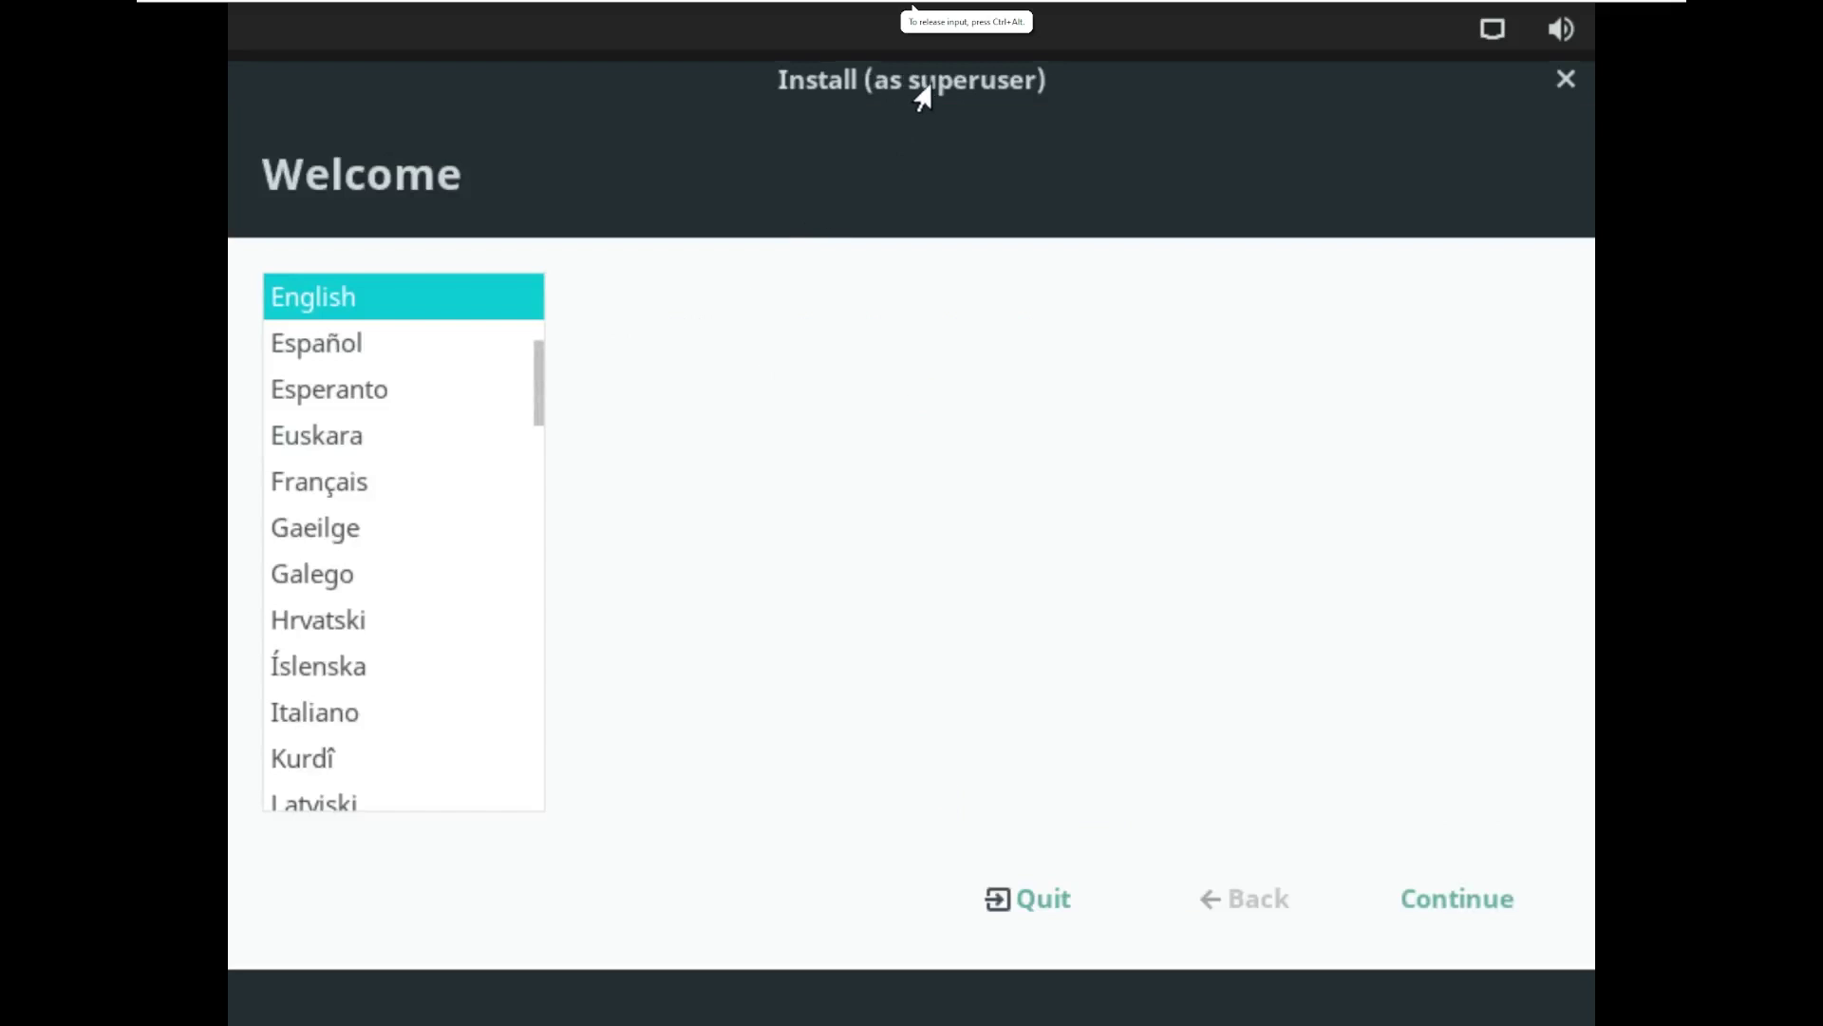
Step: Accept English with the US keyboard layout and turn off downloading updates during installation
click(1404, 896)
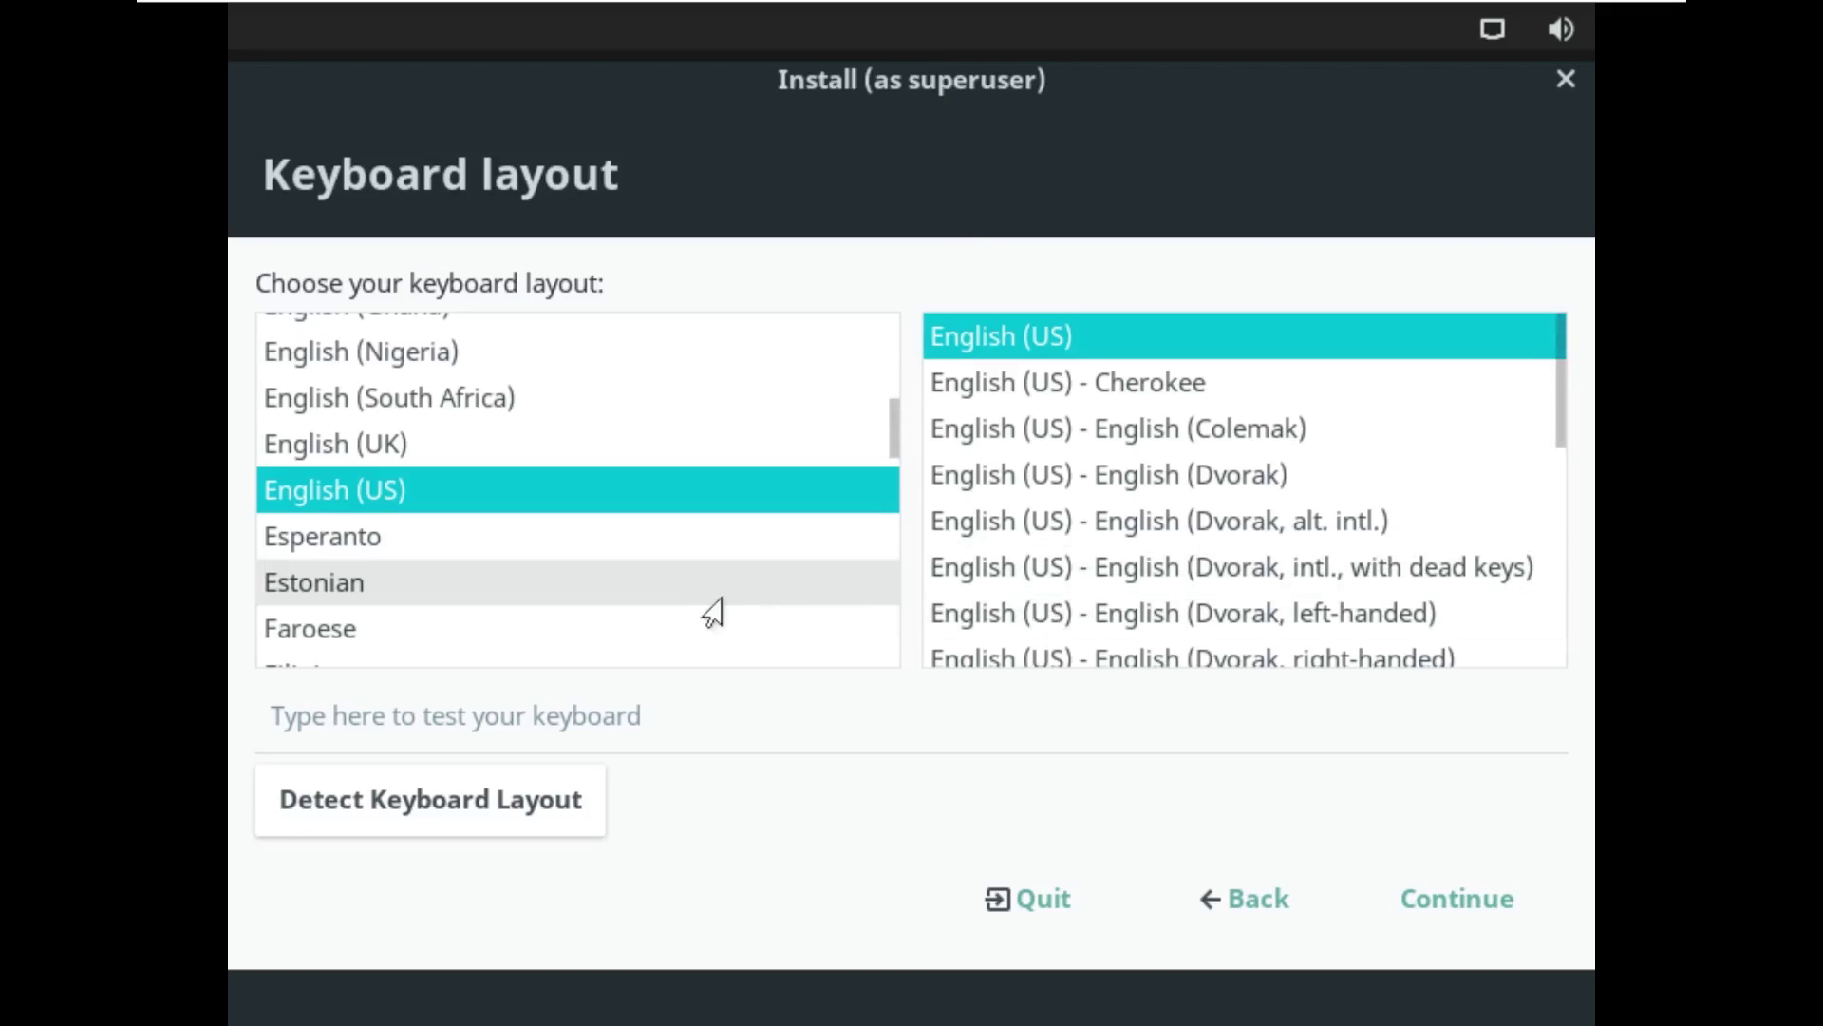
click(1510, 913)
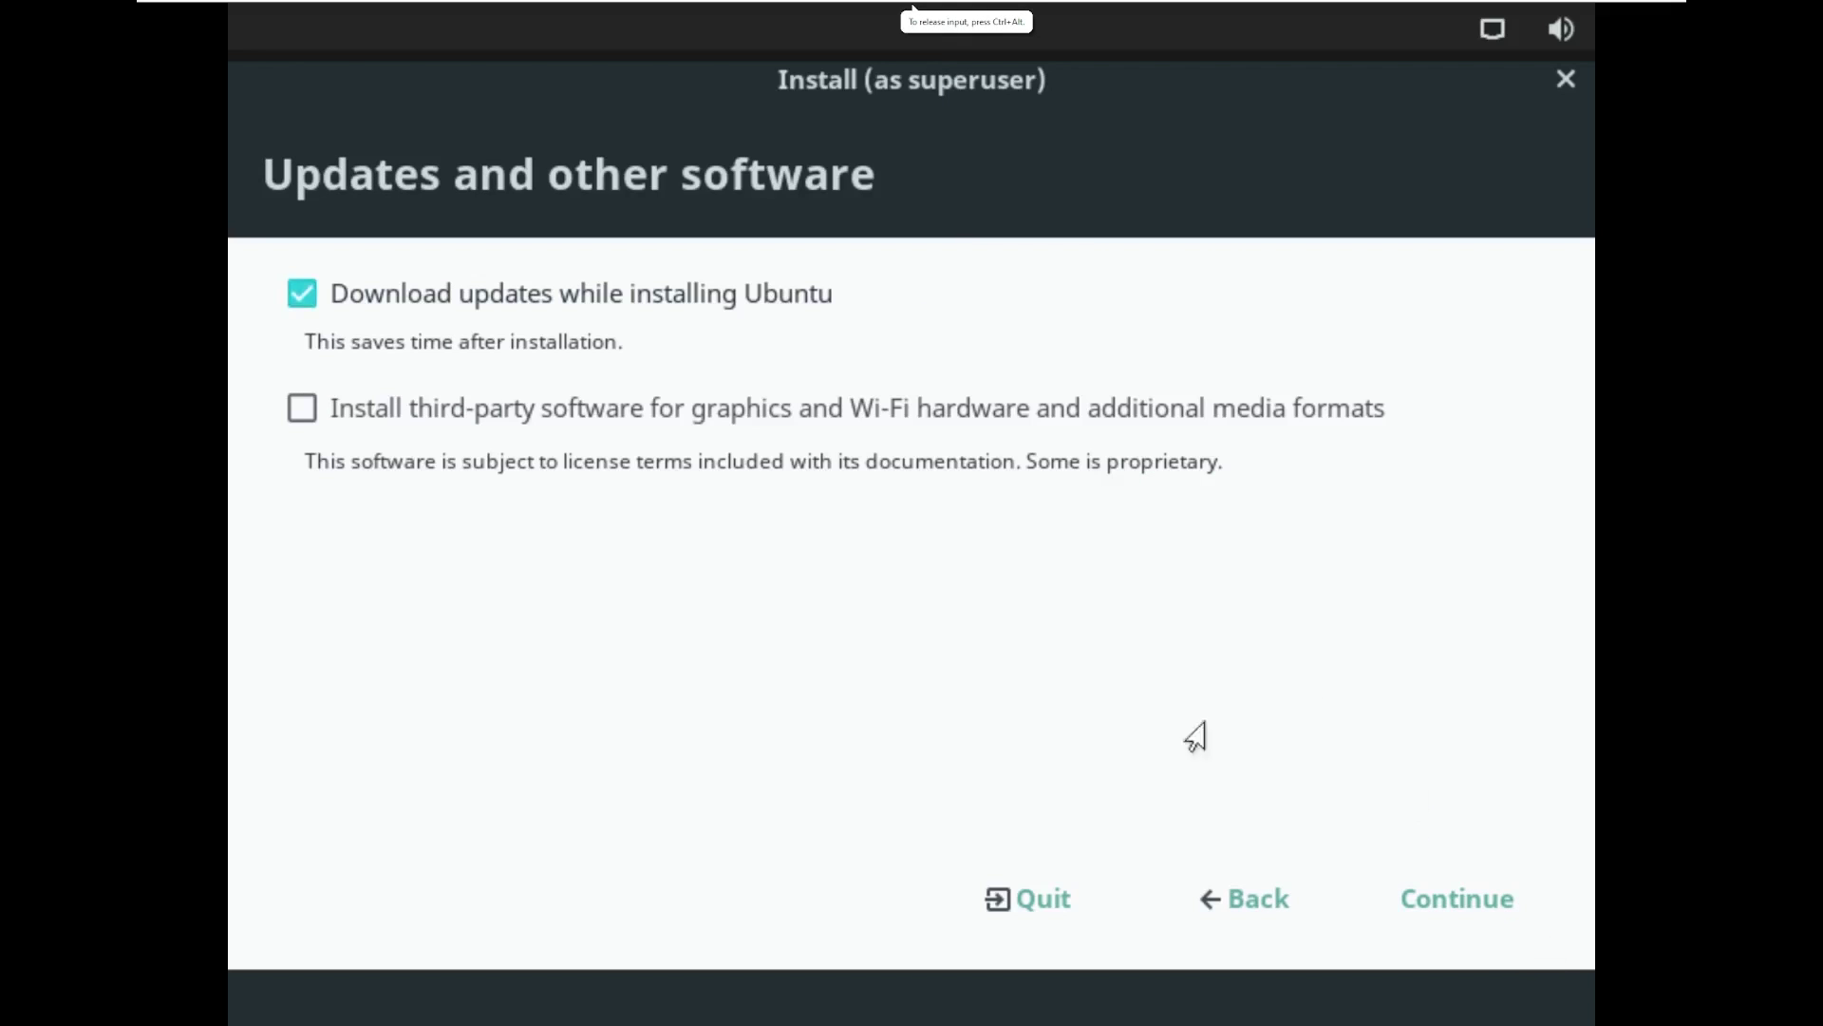
click(302, 294)
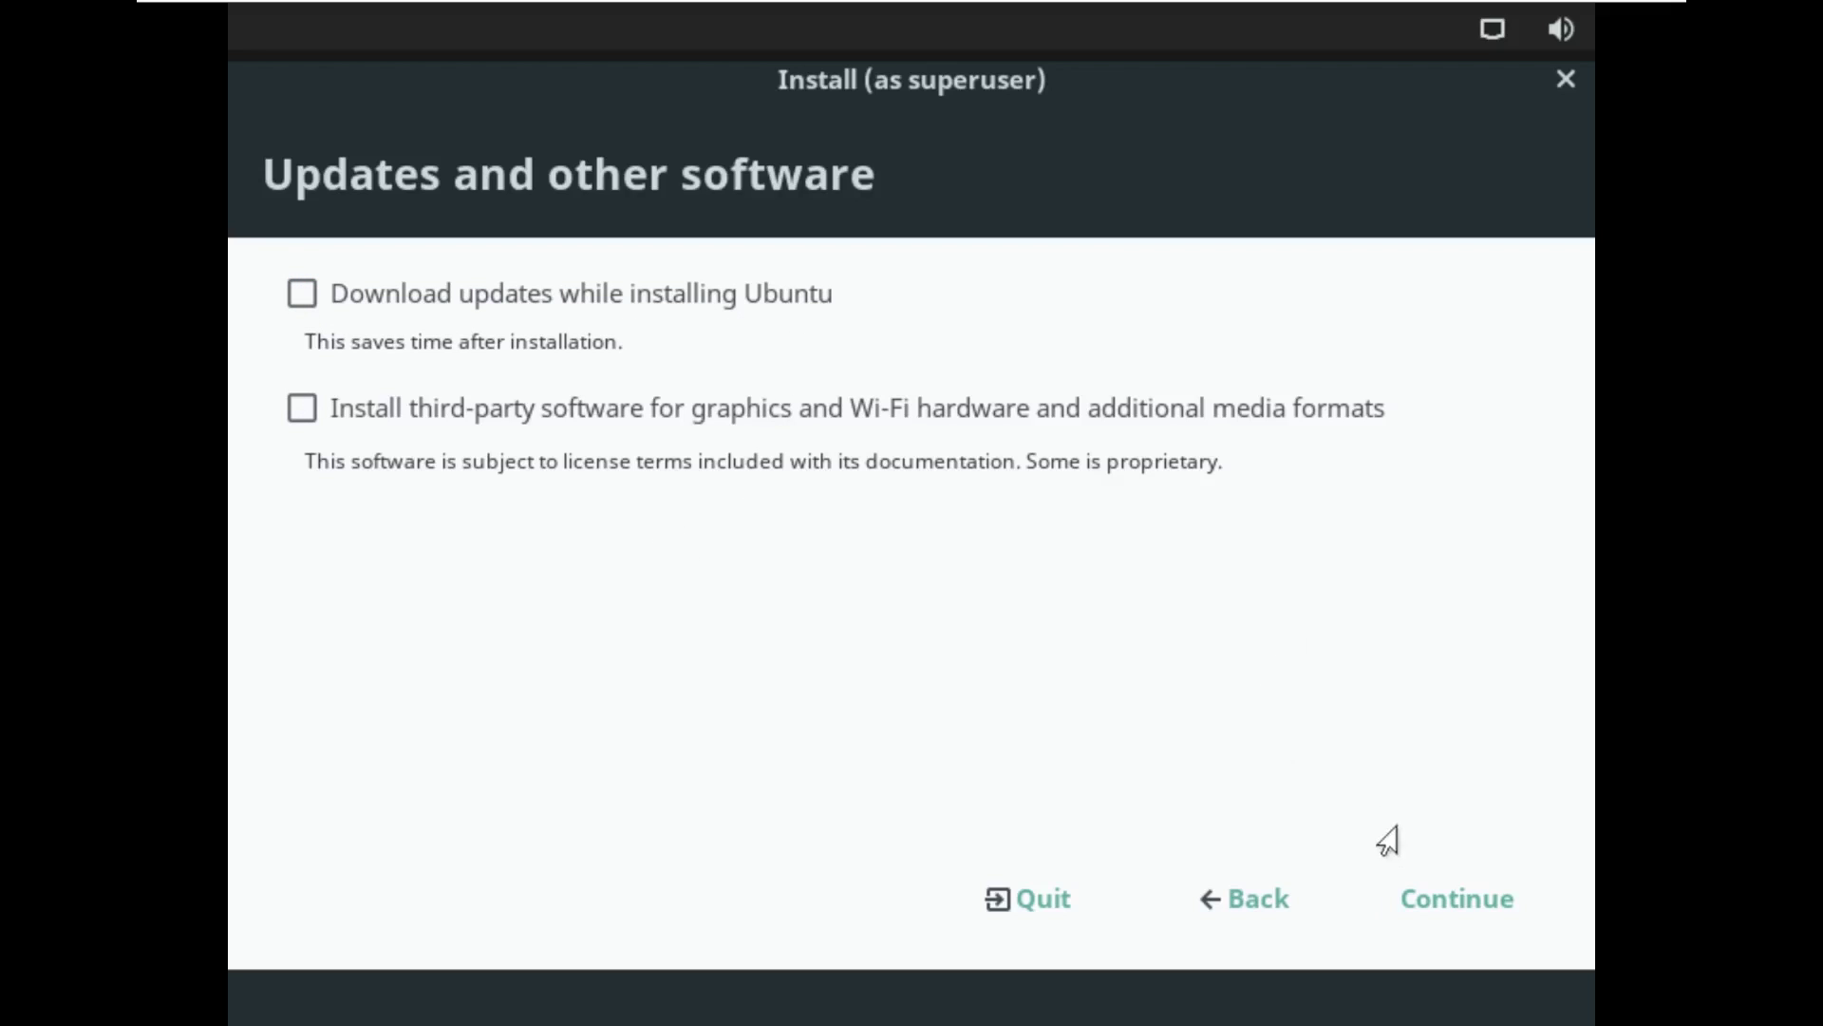
click(1457, 899)
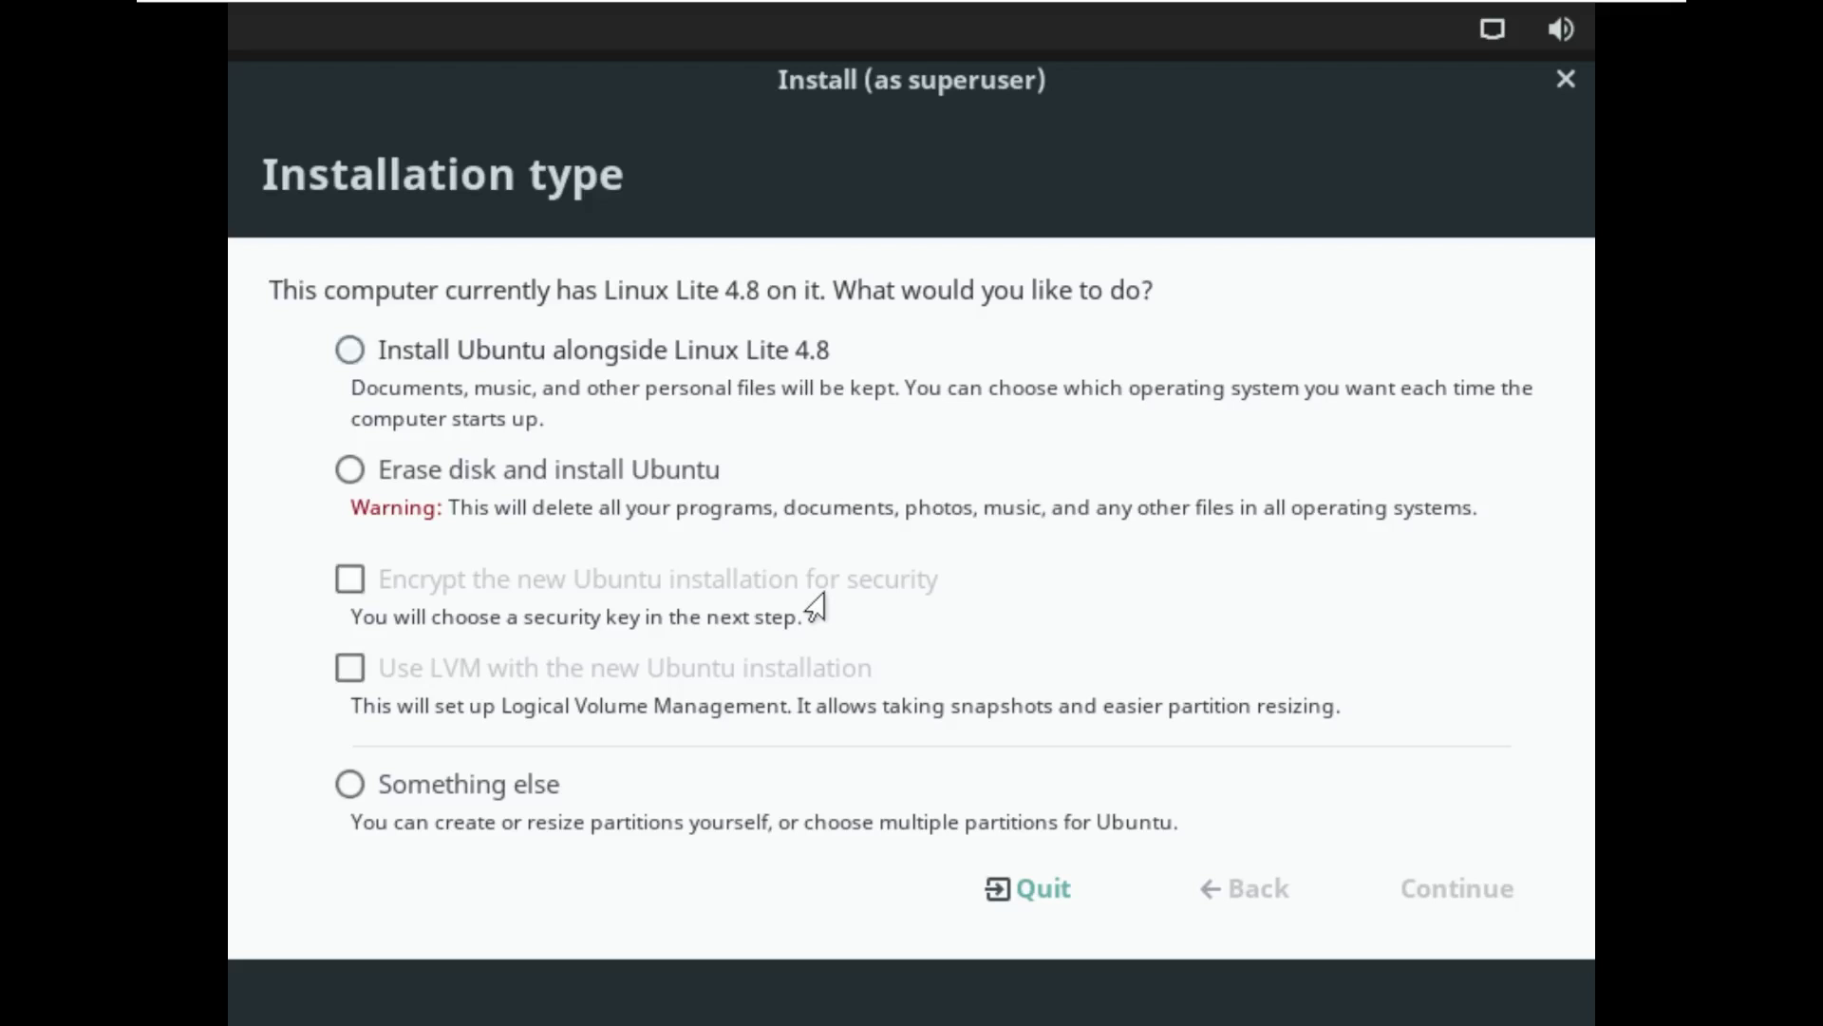
Step: Choose the Erase disk install type and confirm writing the changes to disk
click(604, 480)
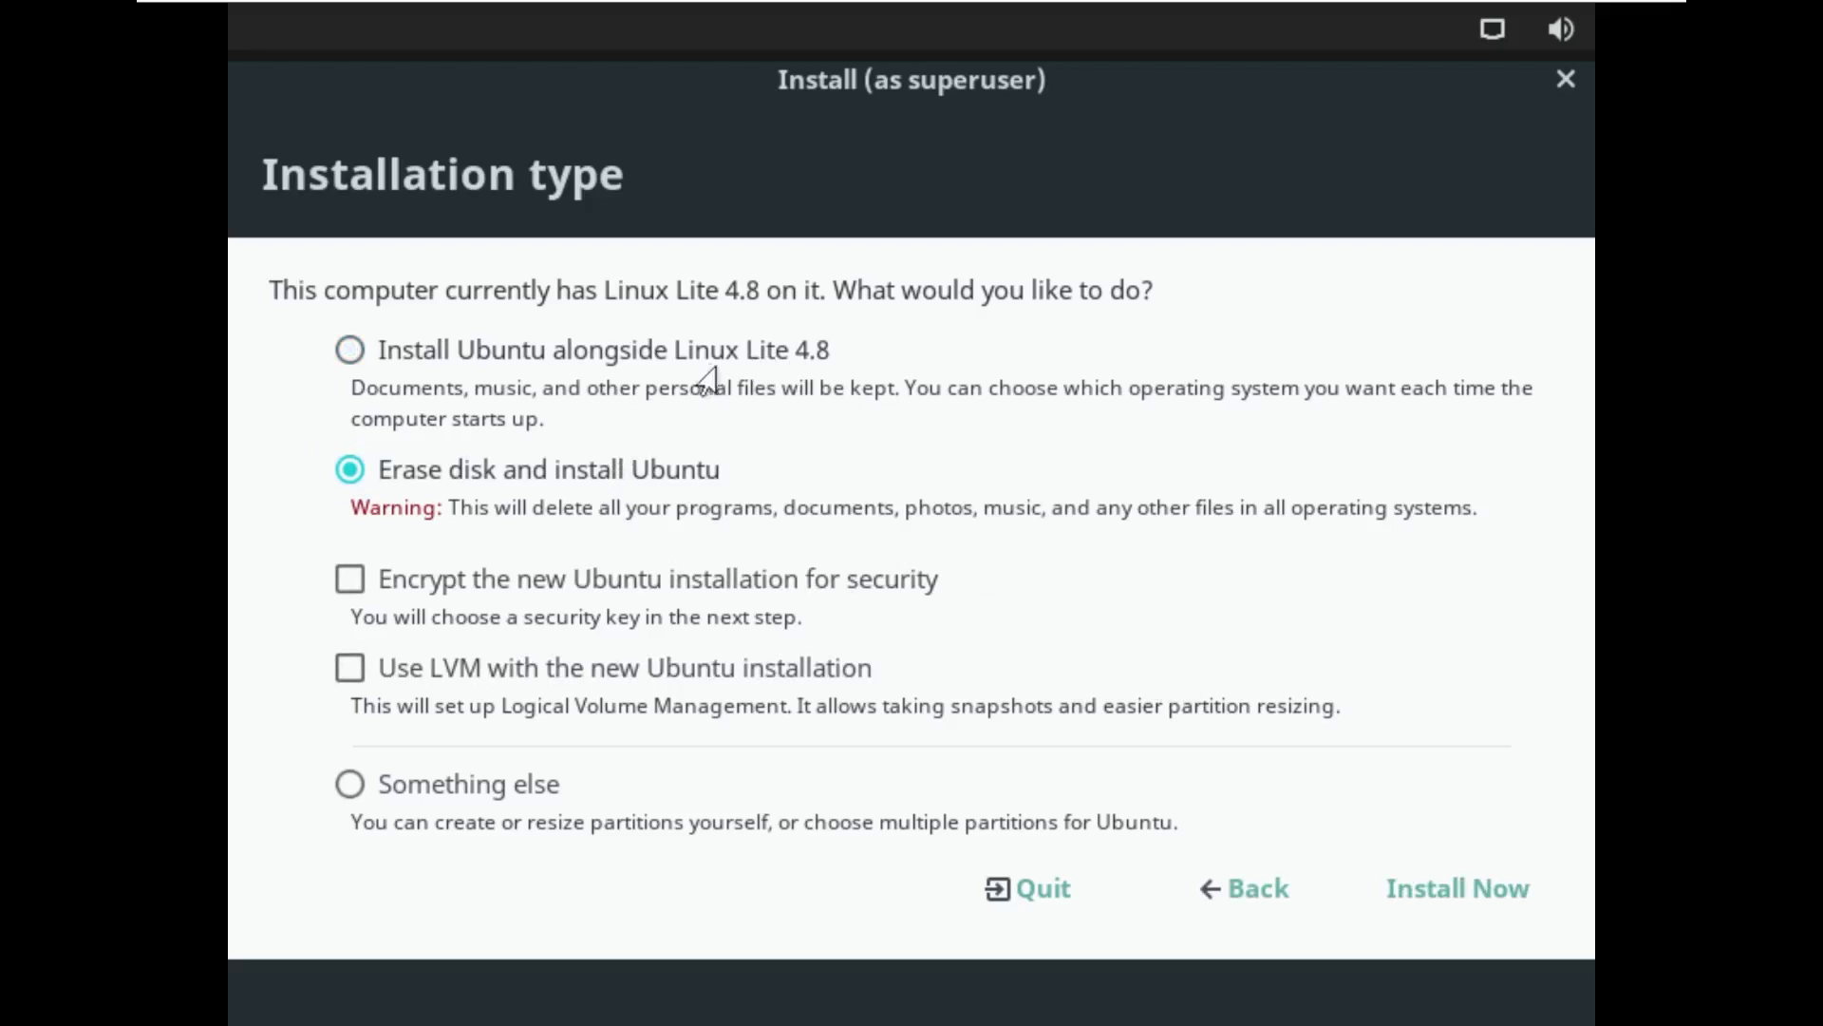
click(1454, 907)
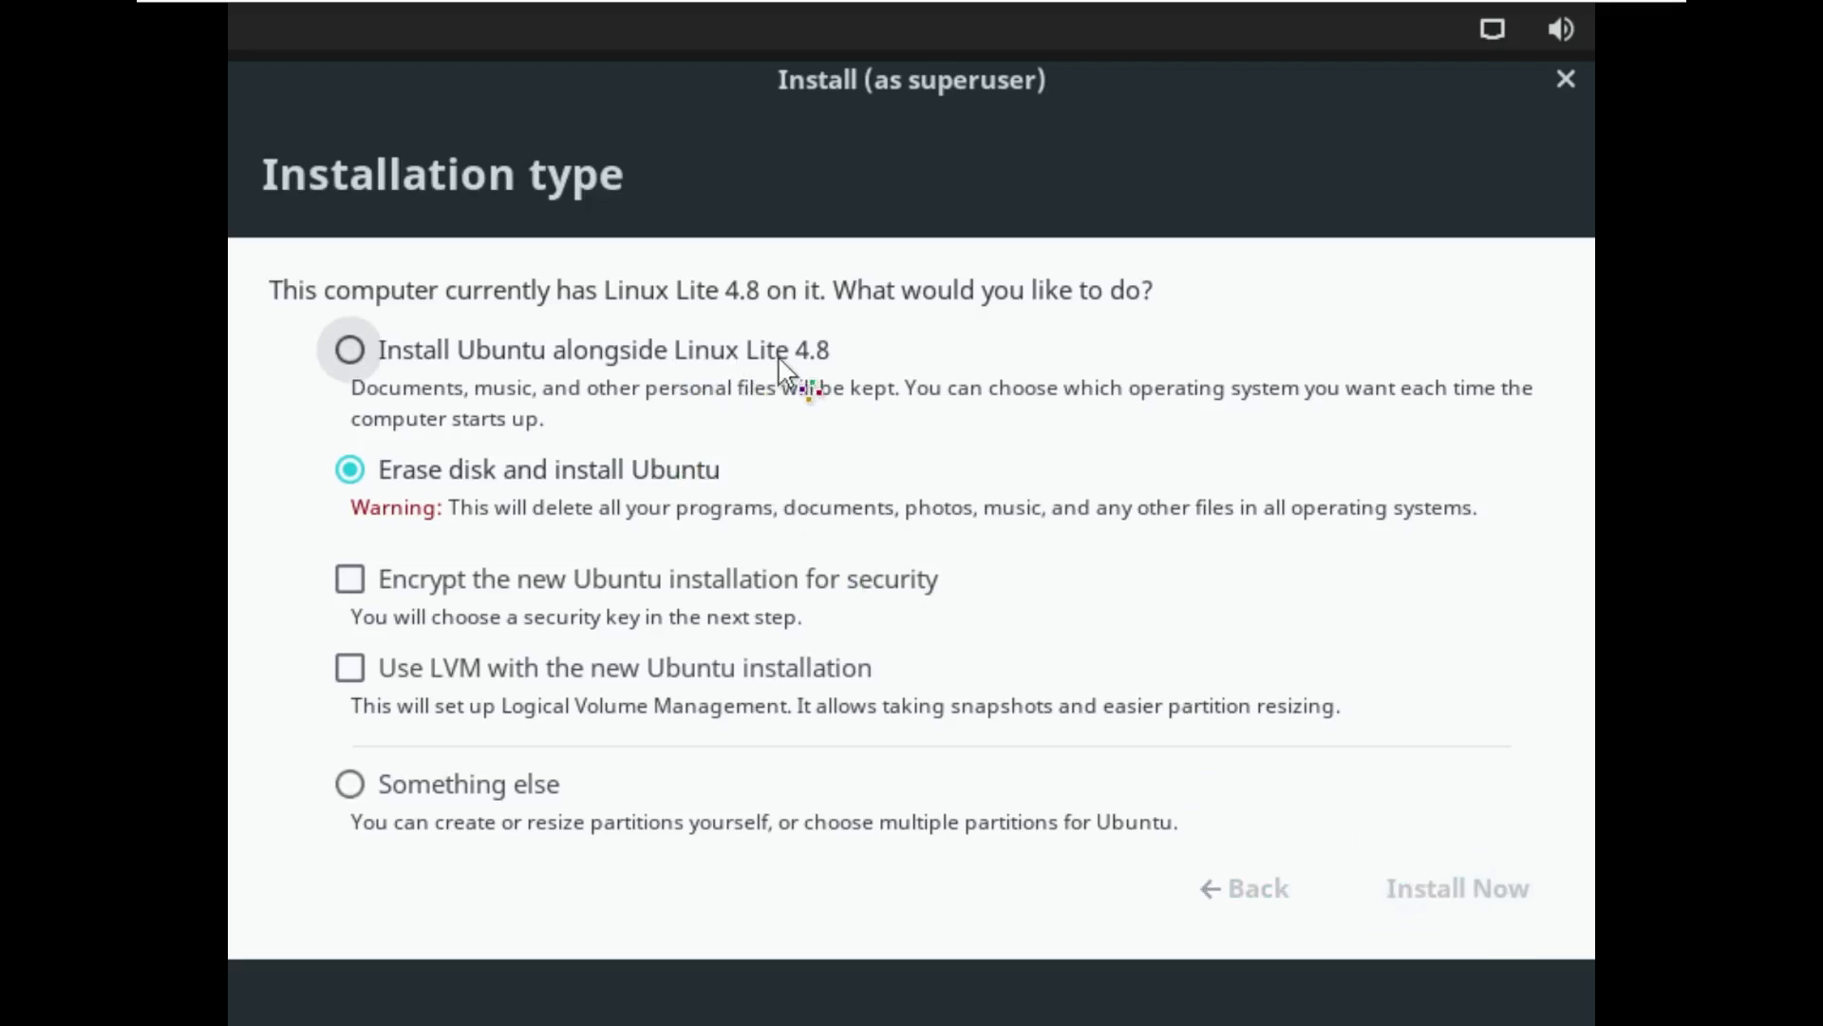
click(1506, 902)
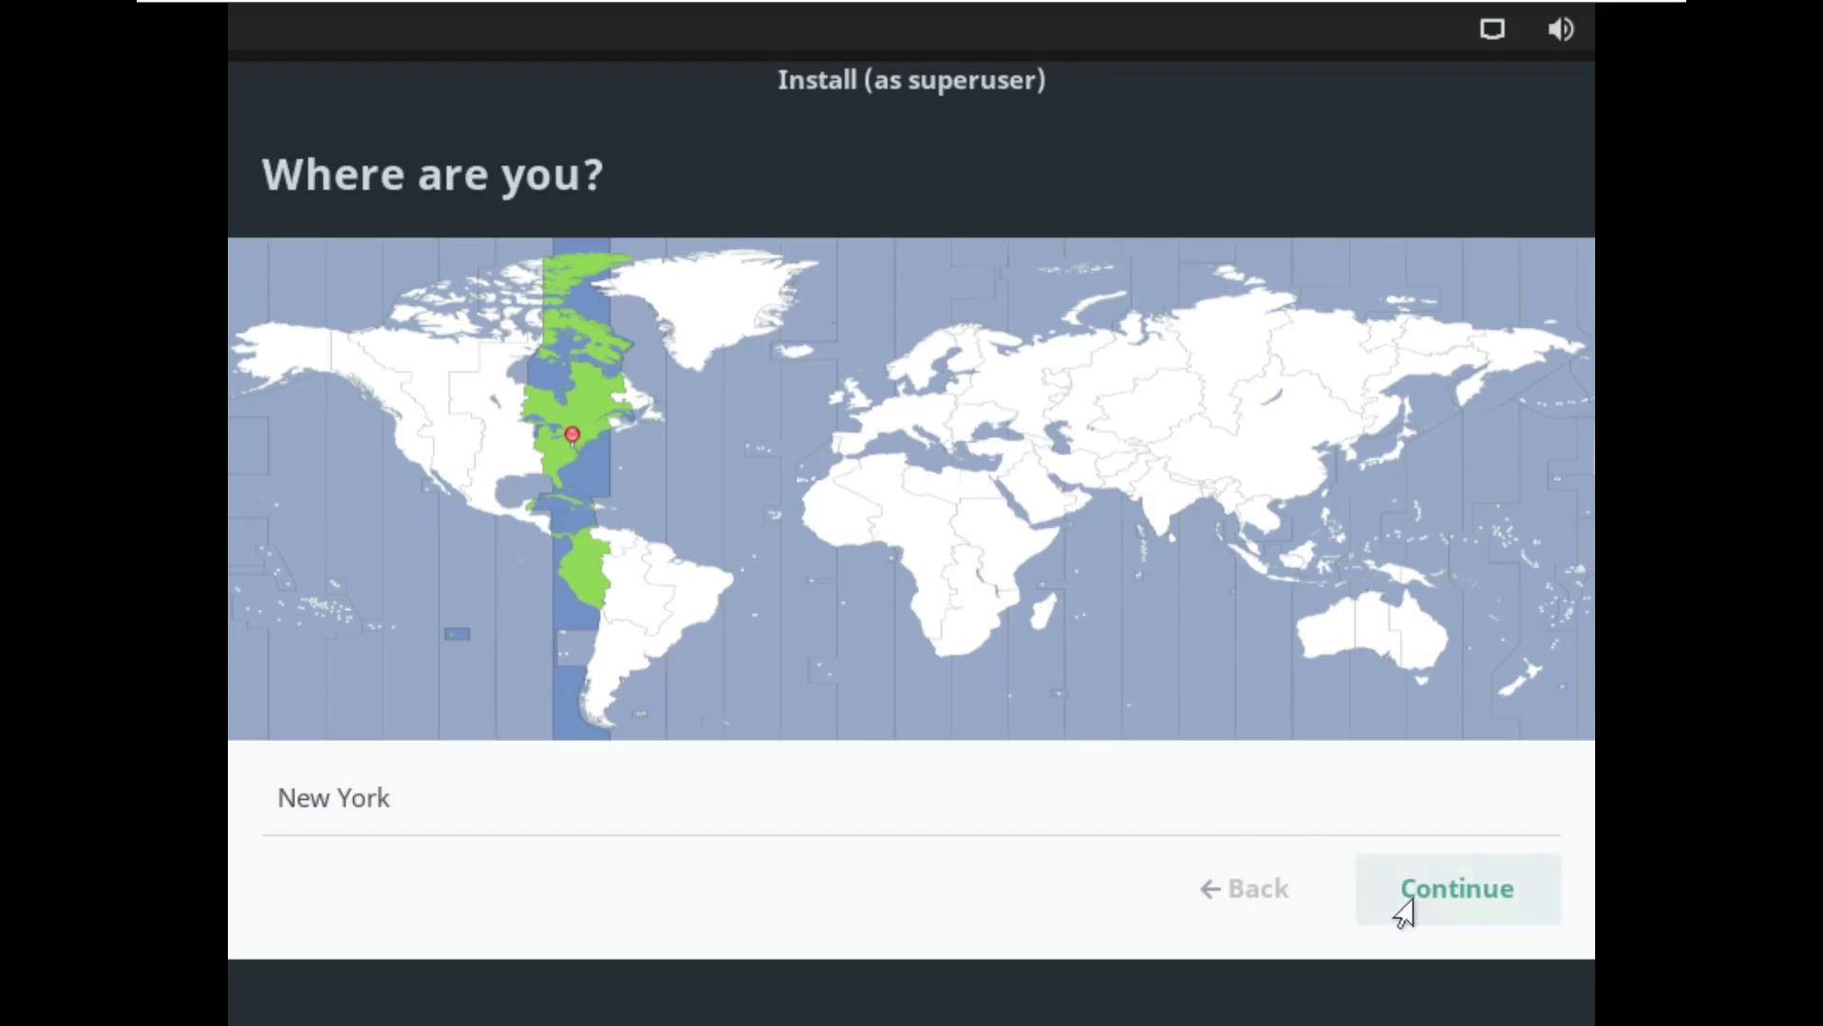
Step: Keep New York as the location, enter and confirm the account password, and begin installing
click(1405, 902)
click(899, 576)
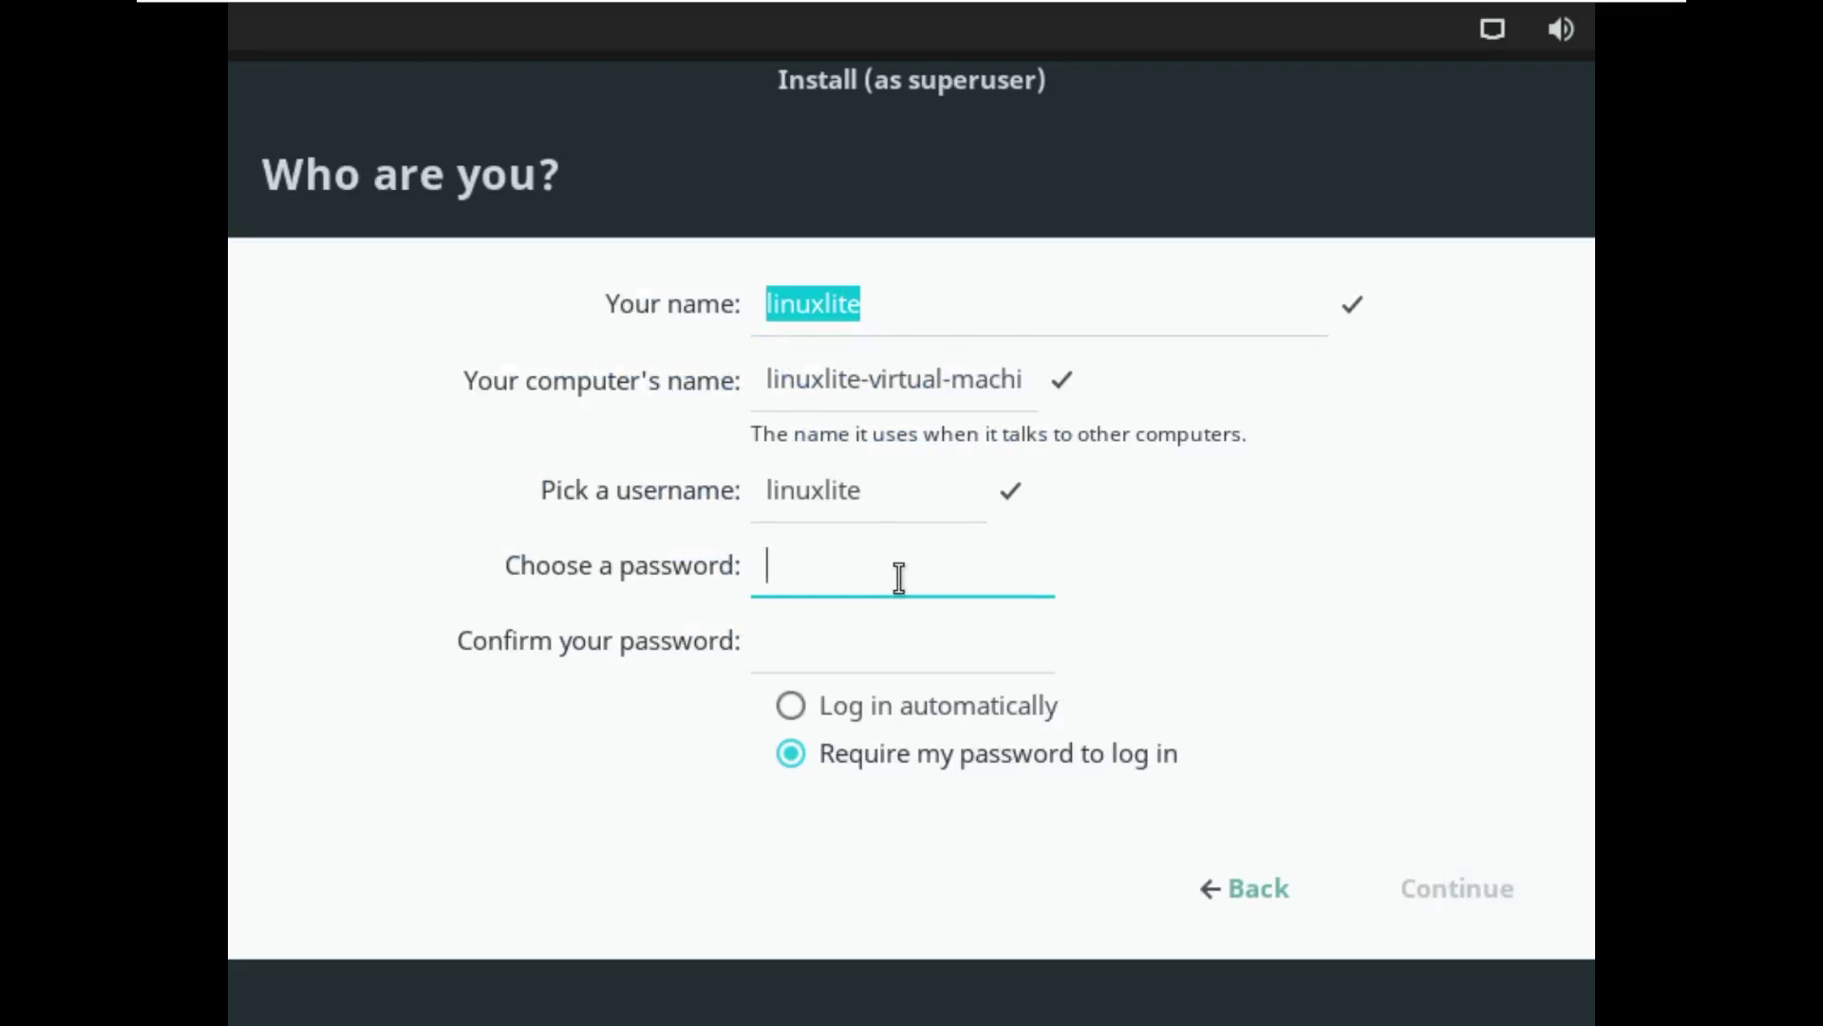
text(linux)
key(Tab)
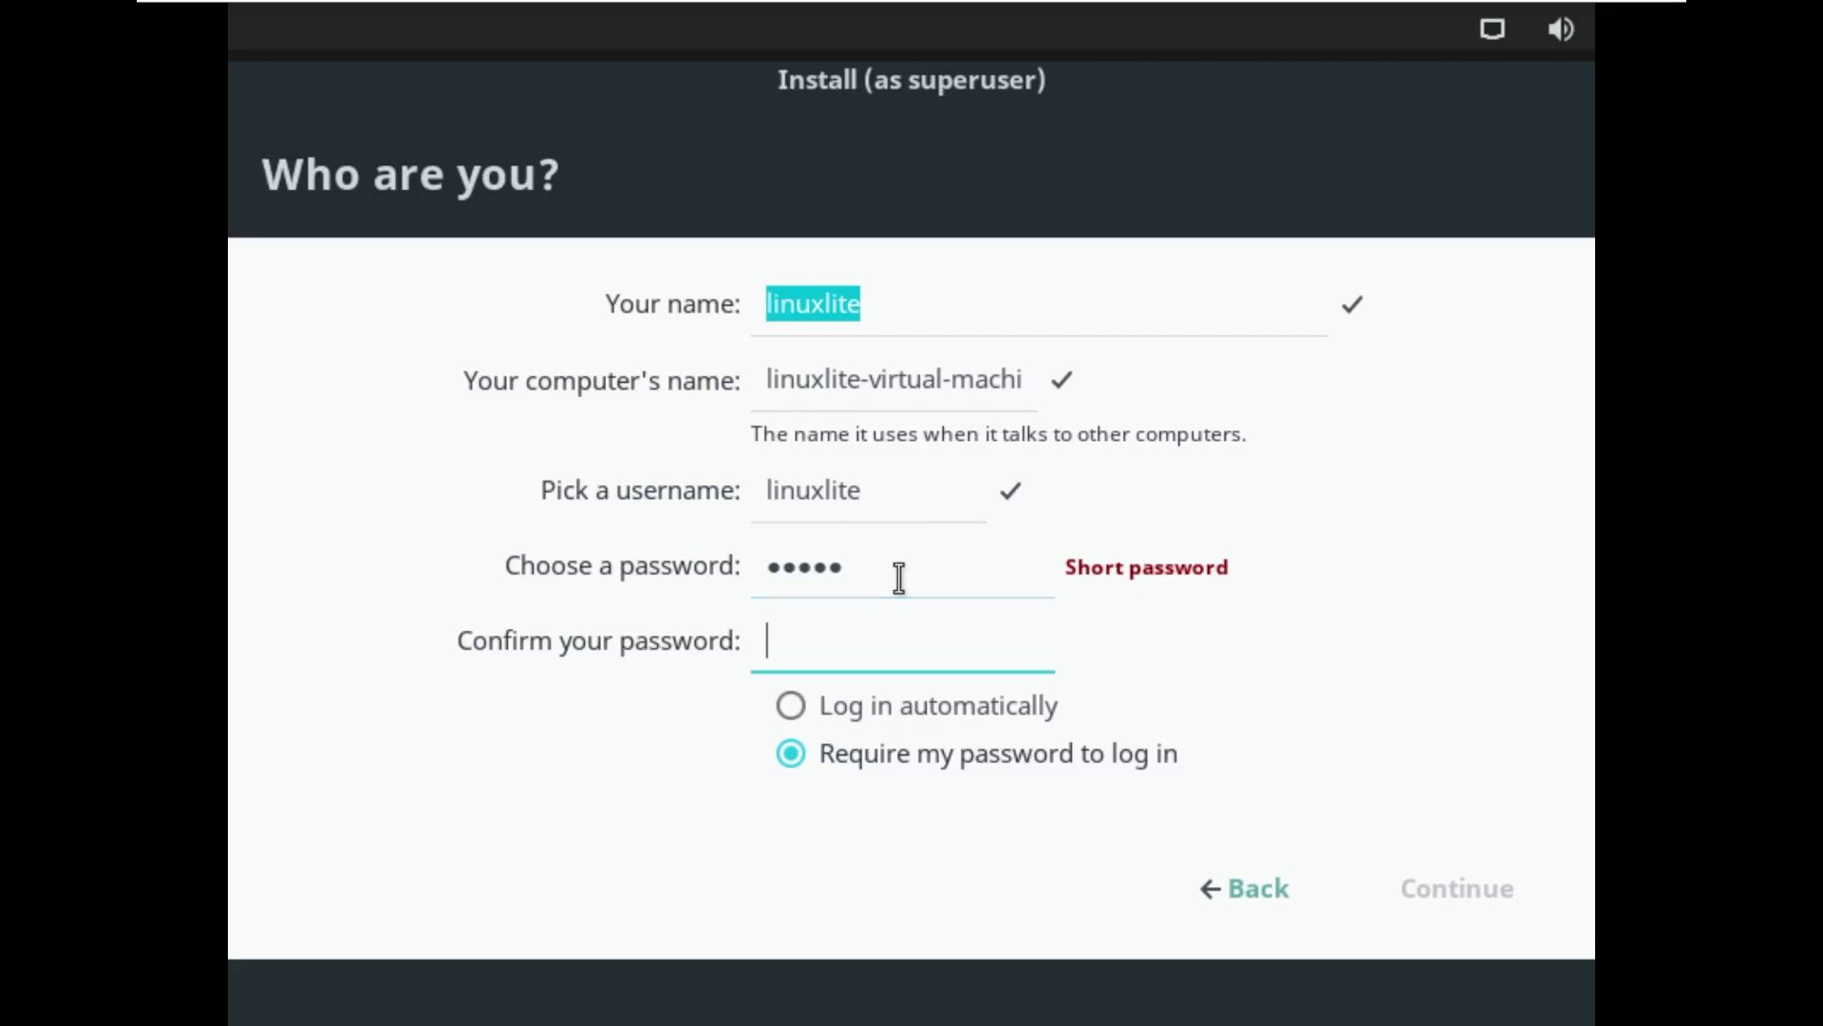
text(linux)
click(1489, 893)
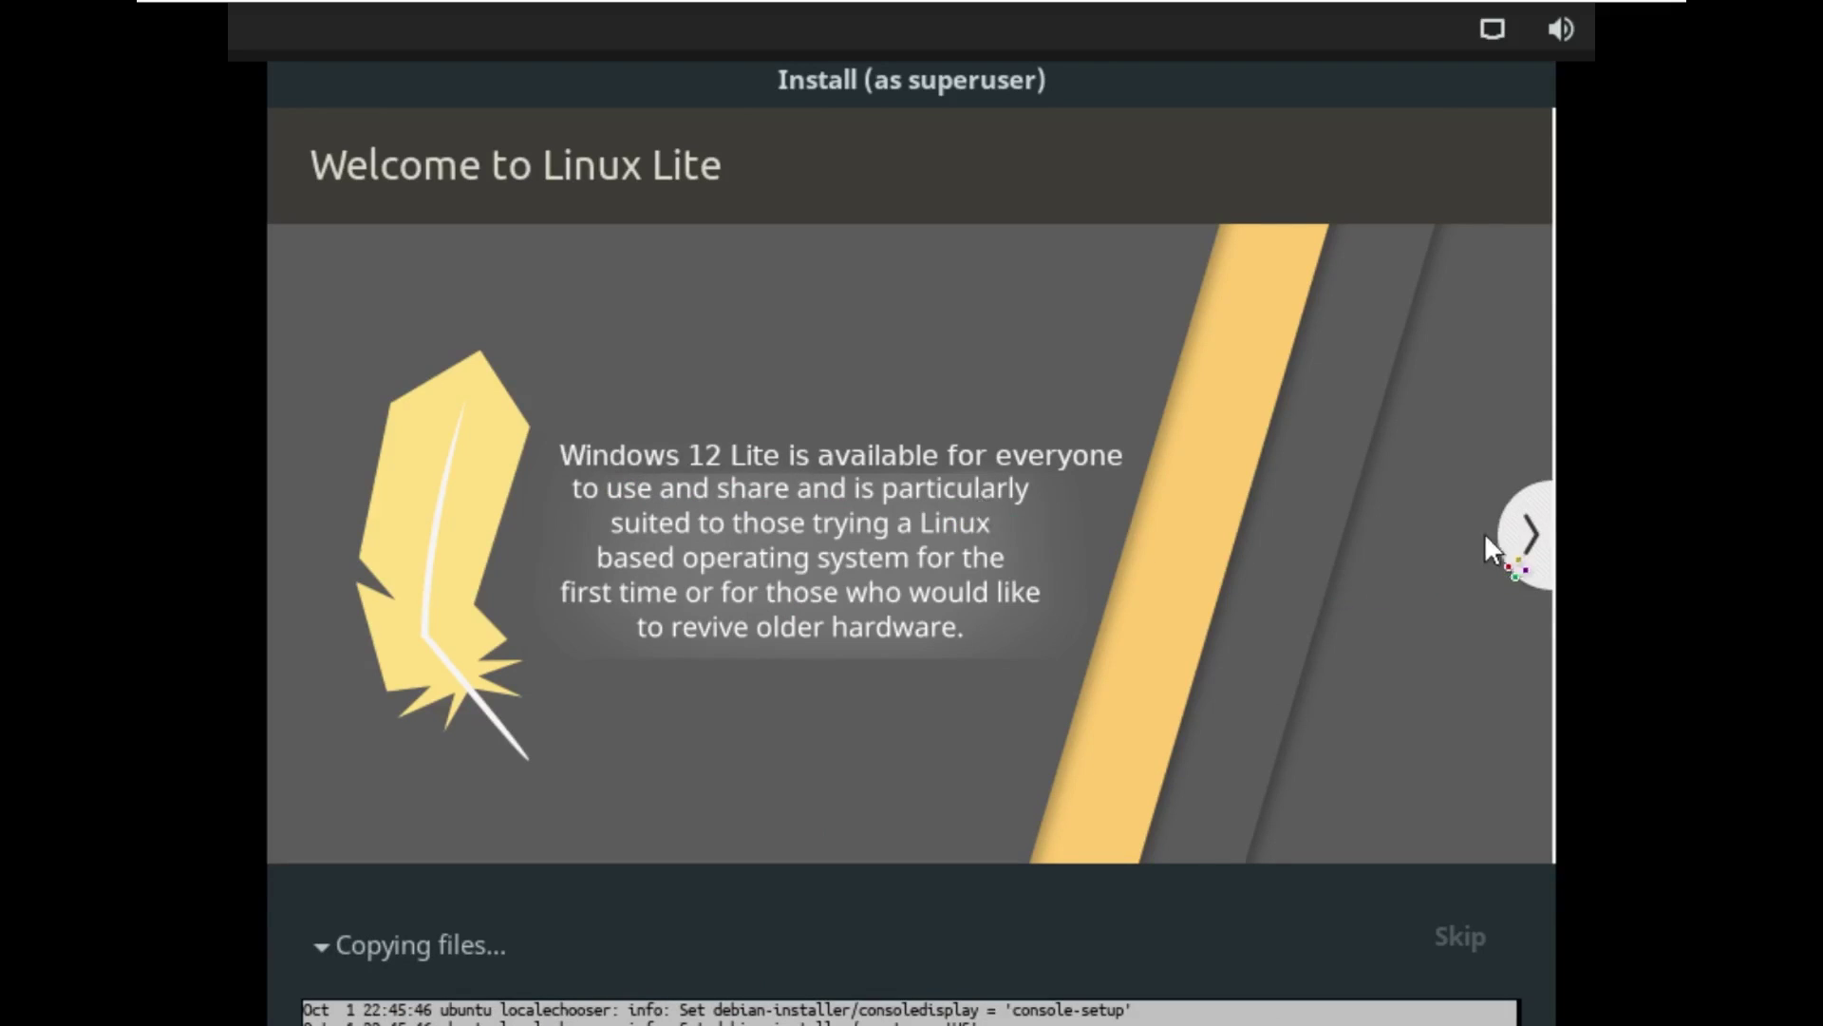
Step: Page through the What's new, Community, Internet, Office, Multimedia, Hardware and Gaming slides
click(1523, 534)
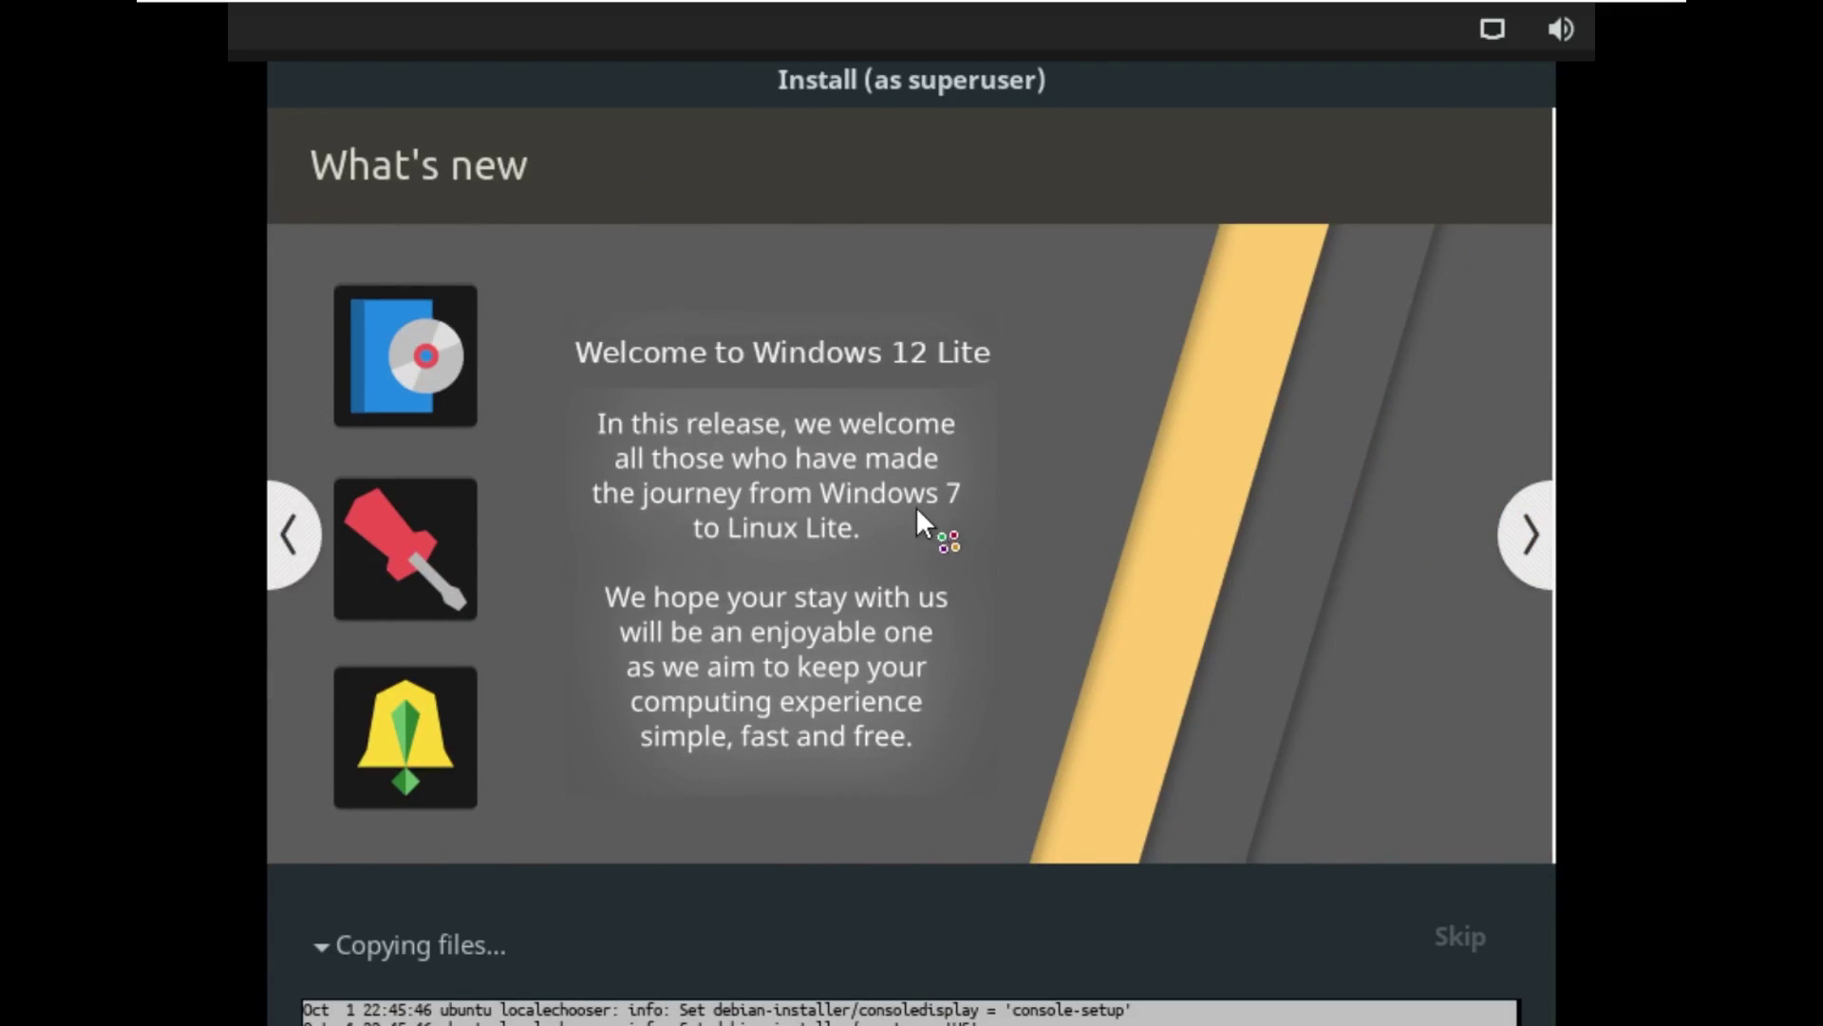
click(1527, 547)
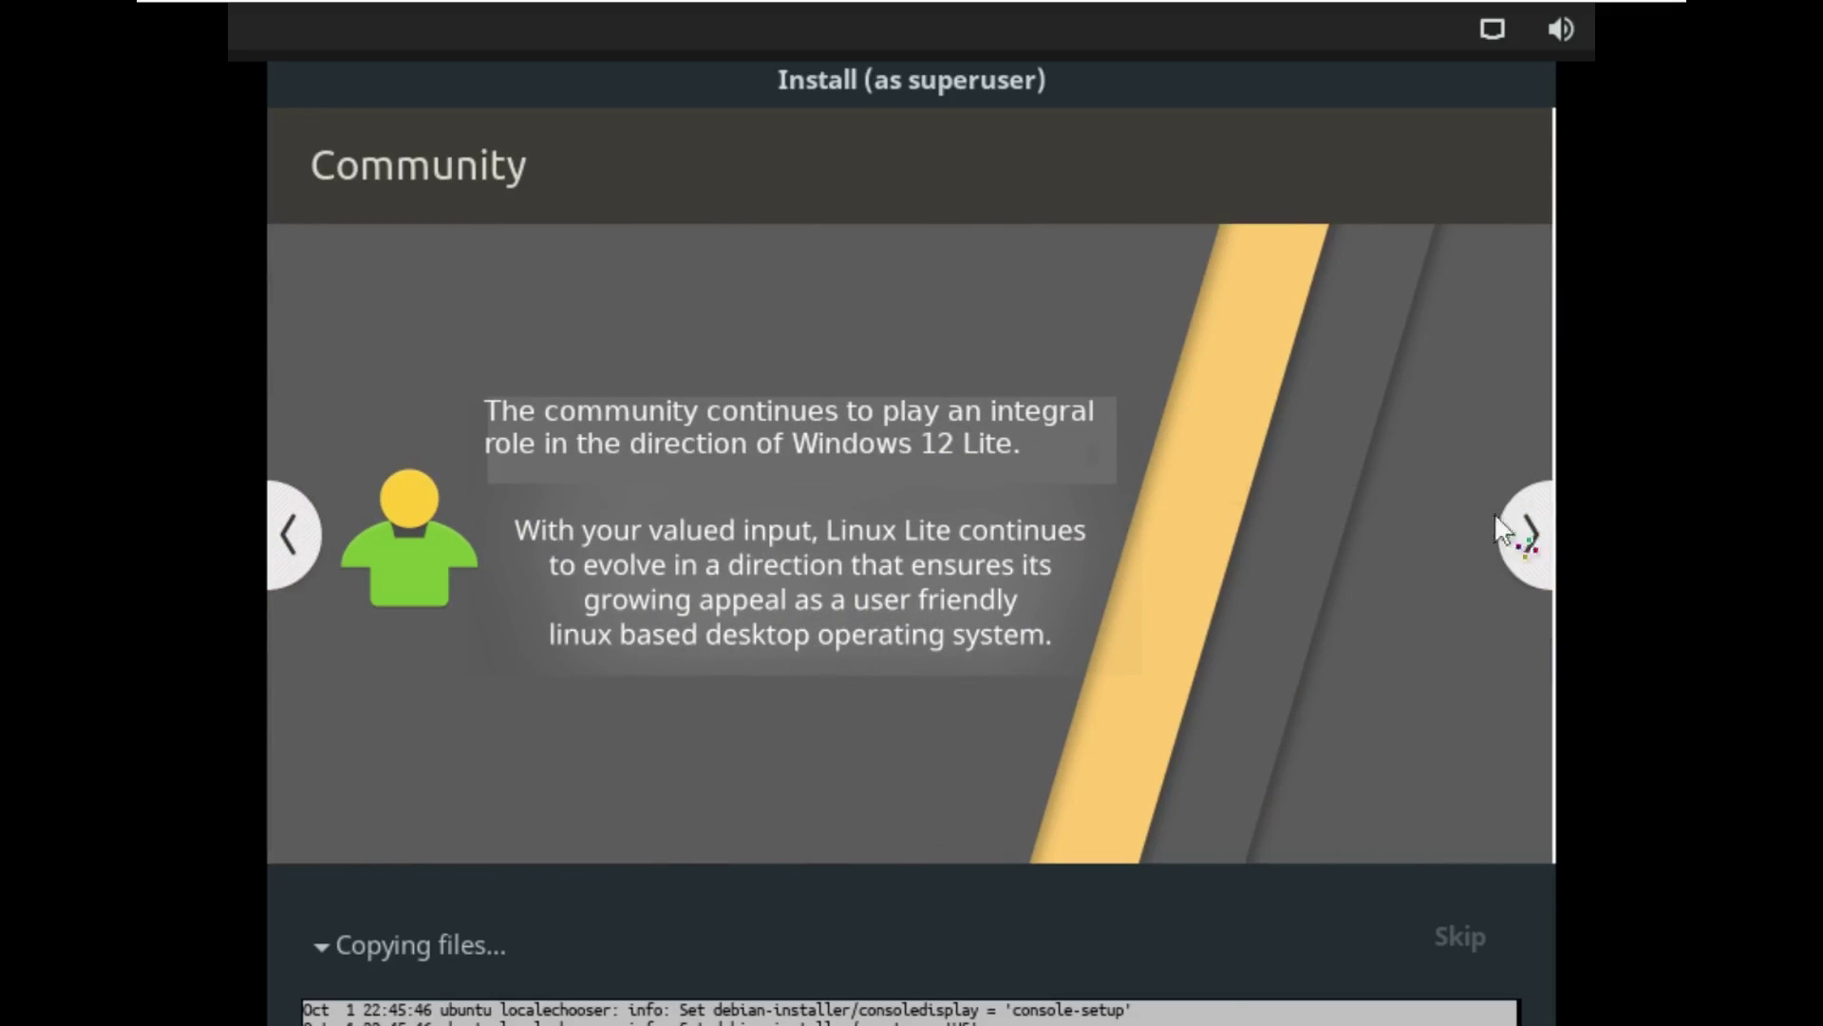
click(1529, 546)
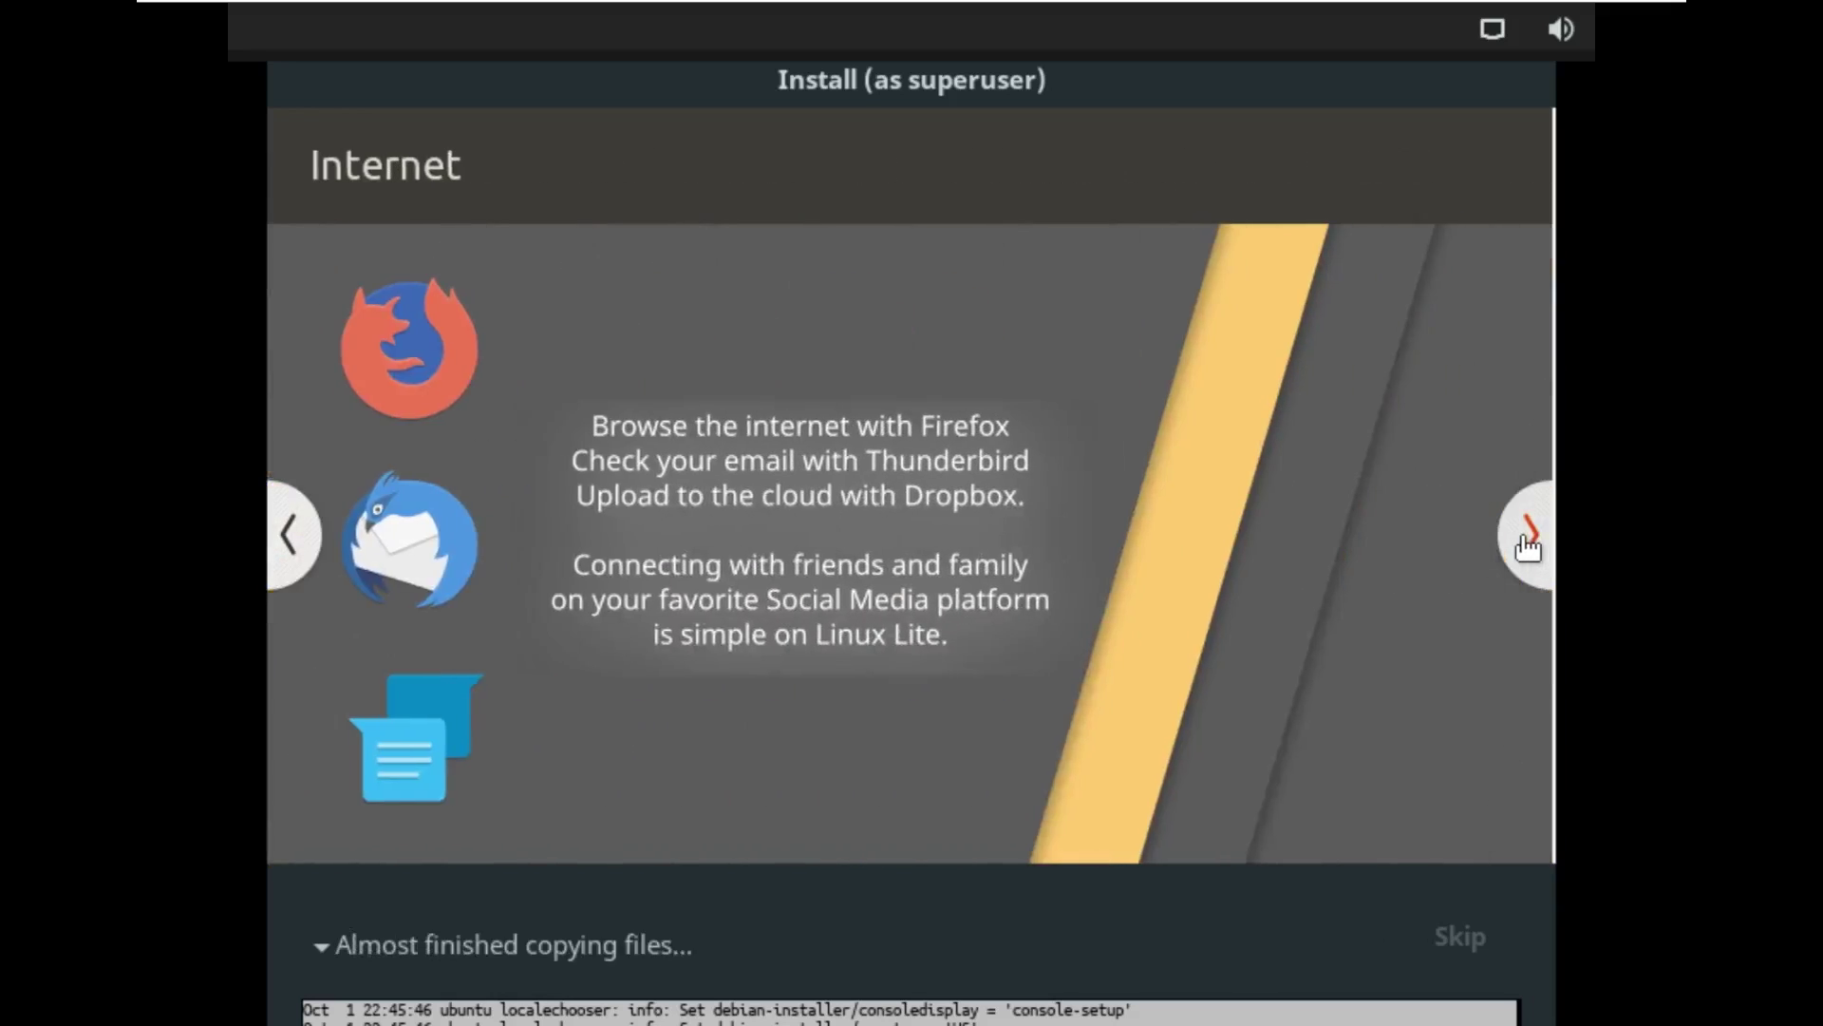
click(1528, 546)
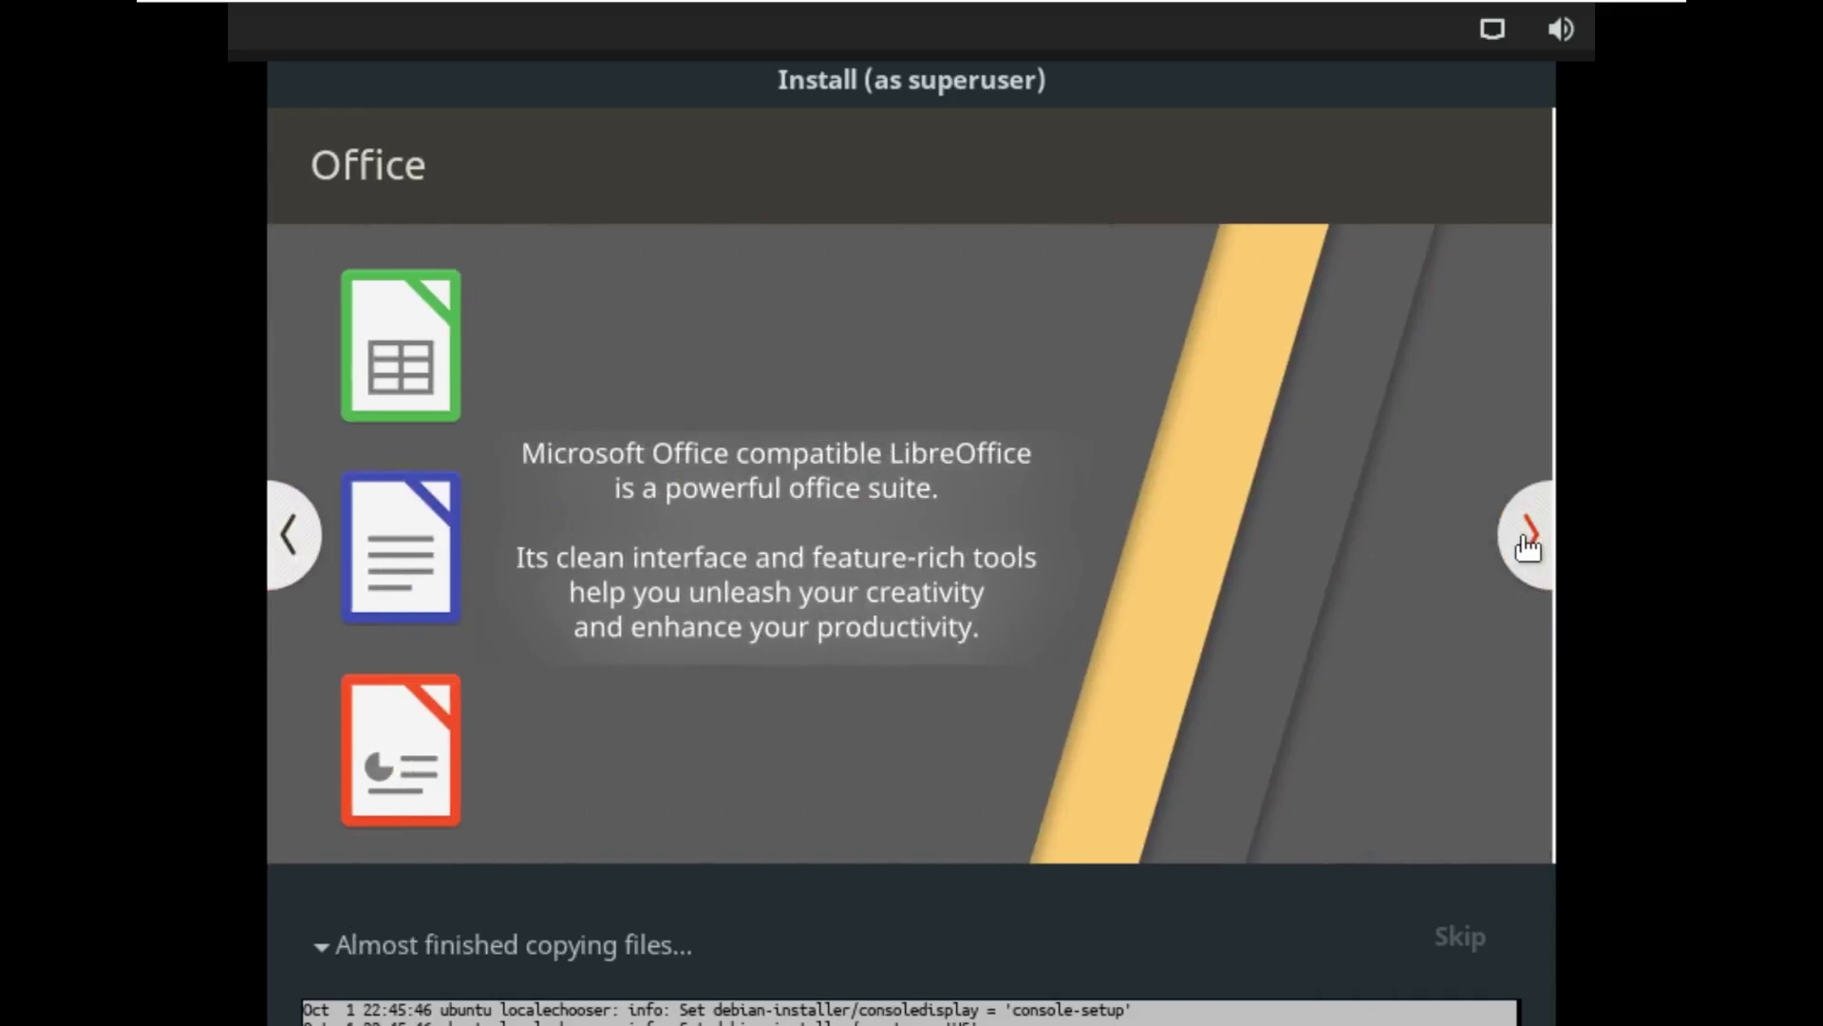
click(1528, 547)
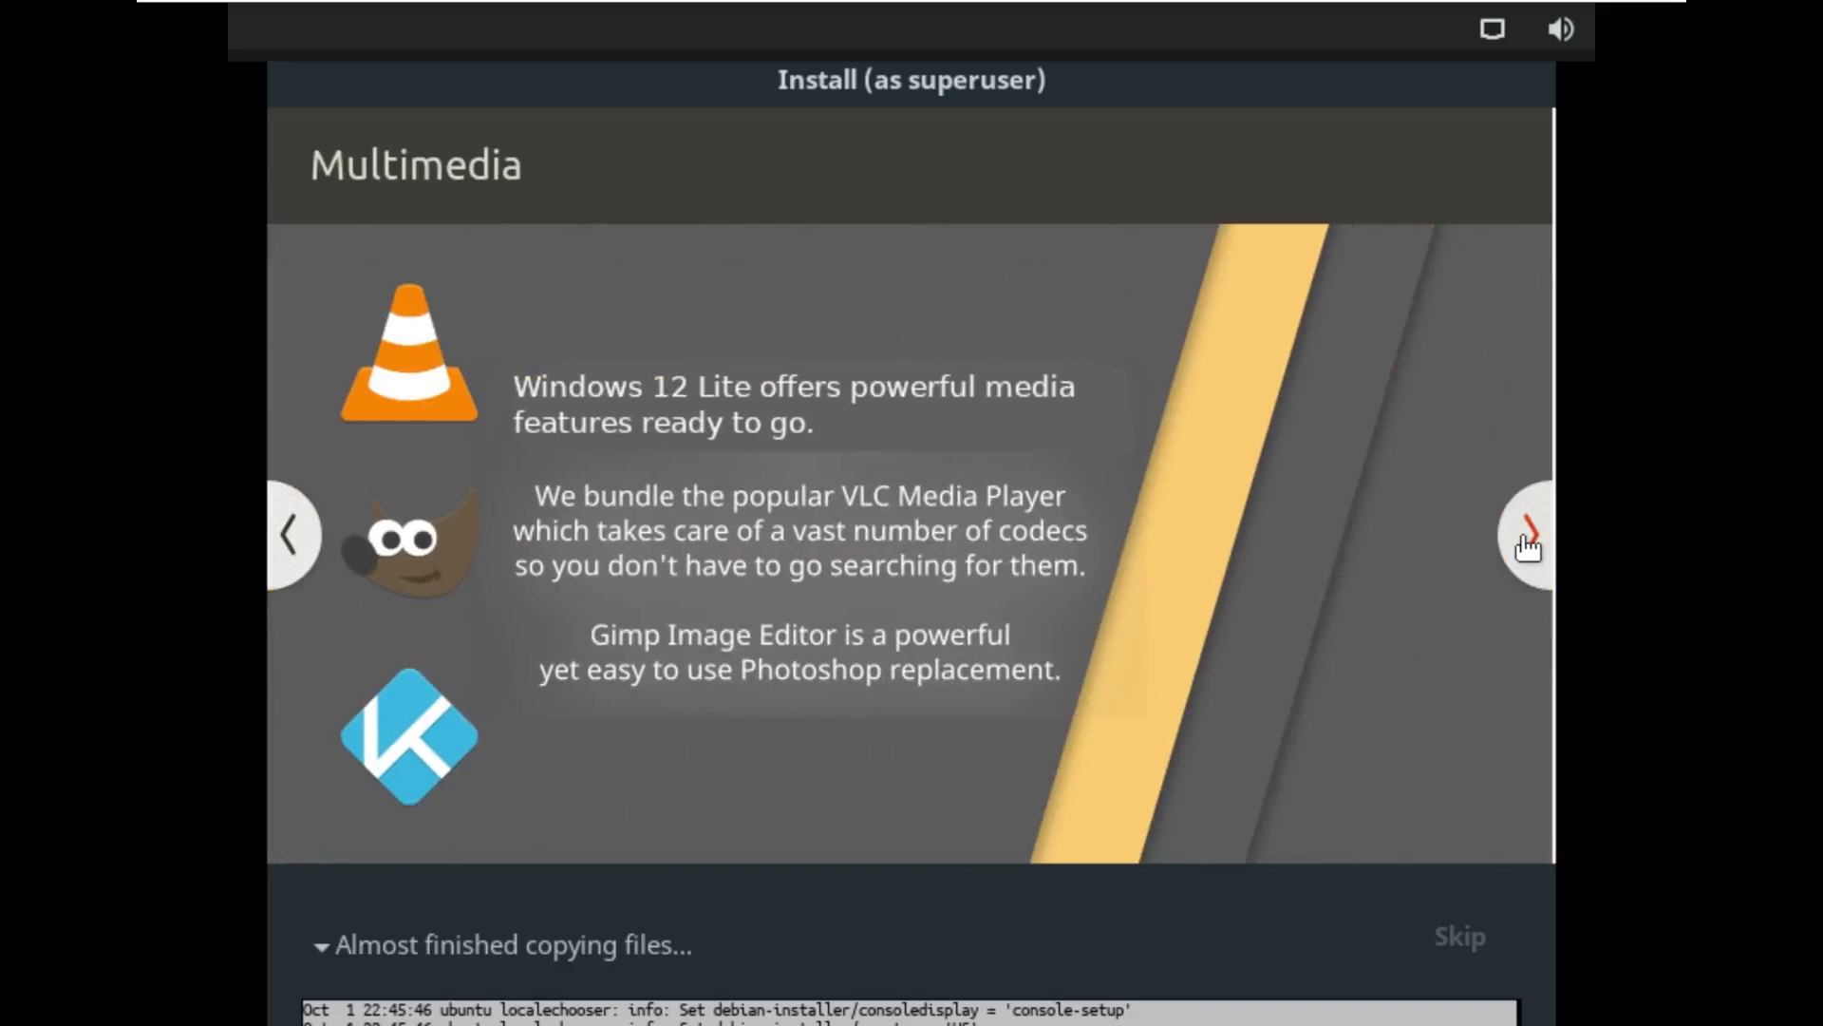
click(1528, 546)
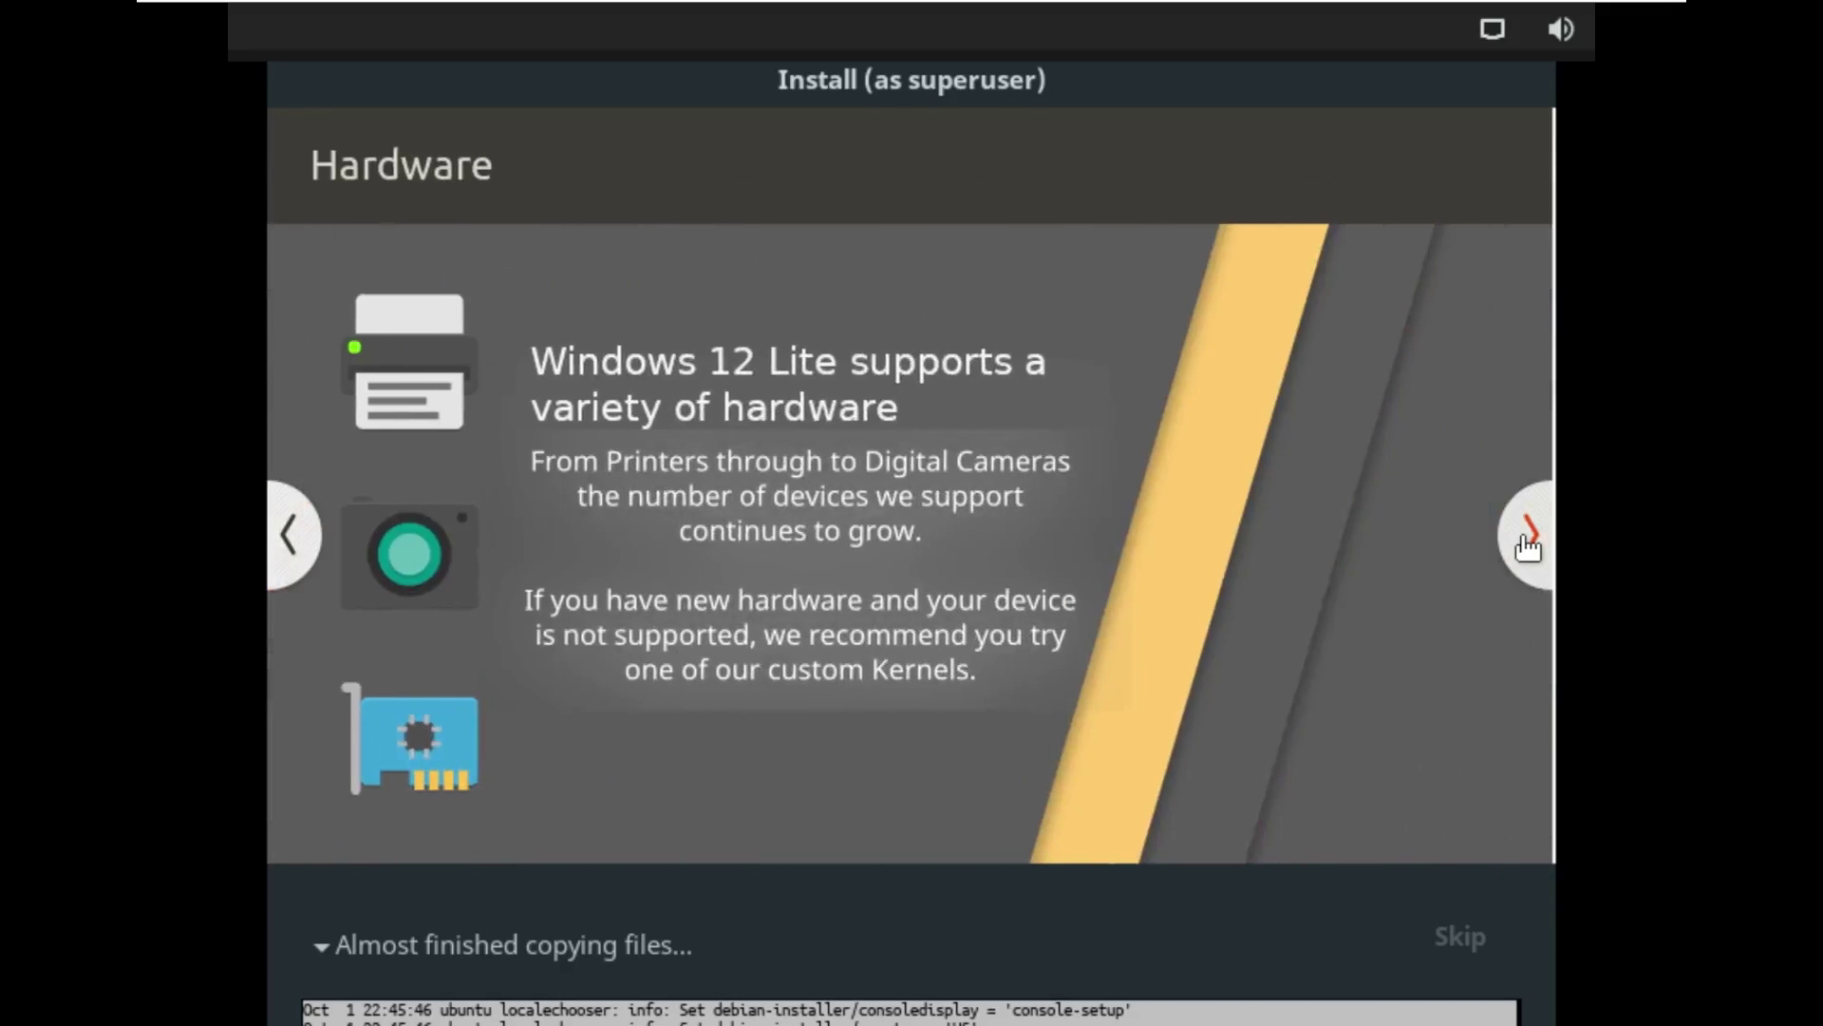
click(1528, 547)
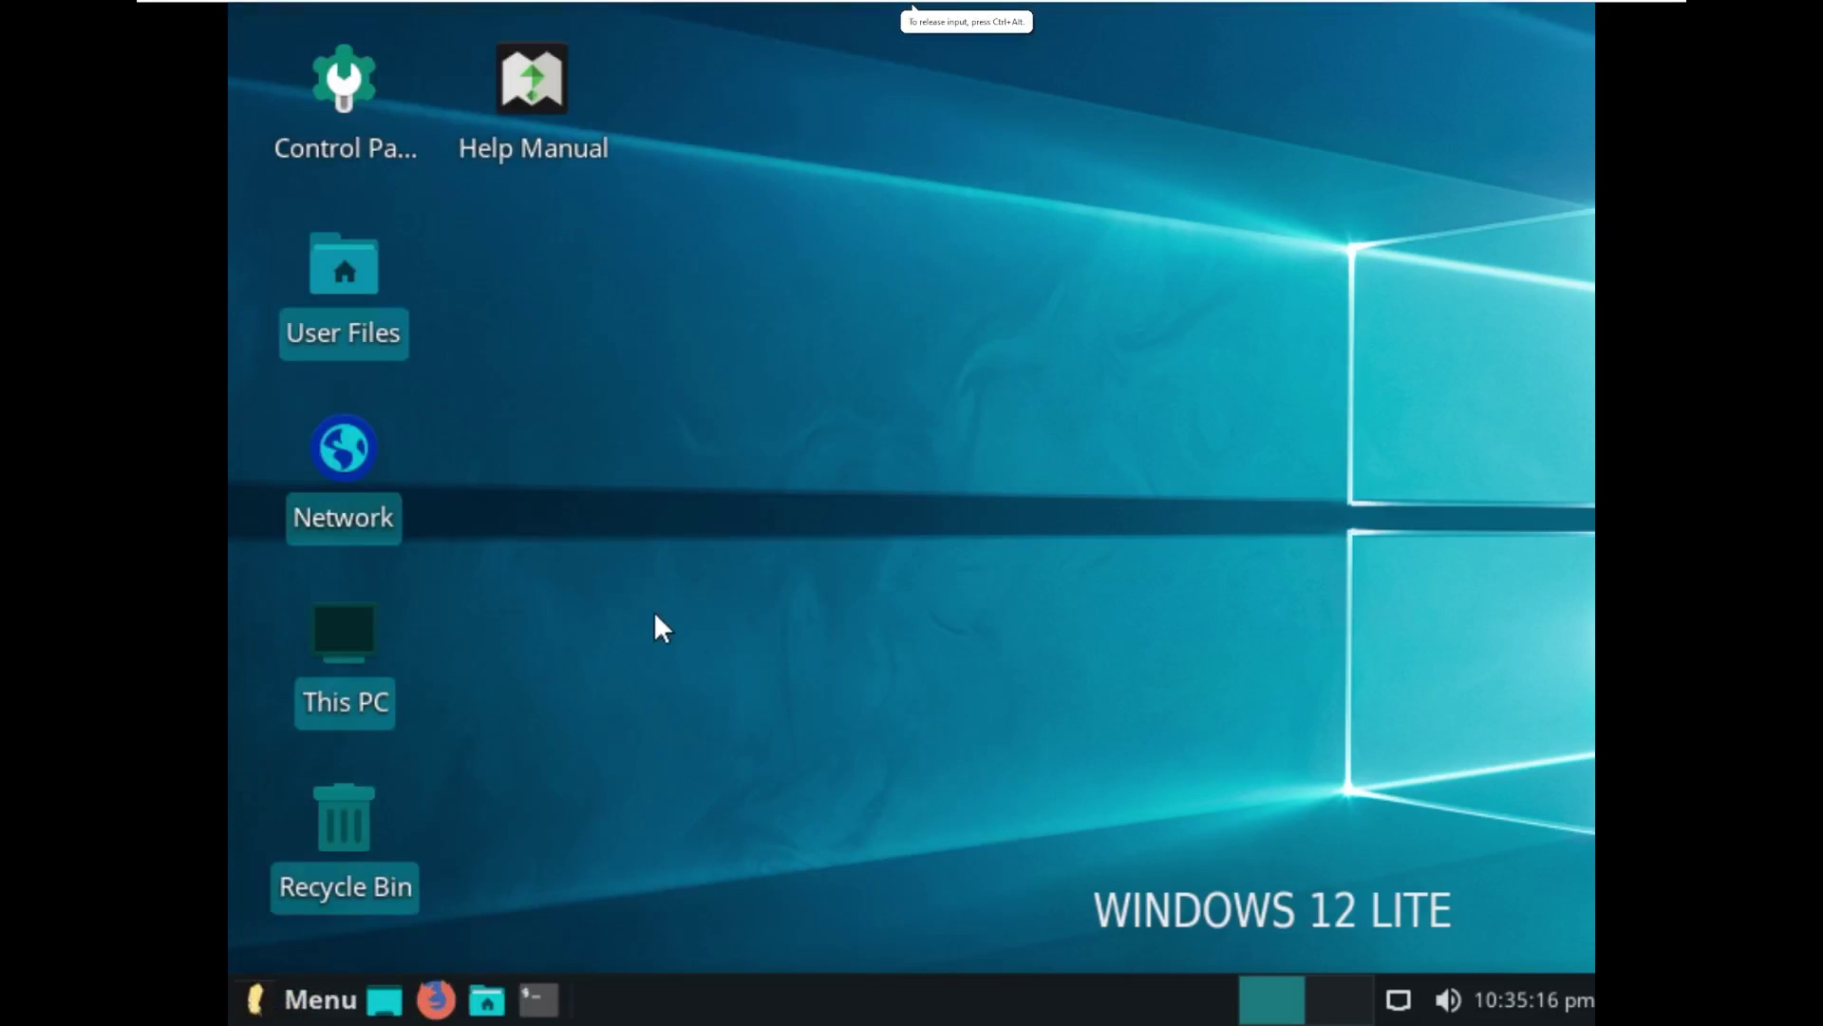
Step: From Control Panel's Display settings, switch the resolution to 1360x768, then close the settings
drag(654, 612, 1096, 794)
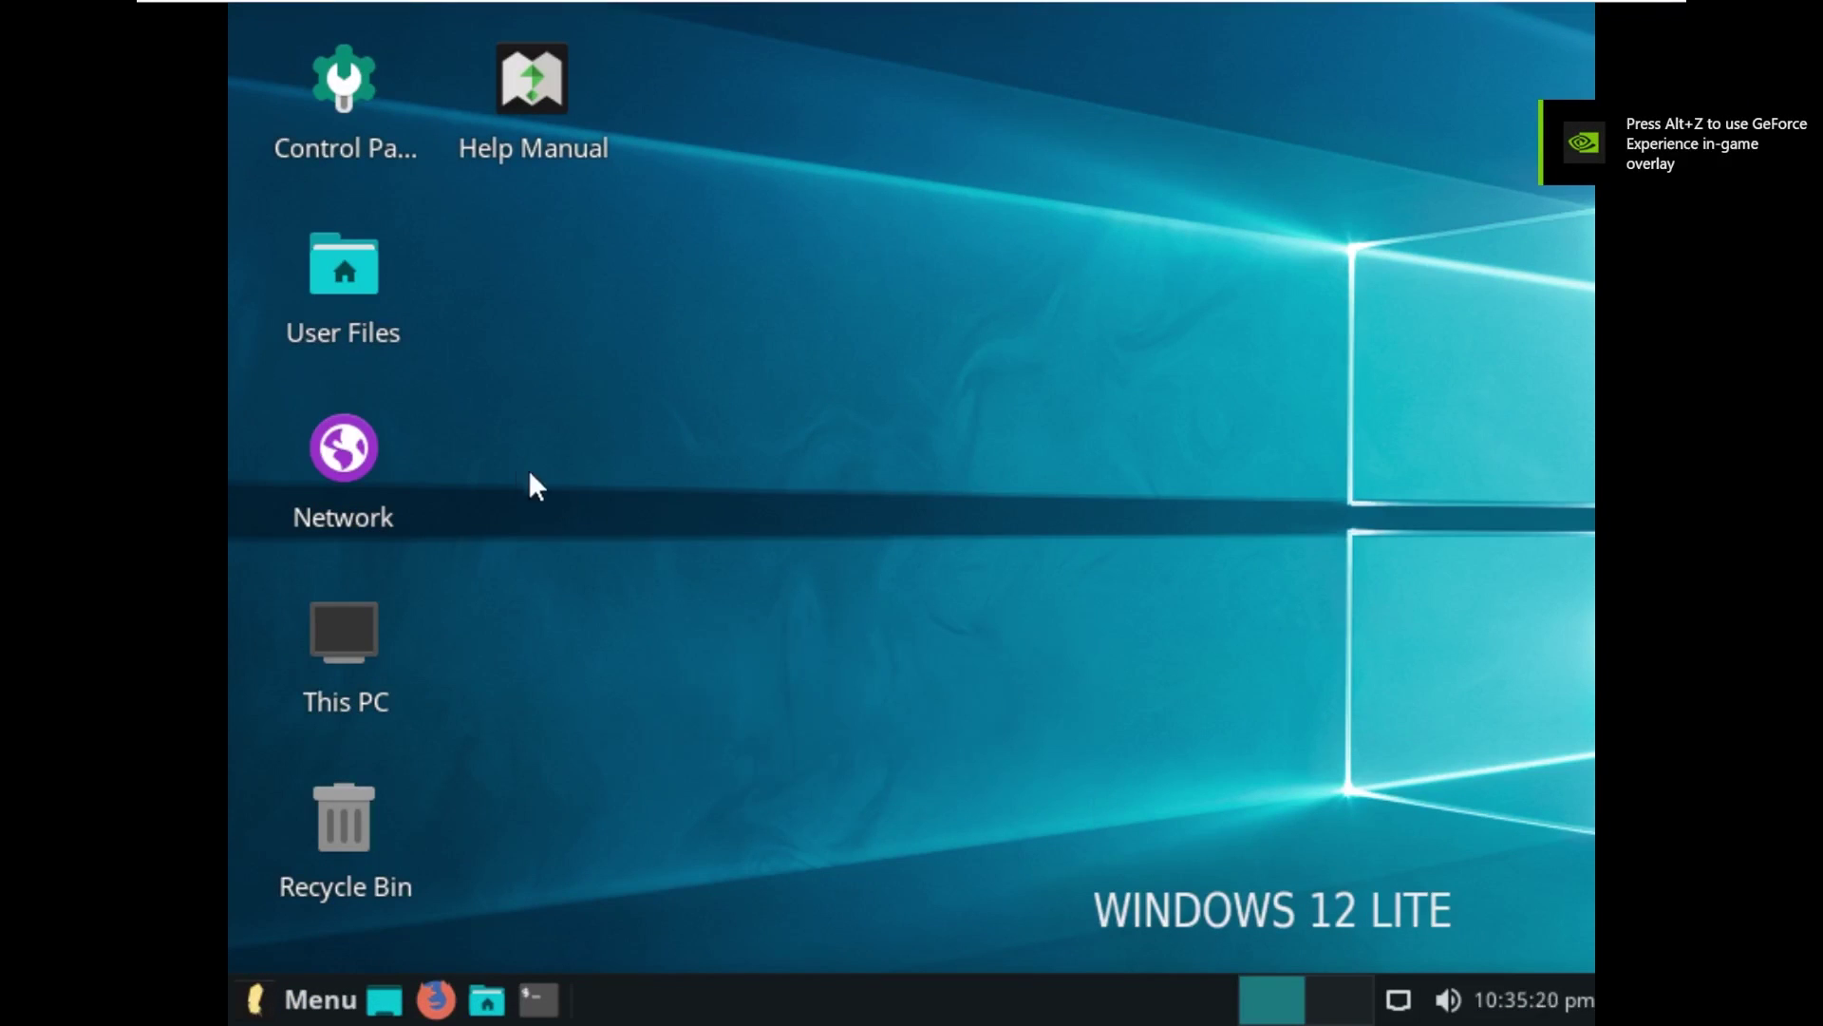
double_click(372, 93)
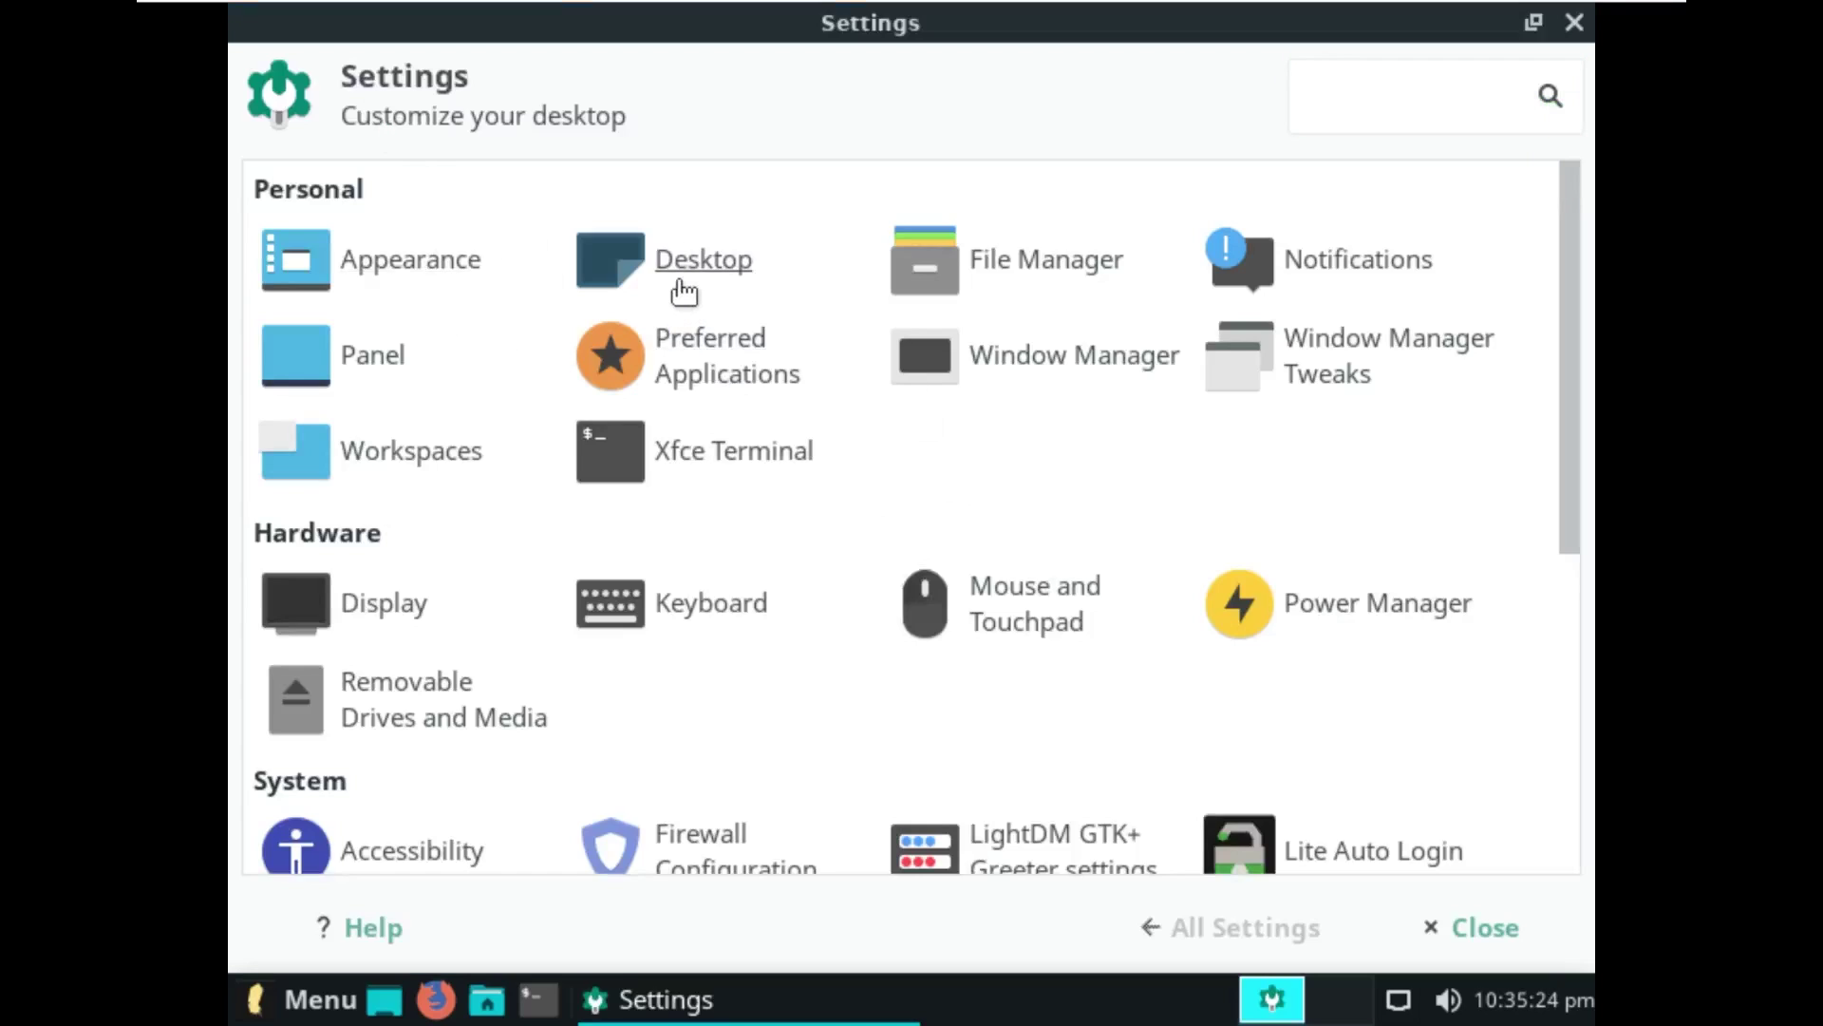
click(416, 606)
click(1290, 323)
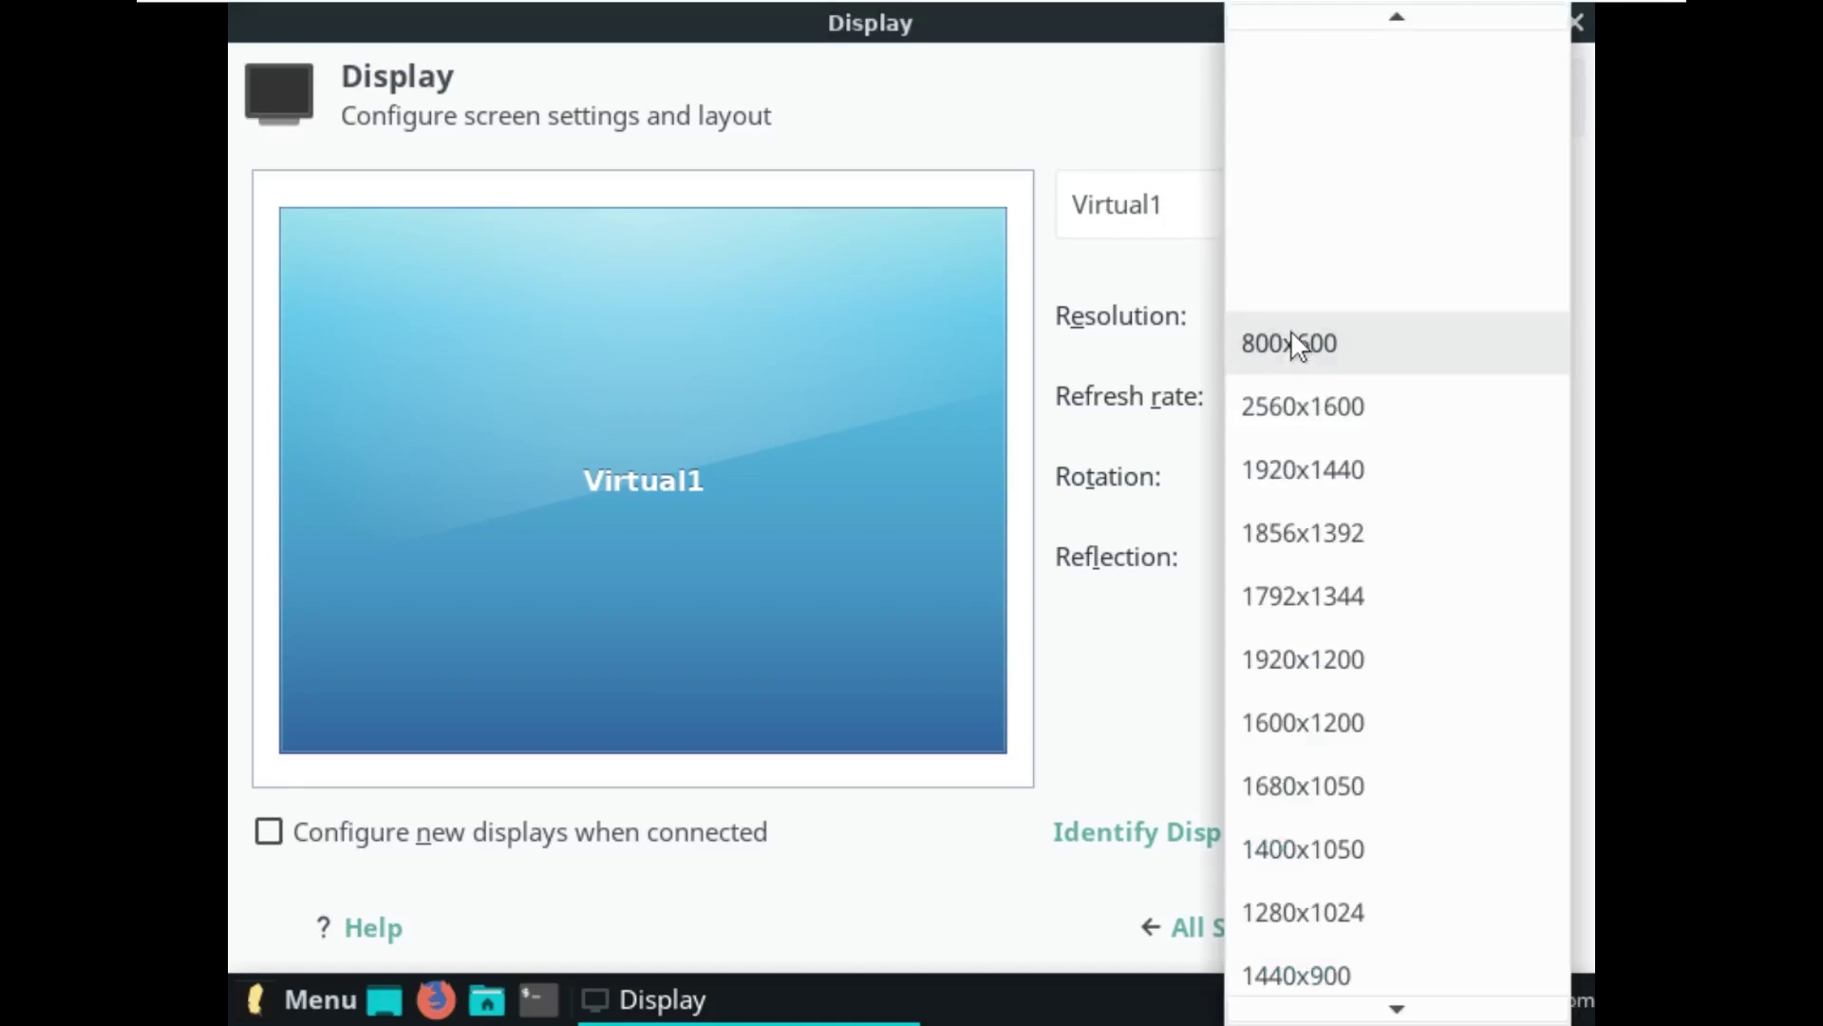
click(1329, 475)
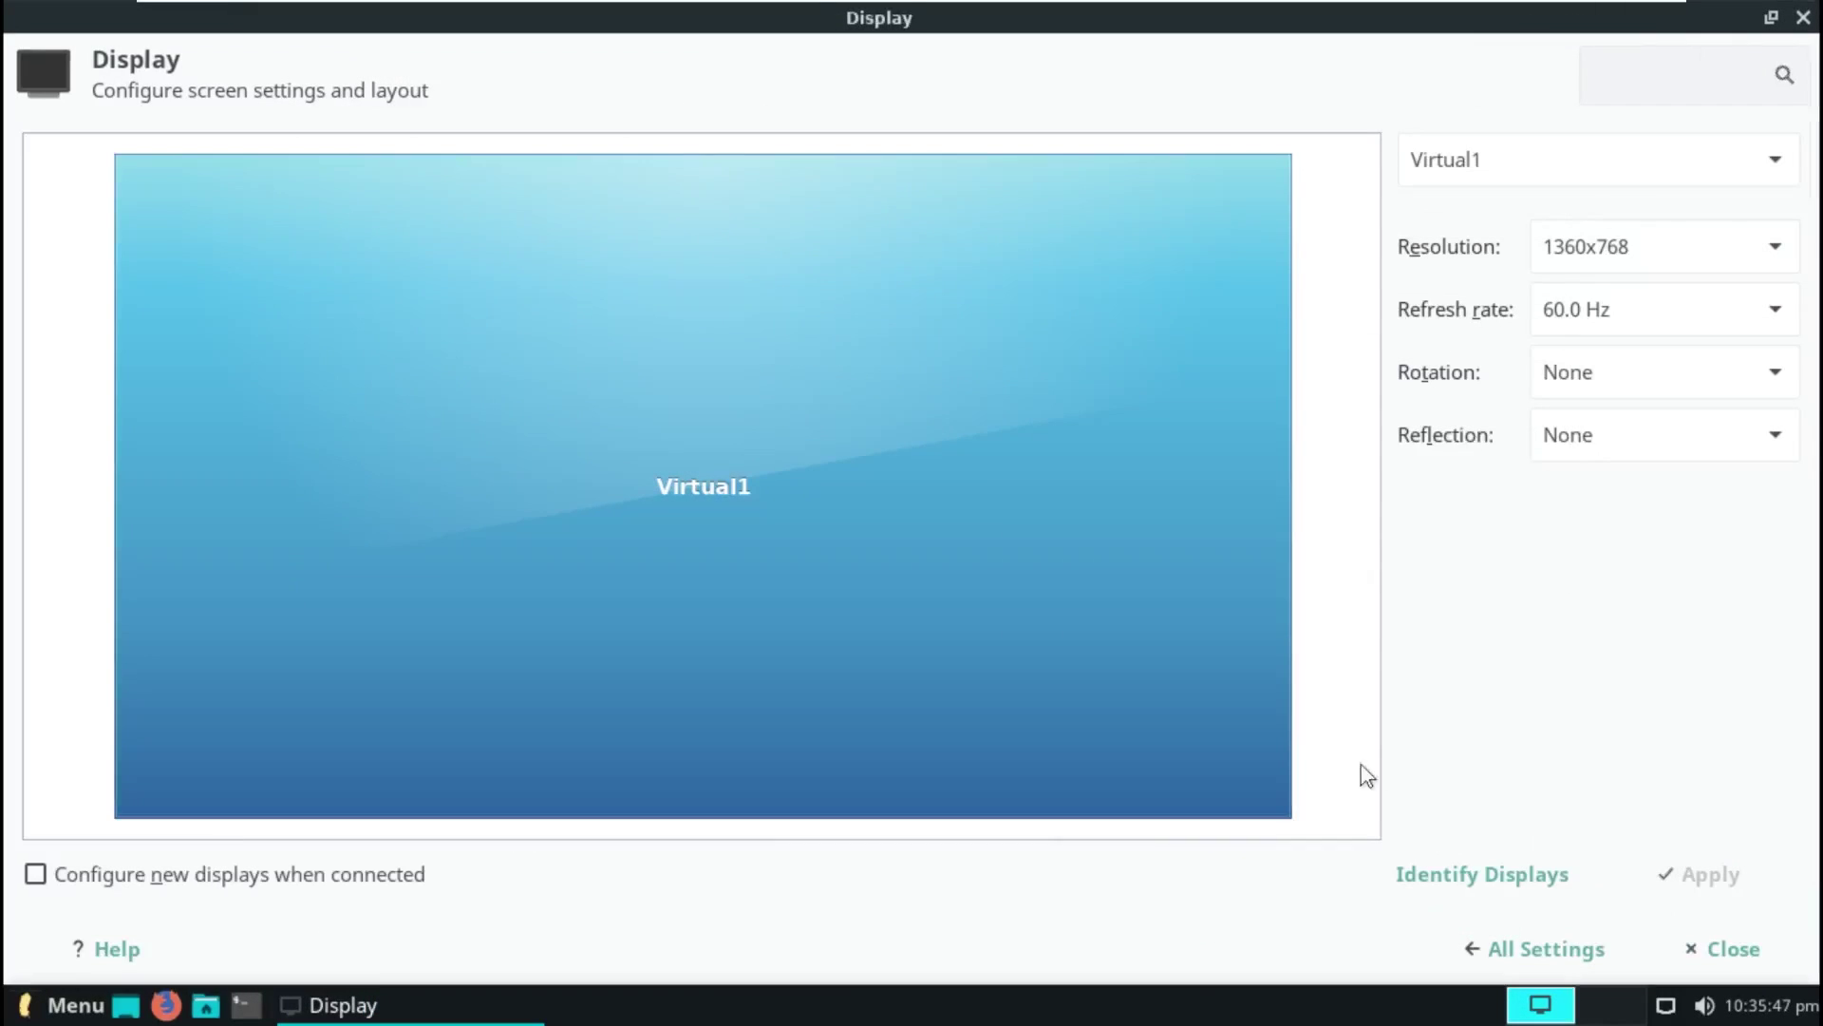
click(1803, 17)
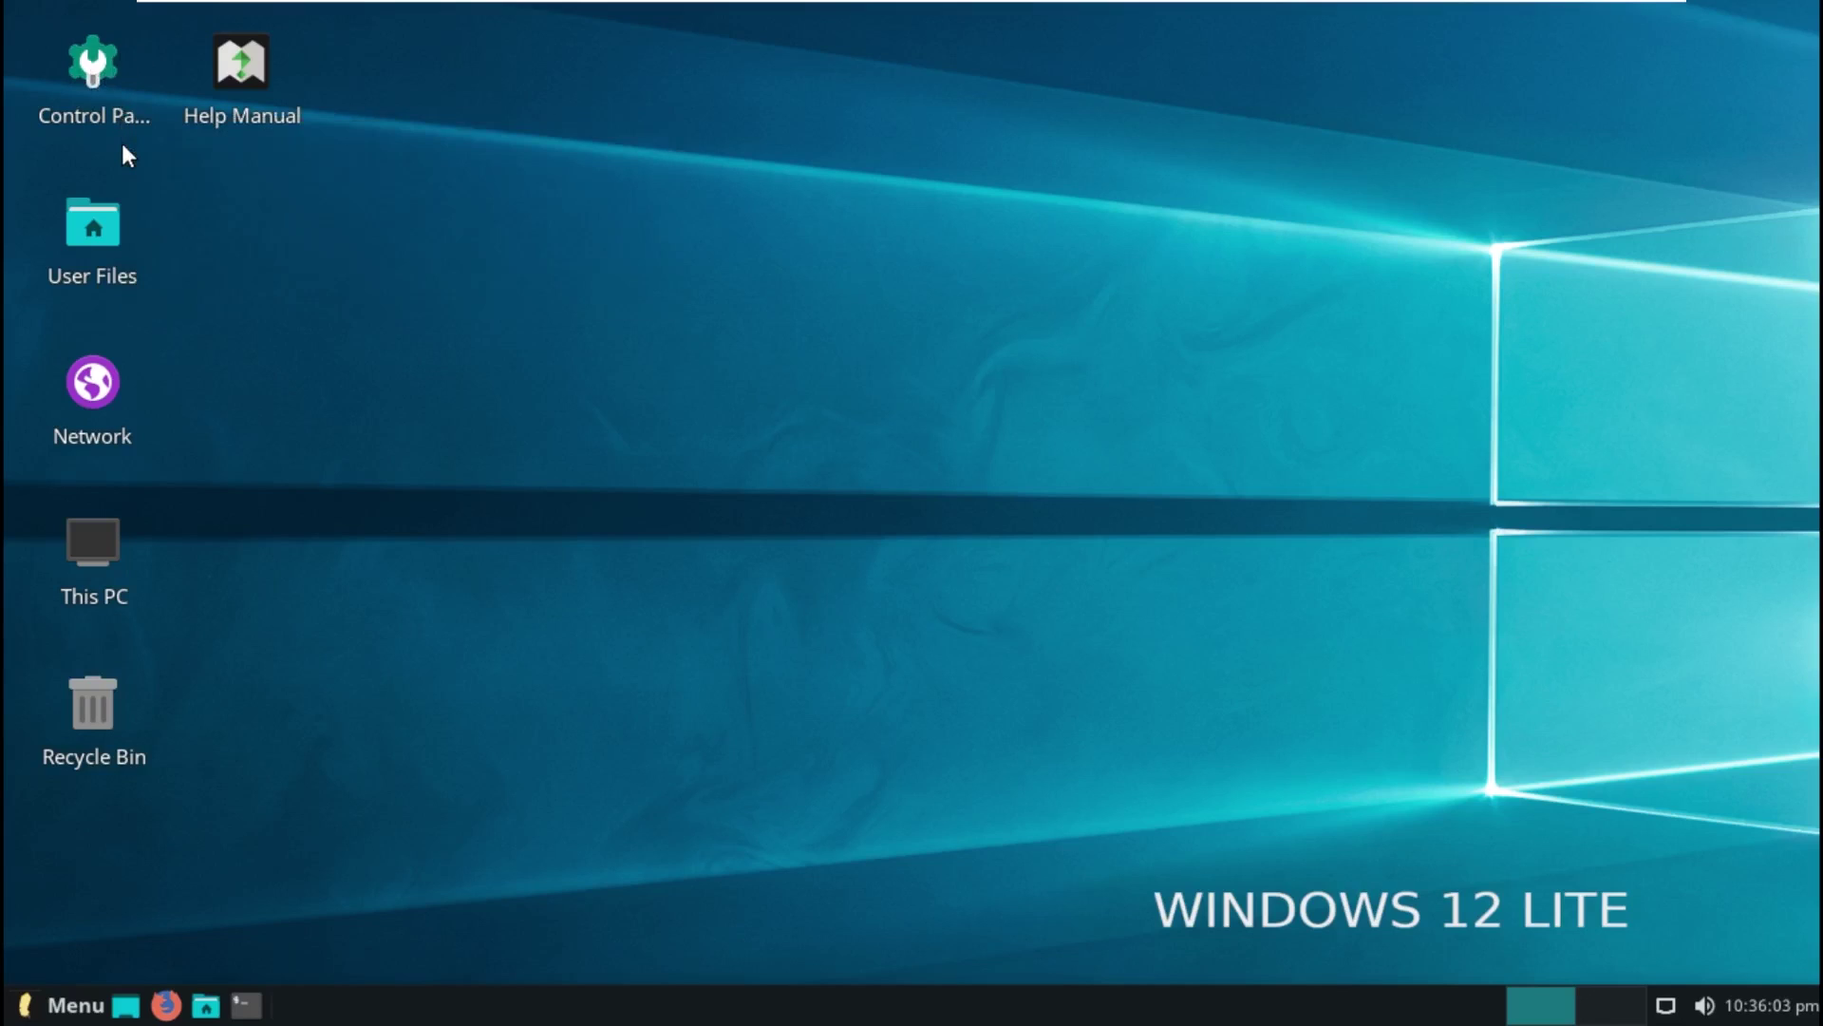
Step: Open the home folder in the file manager, then close it
double_click(108, 231)
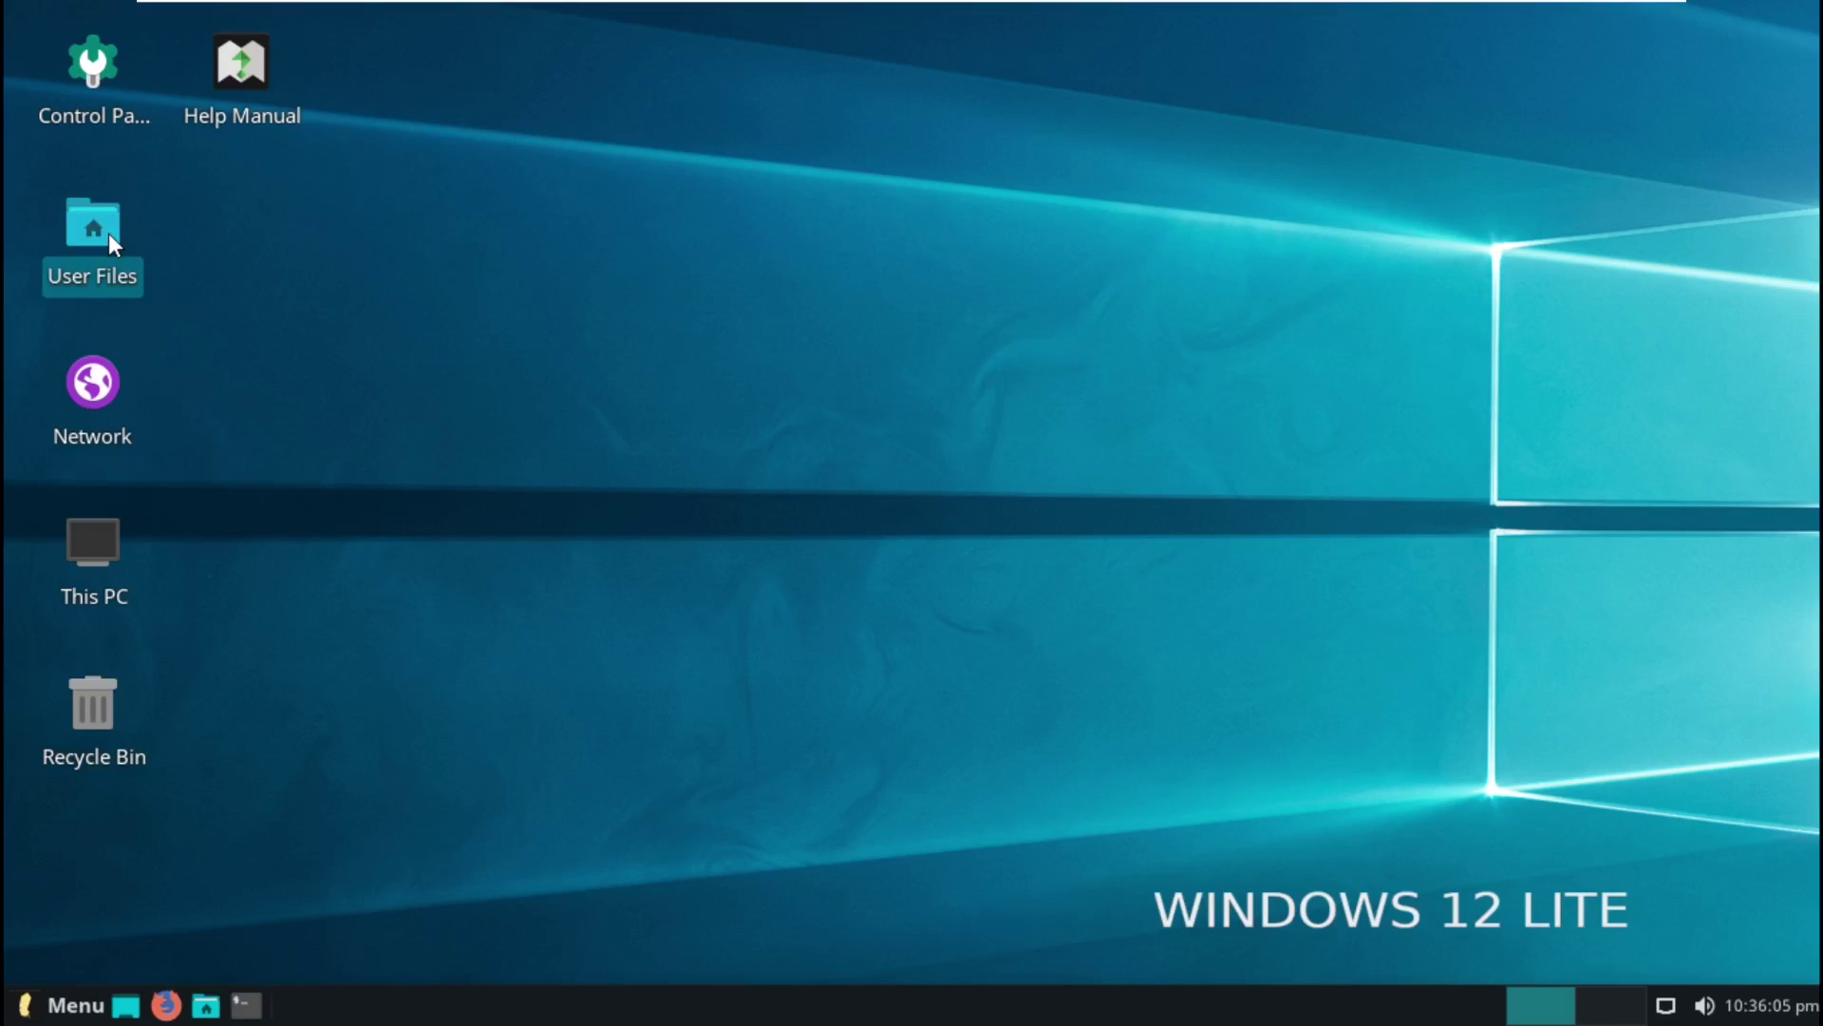
mouse_move(419, 263)
mouse_down()
mouse_move(1001, 350)
mouse_move(413, 213)
mouse_move(442, 276)
mouse_up()
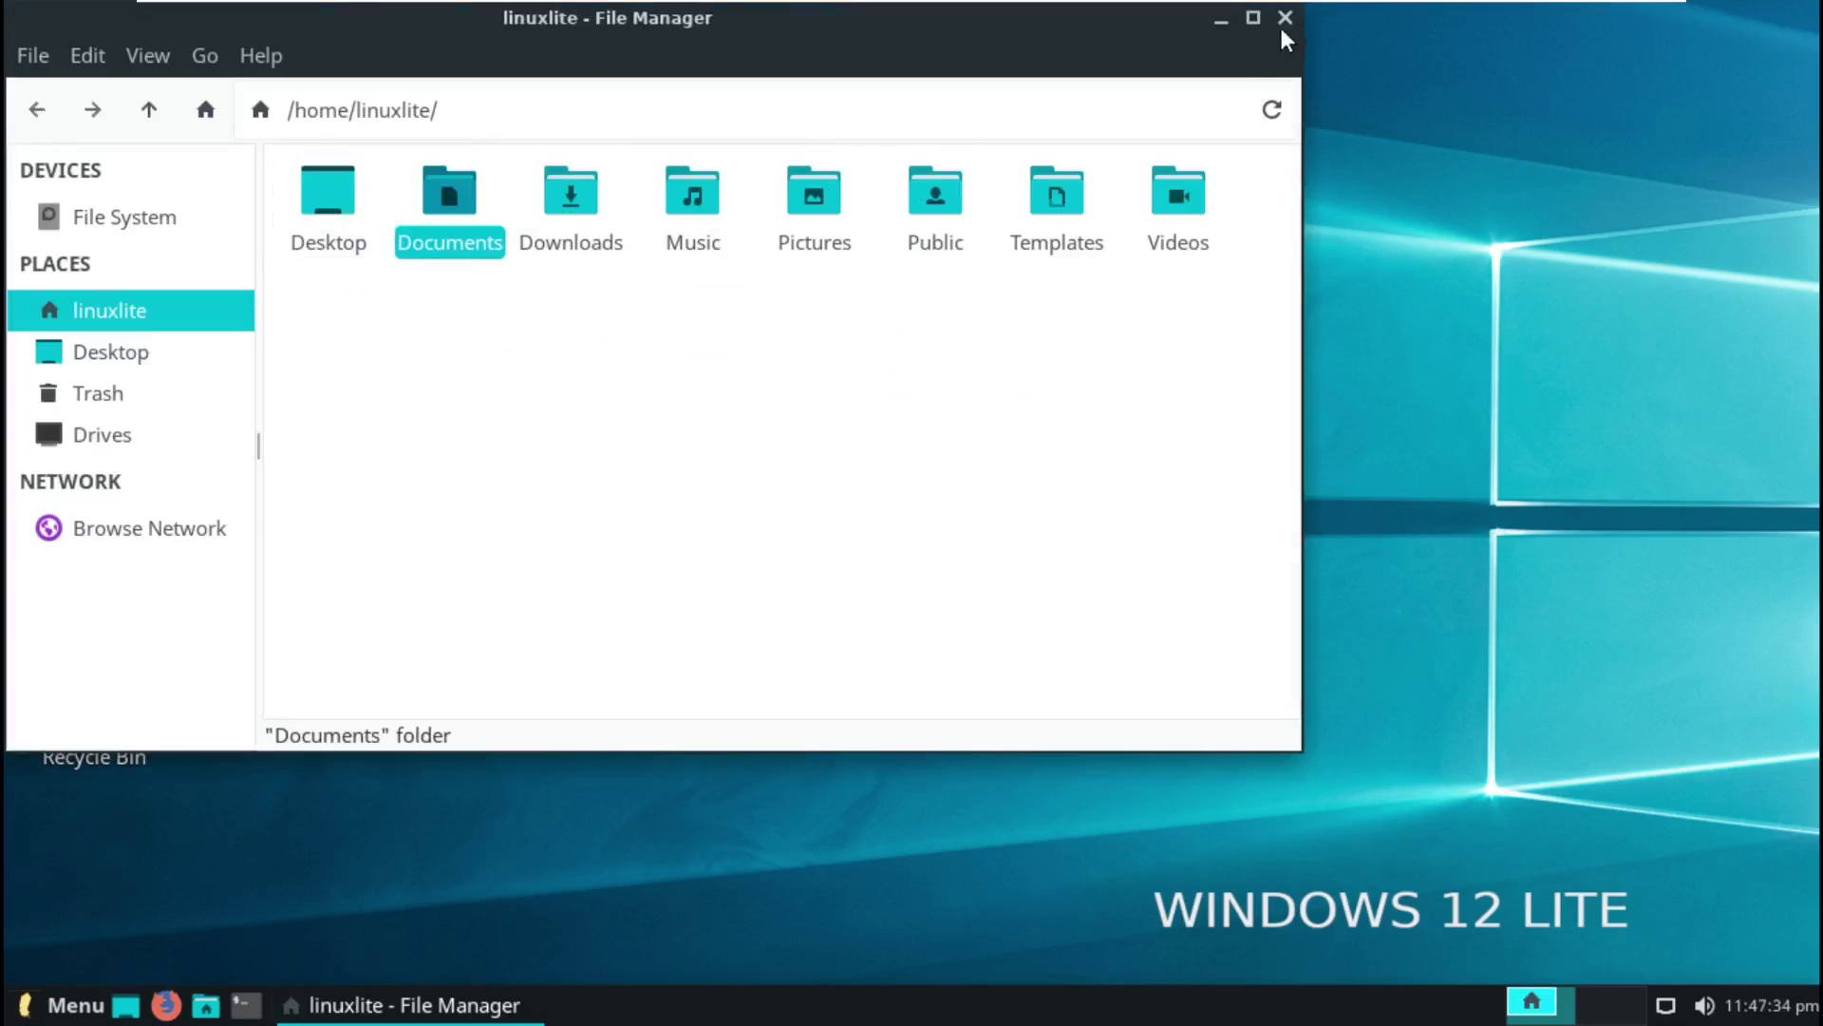
click(1284, 32)
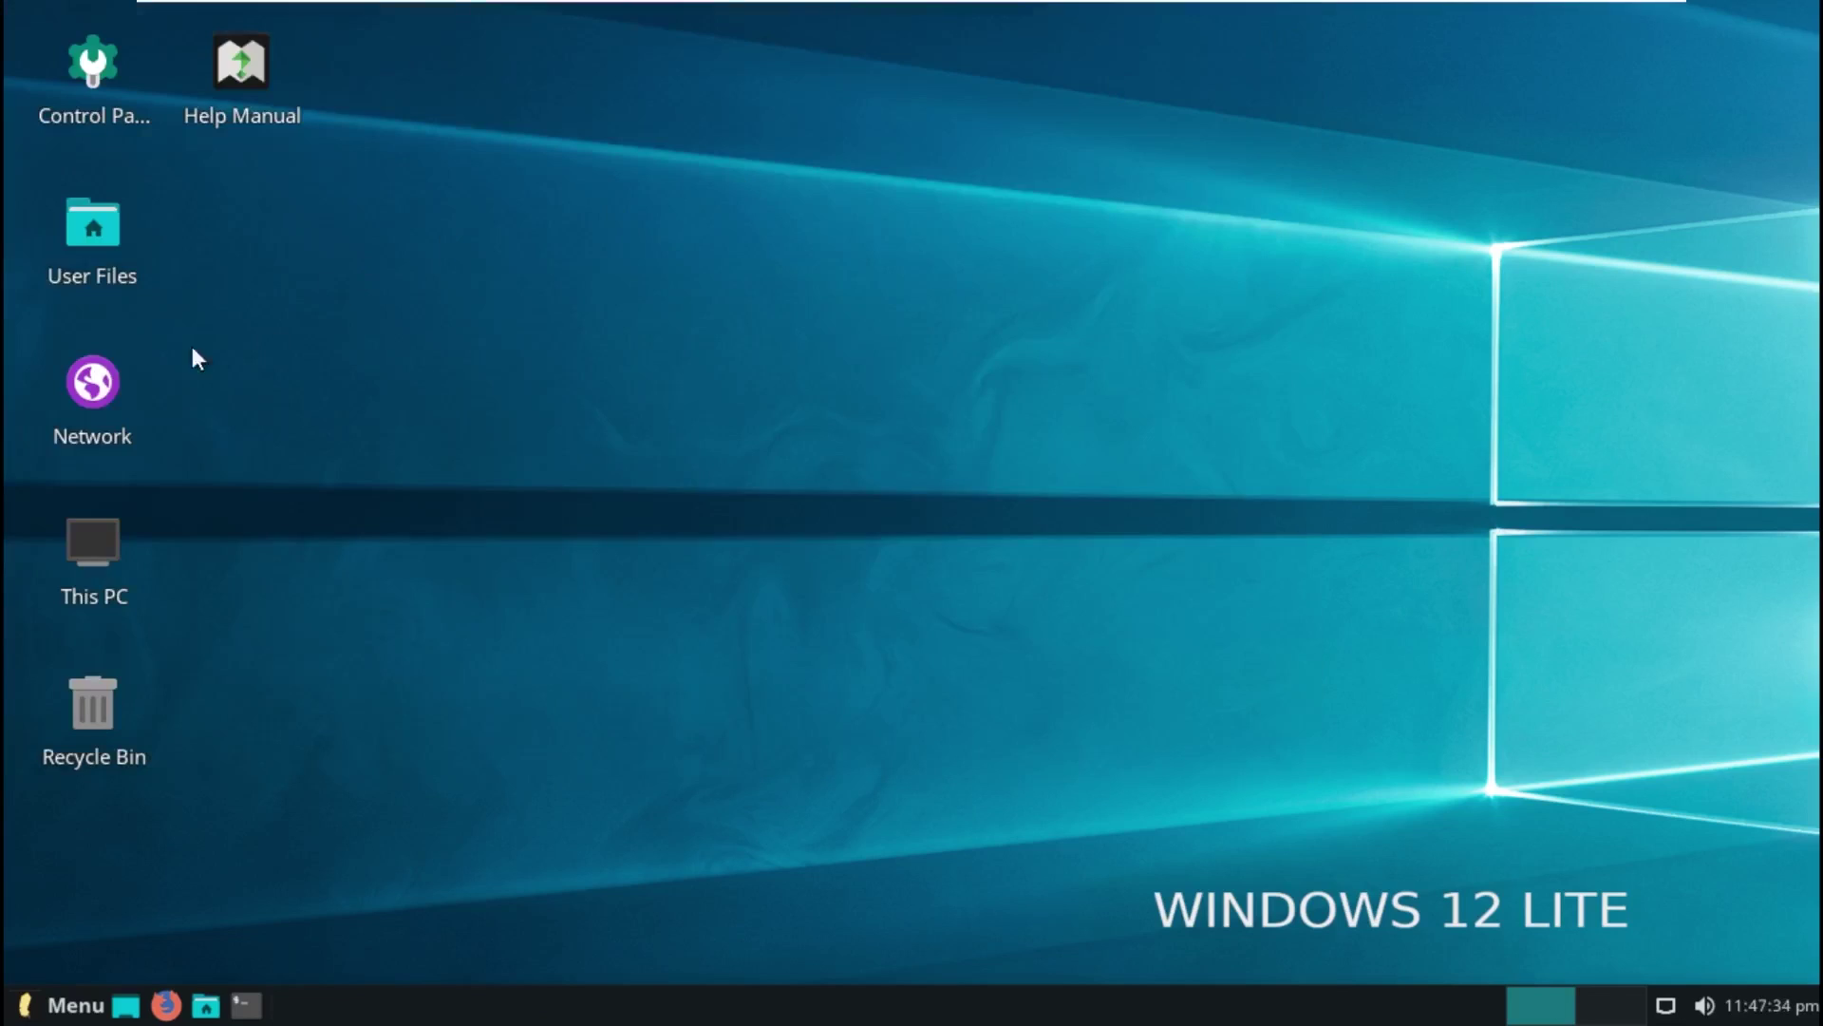
Step: Browse Network locations, the LINUX share and Windows Network, then close the window
double_click(124, 375)
double_click(332, 177)
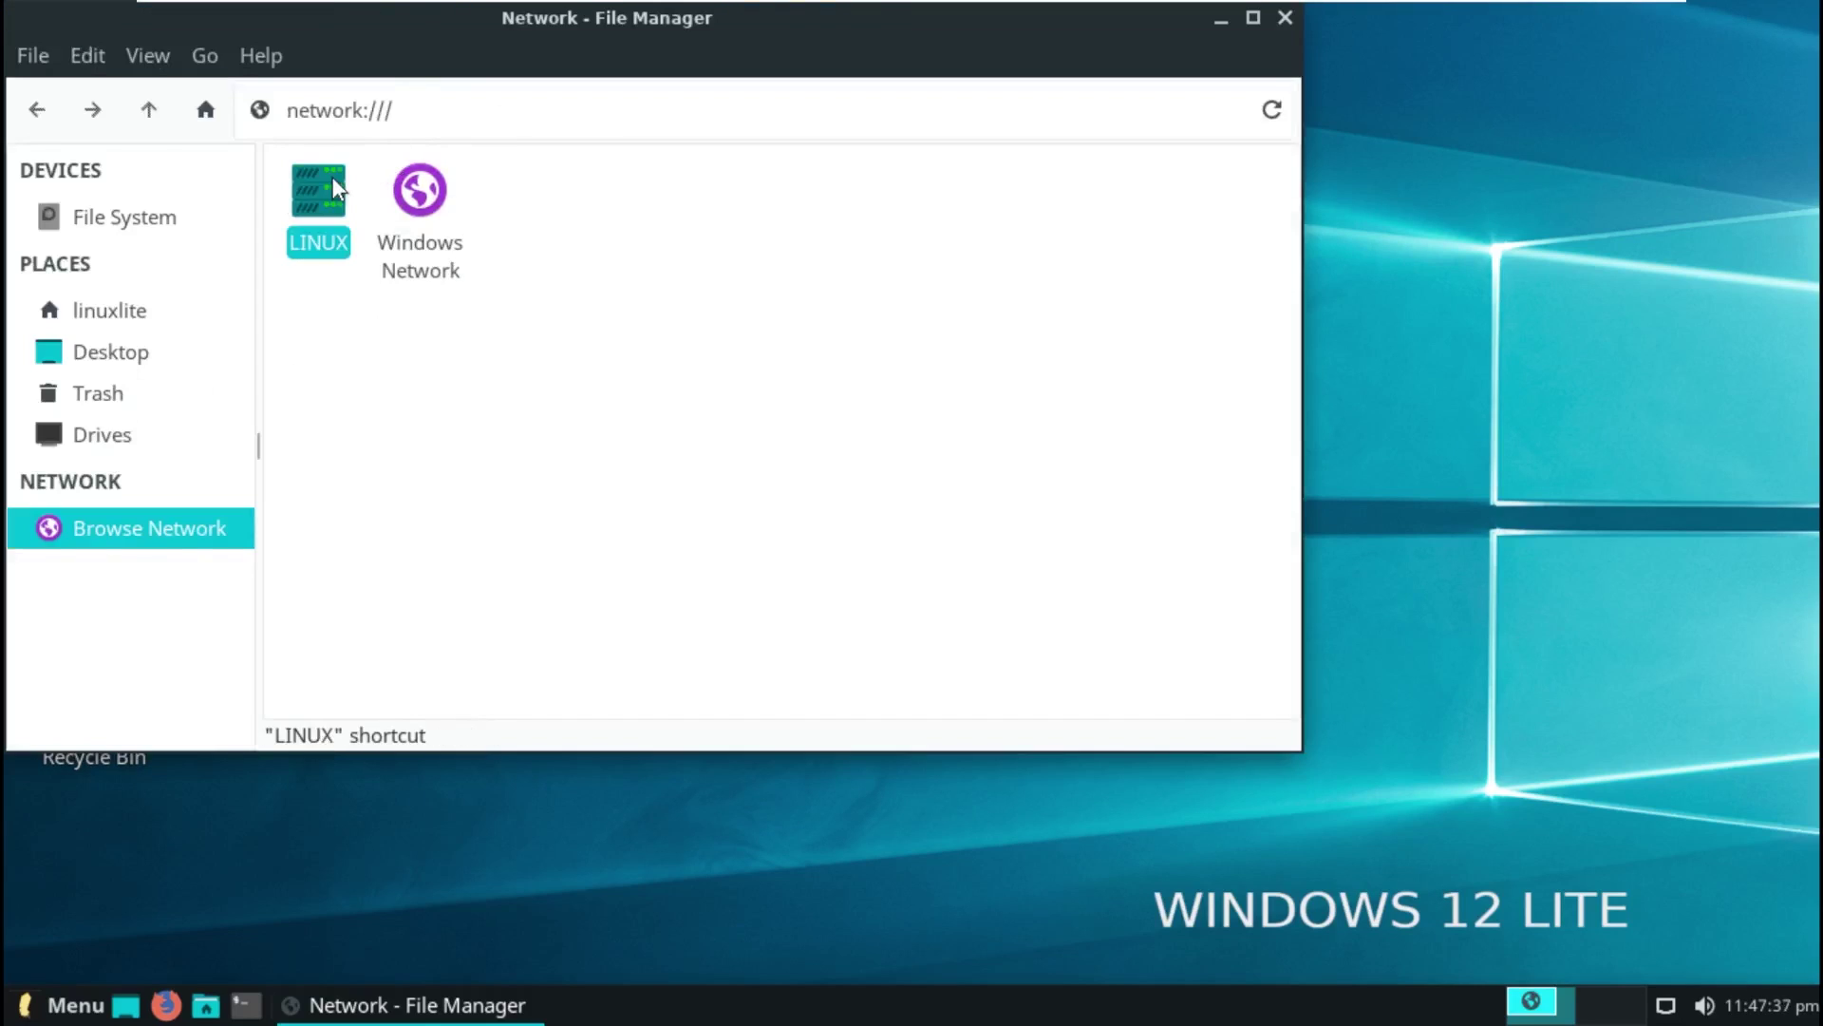
click(37, 109)
click(418, 200)
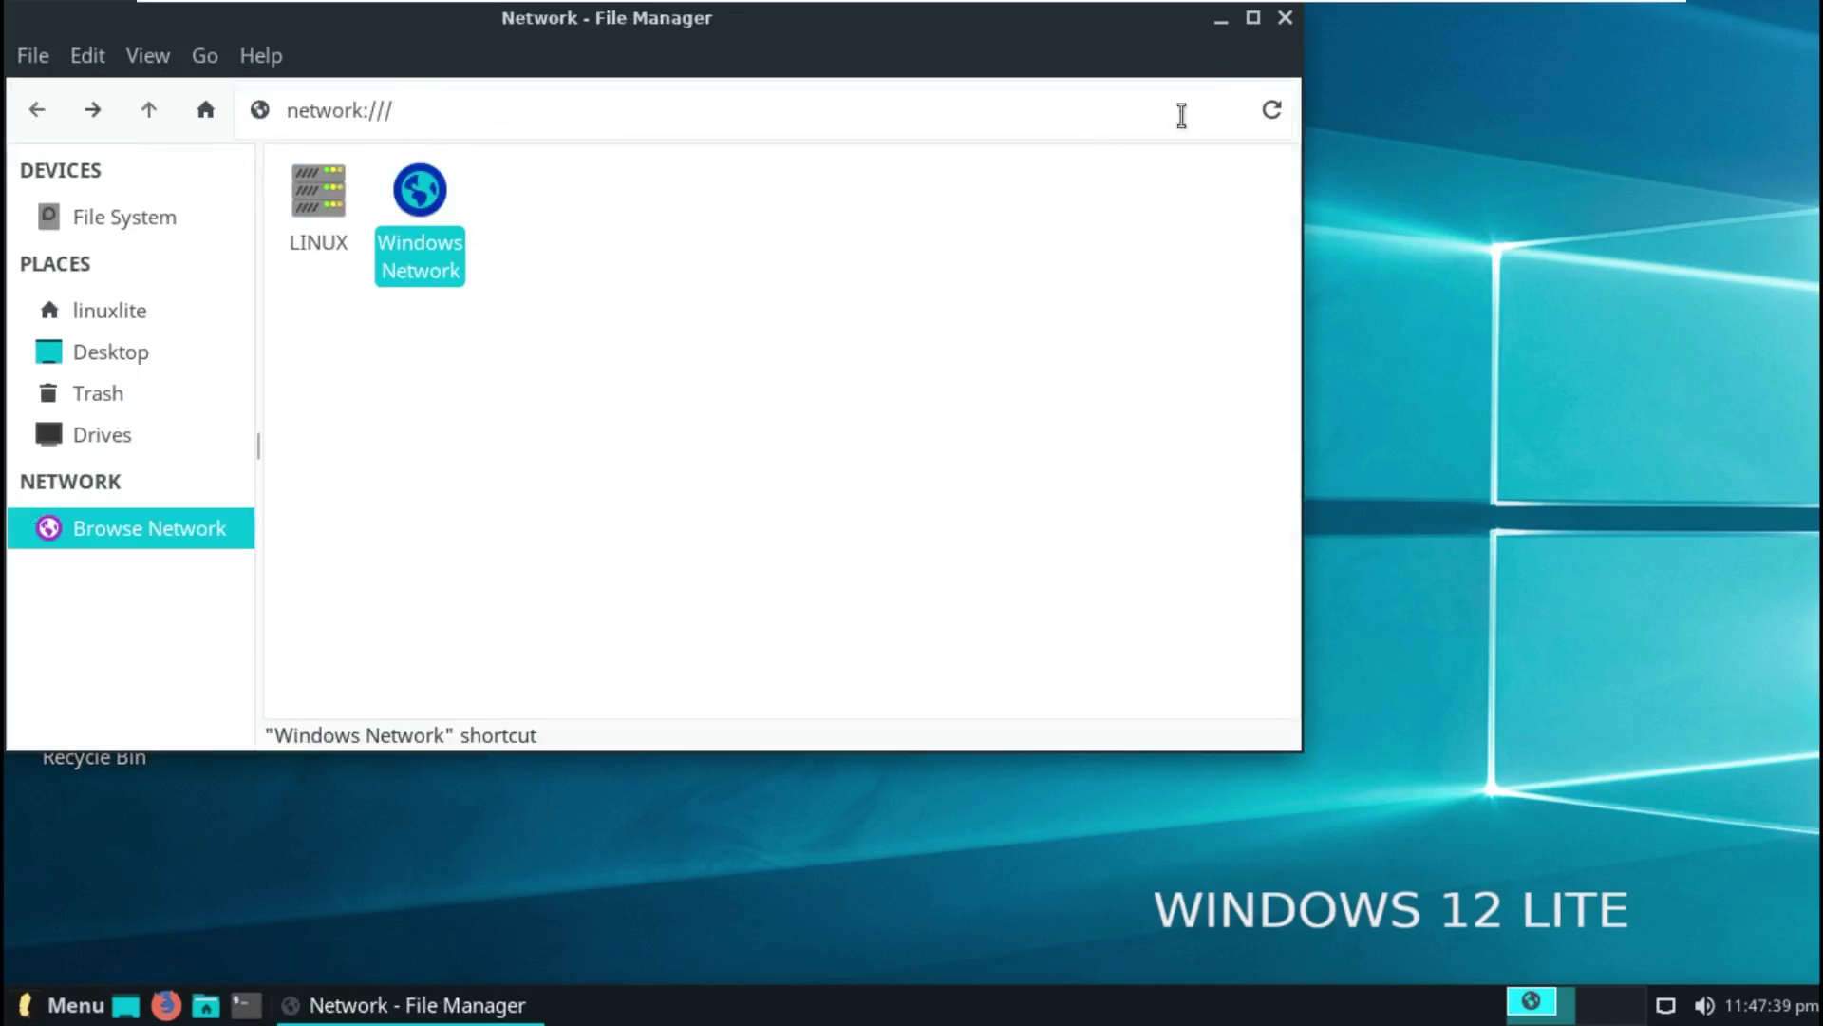
click(1285, 19)
Step: Open the Computer drives list, dismiss the Windows Network error, and close the window
double_click(89, 541)
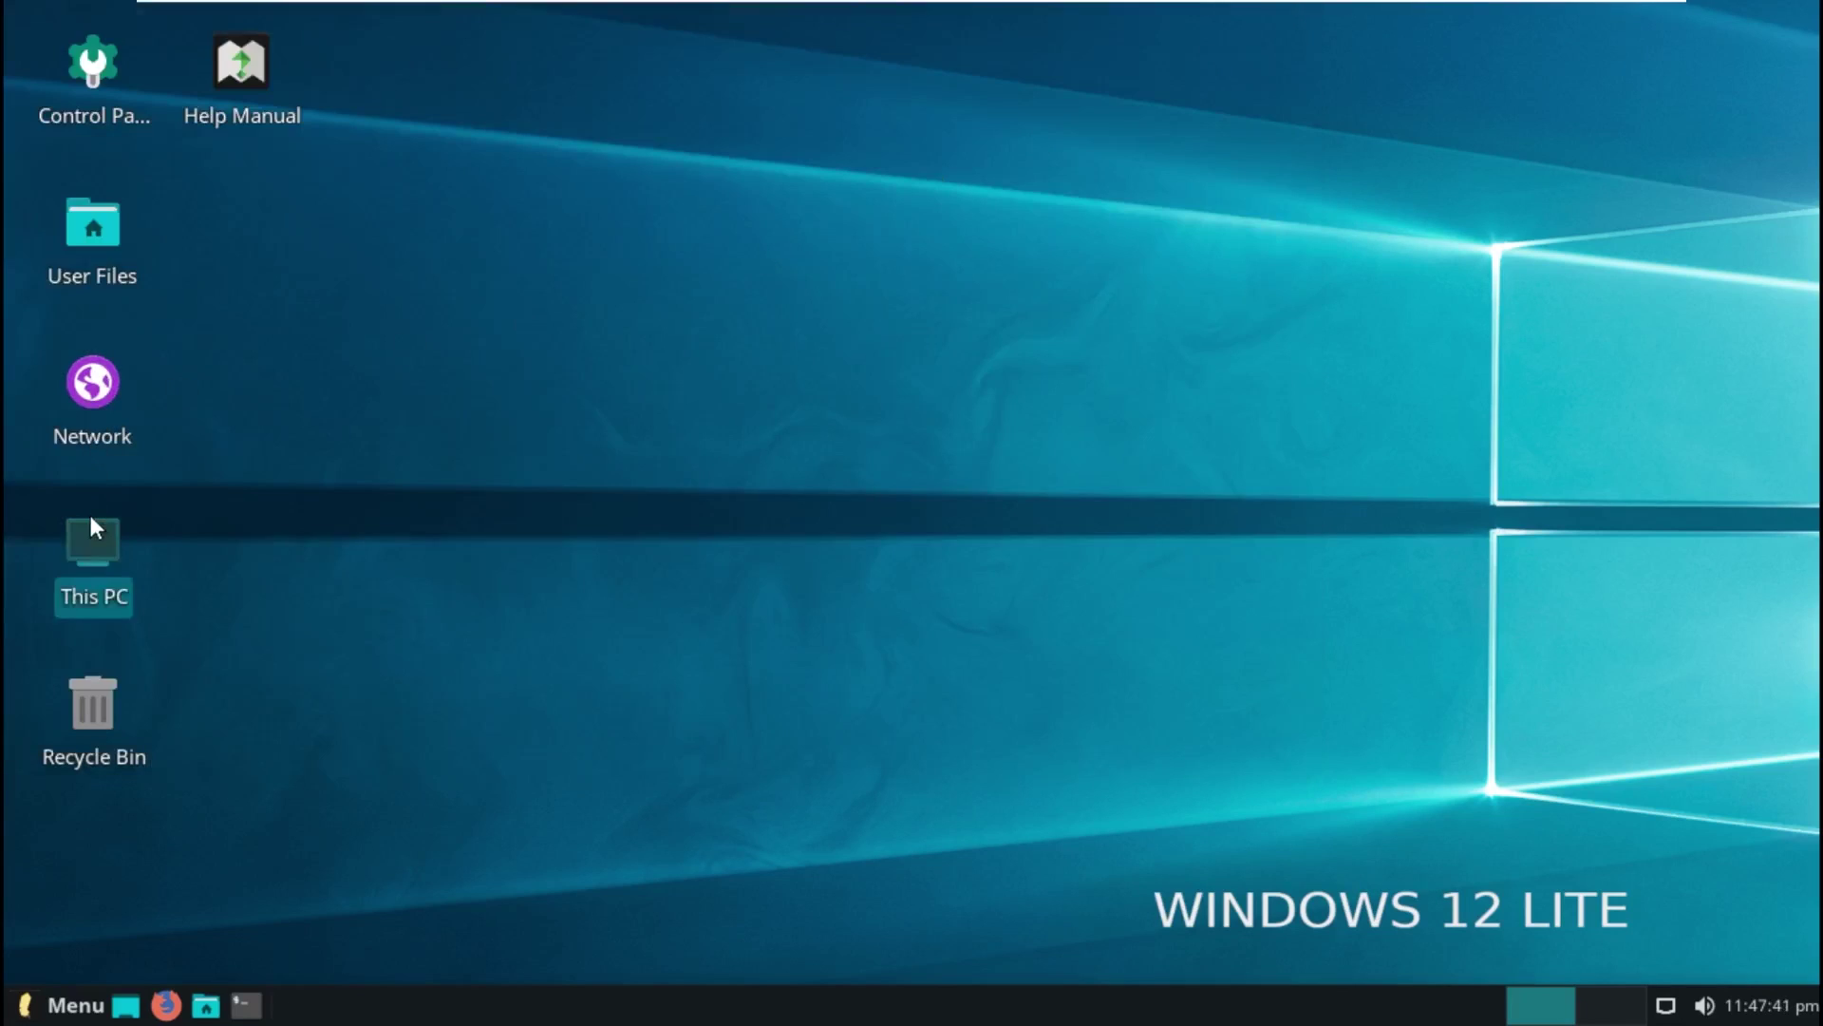
click(1150, 578)
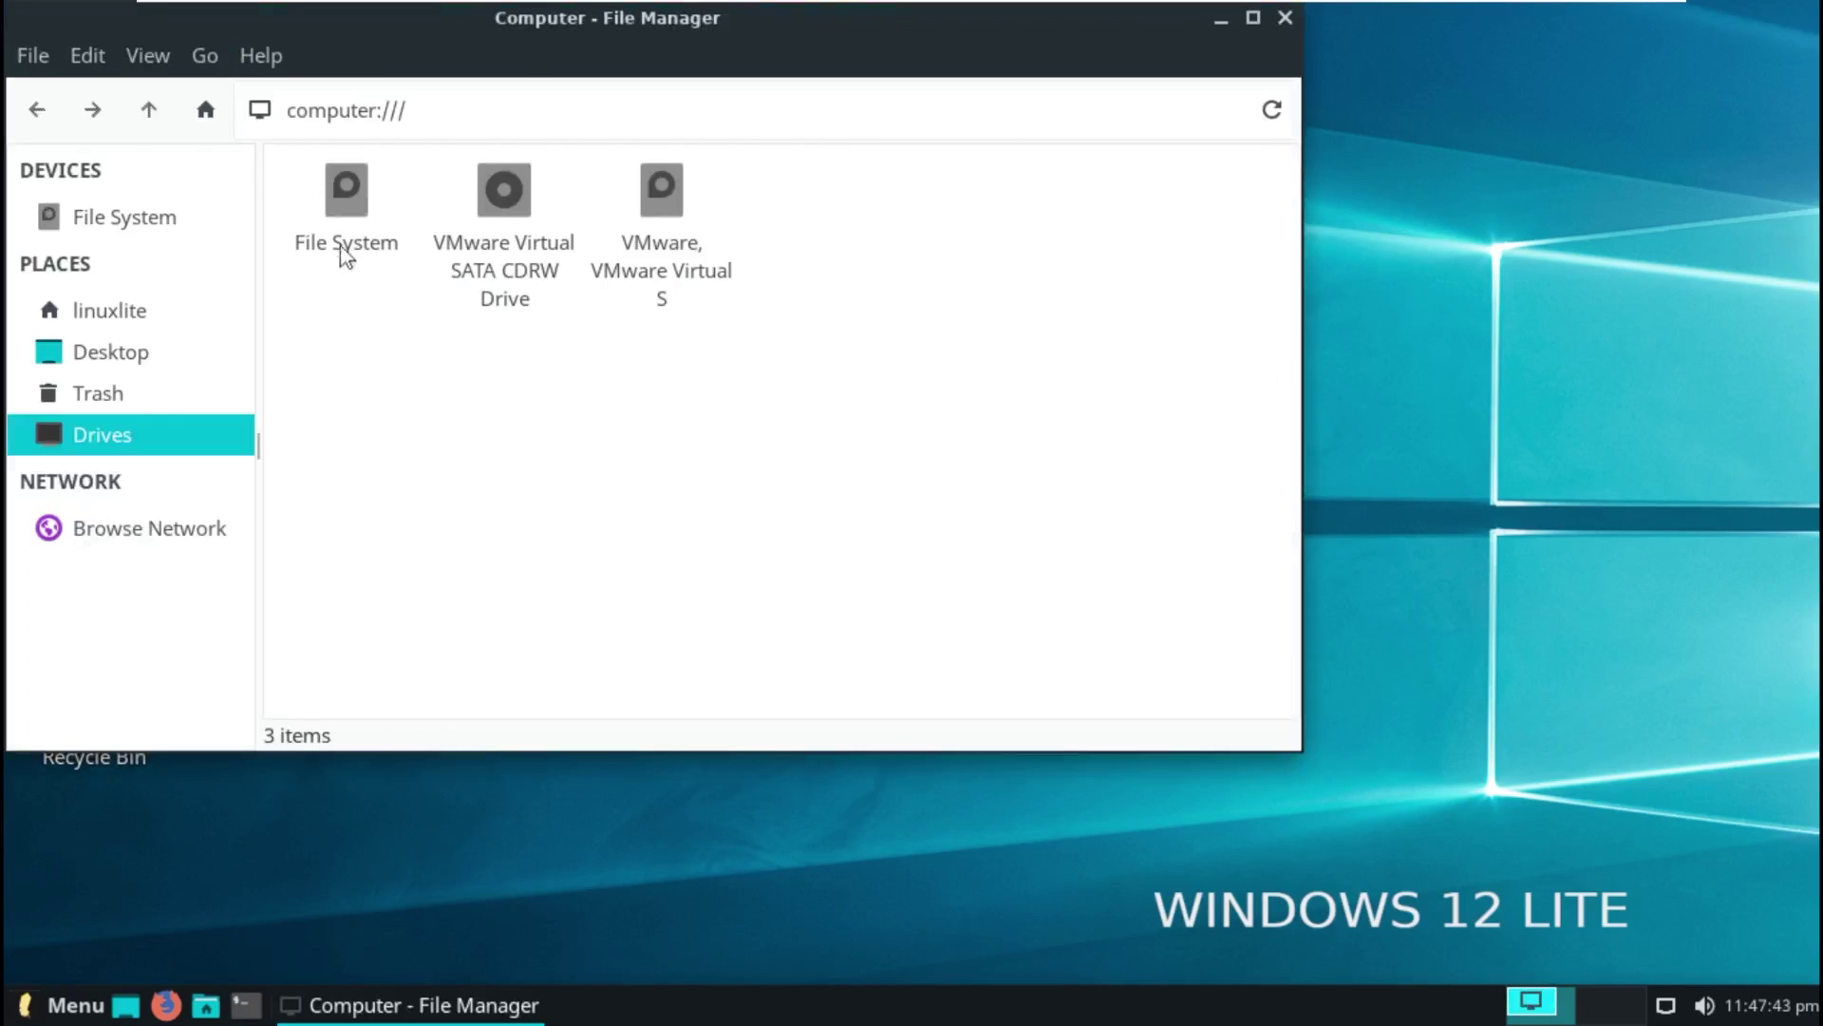
drag(366, 354, 744, 425)
click(1285, 18)
Step: Open the Recycle Bin, check that the trash:/// location is empty, and close it
double_click(74, 732)
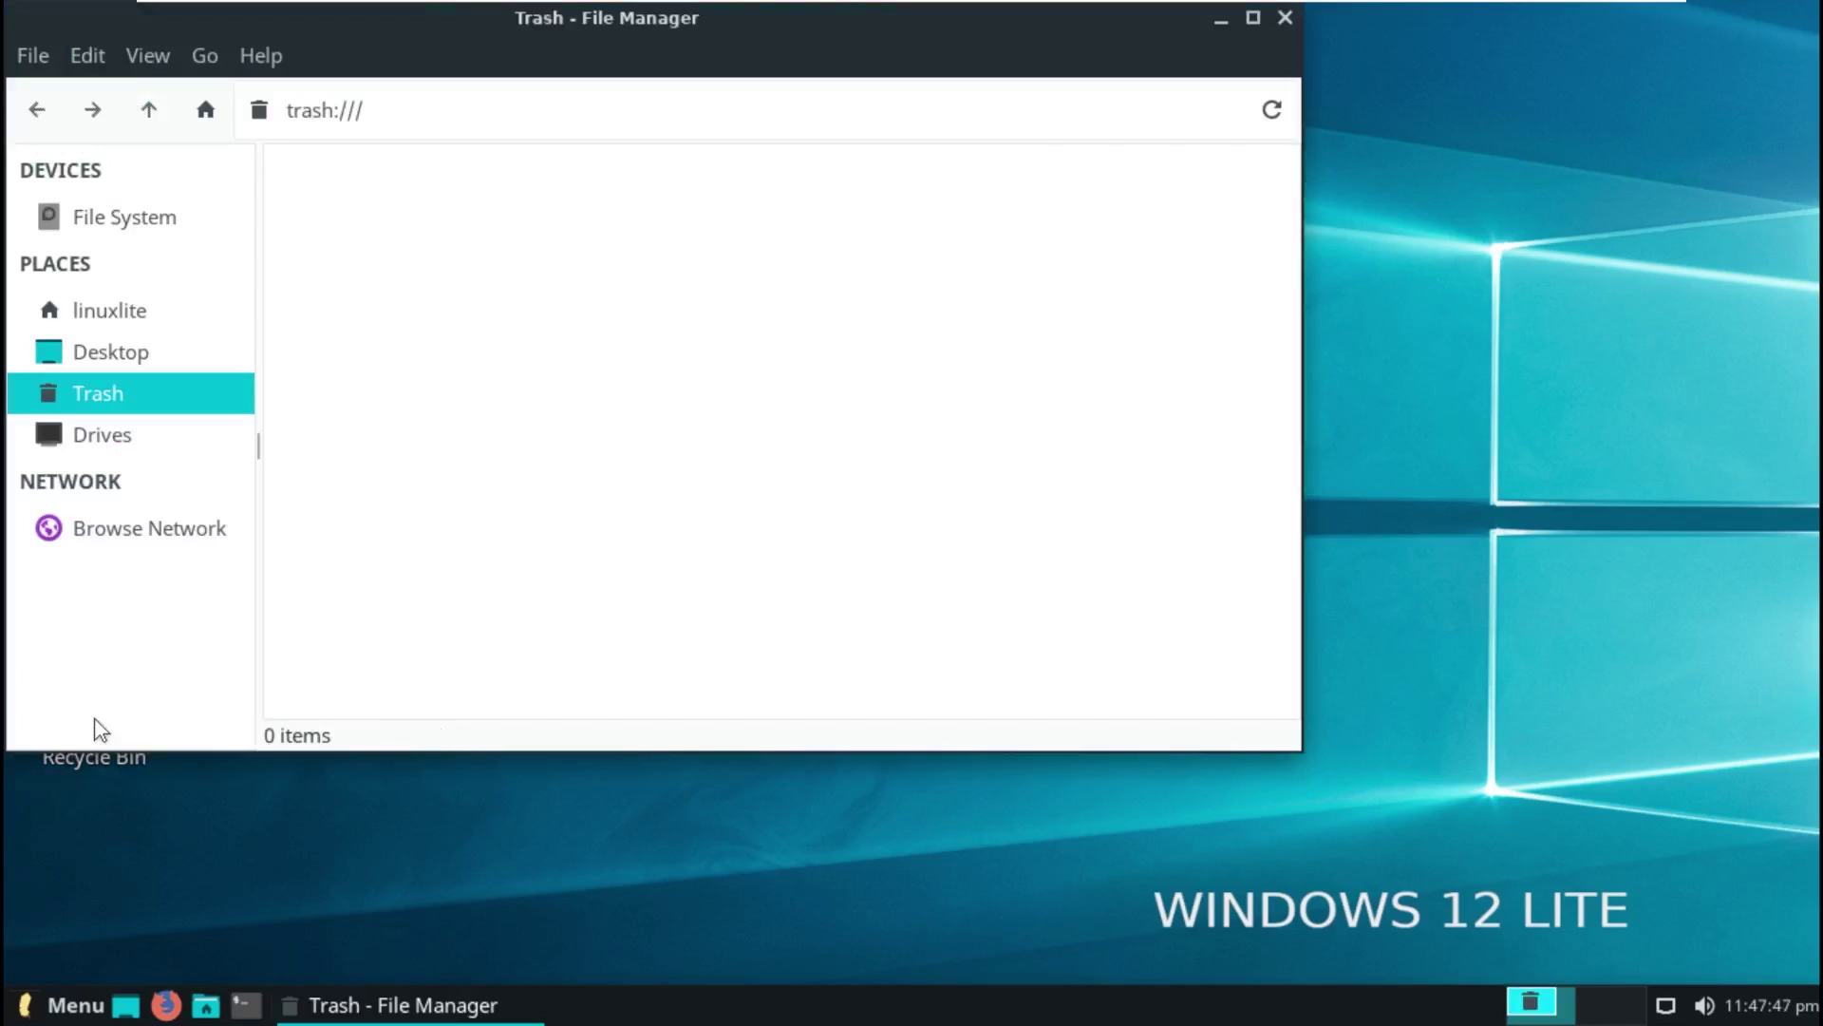
drag(432, 108, 289, 106)
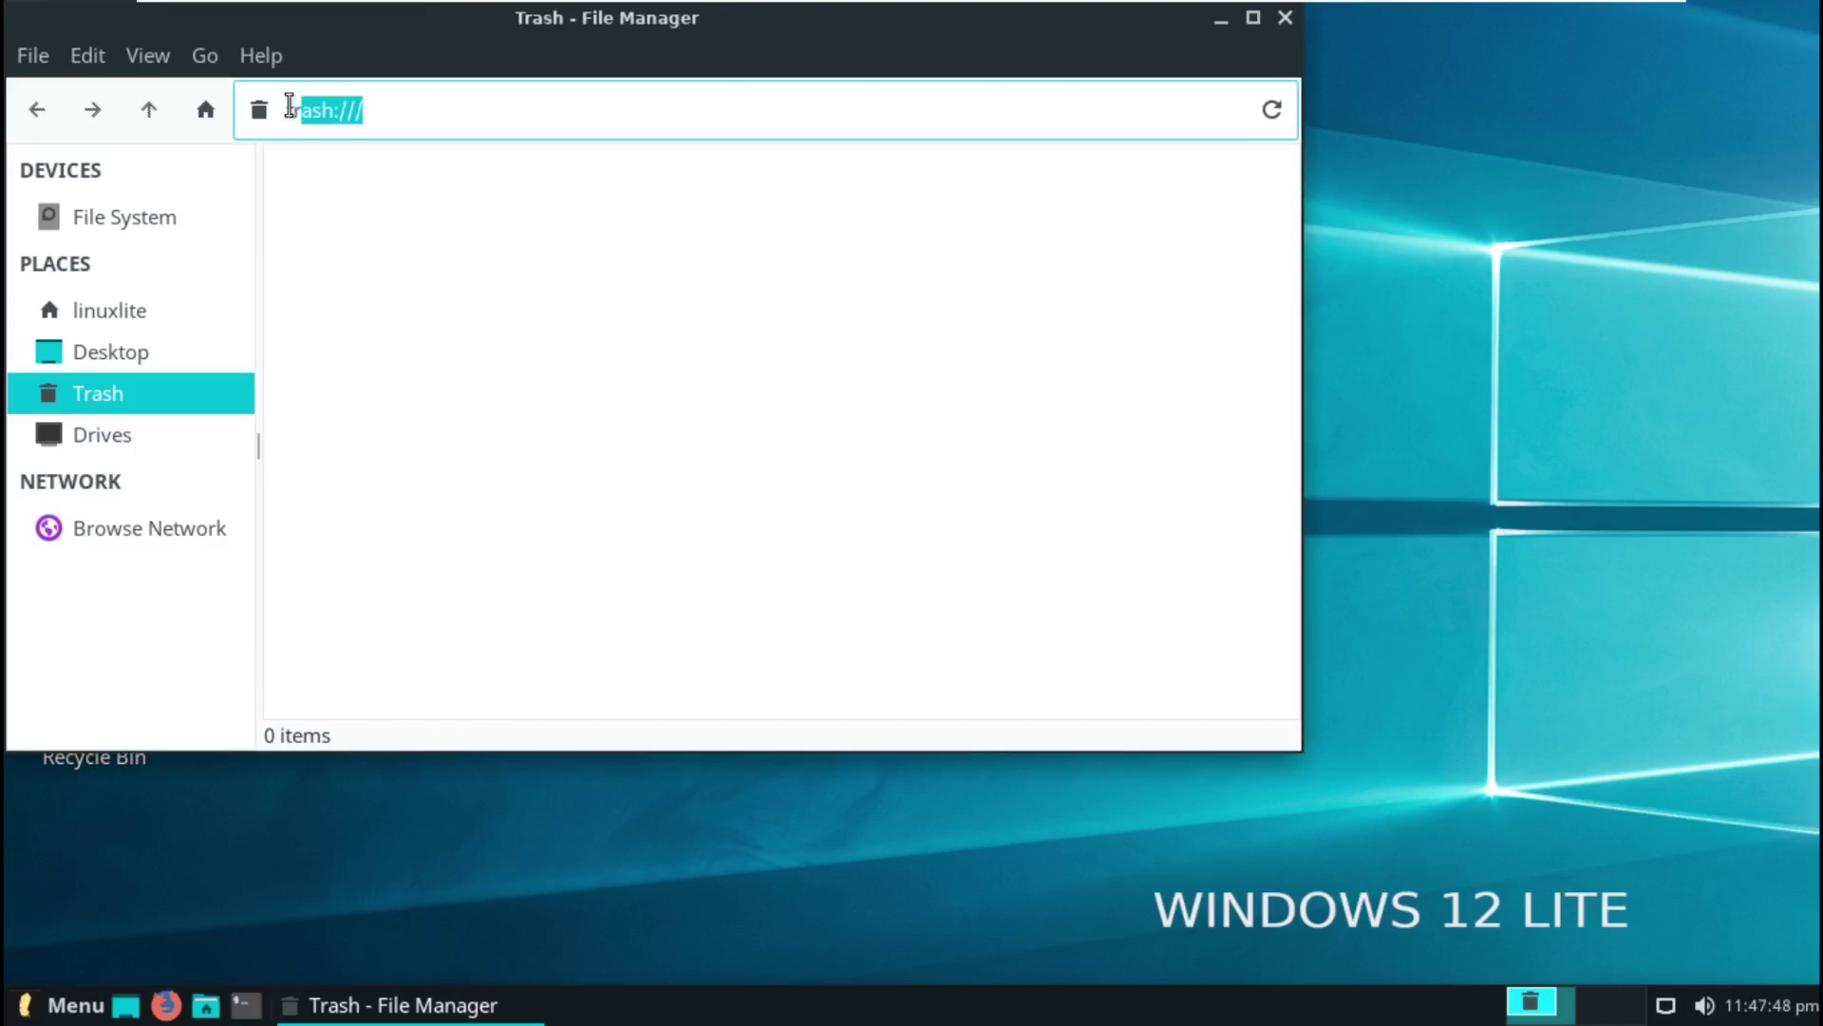
click(1285, 18)
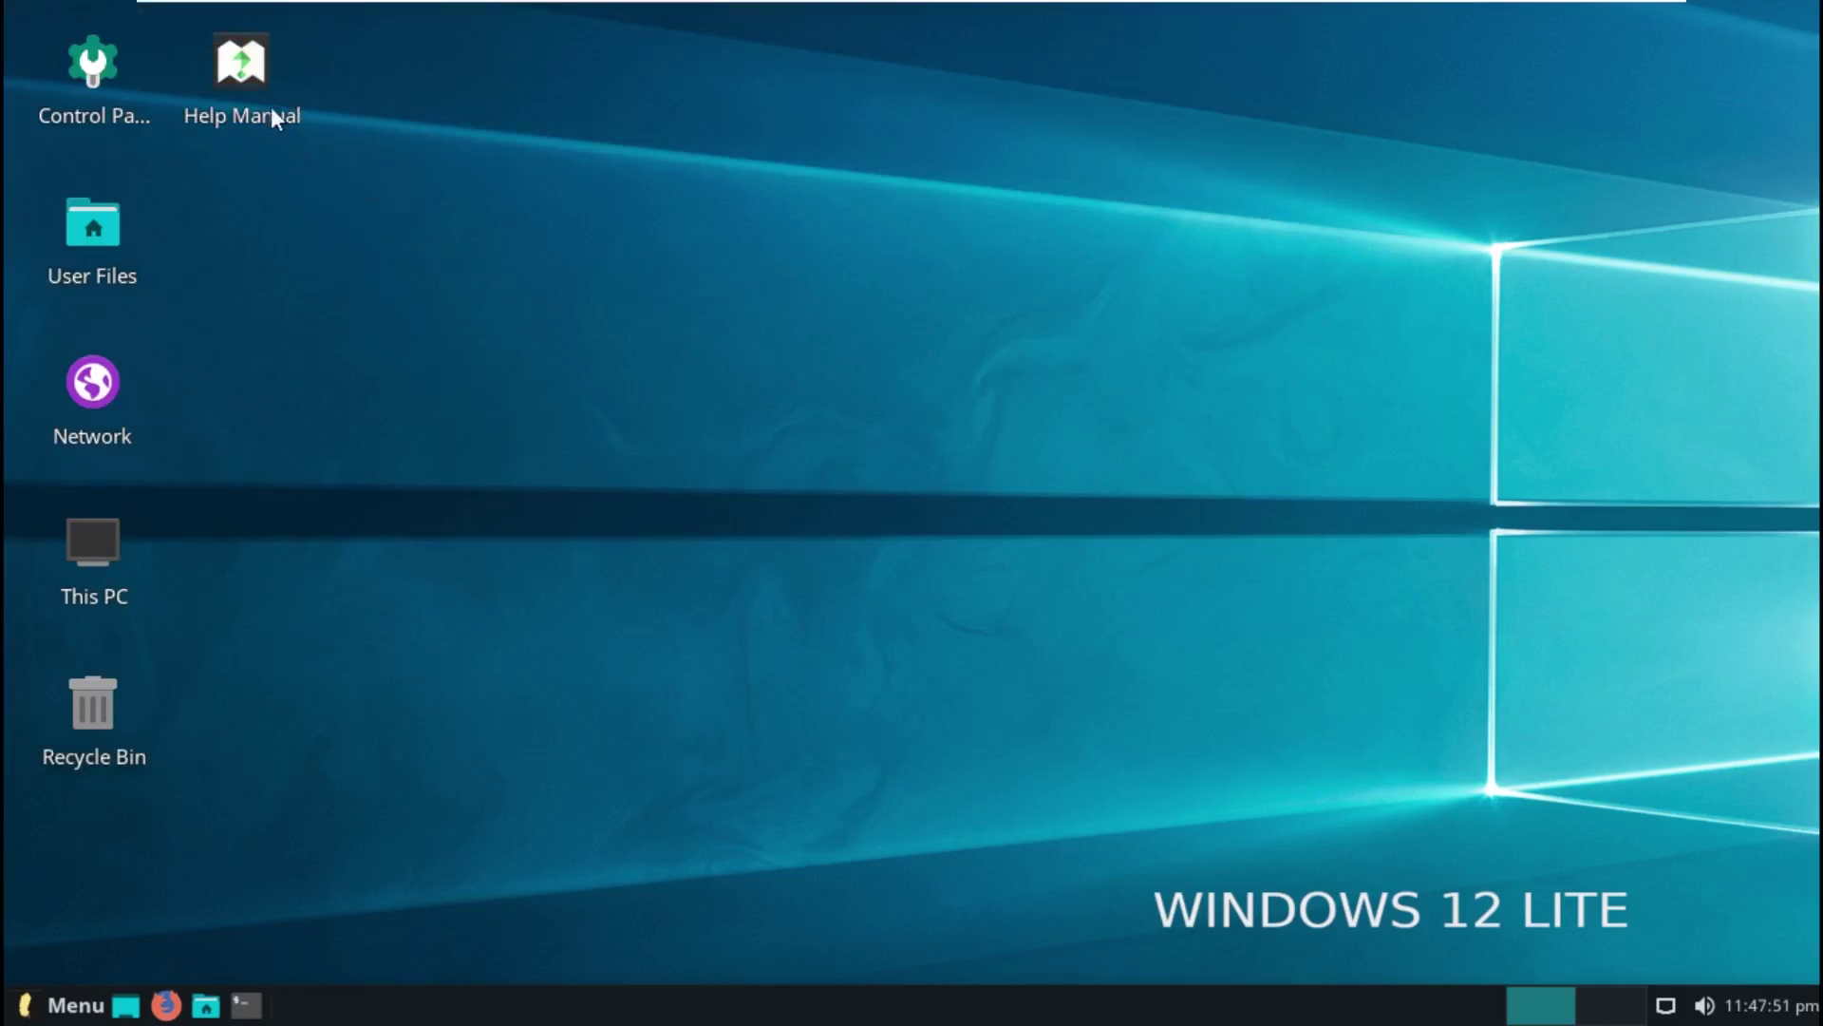
double_click(240, 65)
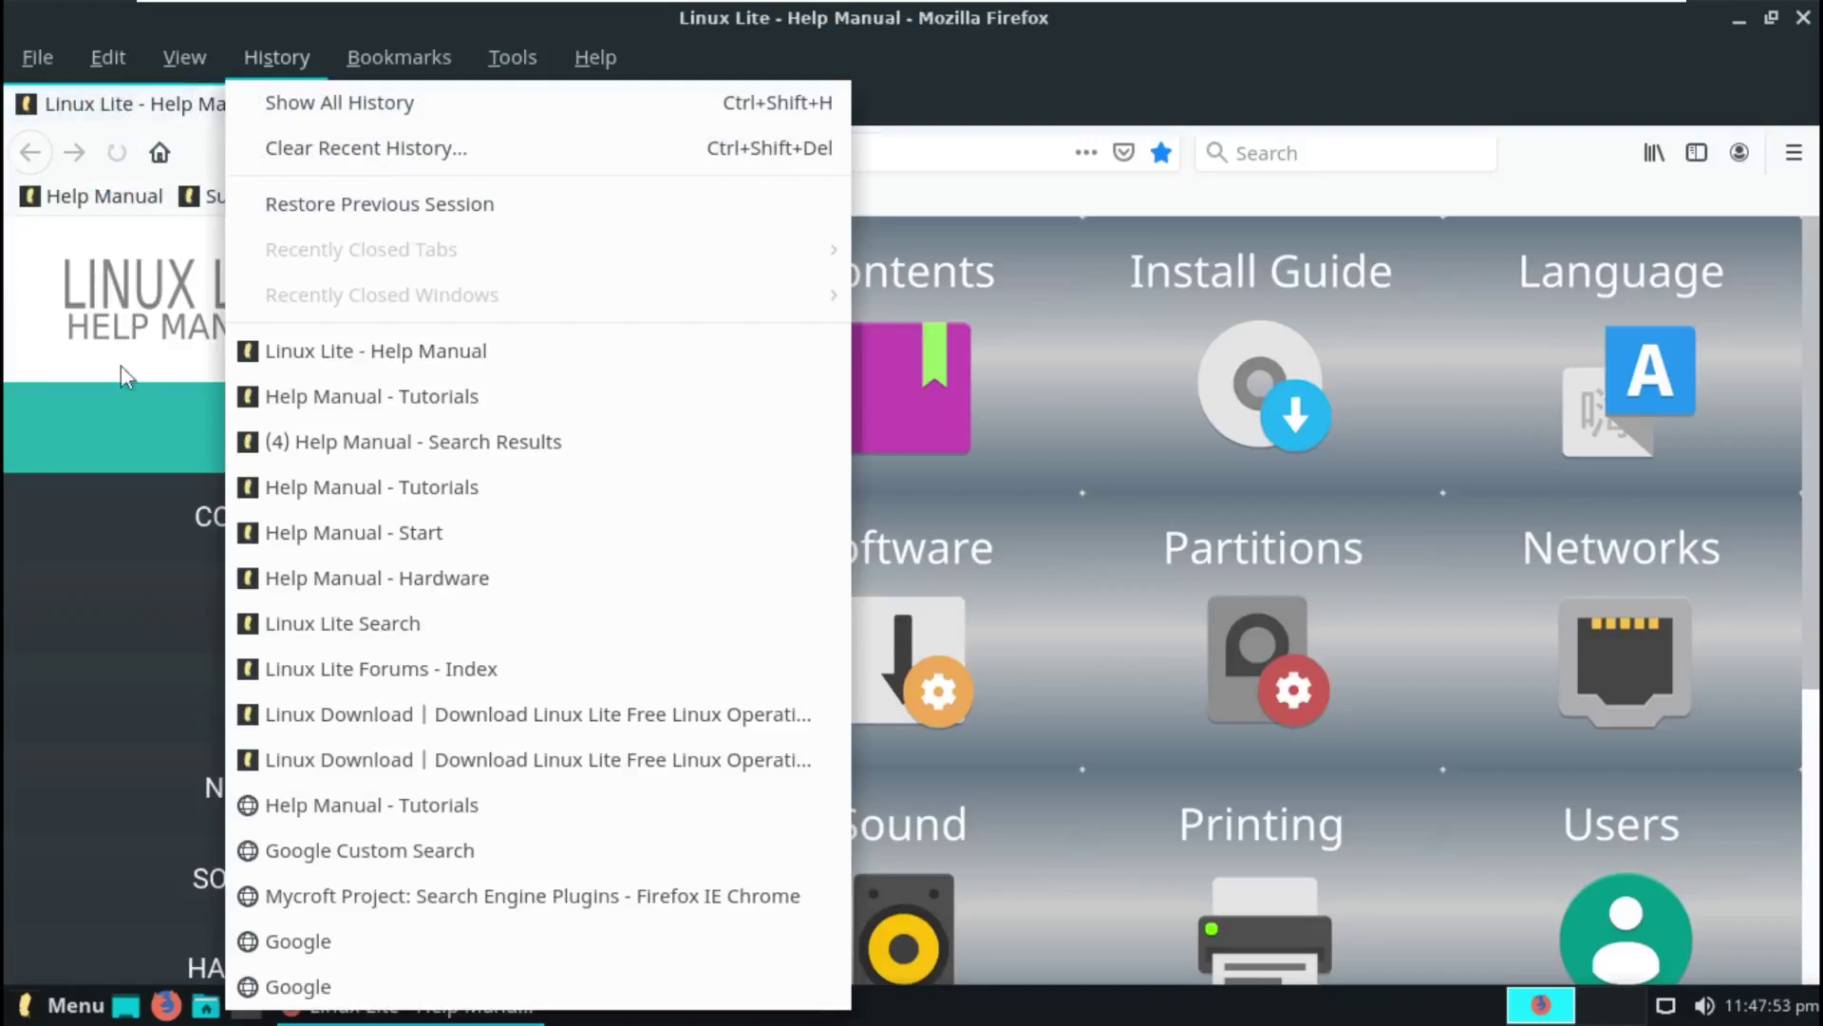
drag(750, 19, 788, 52)
scroll(710, 591, down, 3)
scroll(710, 592, down, 5)
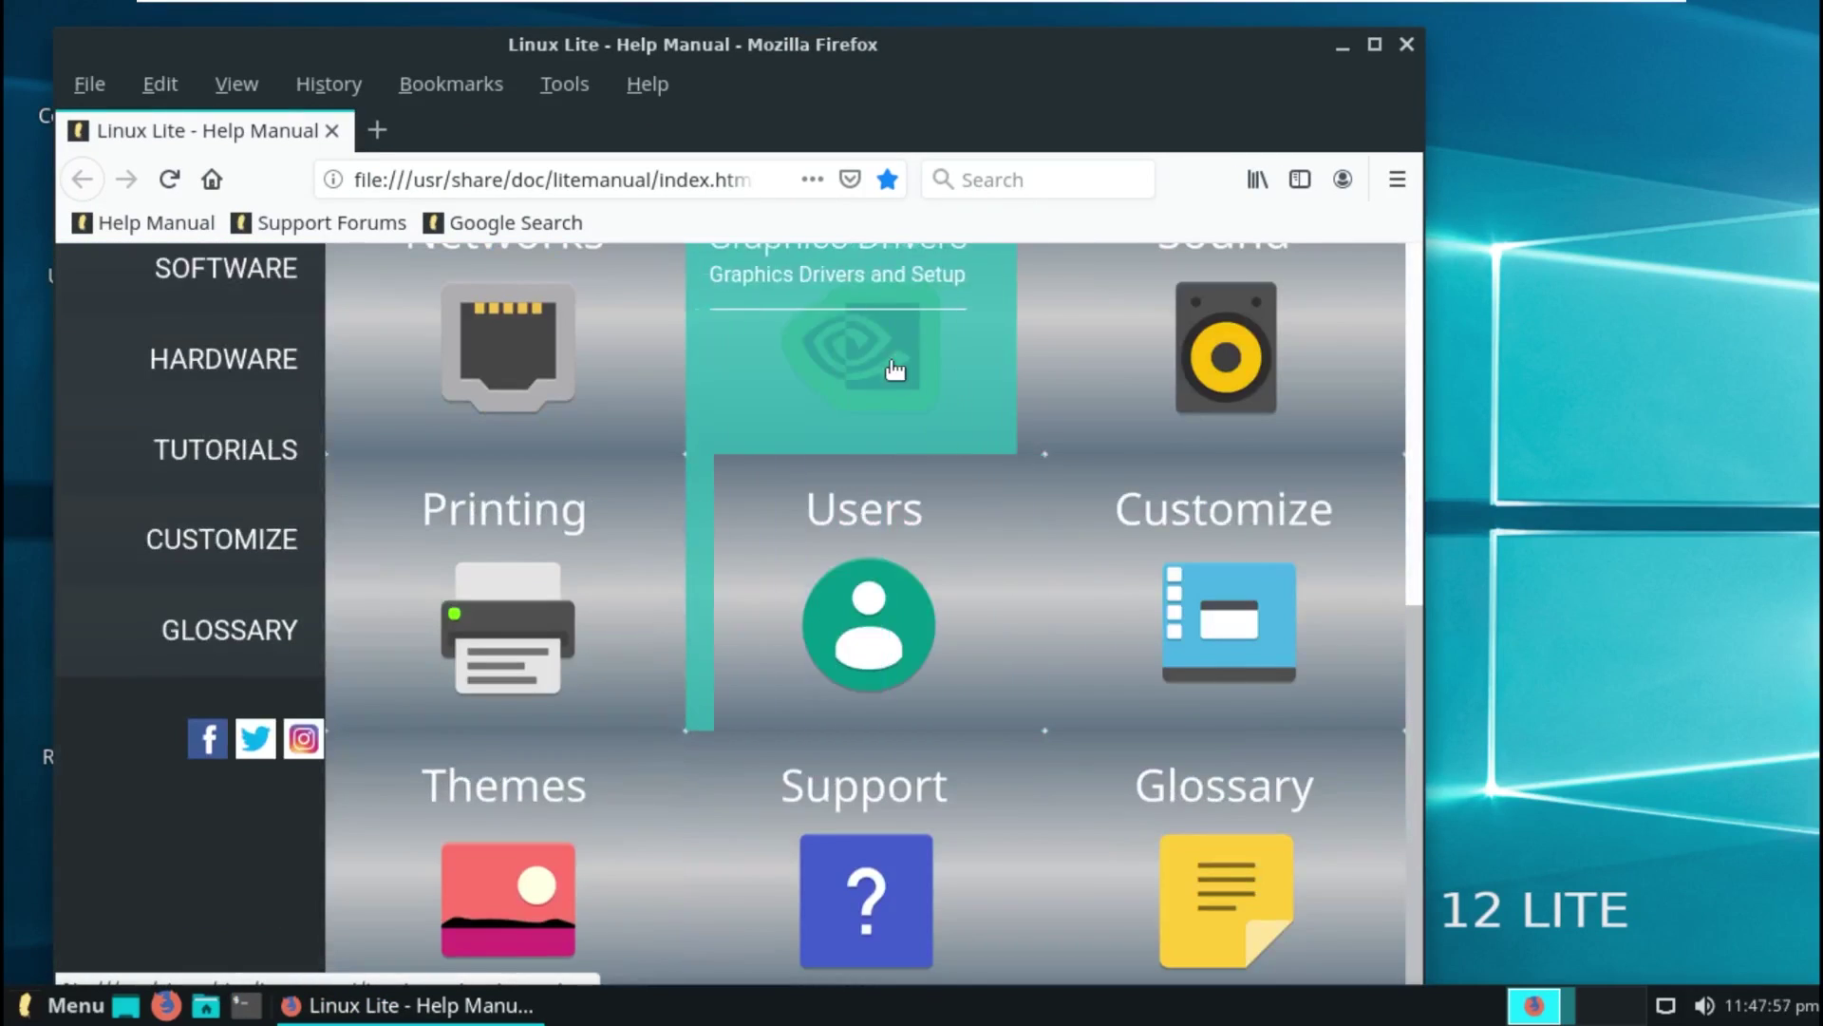
scroll(833, 450, up, 7)
drag(413, 179, 733, 179)
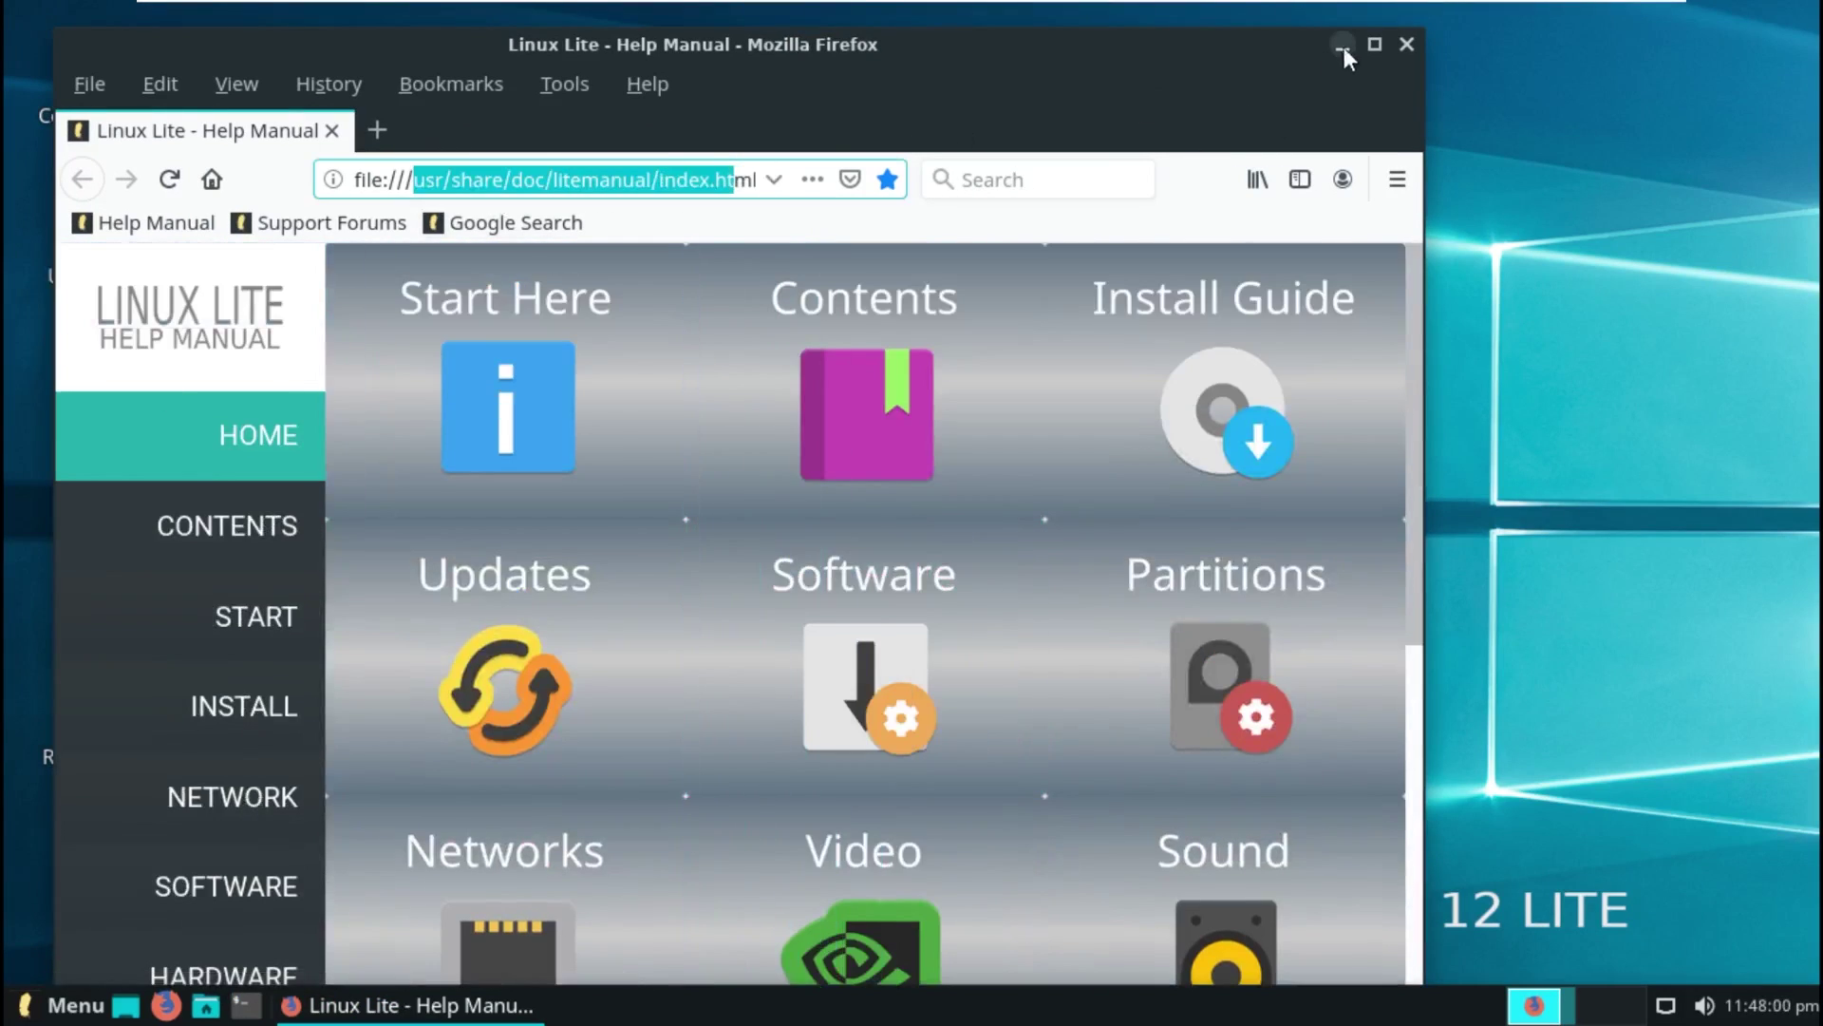
Step: Close the Help Manual and check the tray's volume, calendar and network popups
click(1407, 44)
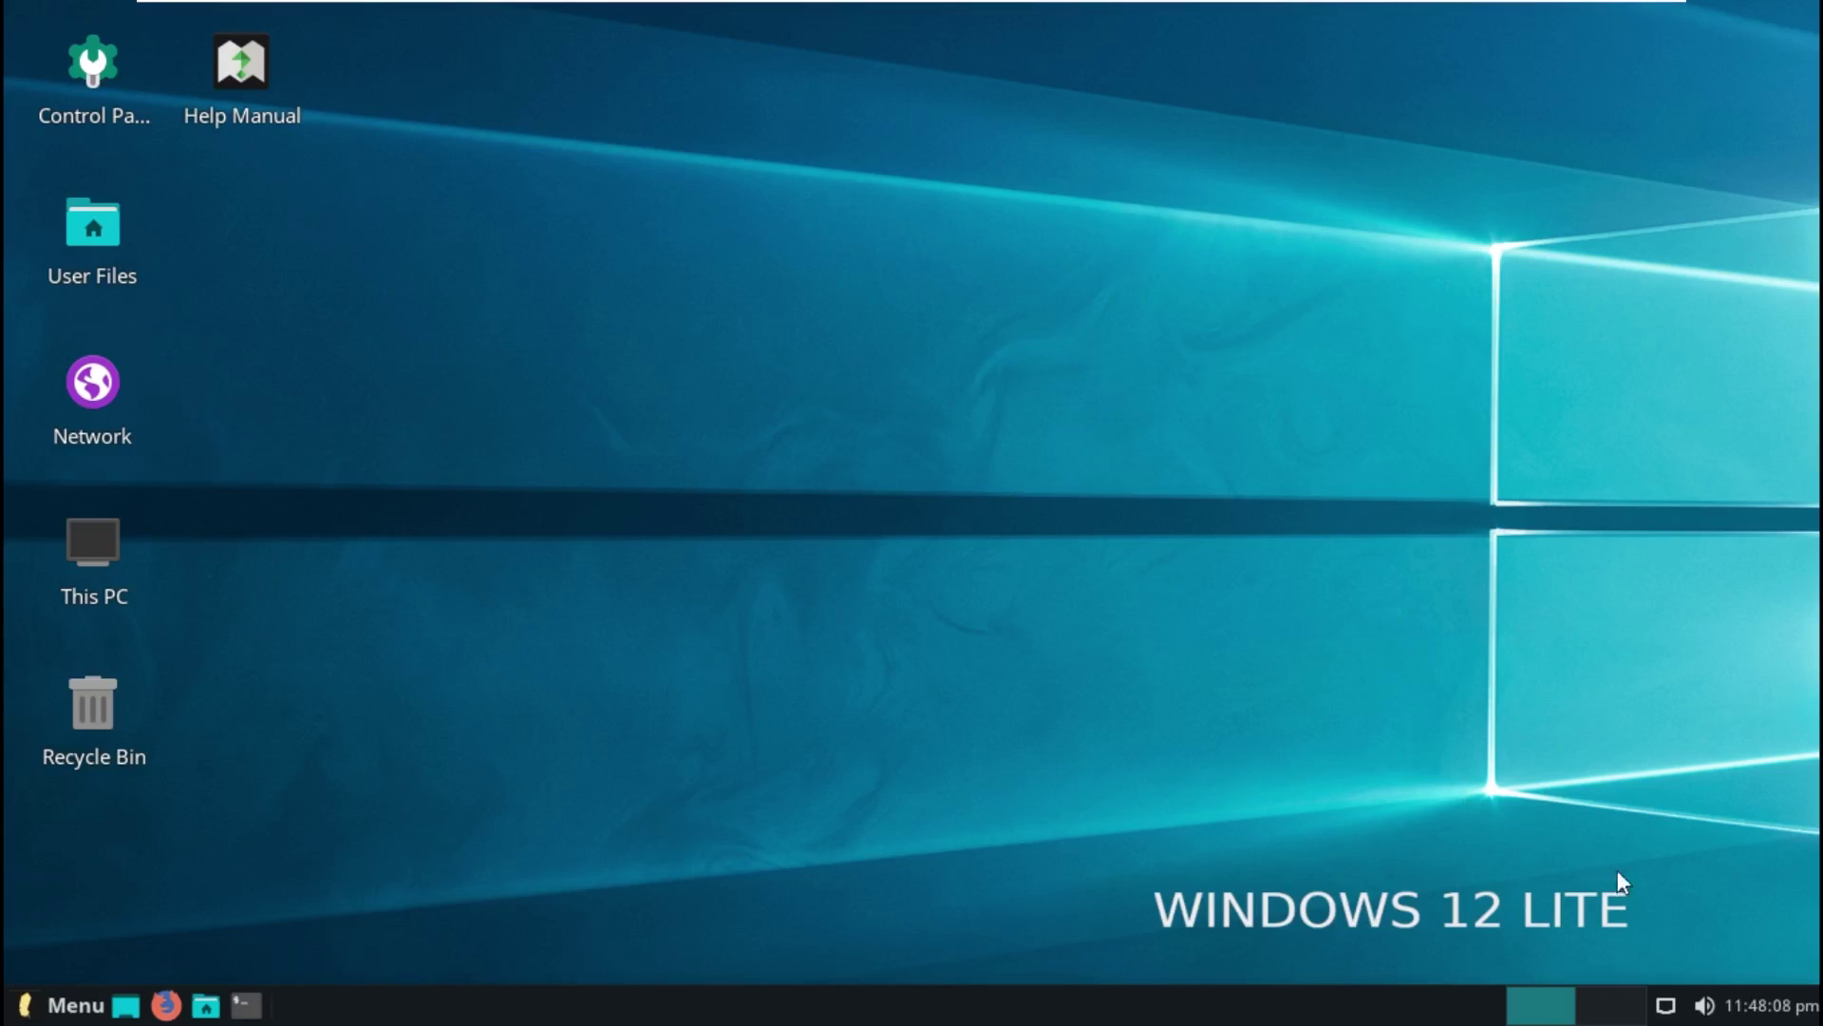
click(1705, 1005)
click(1755, 1011)
click(1795, 1013)
click(1705, 1005)
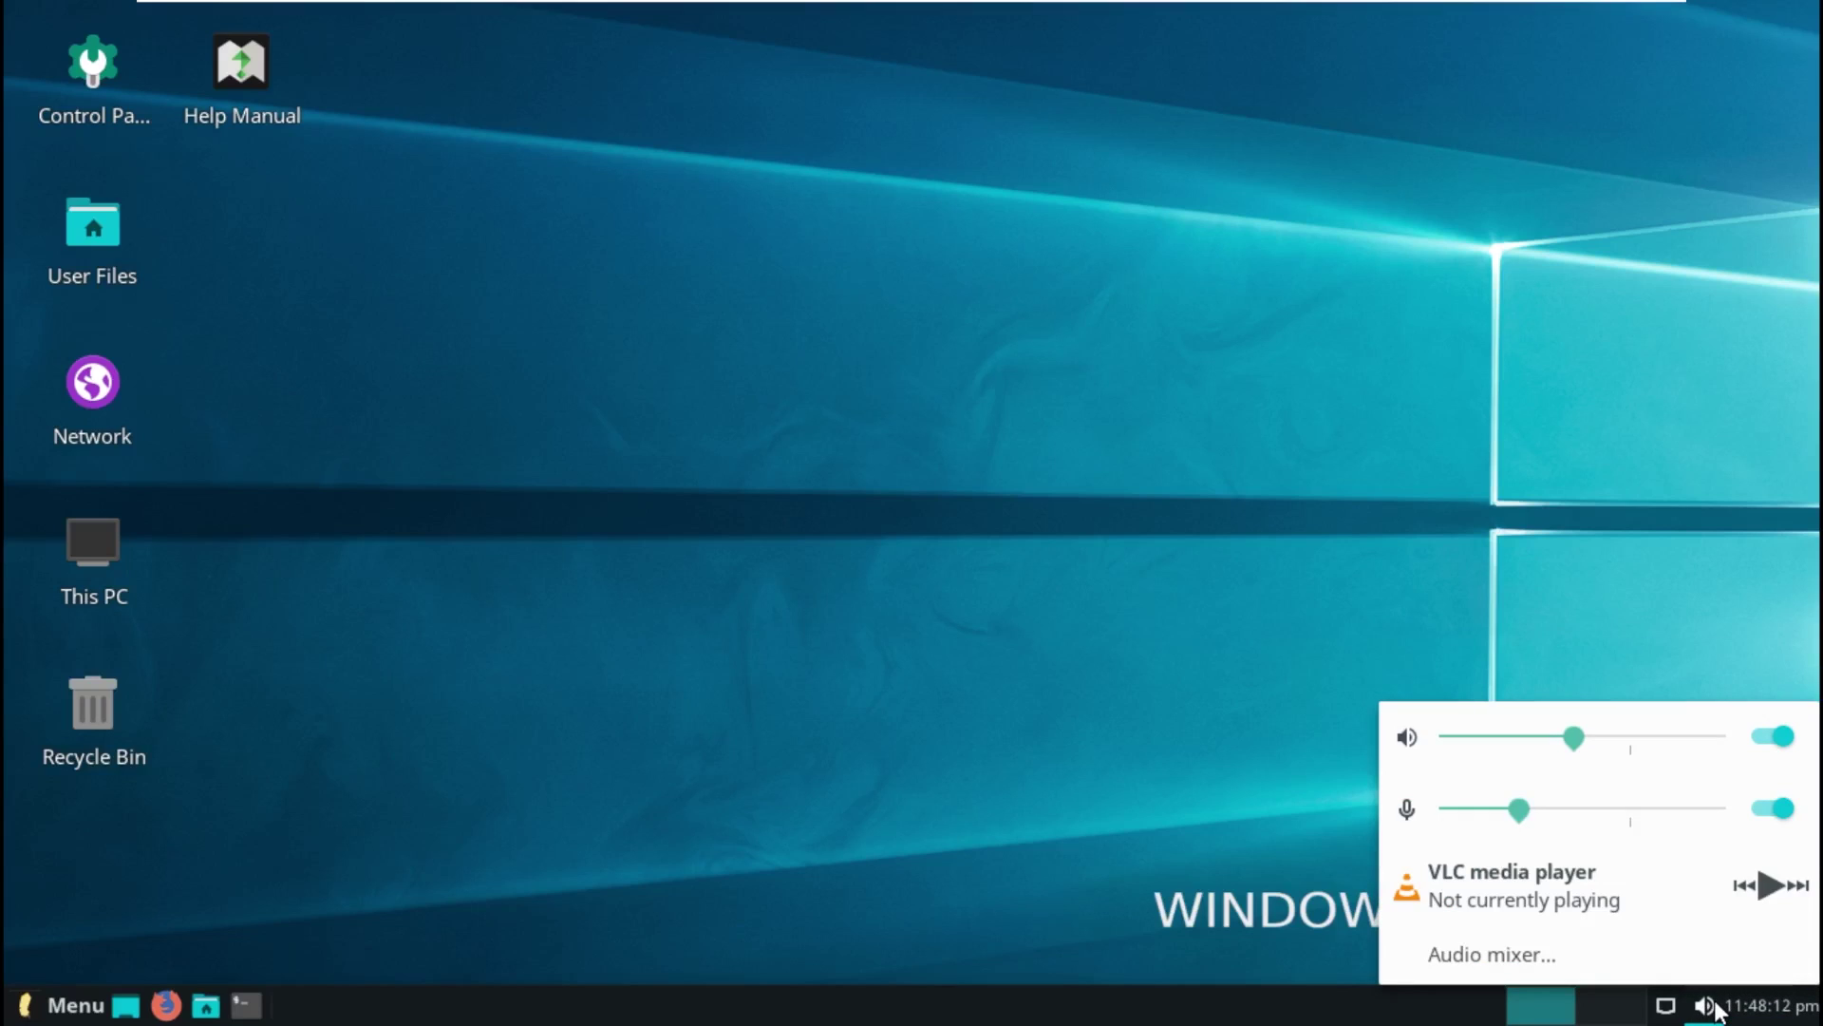
click(1668, 1009)
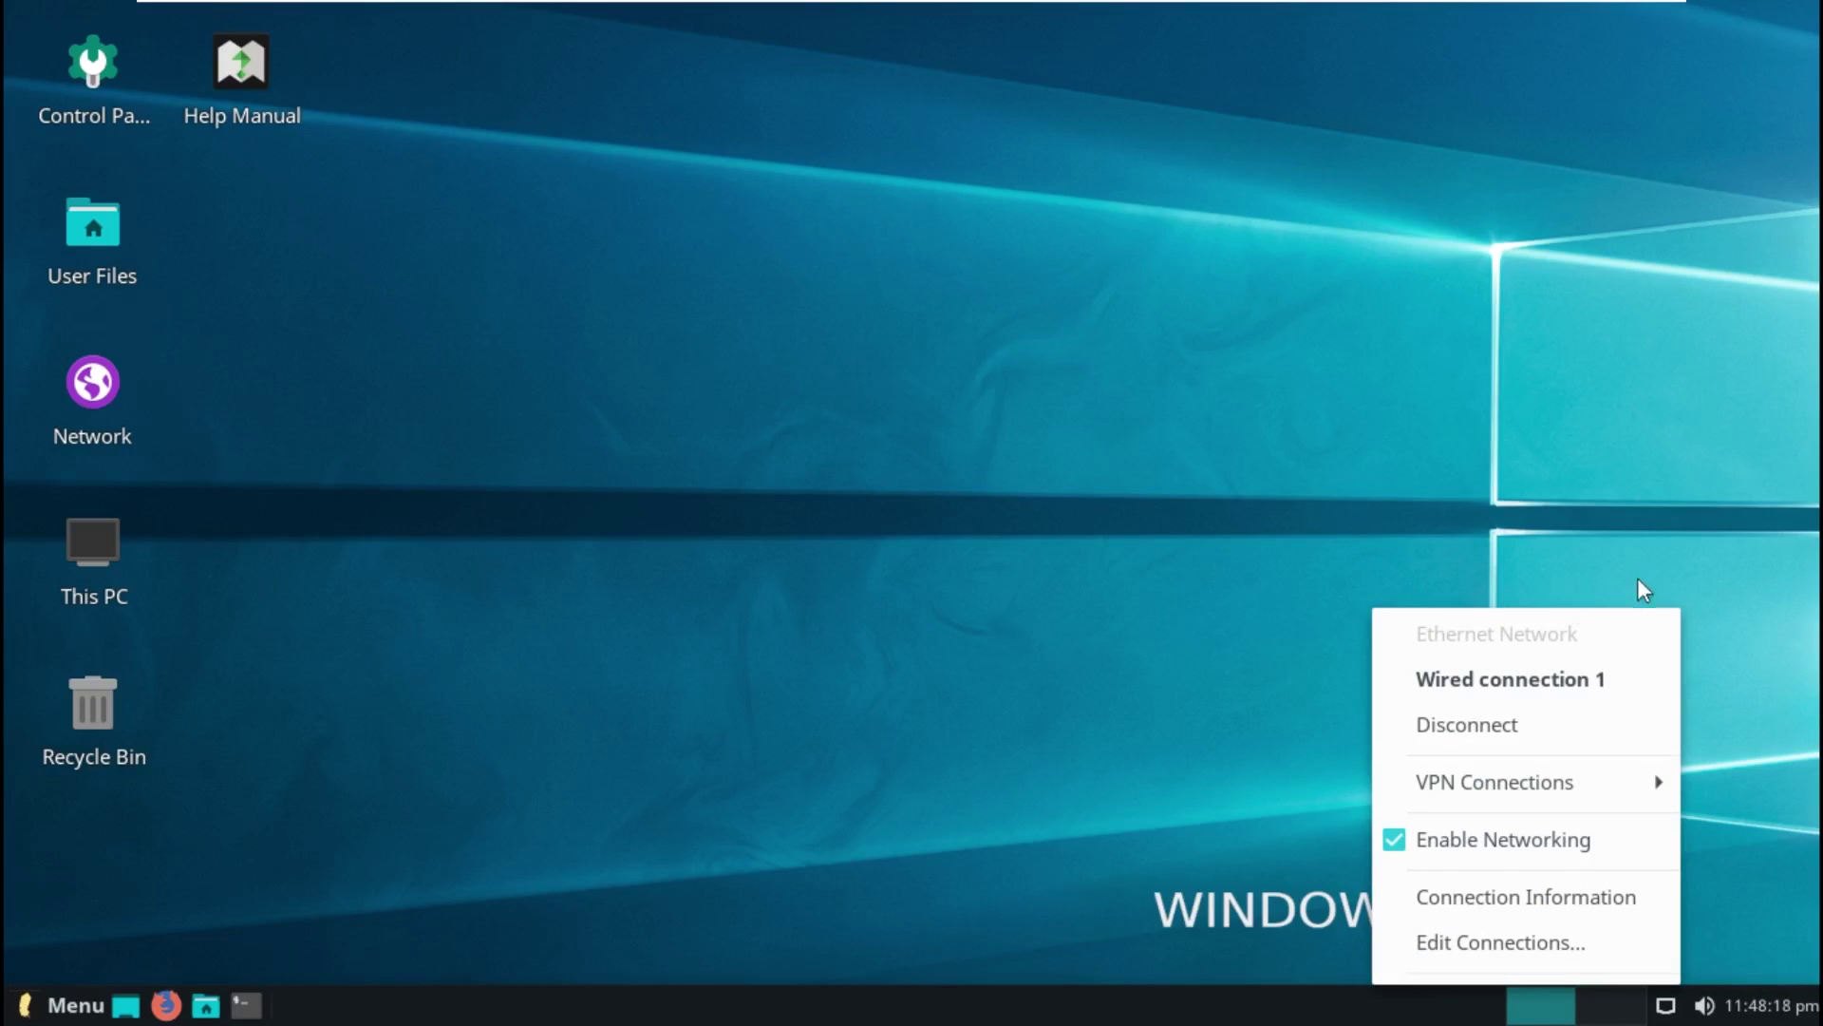
click(1705, 1004)
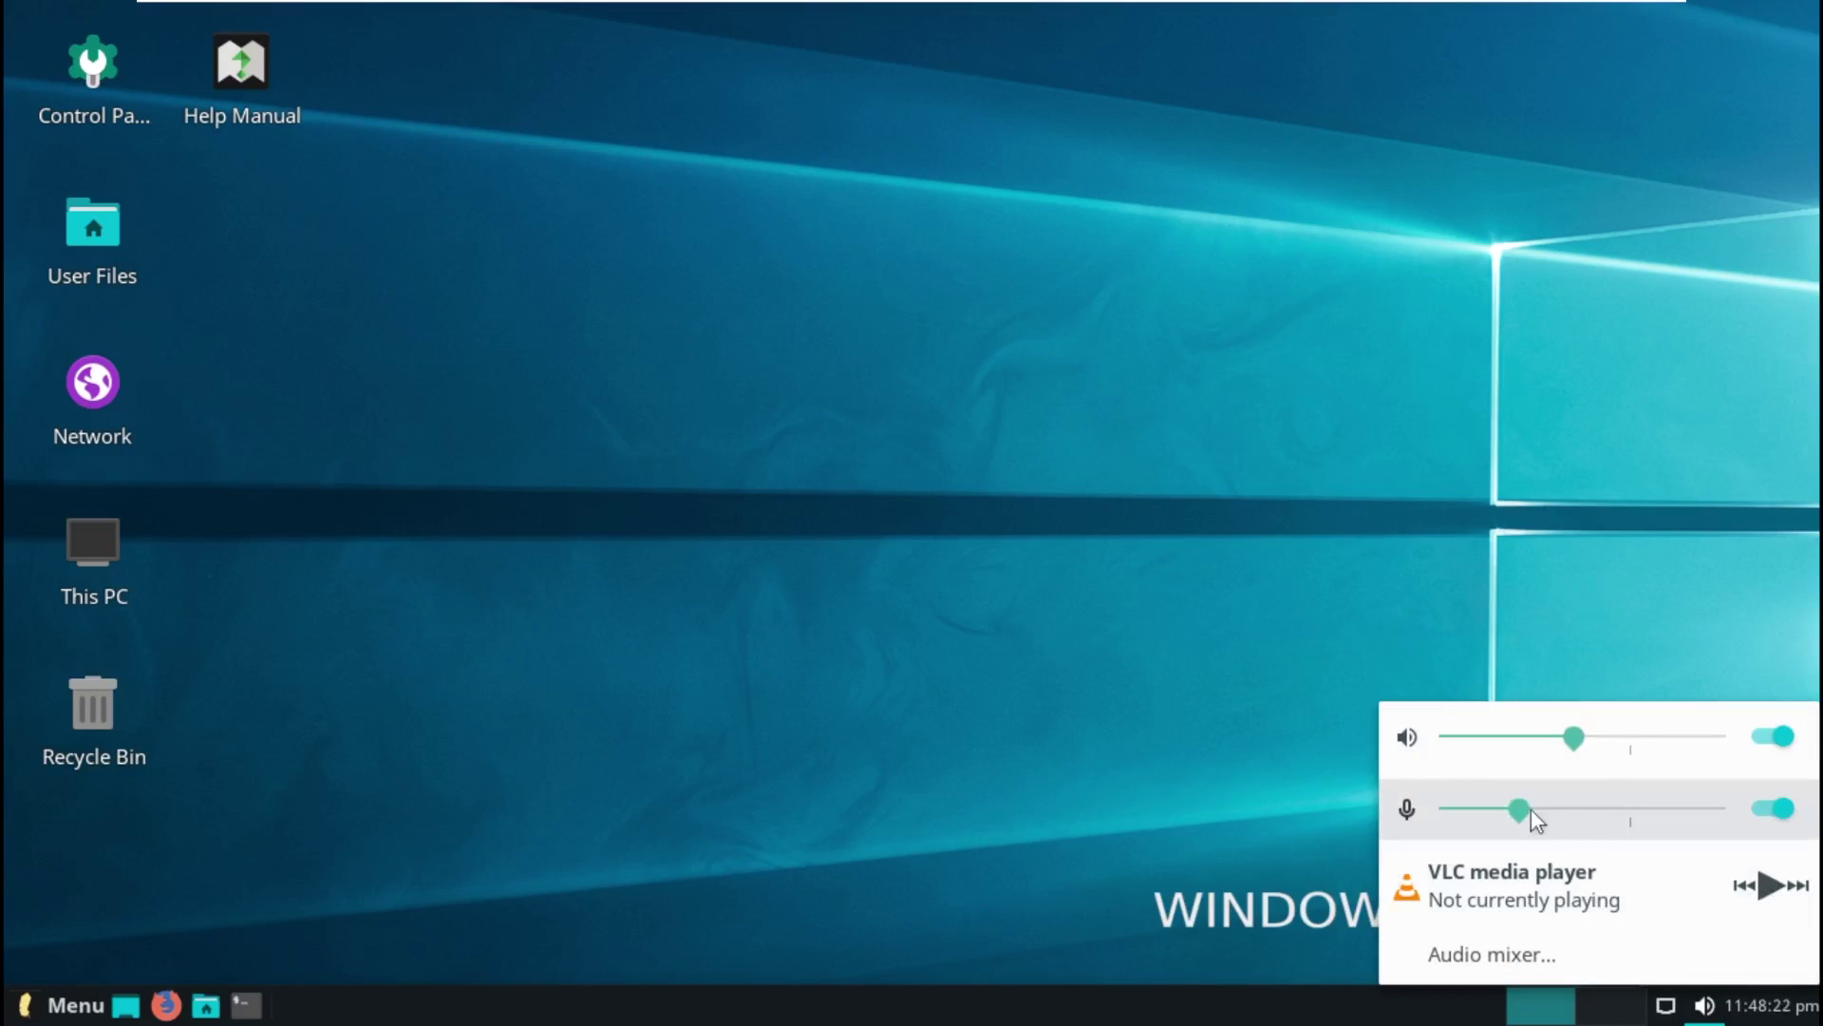
Step: Raise the microphone level and speaker volume to about 126%, then view and close the audio mixer
drag(1525, 809, 1628, 818)
scroll(1690, 753, up, 10)
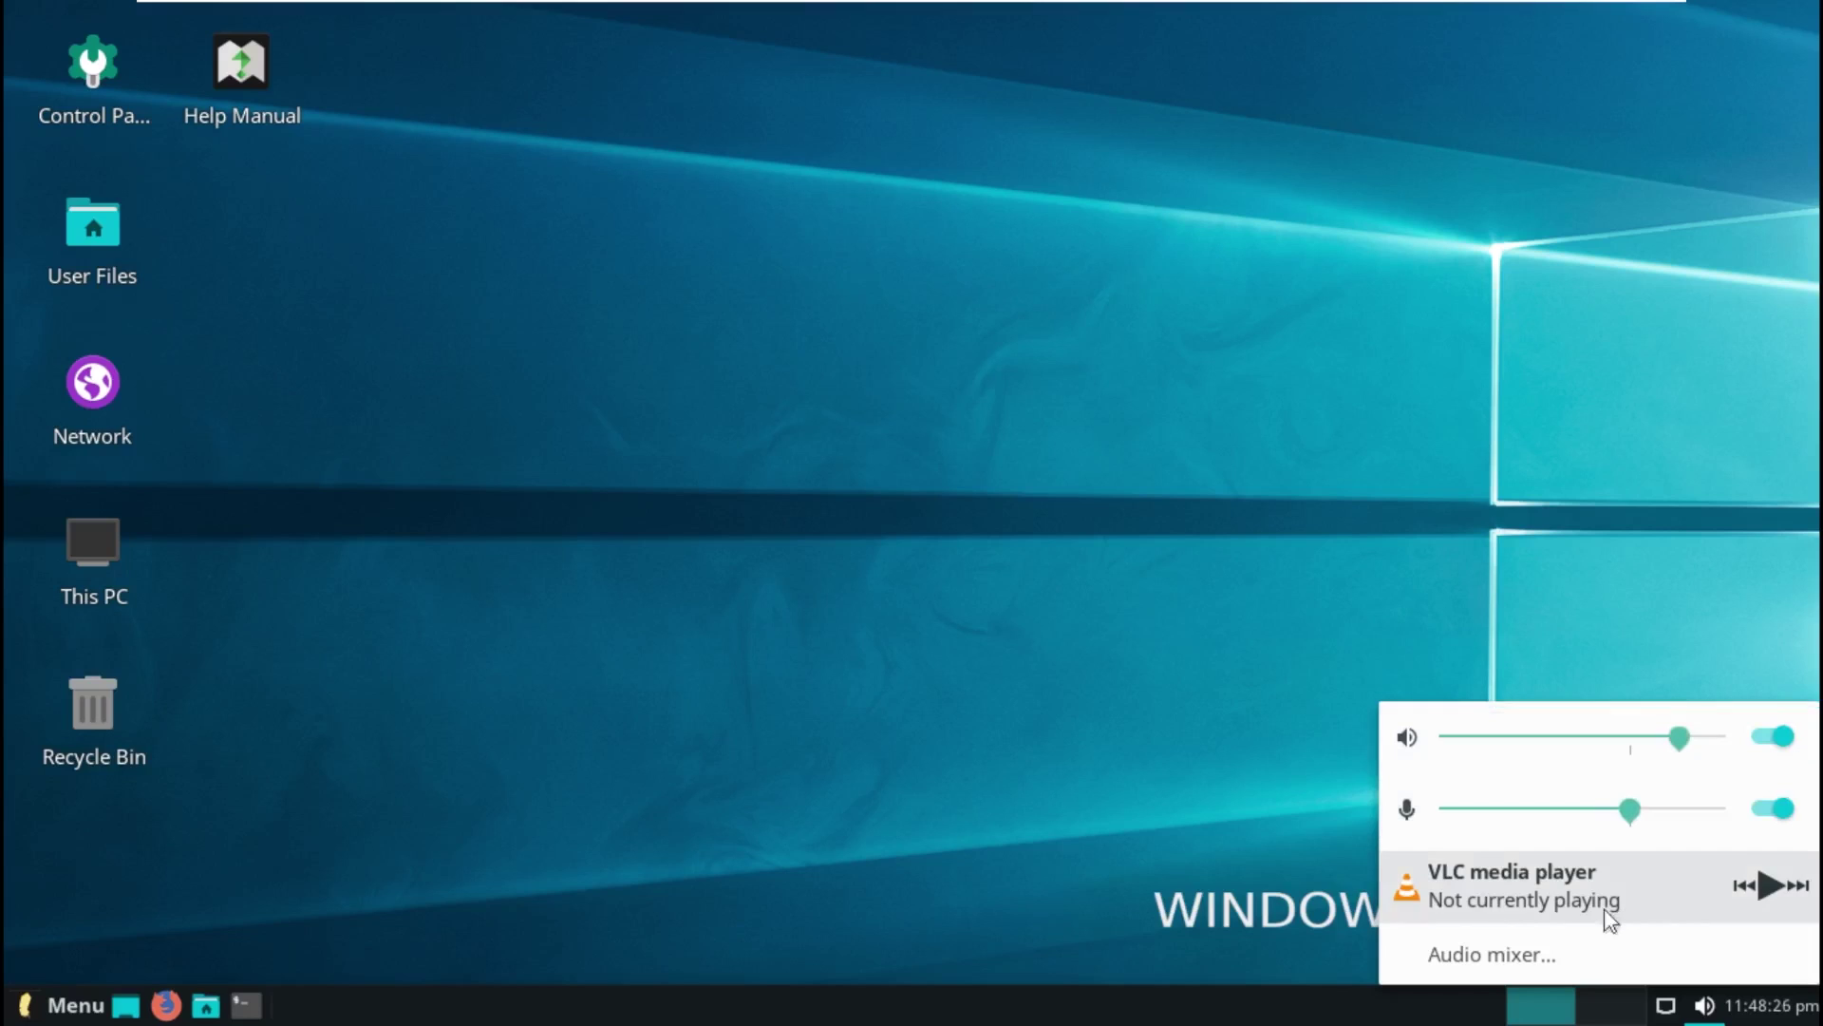
click(1588, 954)
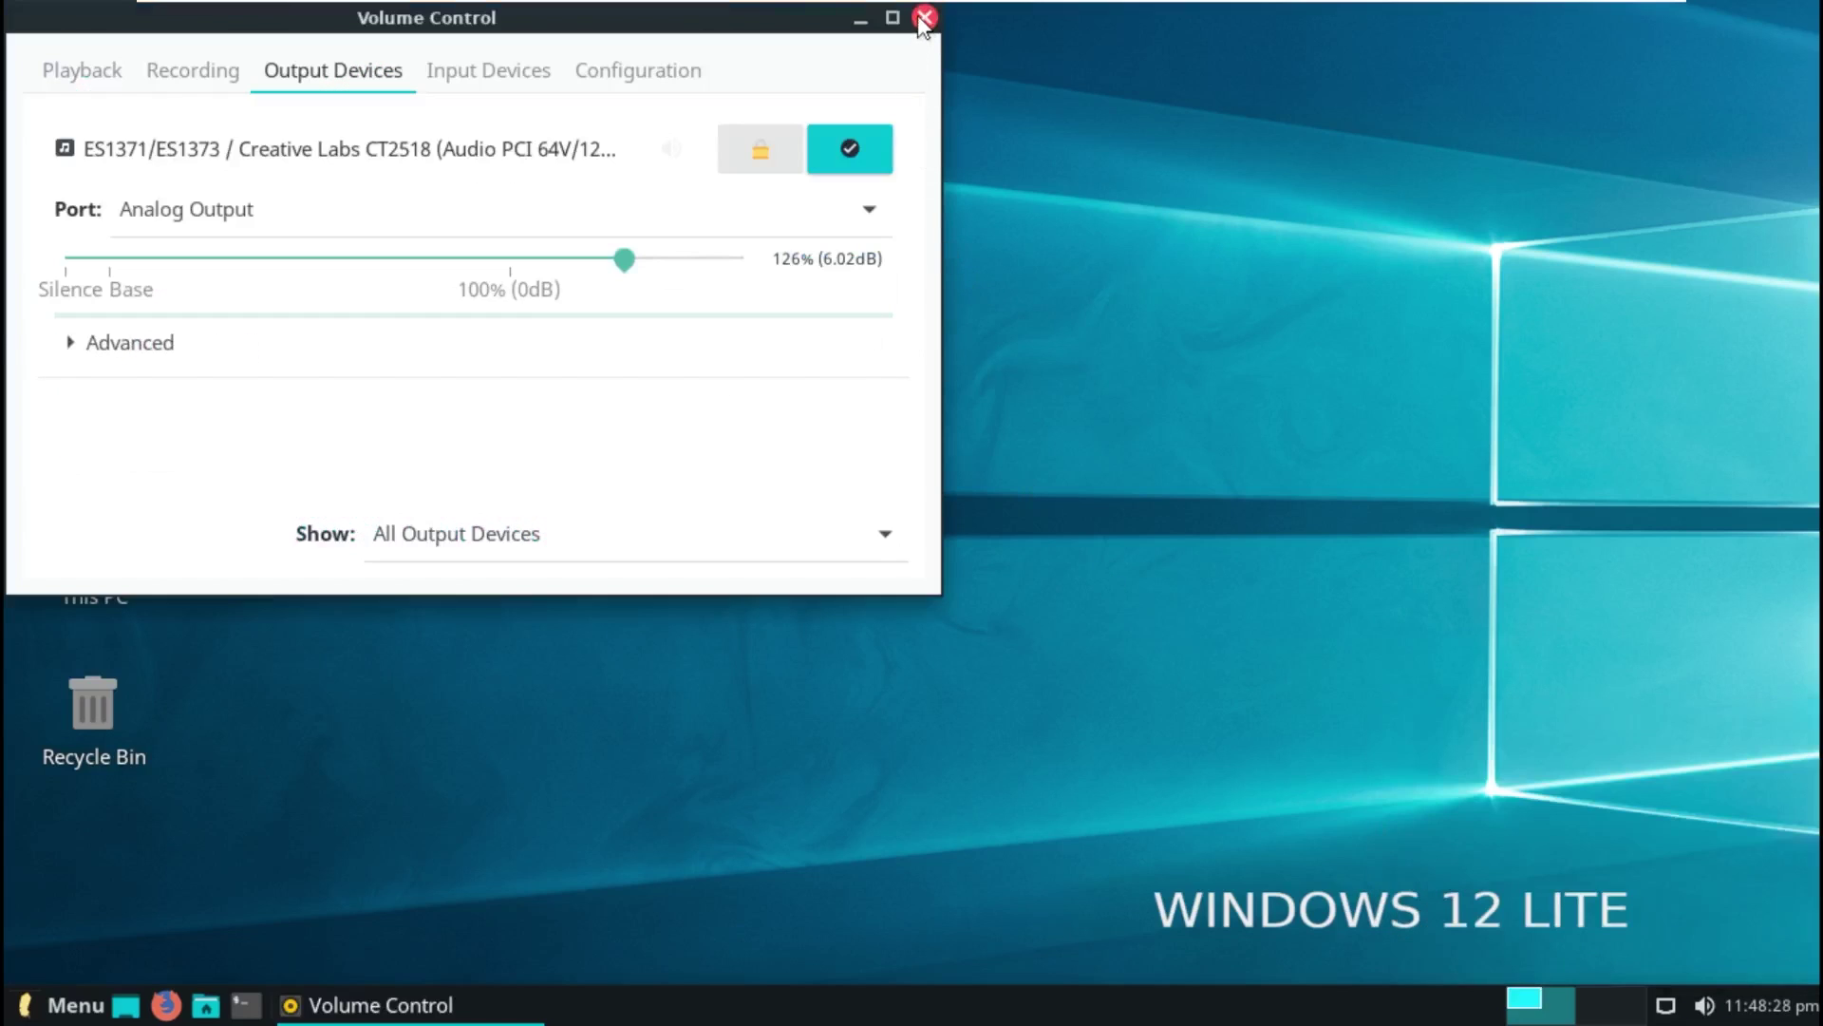
click(923, 19)
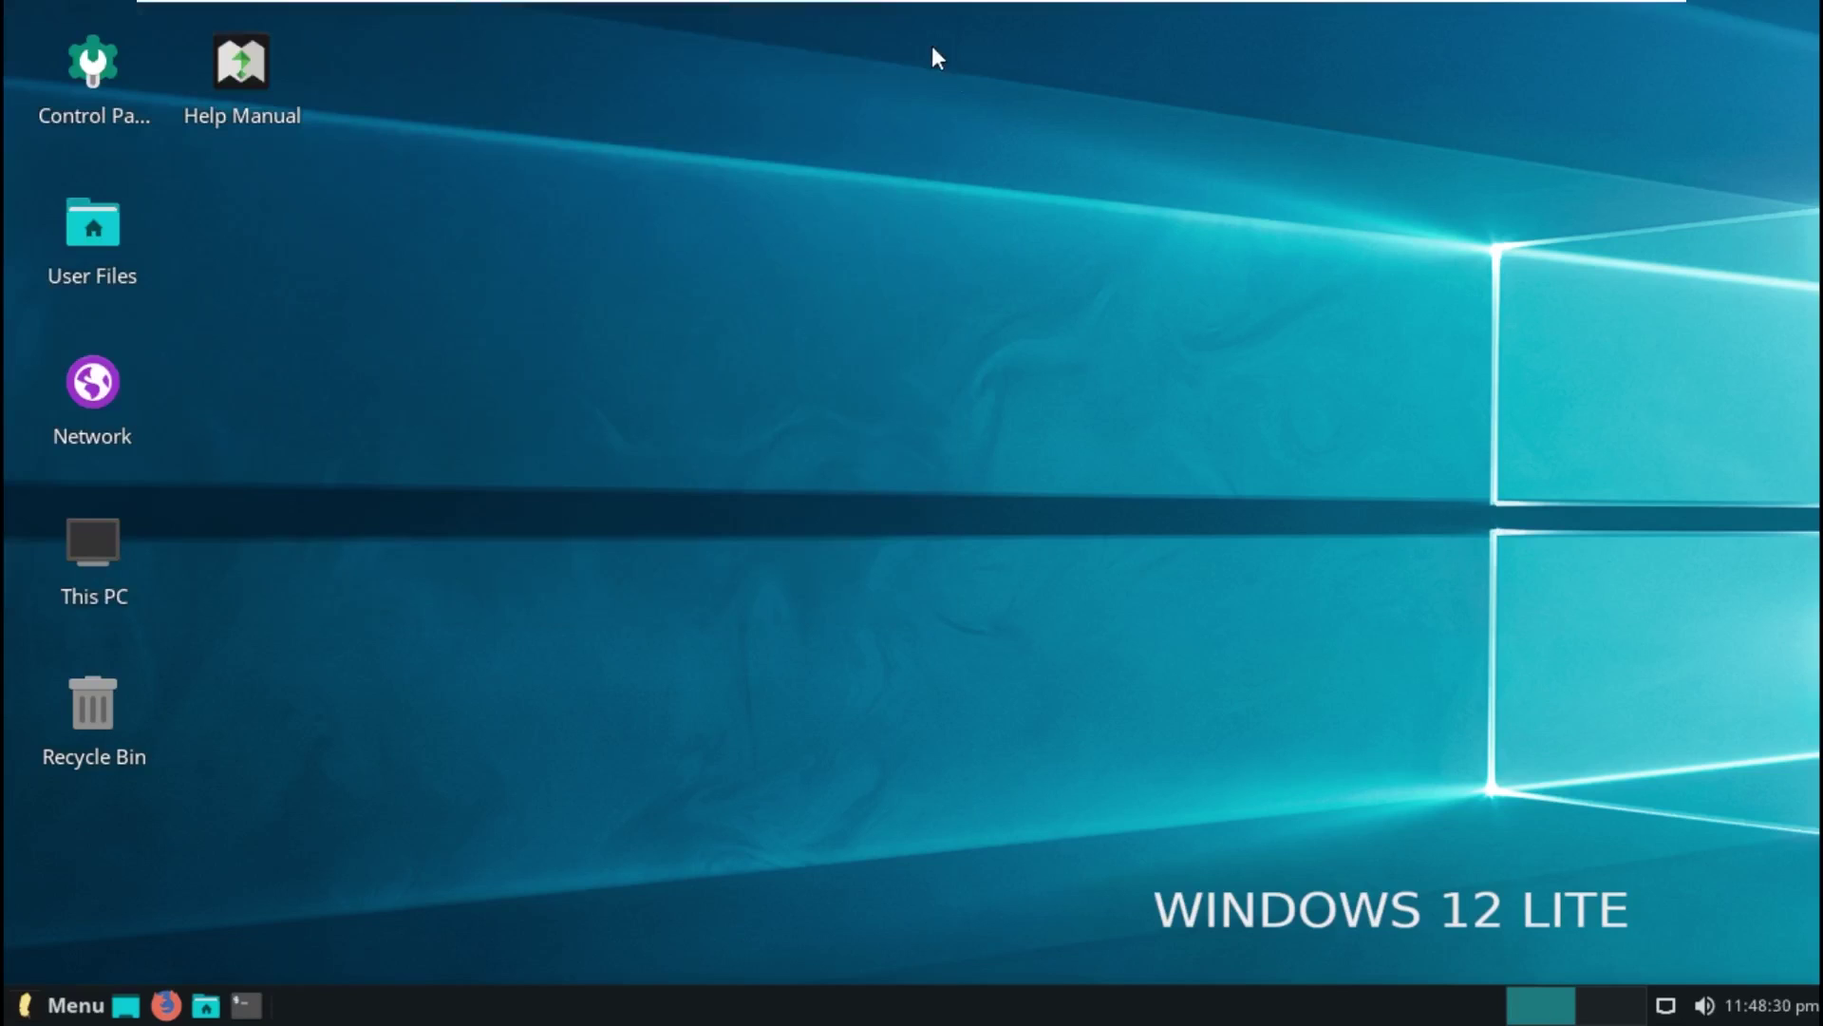
Step: Show the volume controls again, then bring up and dismiss the desktop context menu
click(1705, 1006)
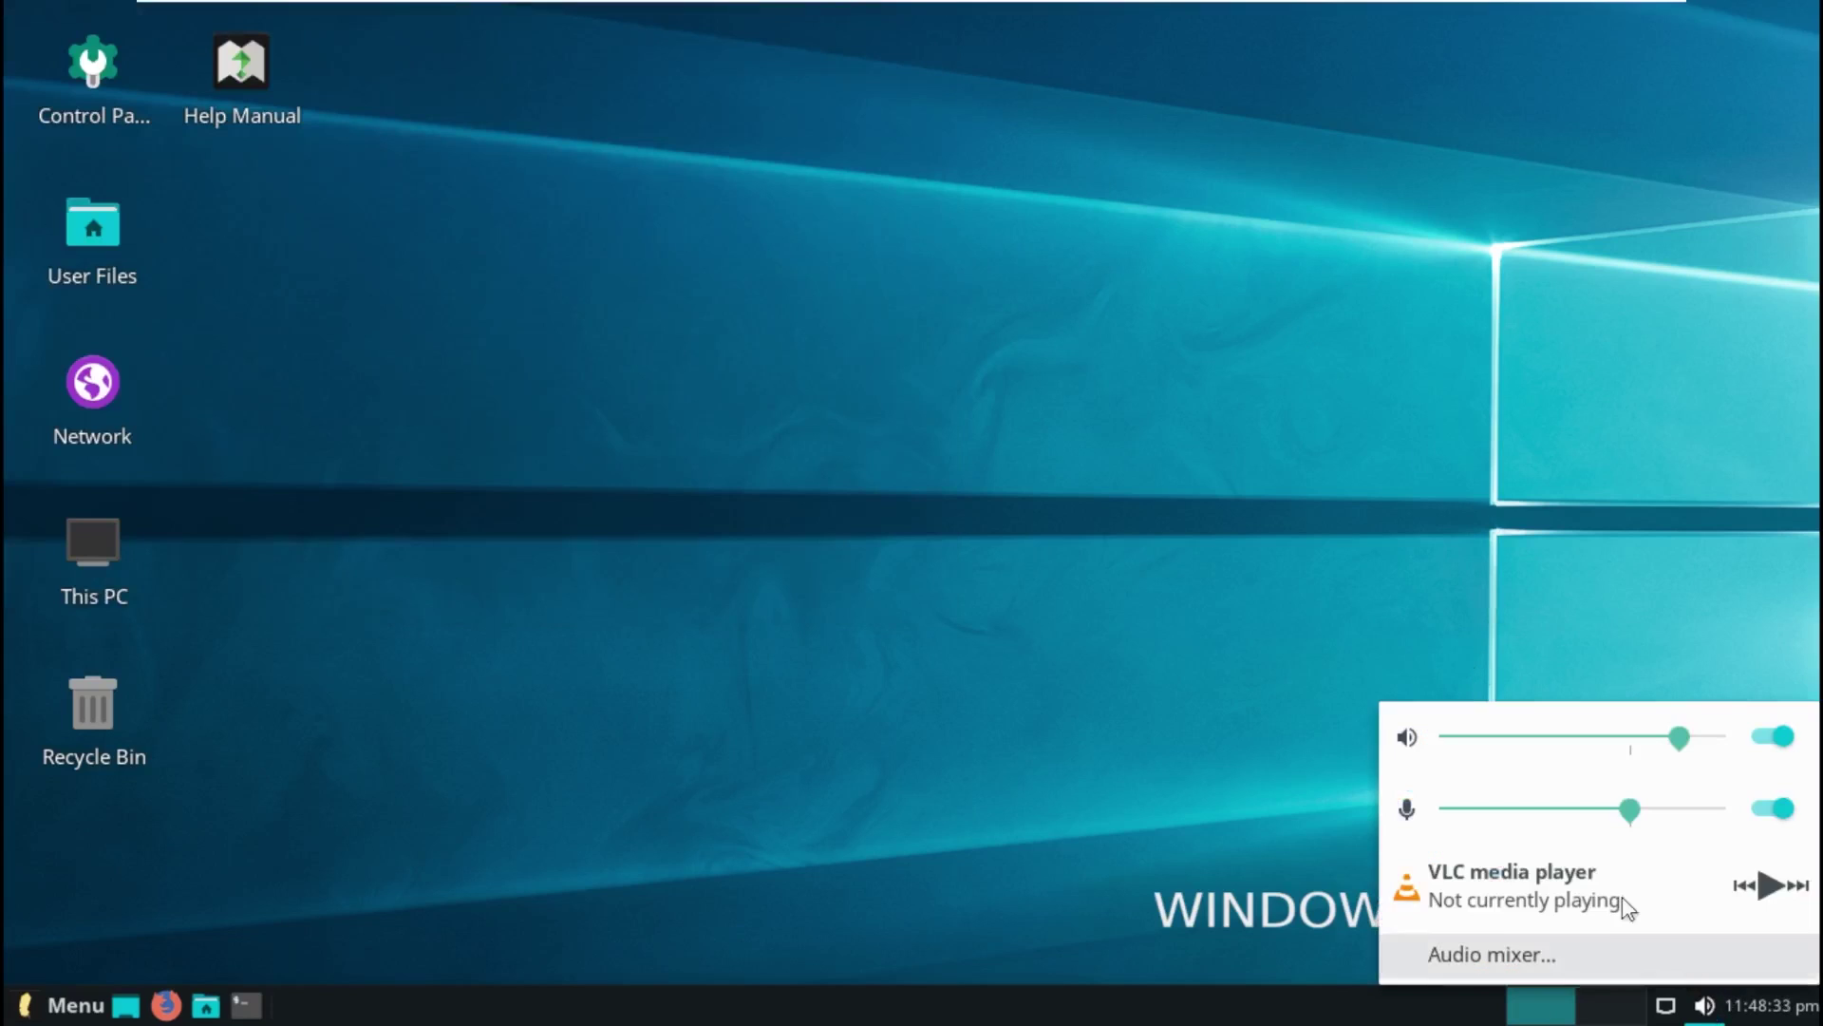
right_click(1327, 627)
click(1107, 597)
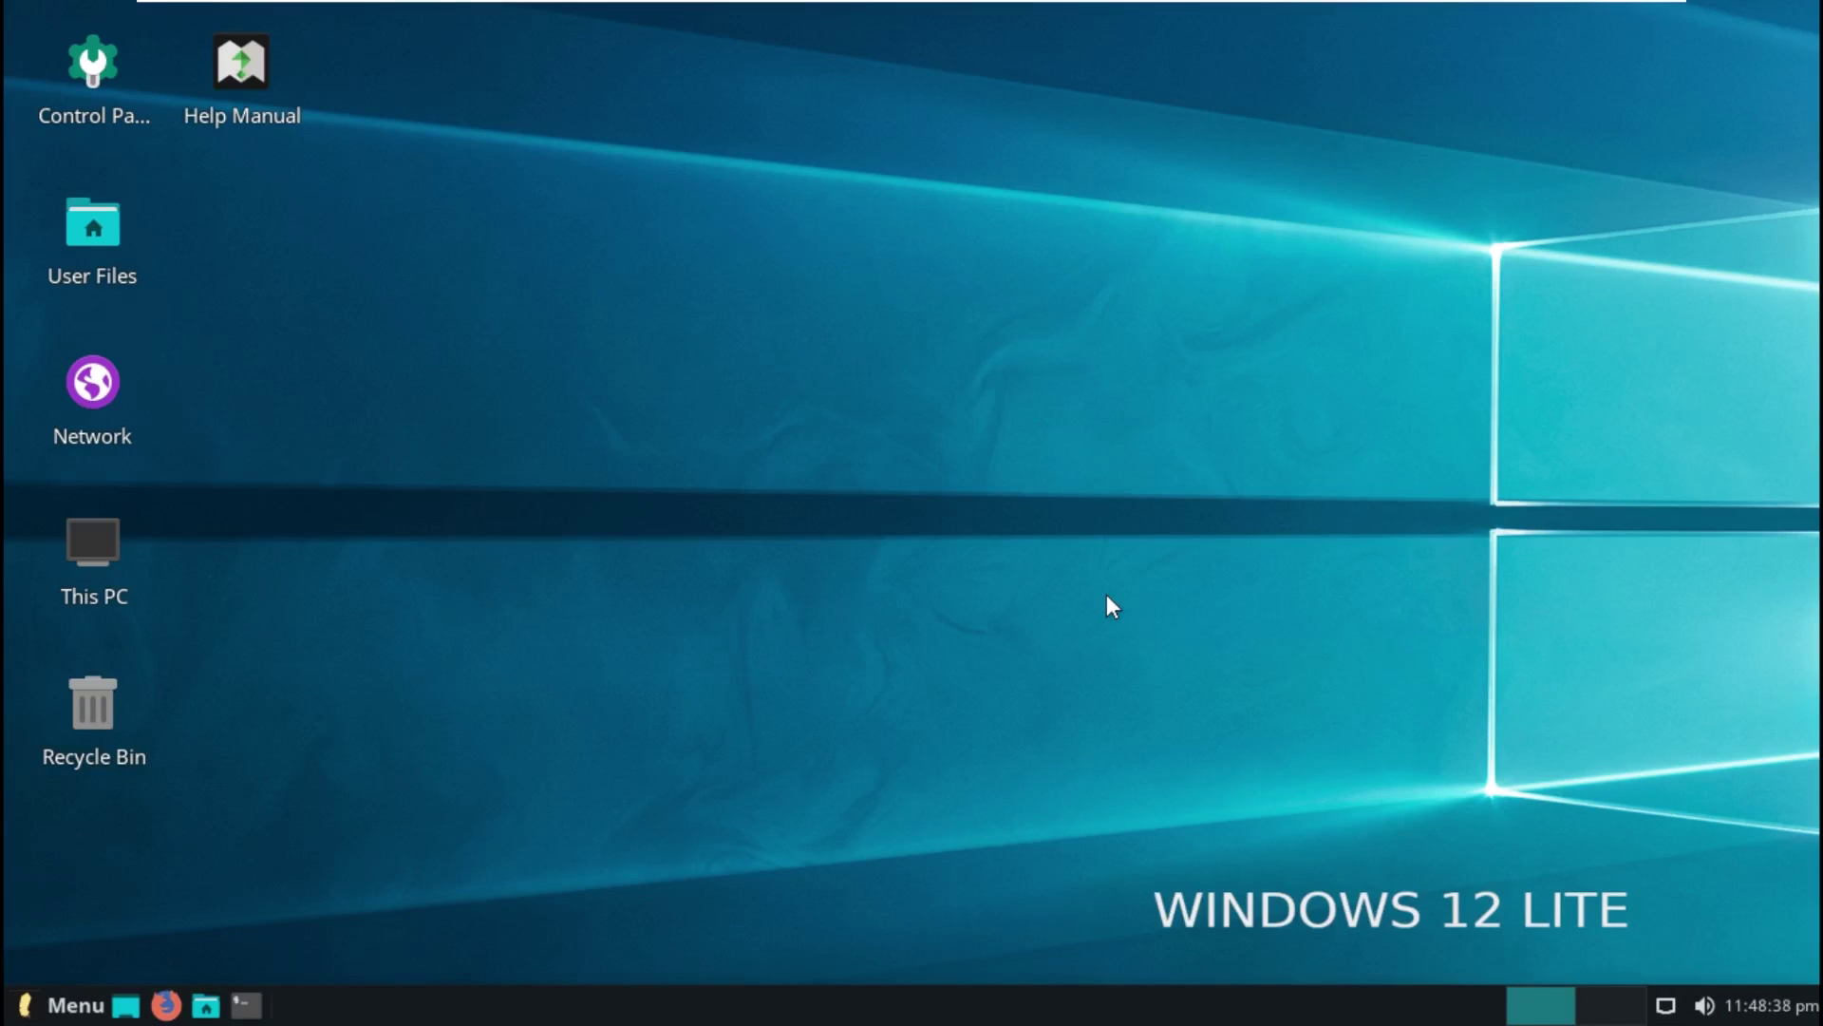
Step: Browse the launcher's Multimedia, Internet, Favorites, Recently Used, All and My Computer categories
click(74, 1005)
click(190, 758)
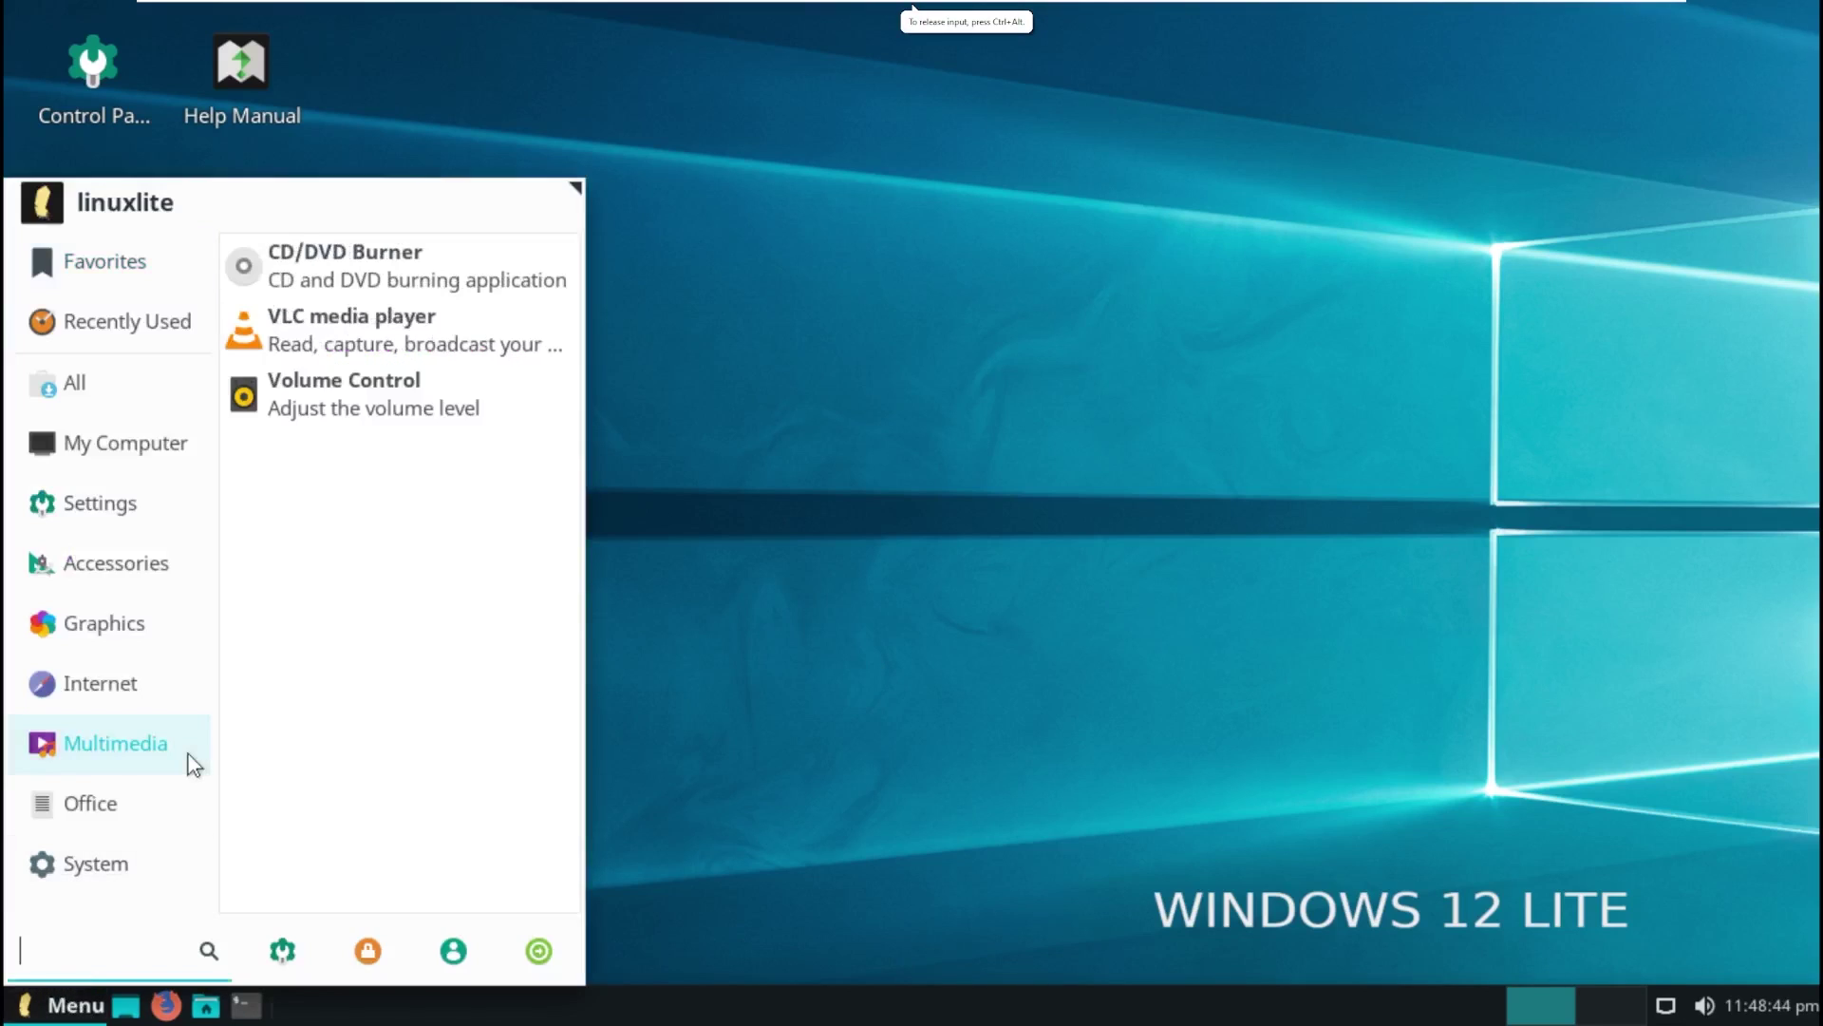
click(204, 684)
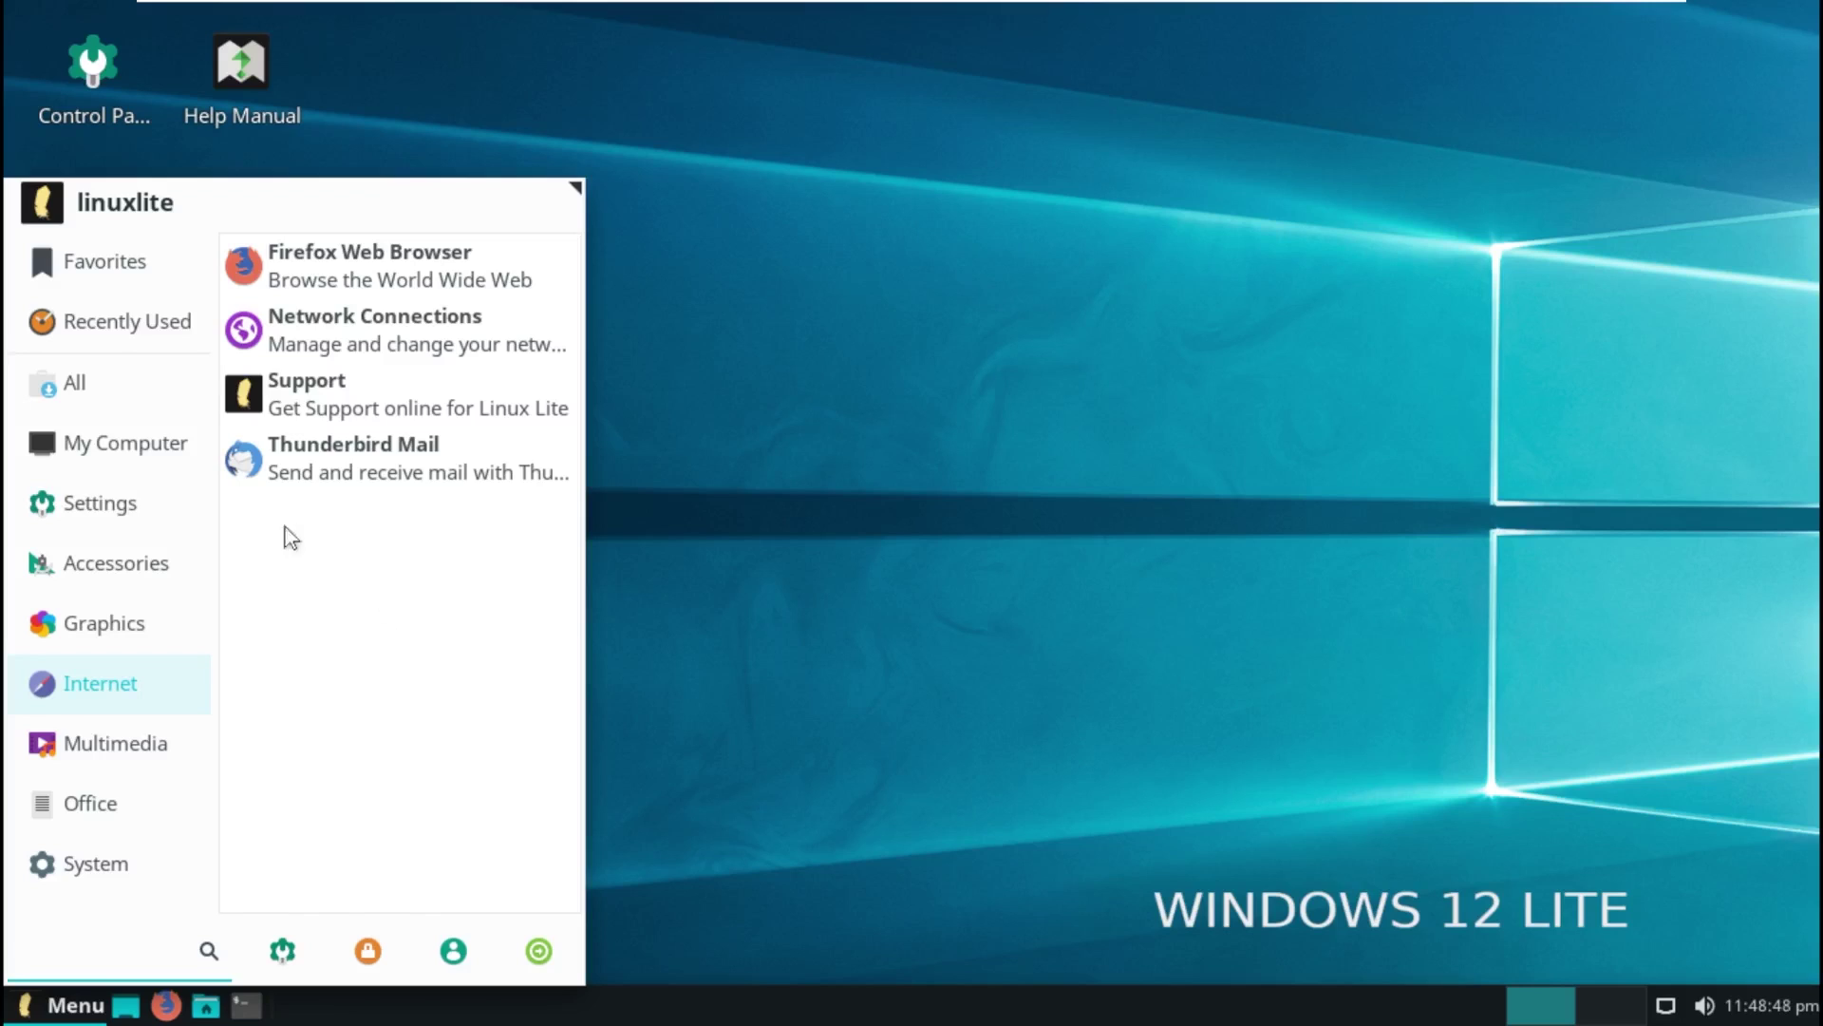
click(197, 277)
click(179, 326)
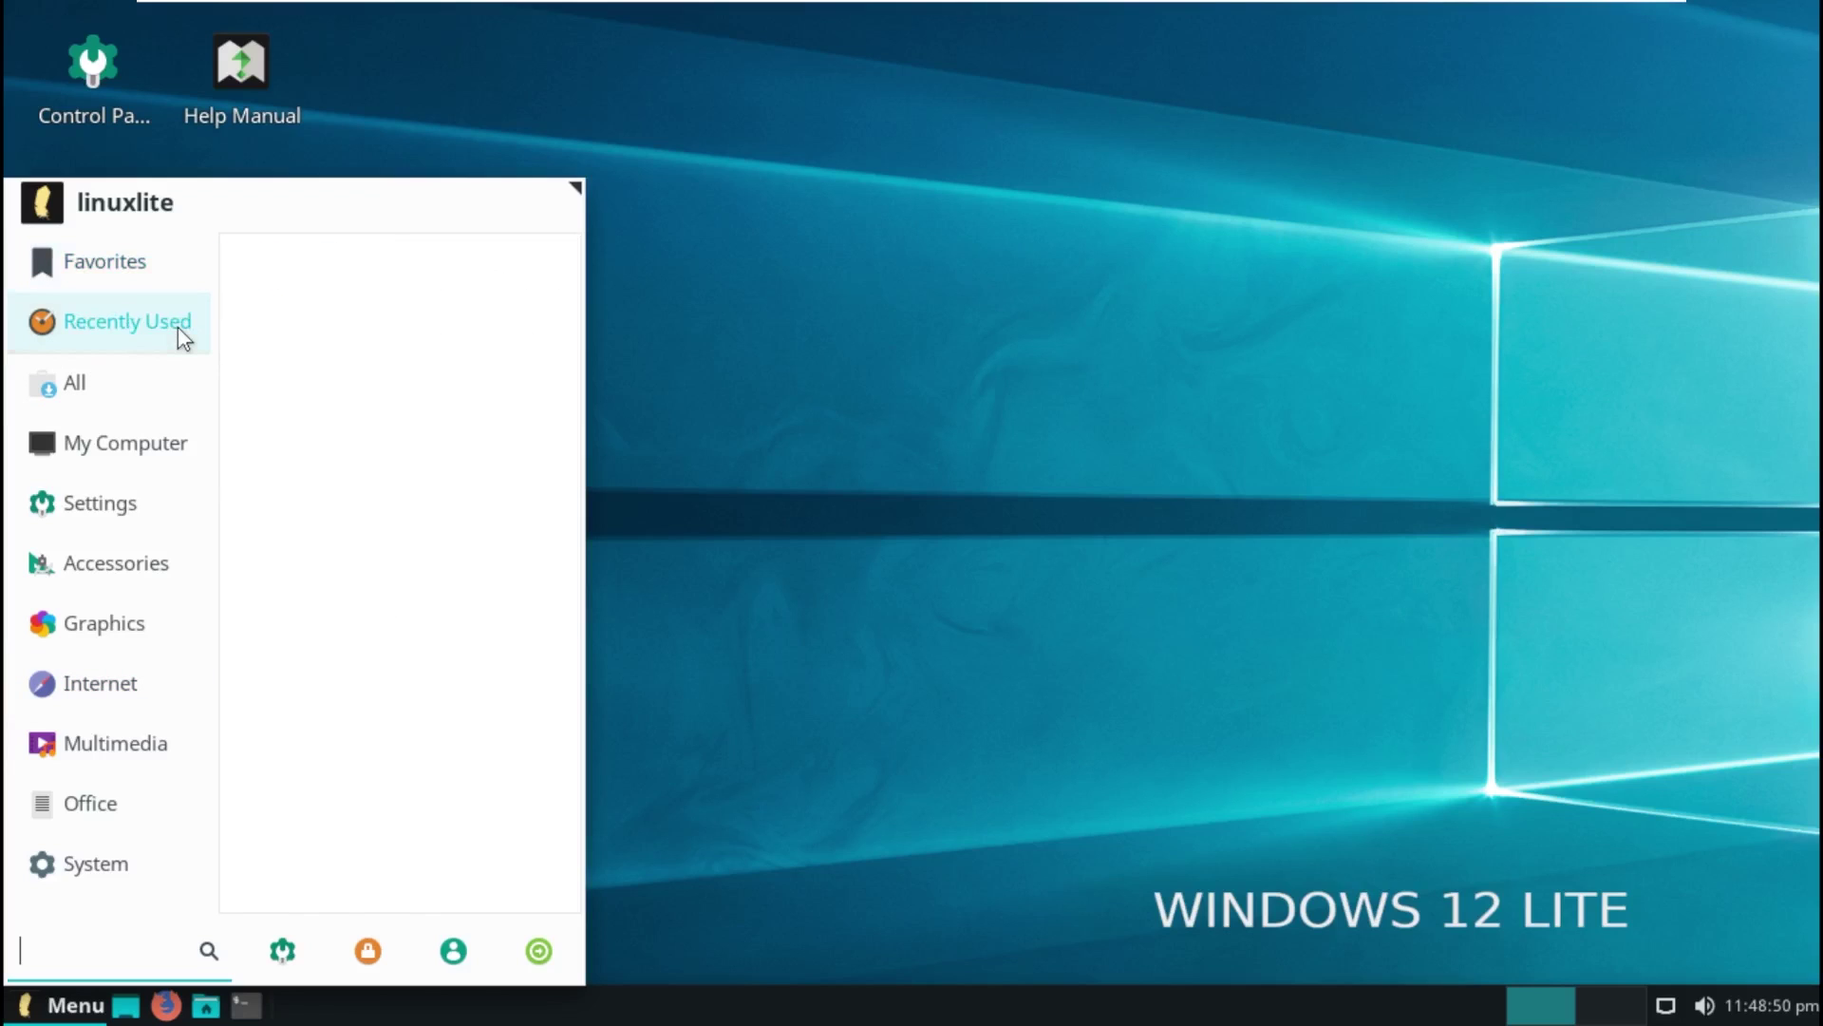
click(167, 395)
scroll(399, 404, down, 10)
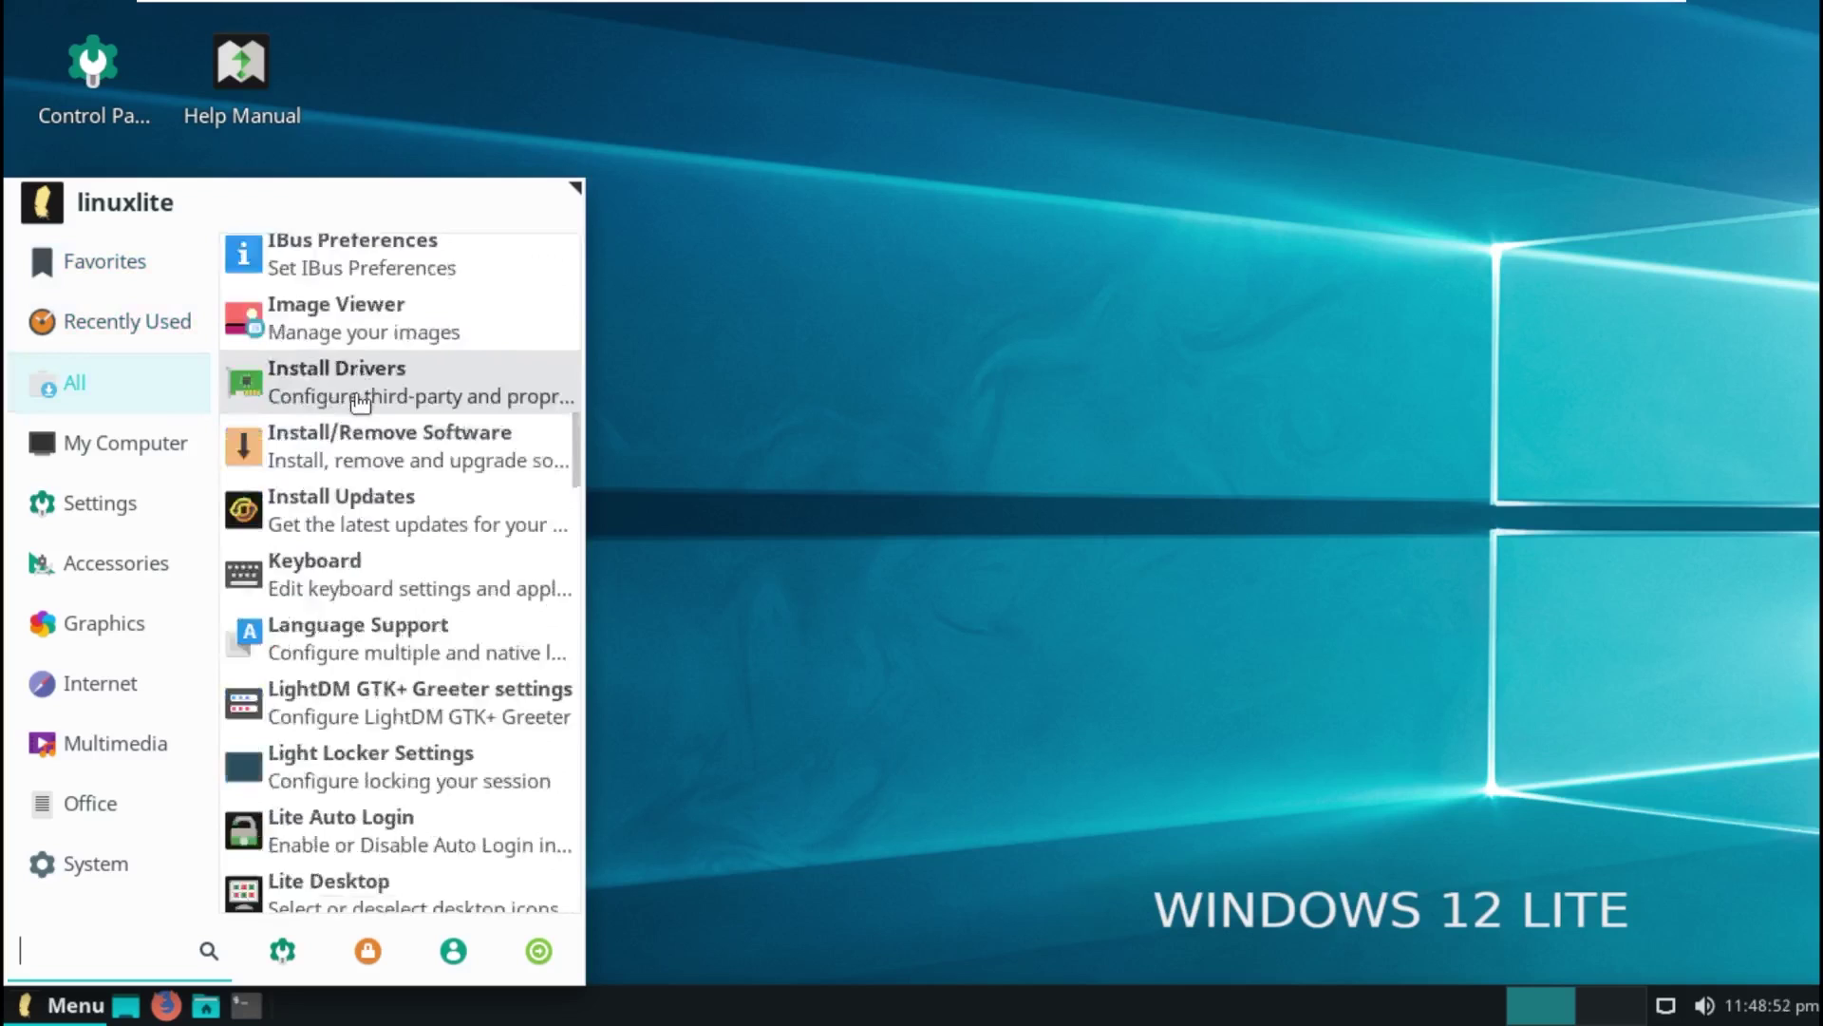
click(119, 454)
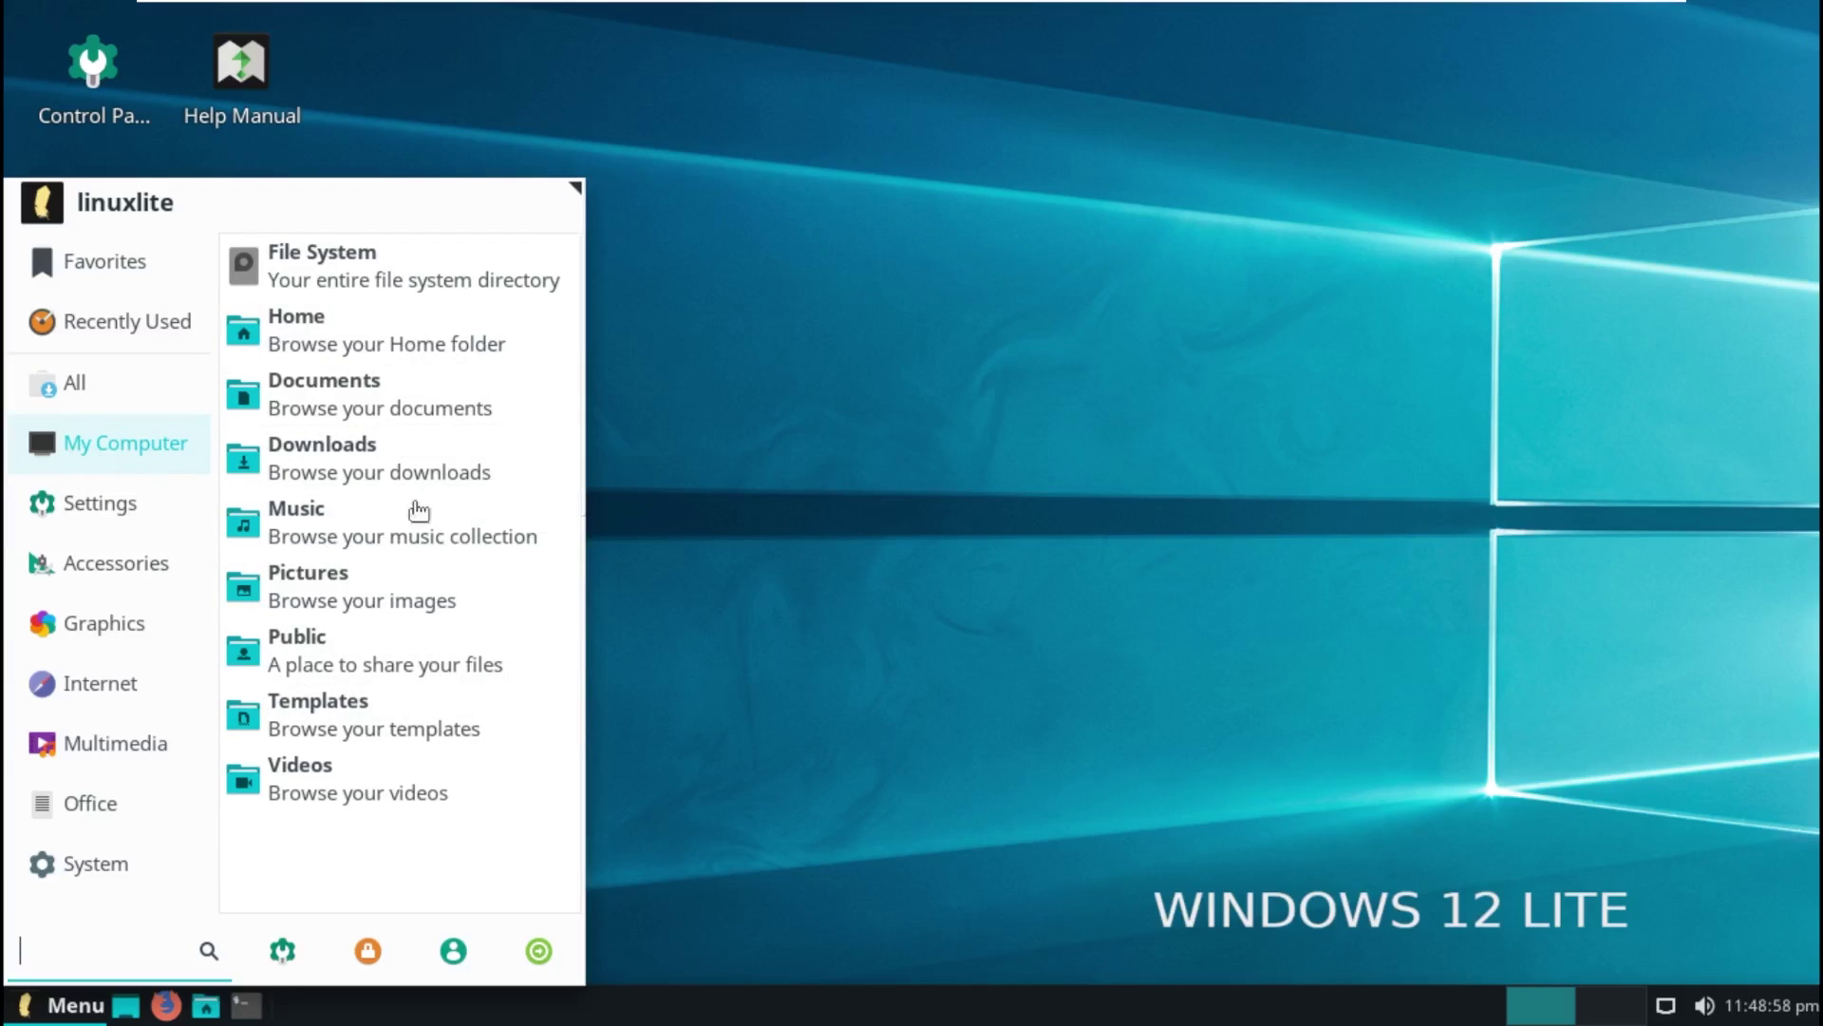
click(268, 743)
Step: Reopen the launcher and browse the Settings, Accessories, Graphics, Internet, Office and System categories
click(62, 1004)
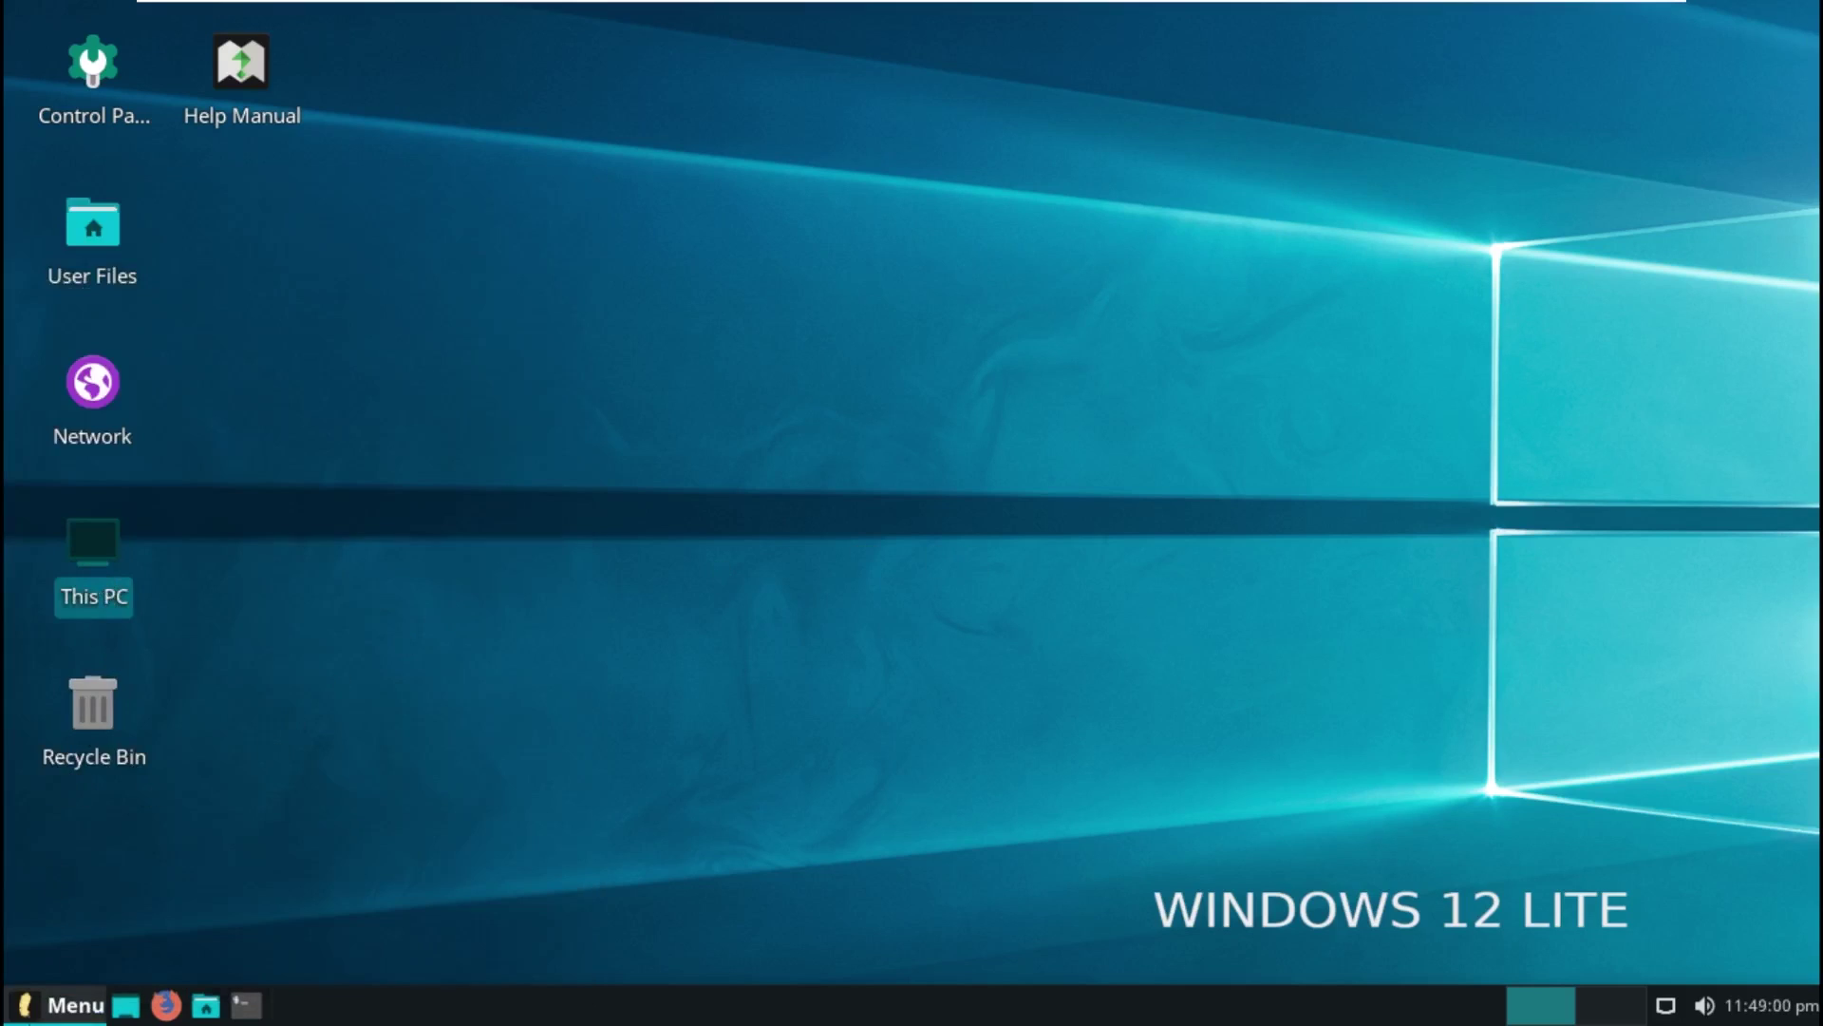
click(41, 1008)
click(43, 1009)
click(43, 1009)
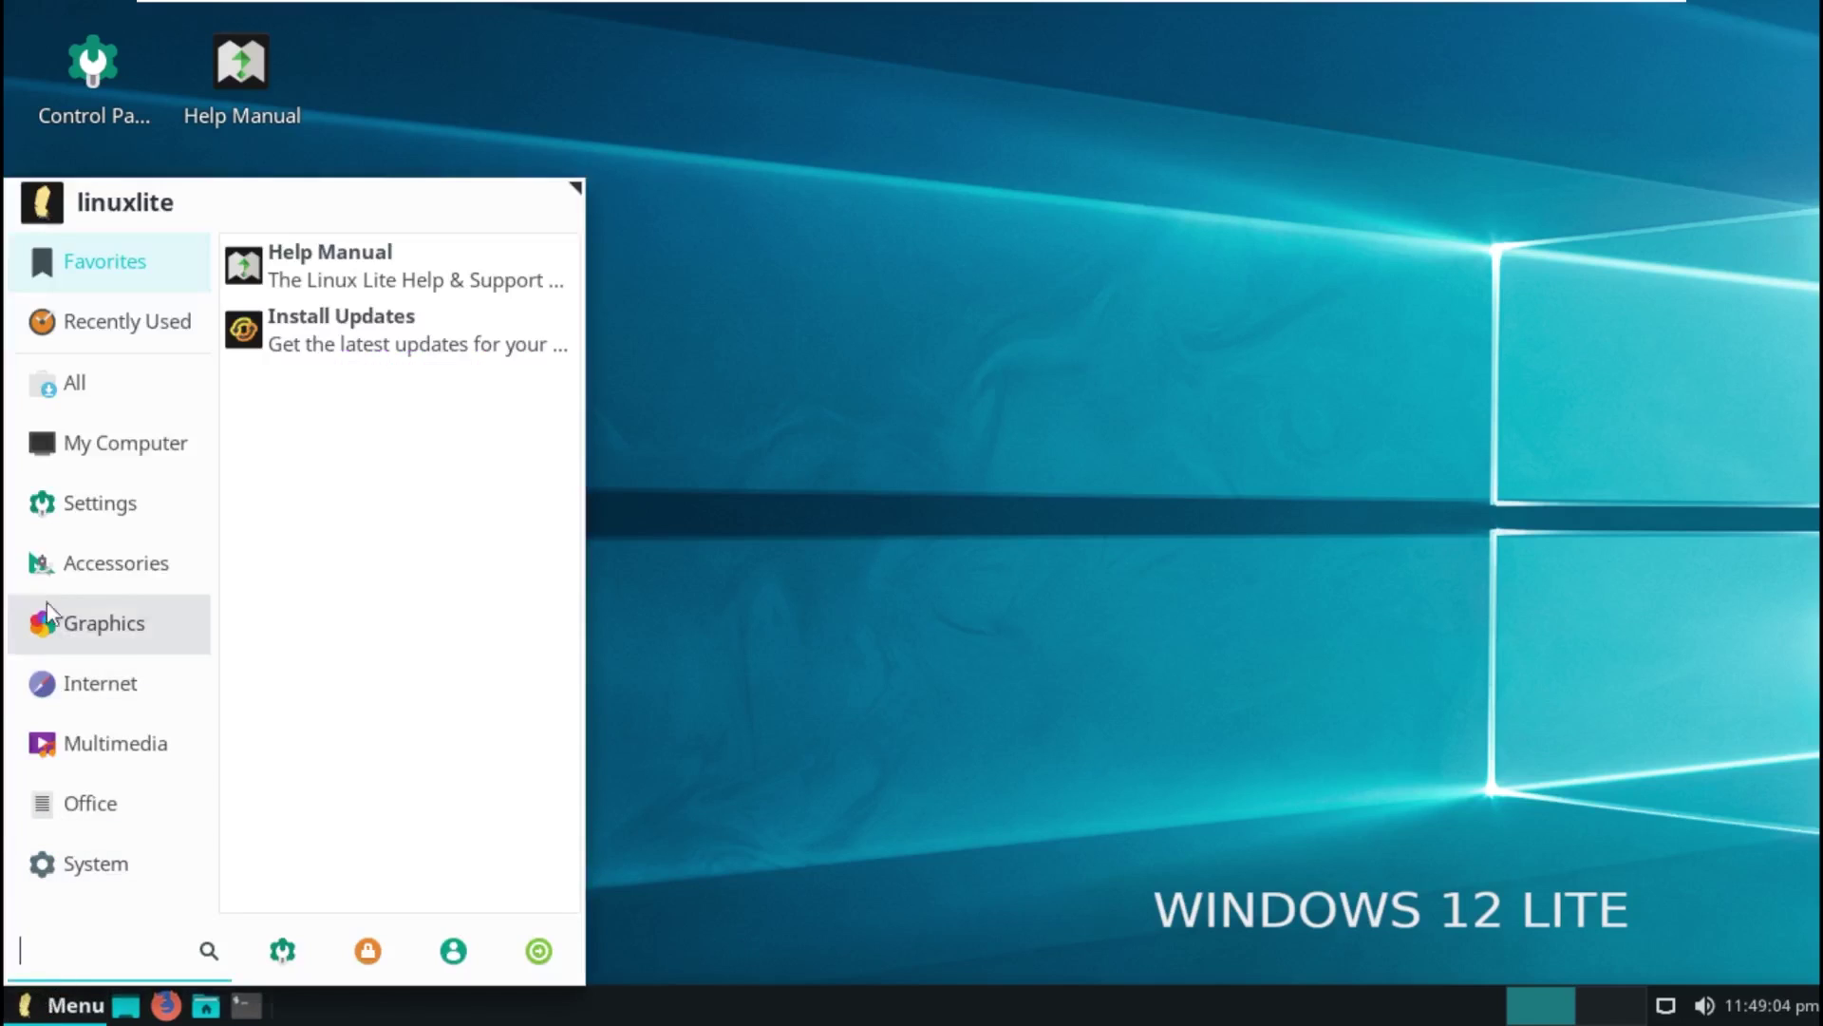
click(100, 503)
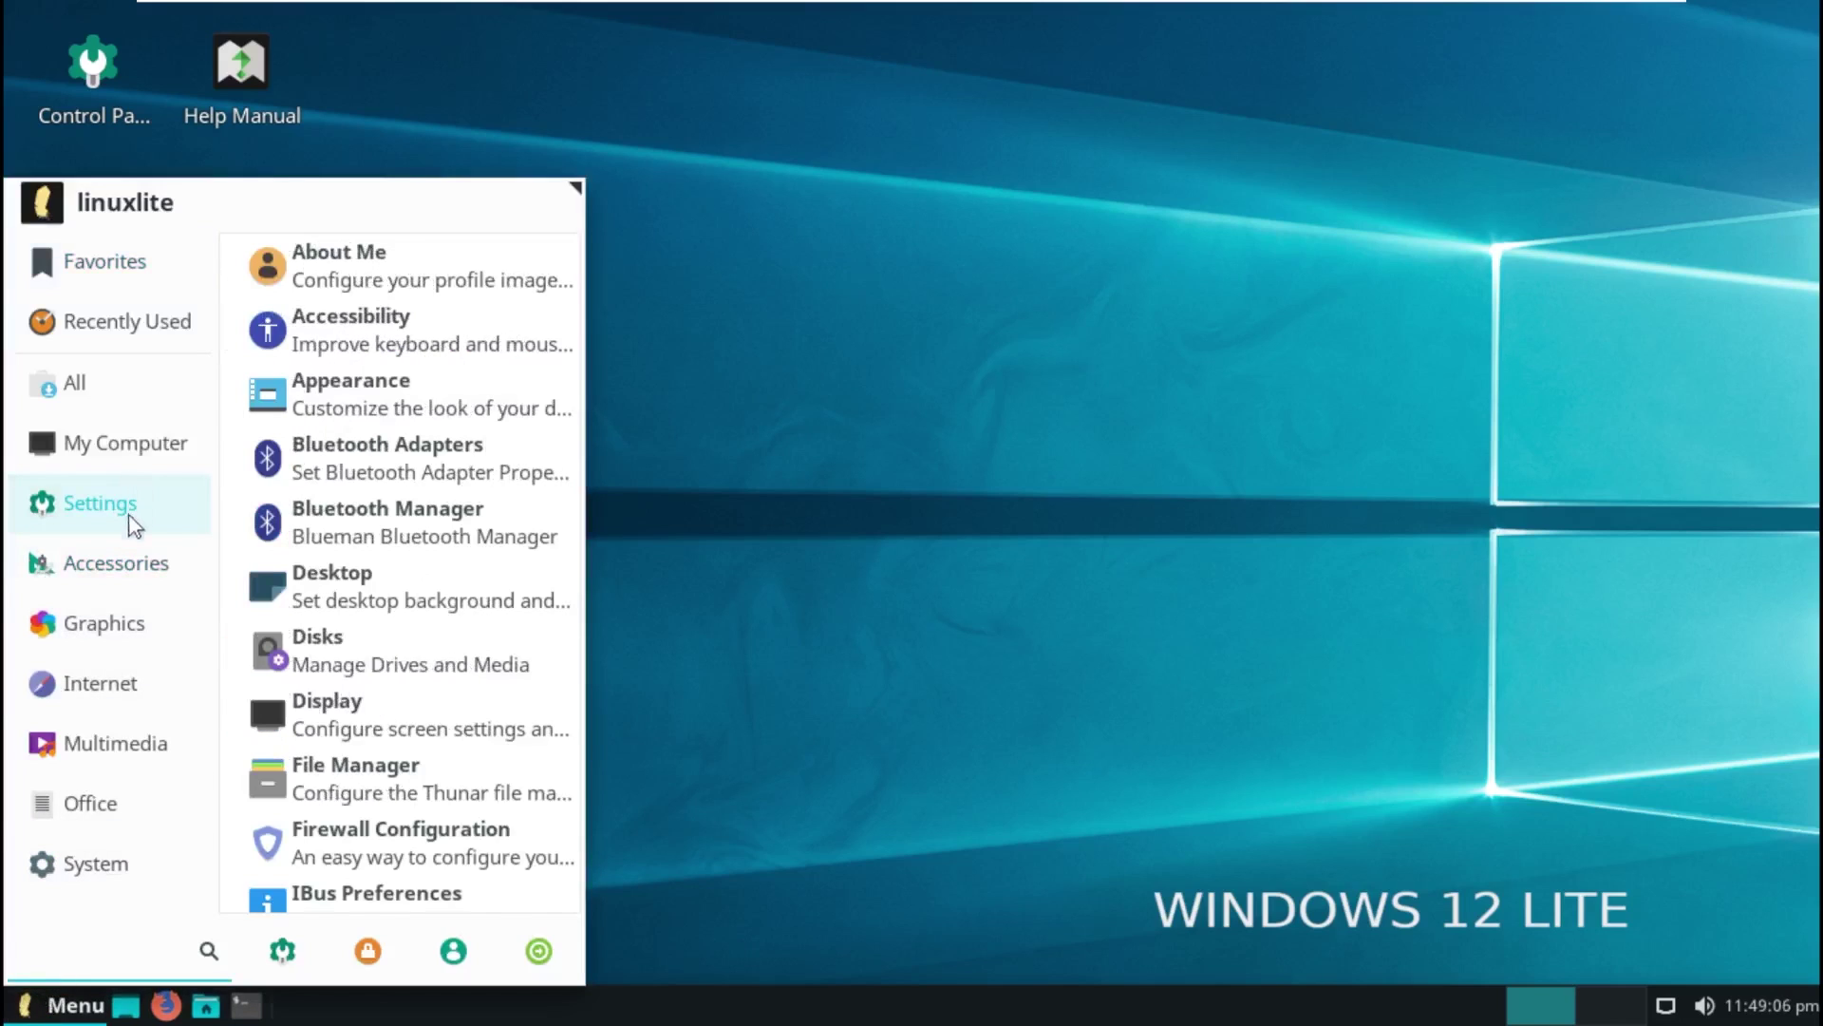
click(135, 570)
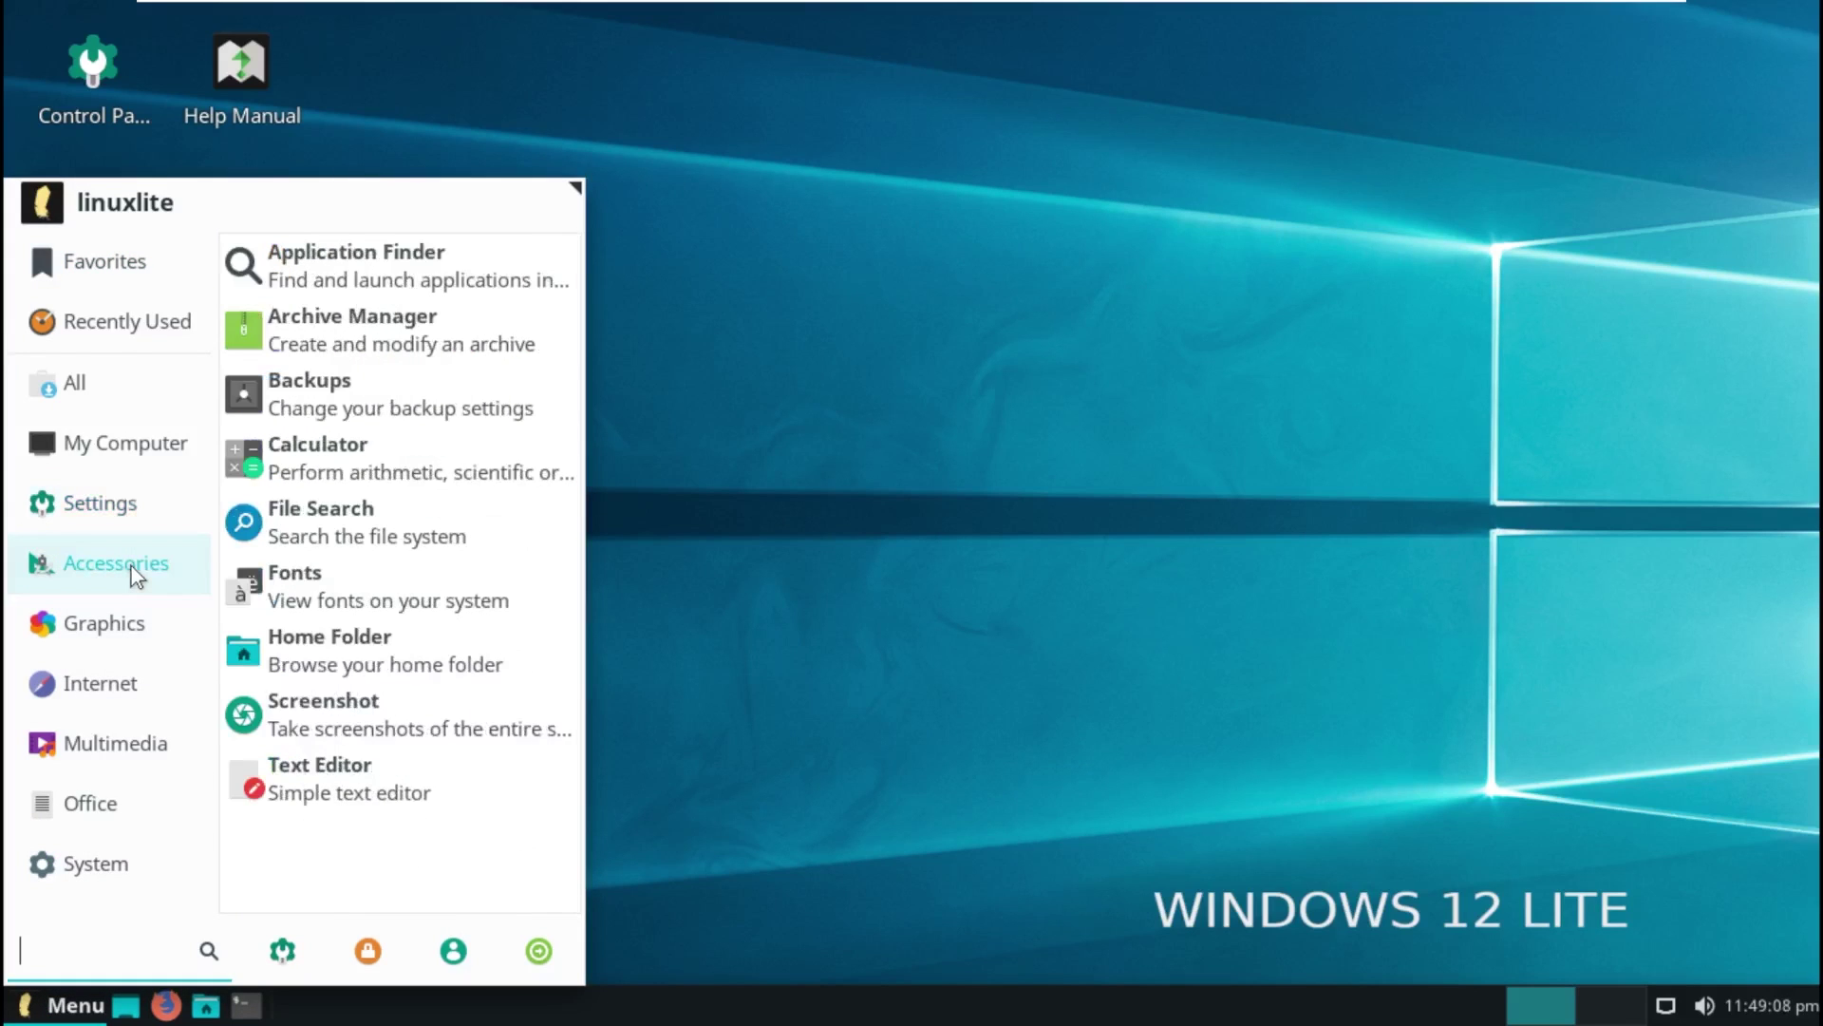
click(131, 622)
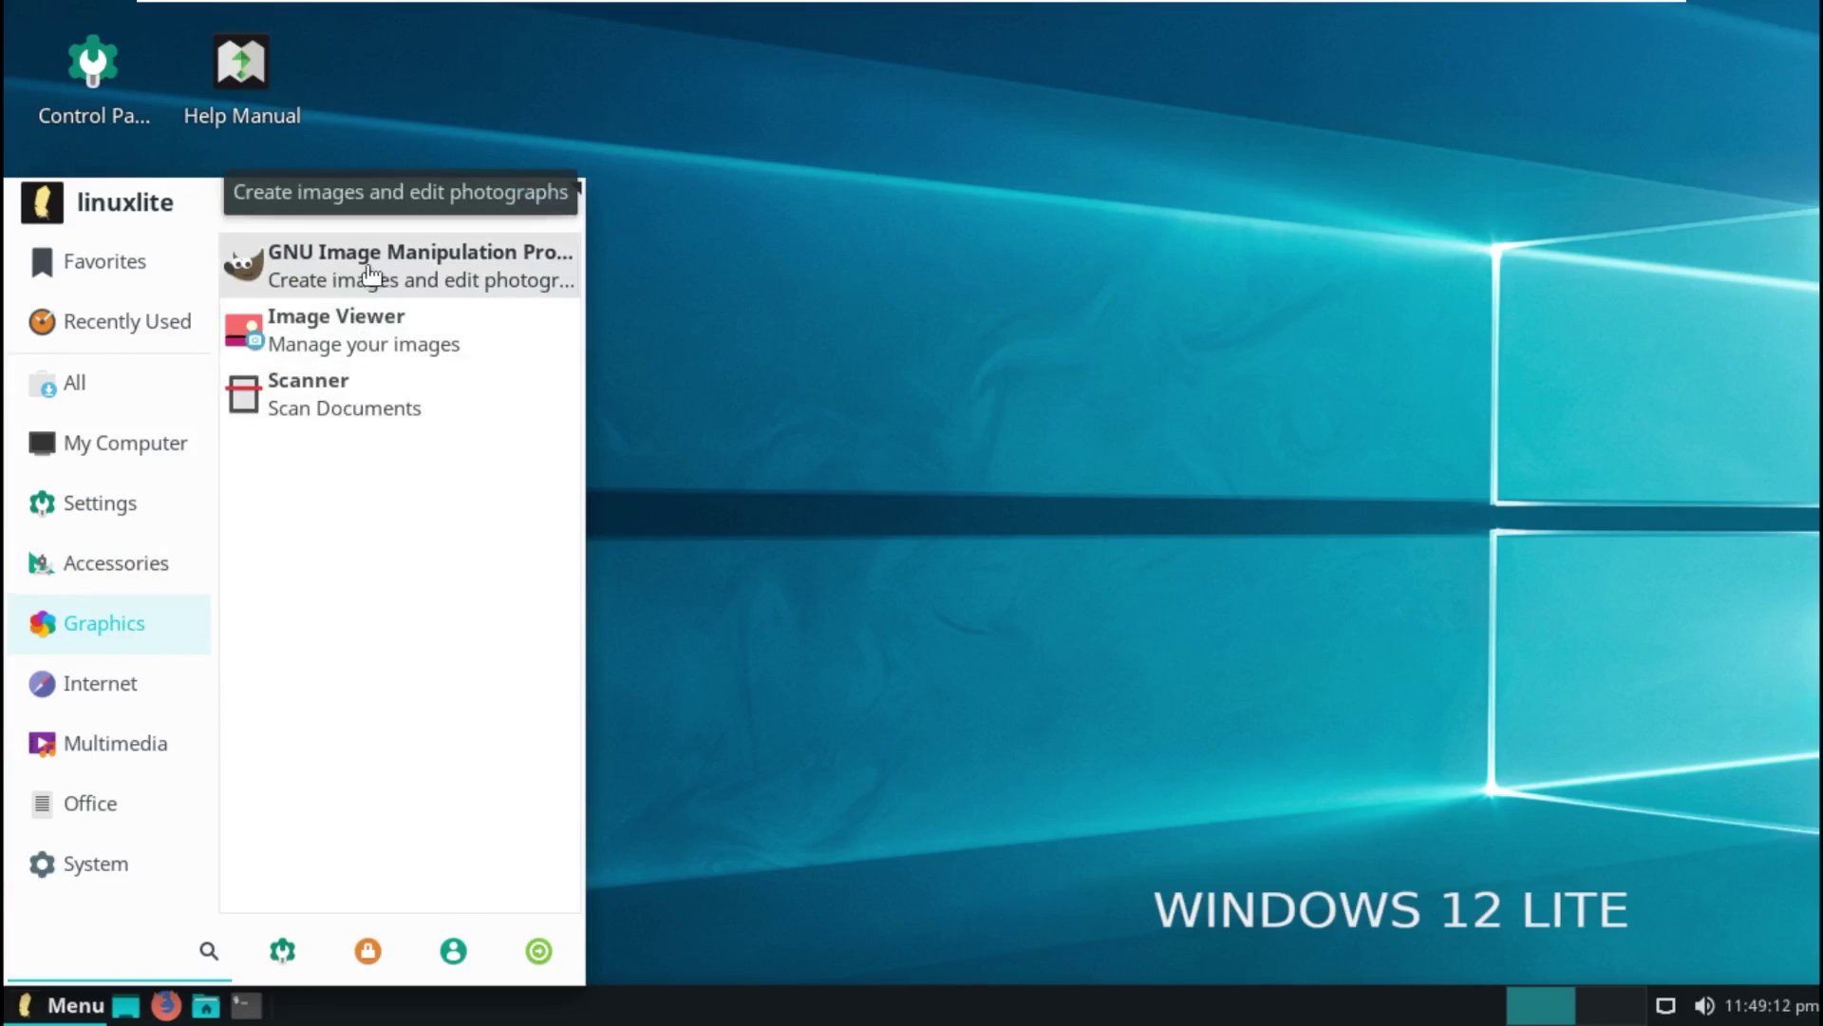
click(183, 705)
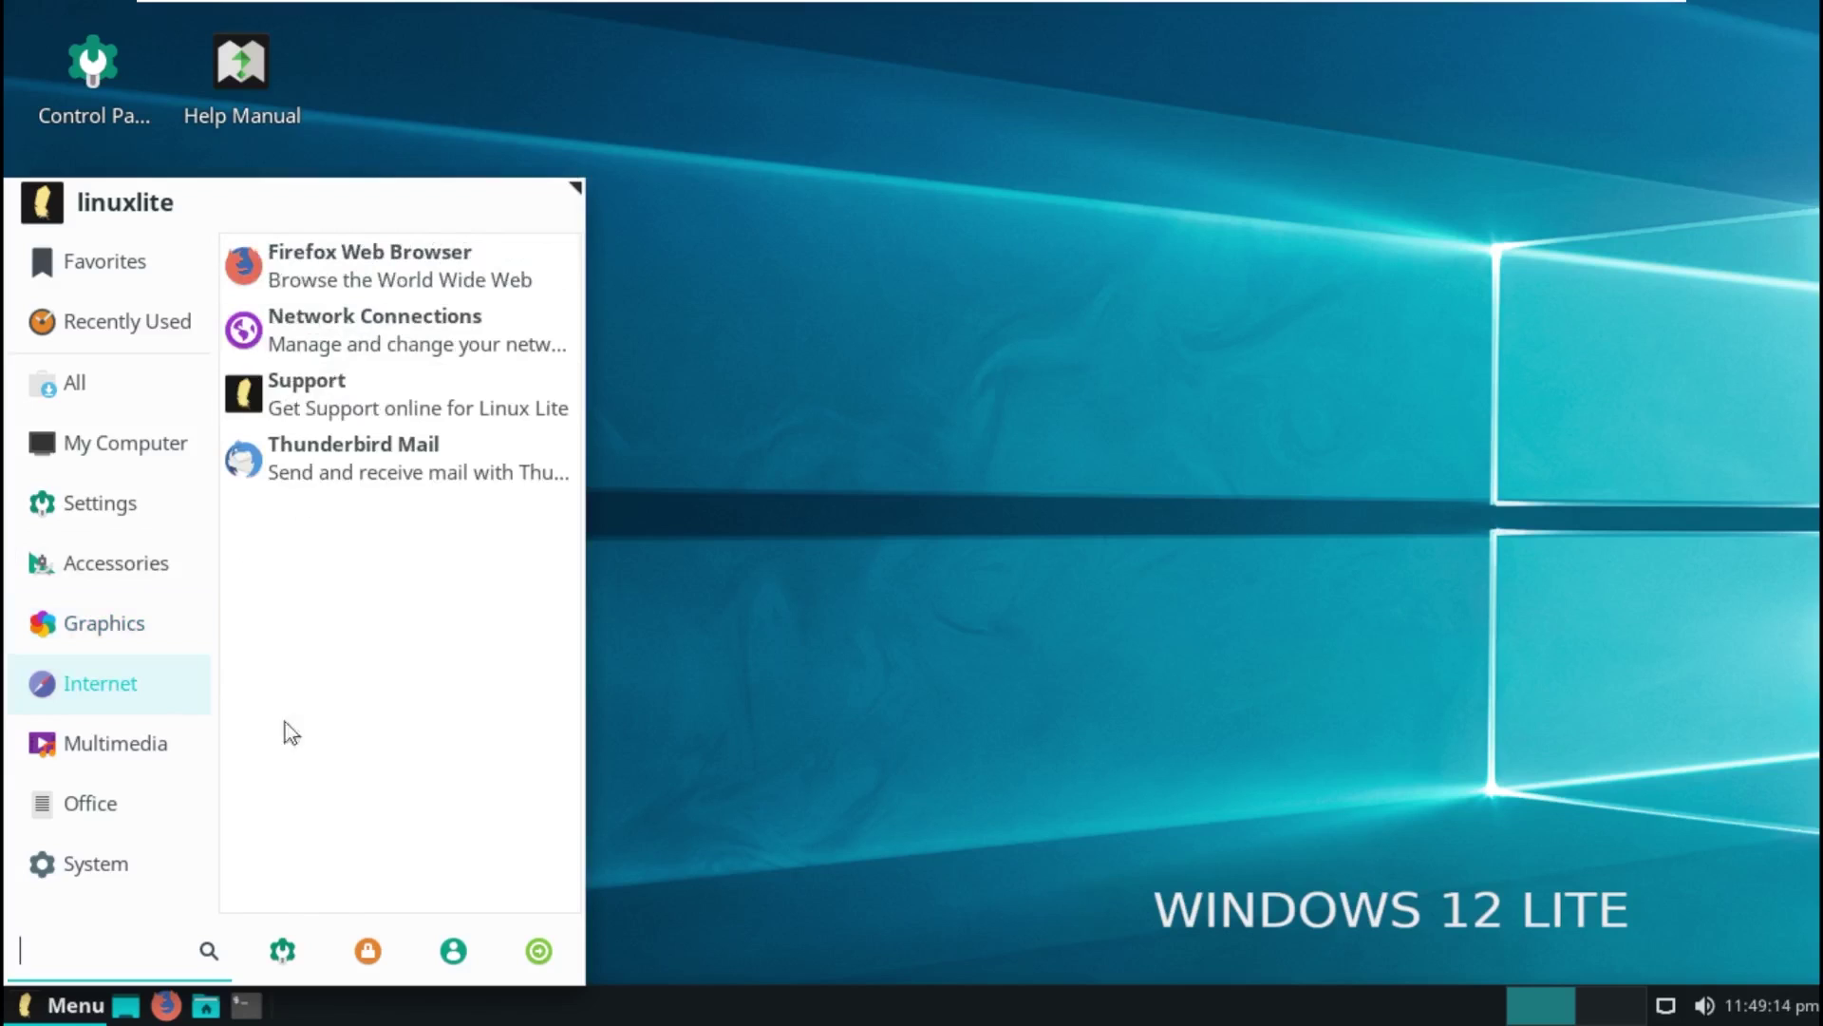
mouse_move(119, 750)
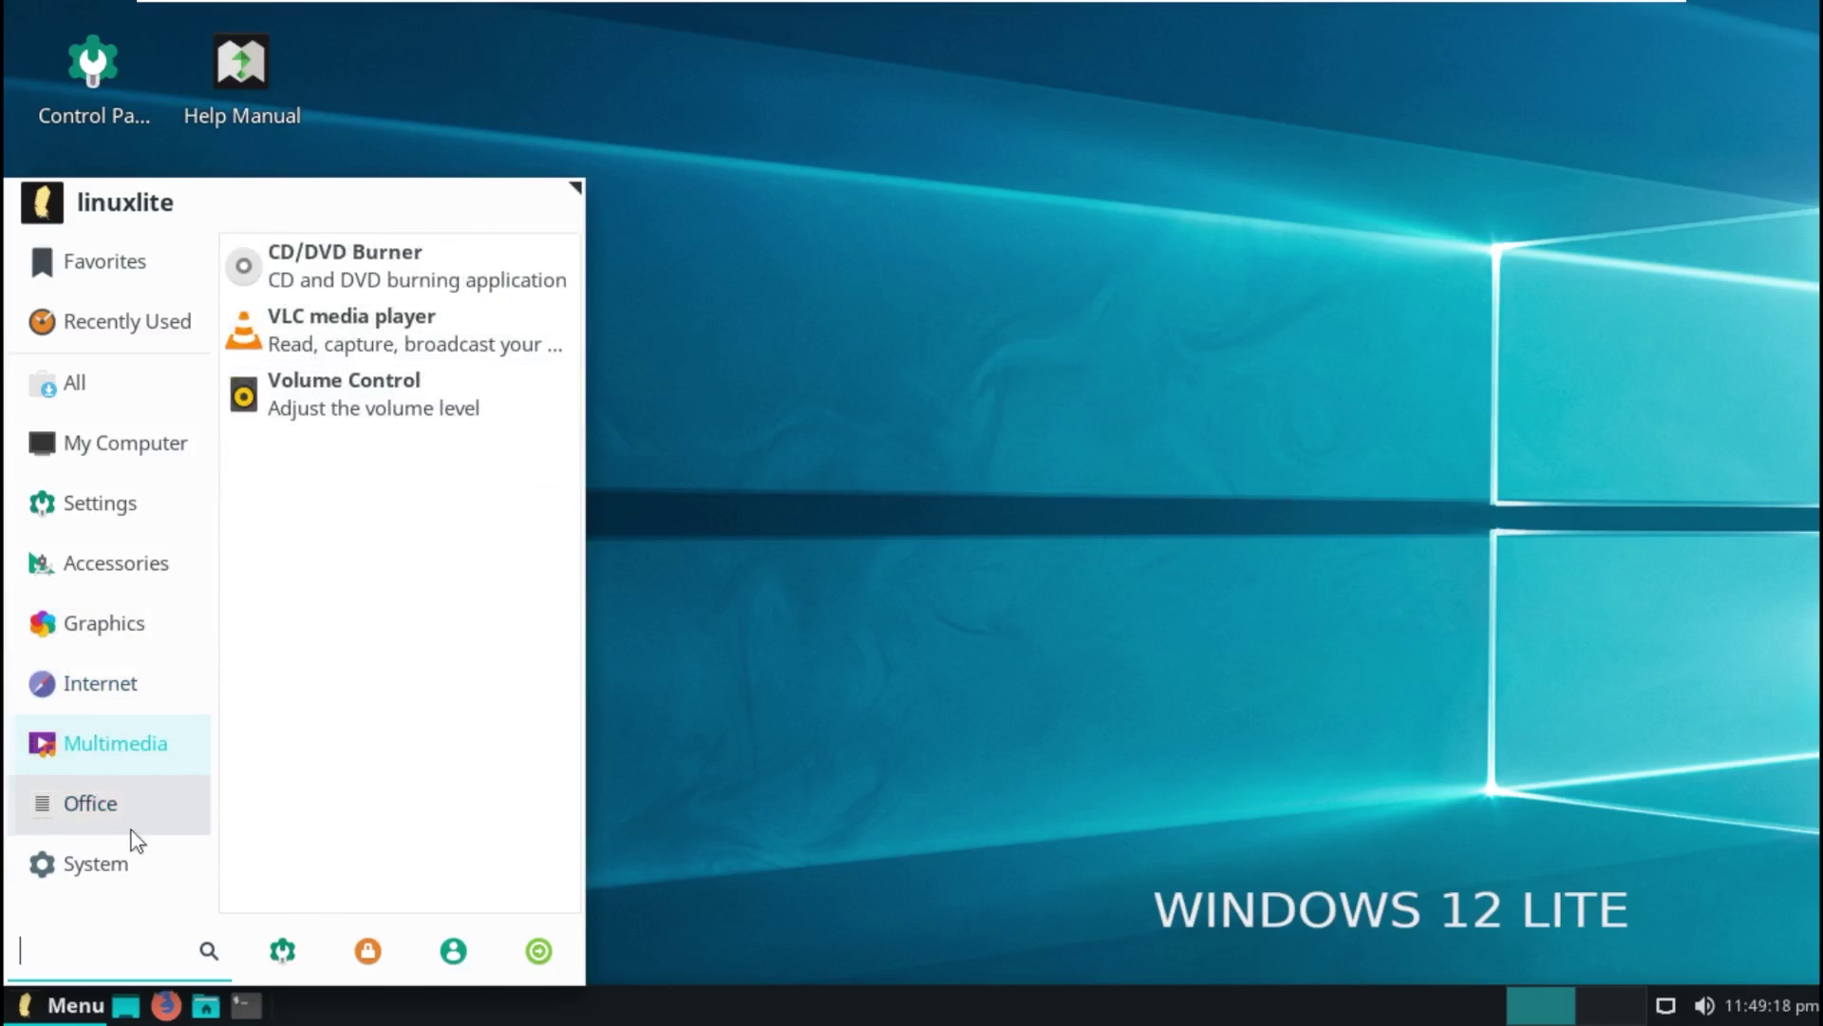
mouse_move(133, 834)
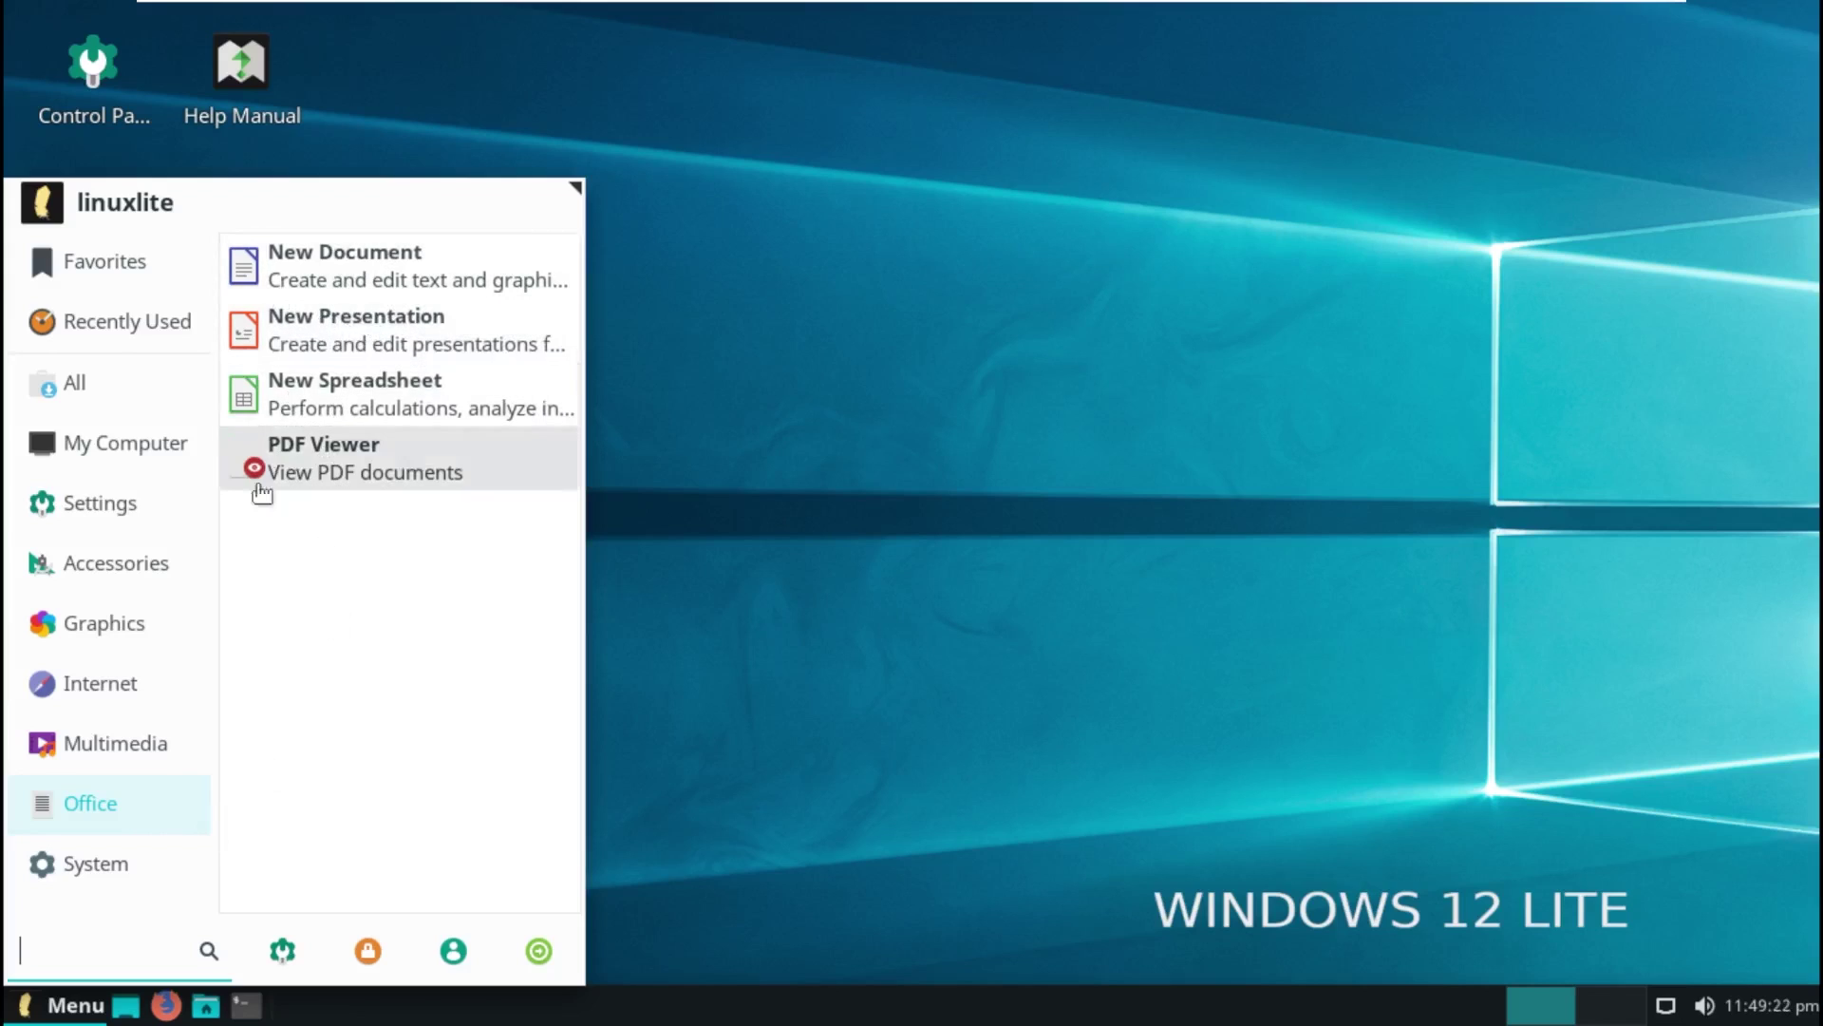
mouse_move(122, 875)
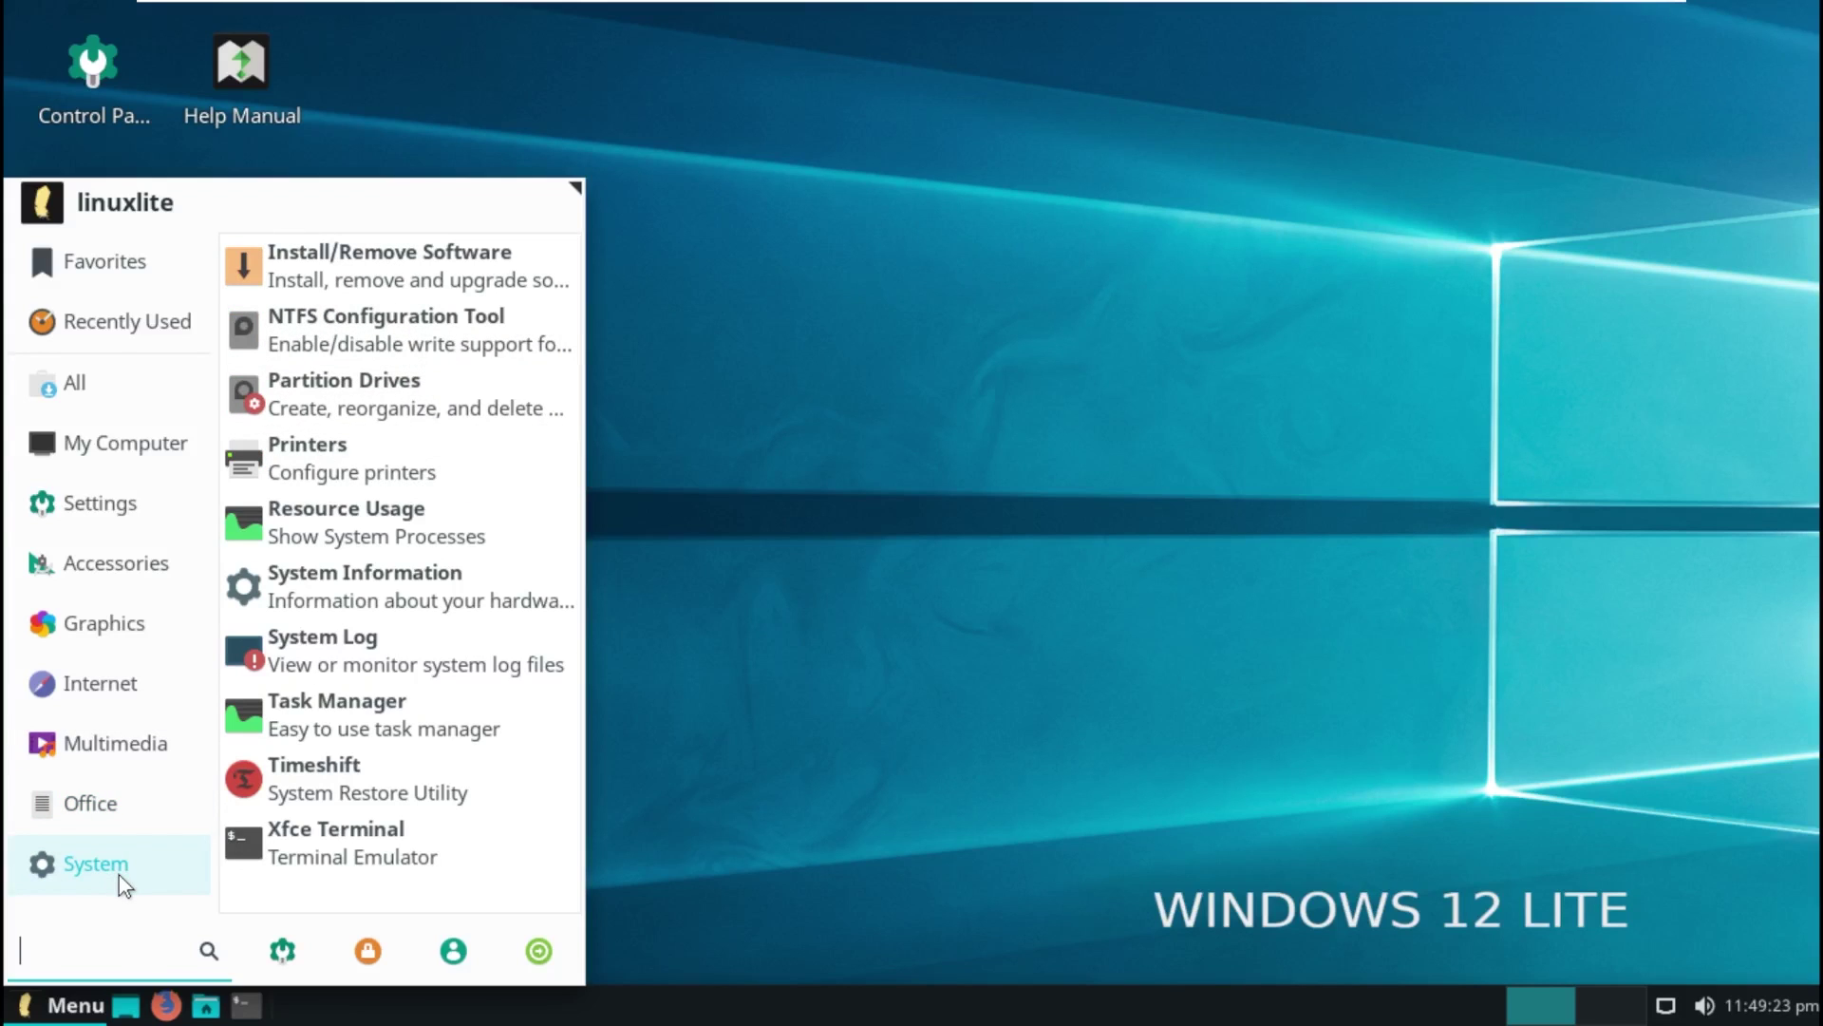
Step: Launch the NTFS Configuration Tool with the administrator password, then close it
click(452, 333)
text(******)
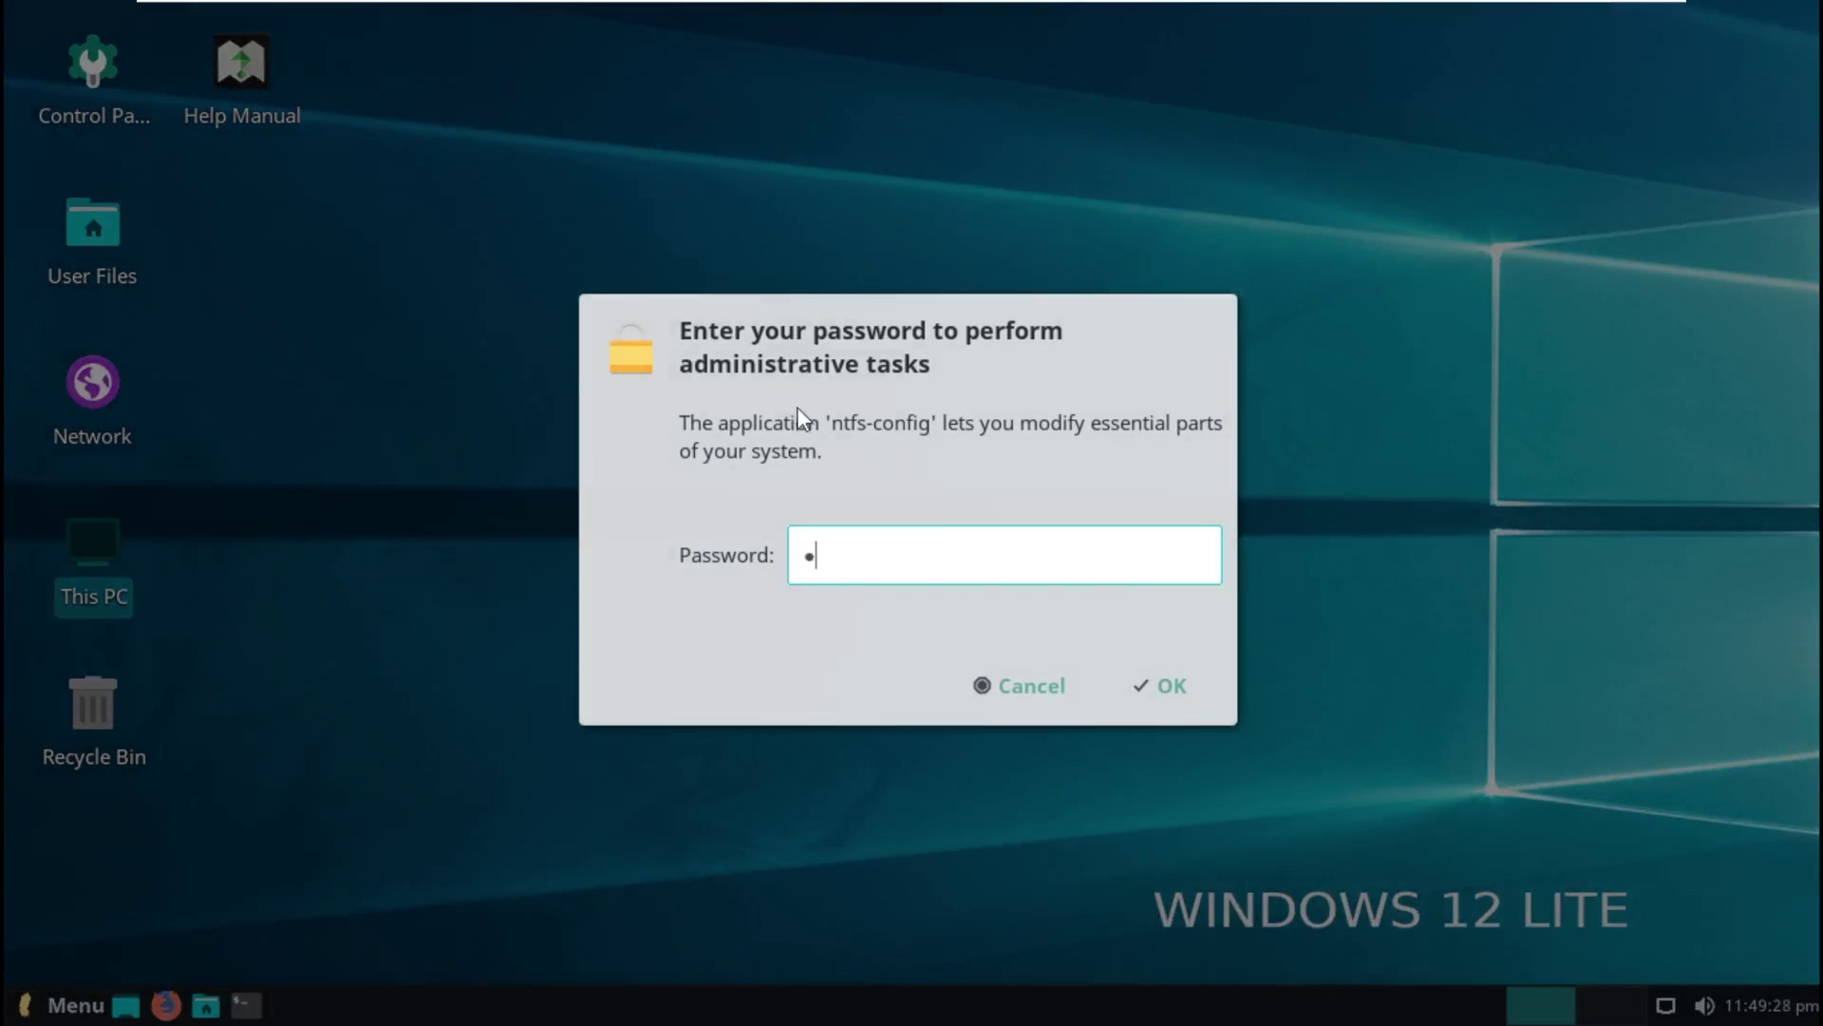
key(Return)
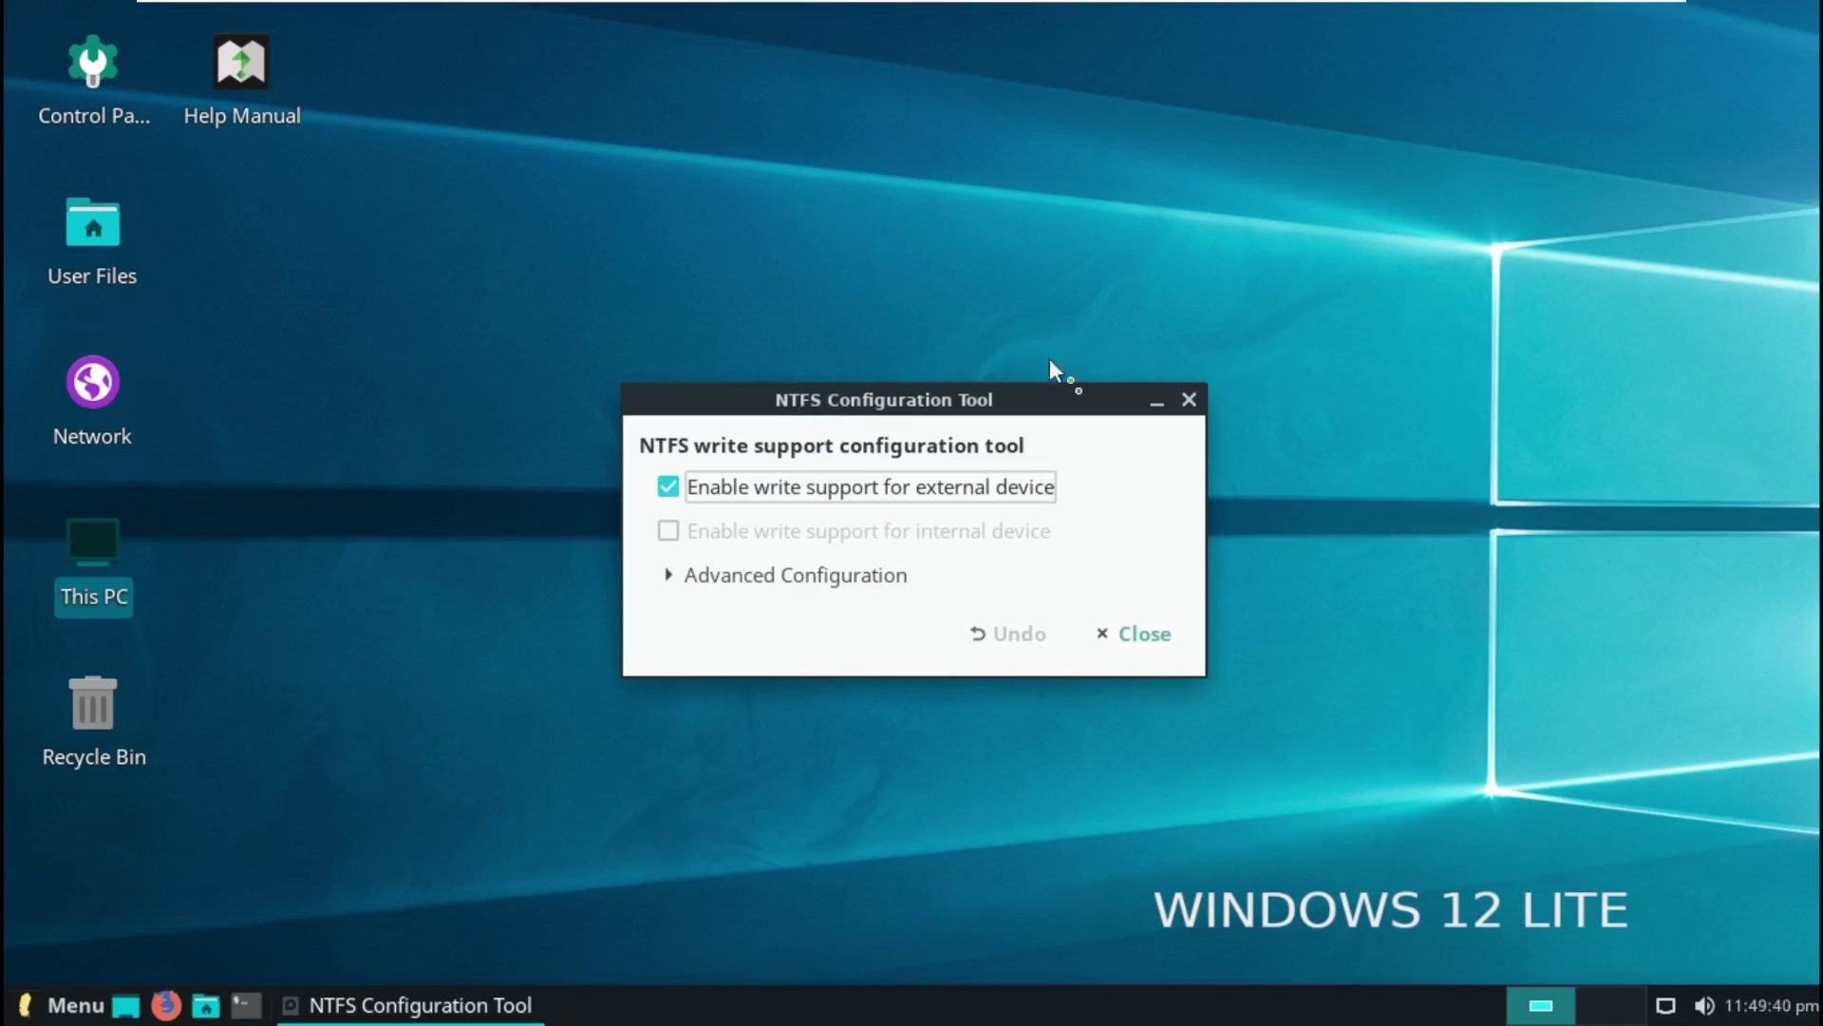
click(1188, 399)
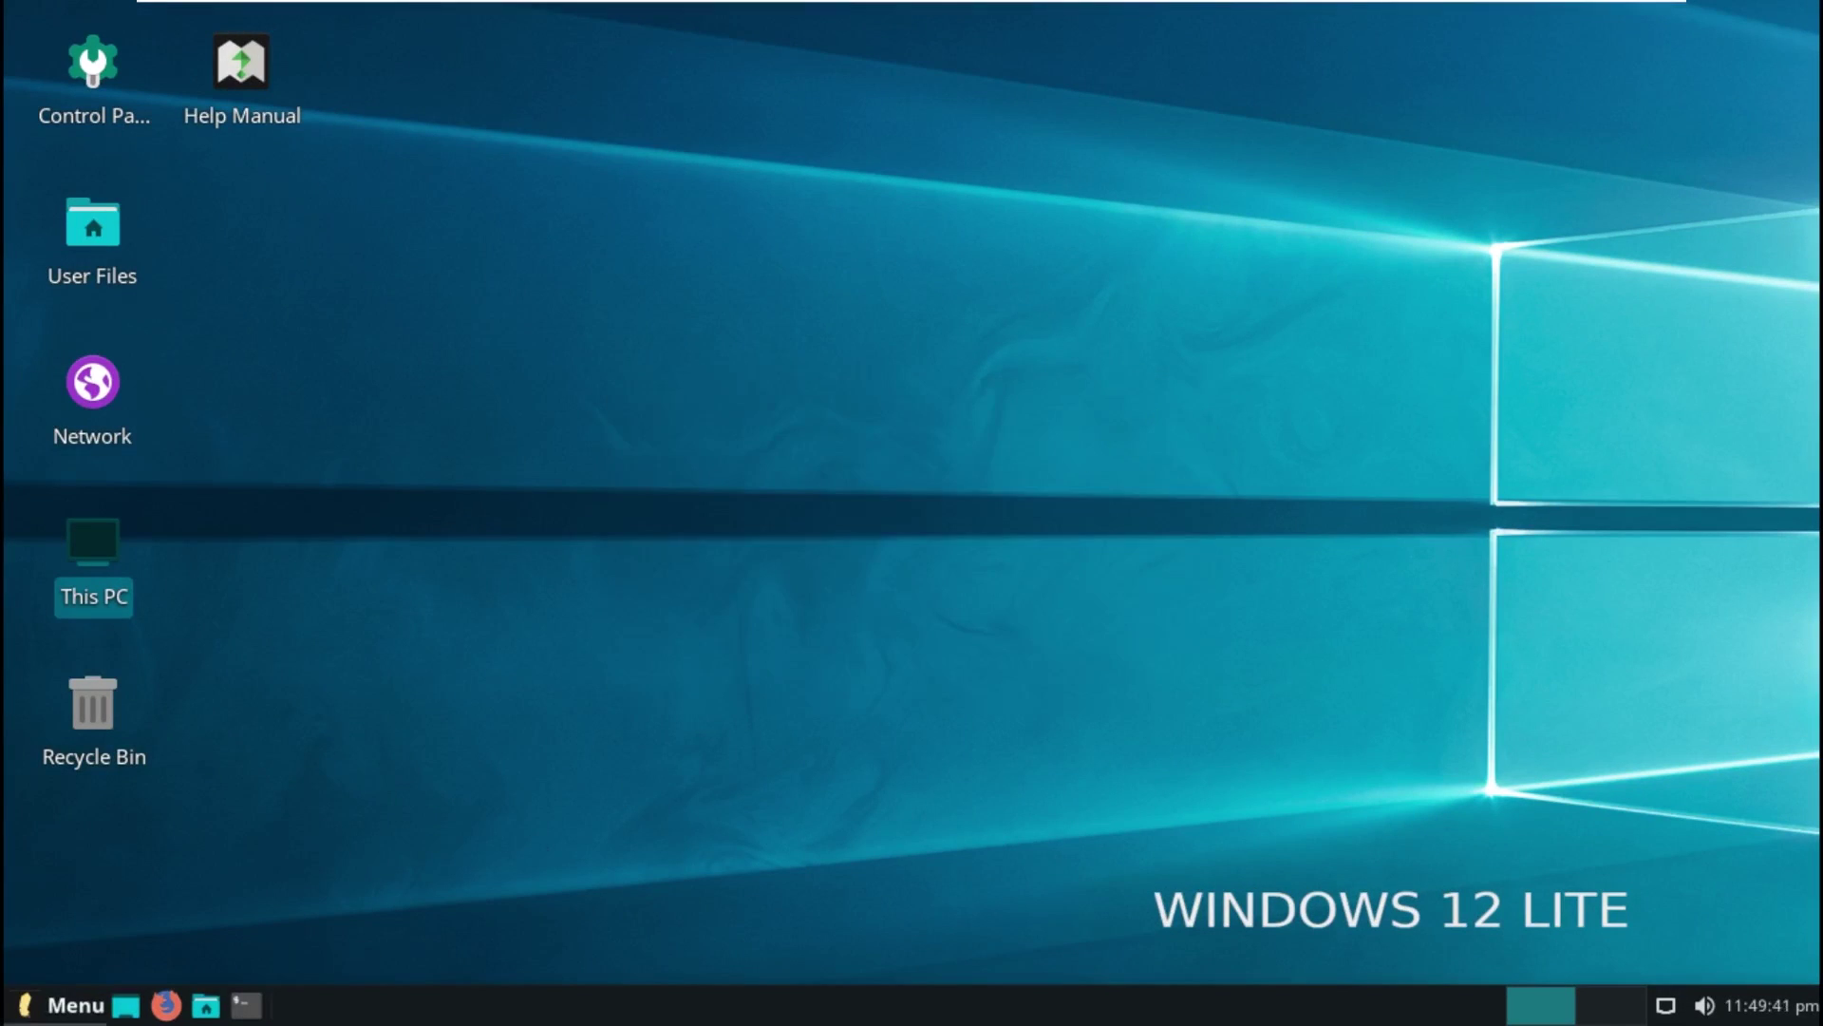
Step: Launch Firewall Configuration from the menu's All applications list
click(43, 1007)
click(76, 383)
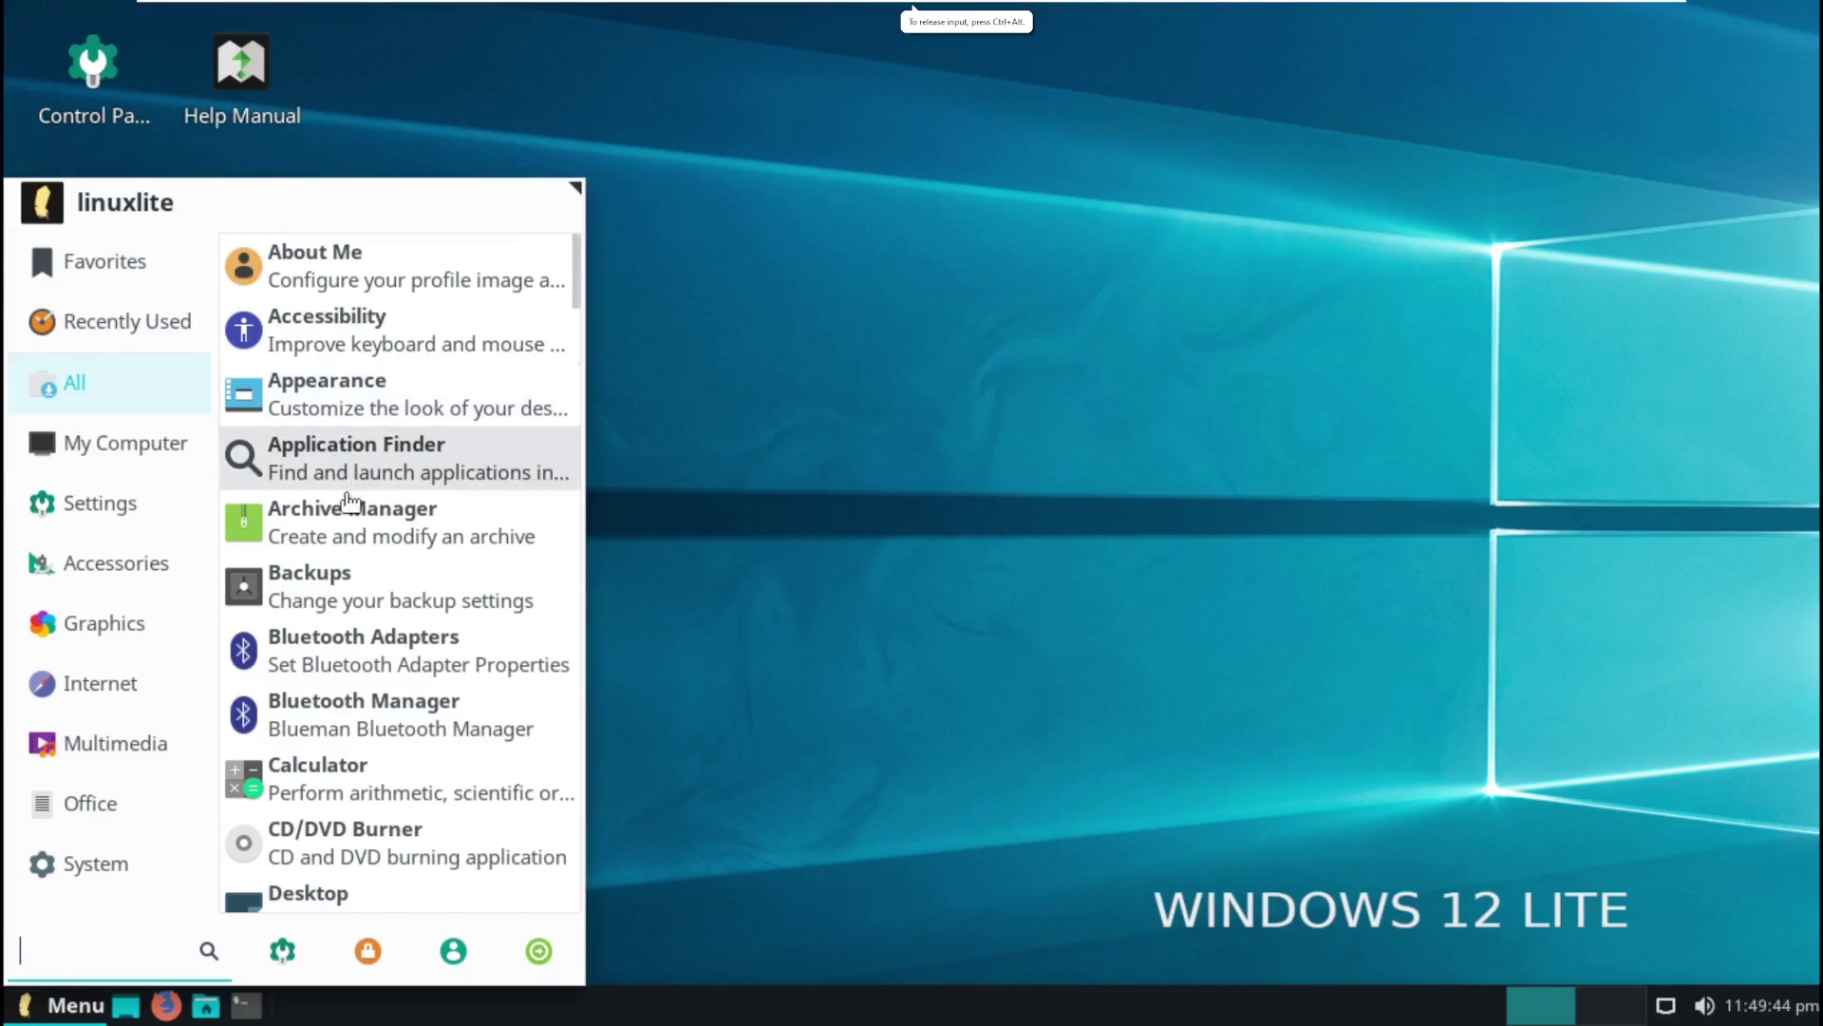
drag(577, 271, 580, 385)
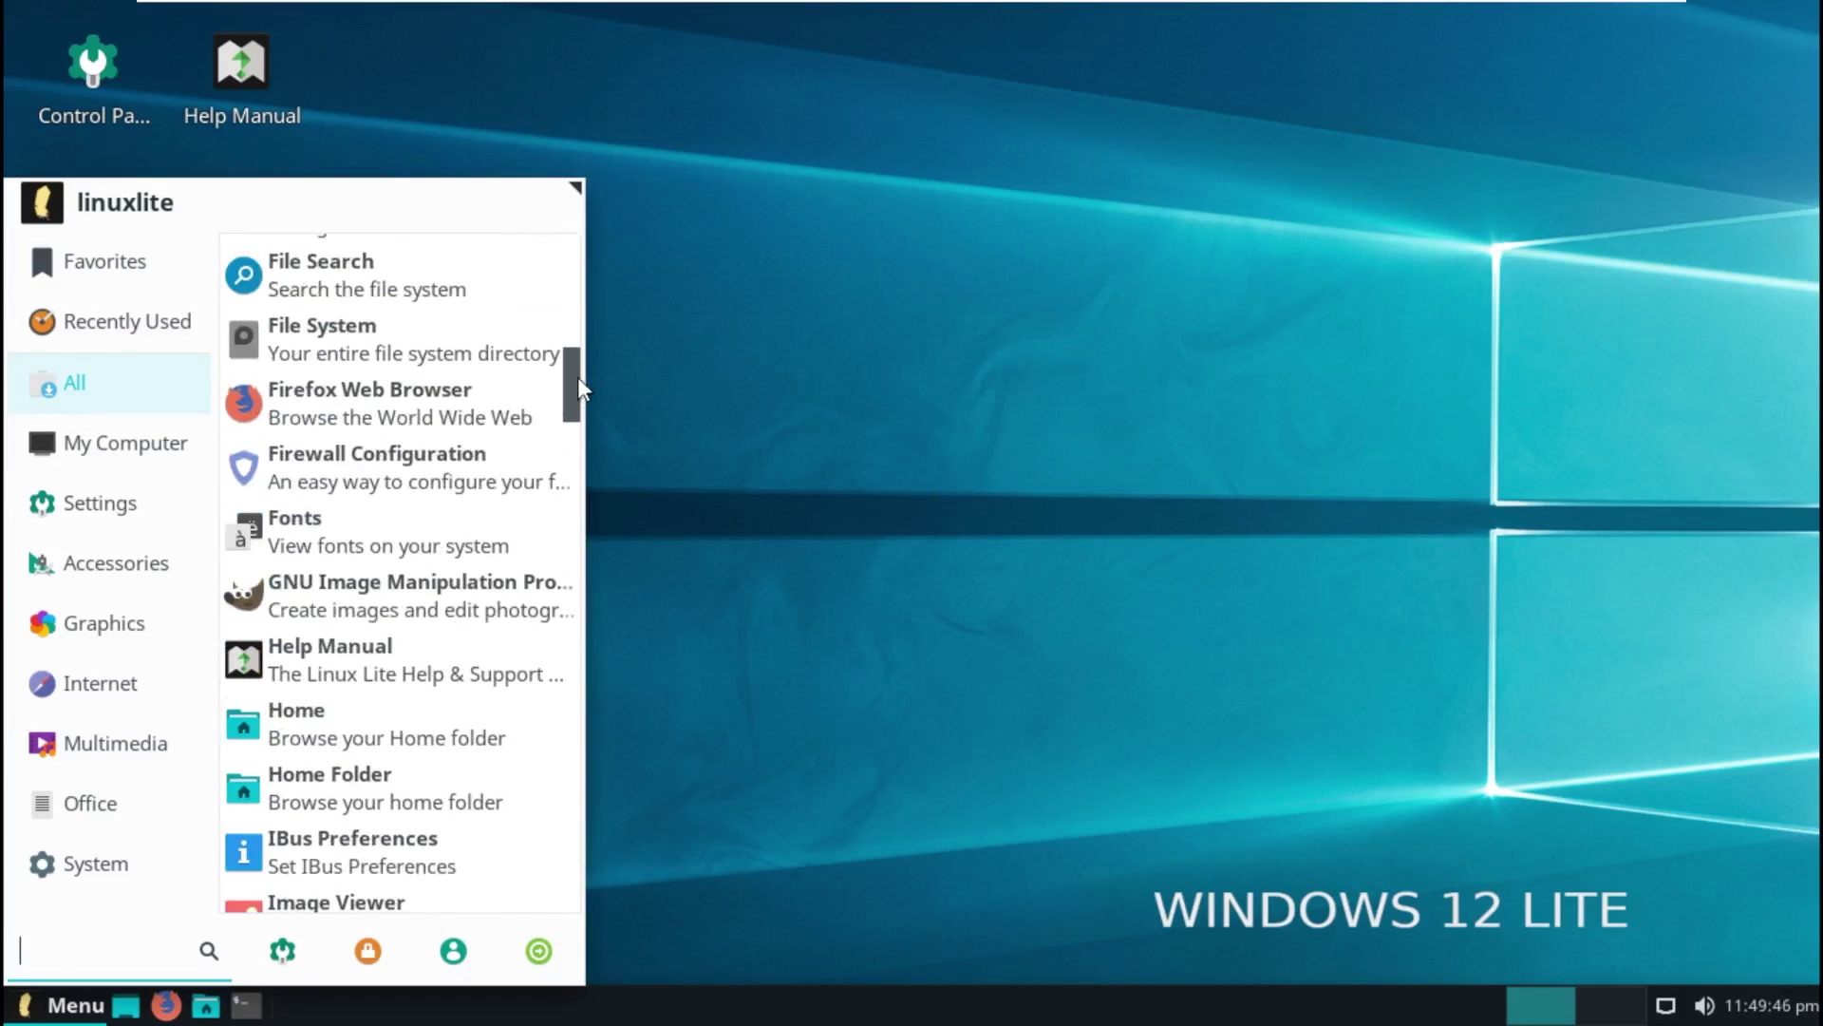
click(447, 481)
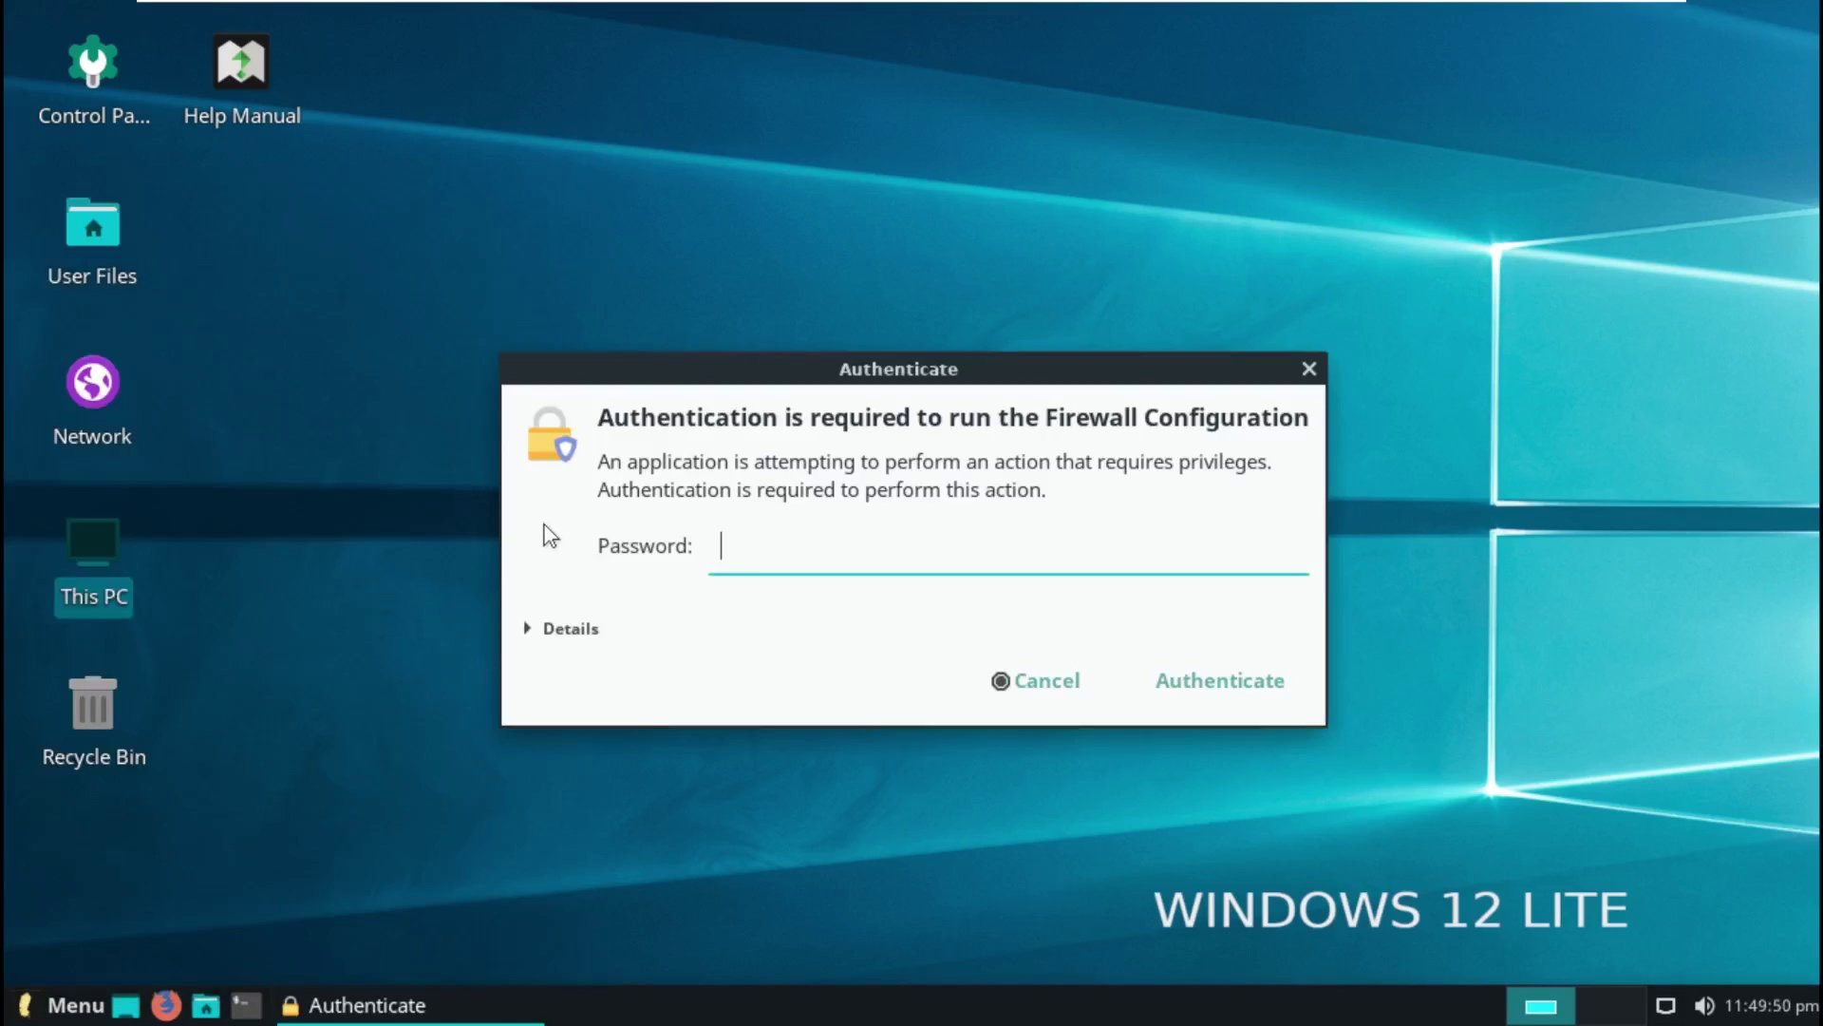
Step: Unlock the firewall with the administrator password and centre its window on screen
text(*****)
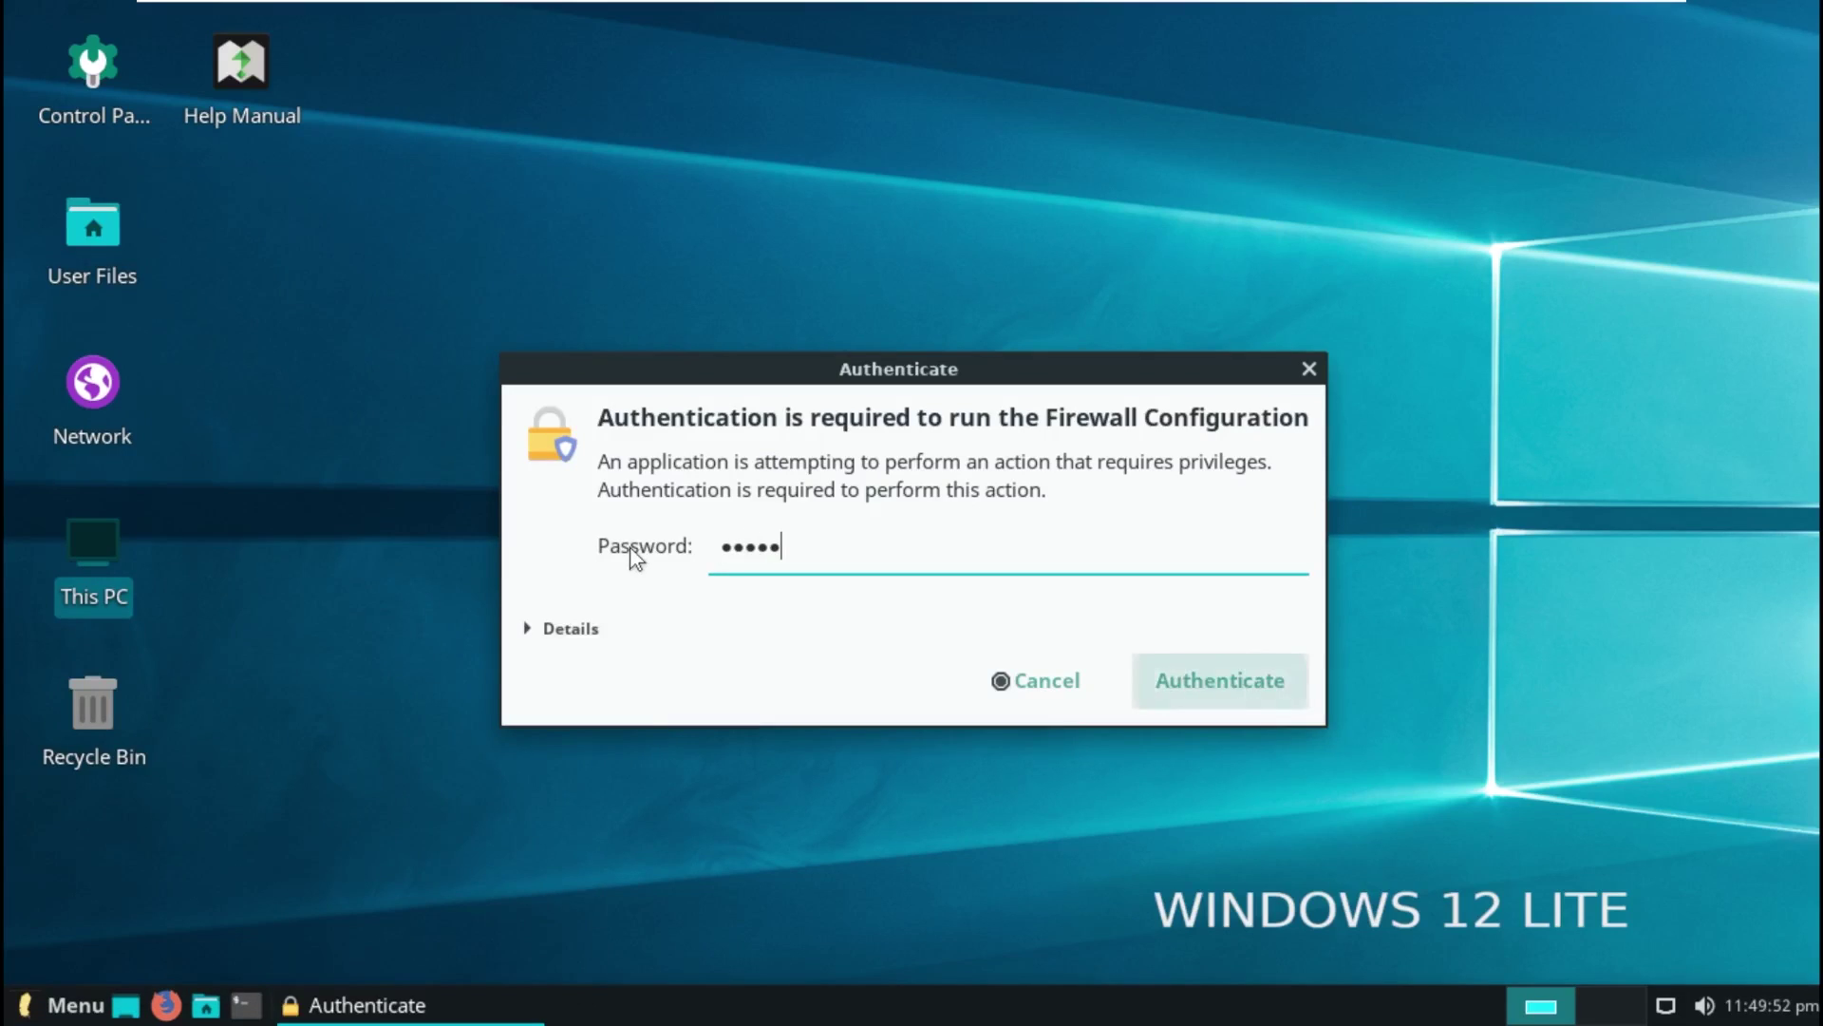
key(Return)
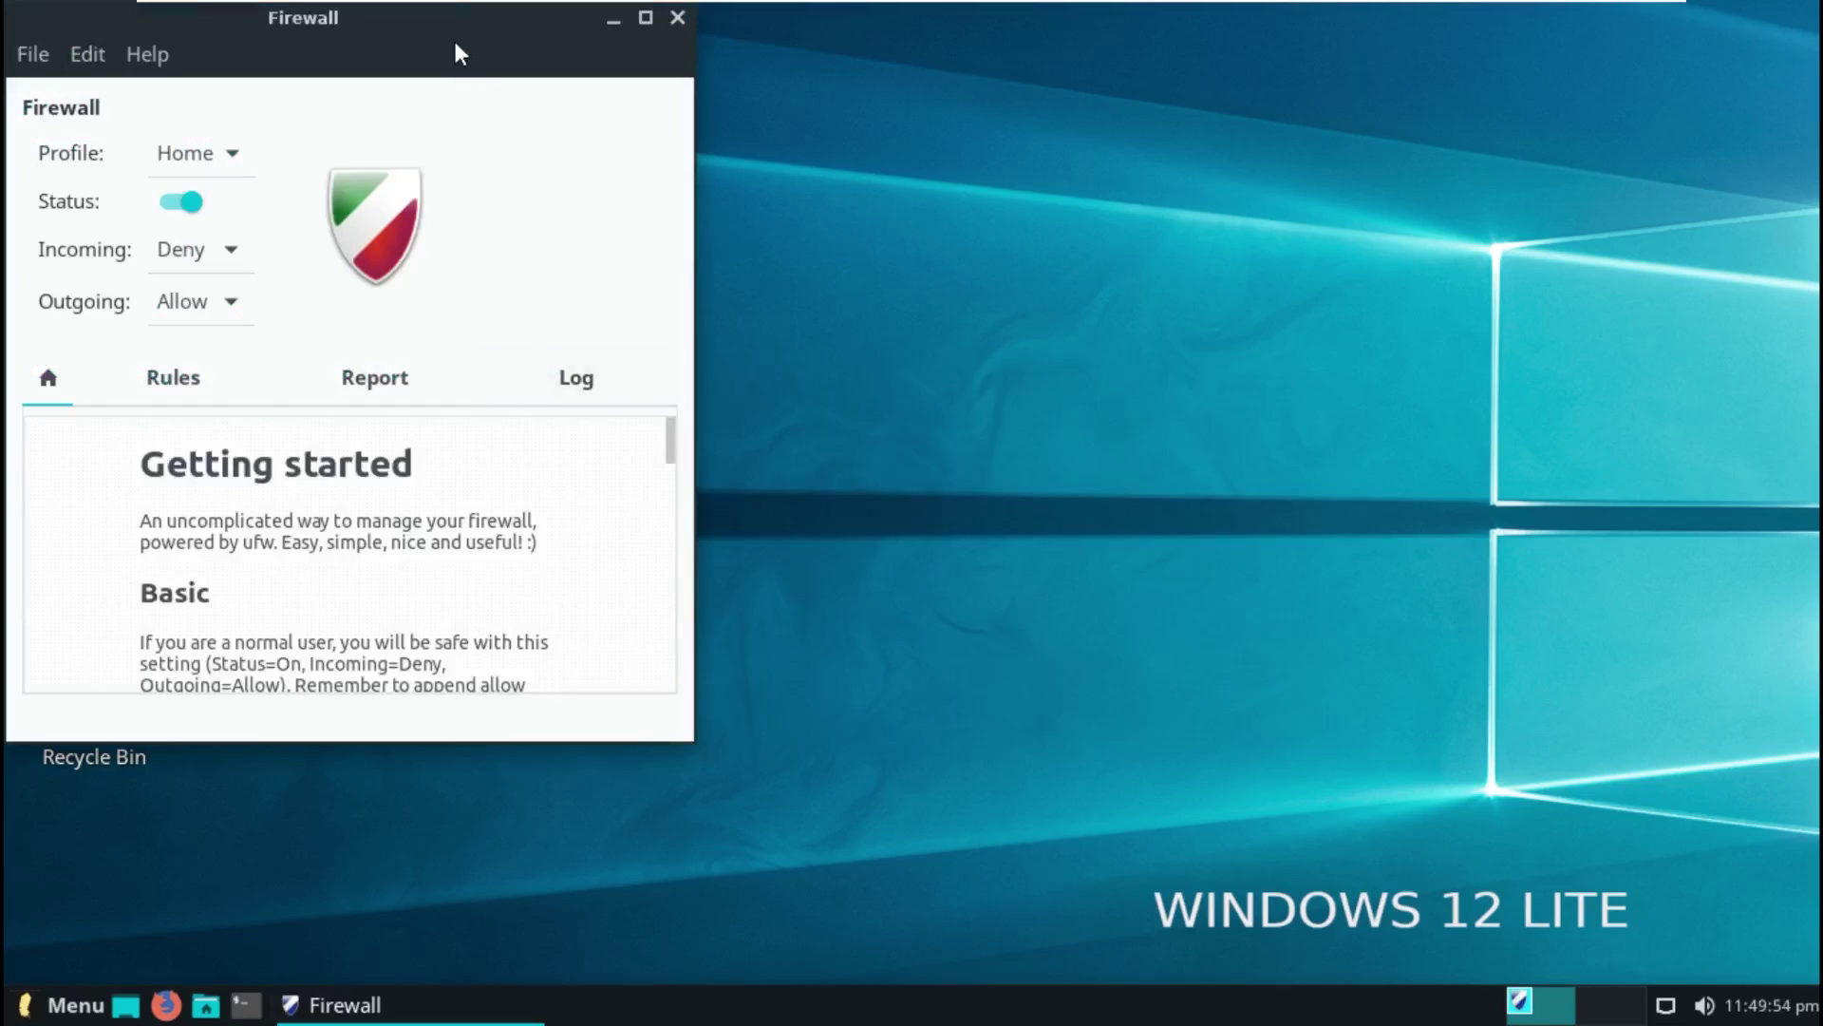
drag(455, 52, 801, 121)
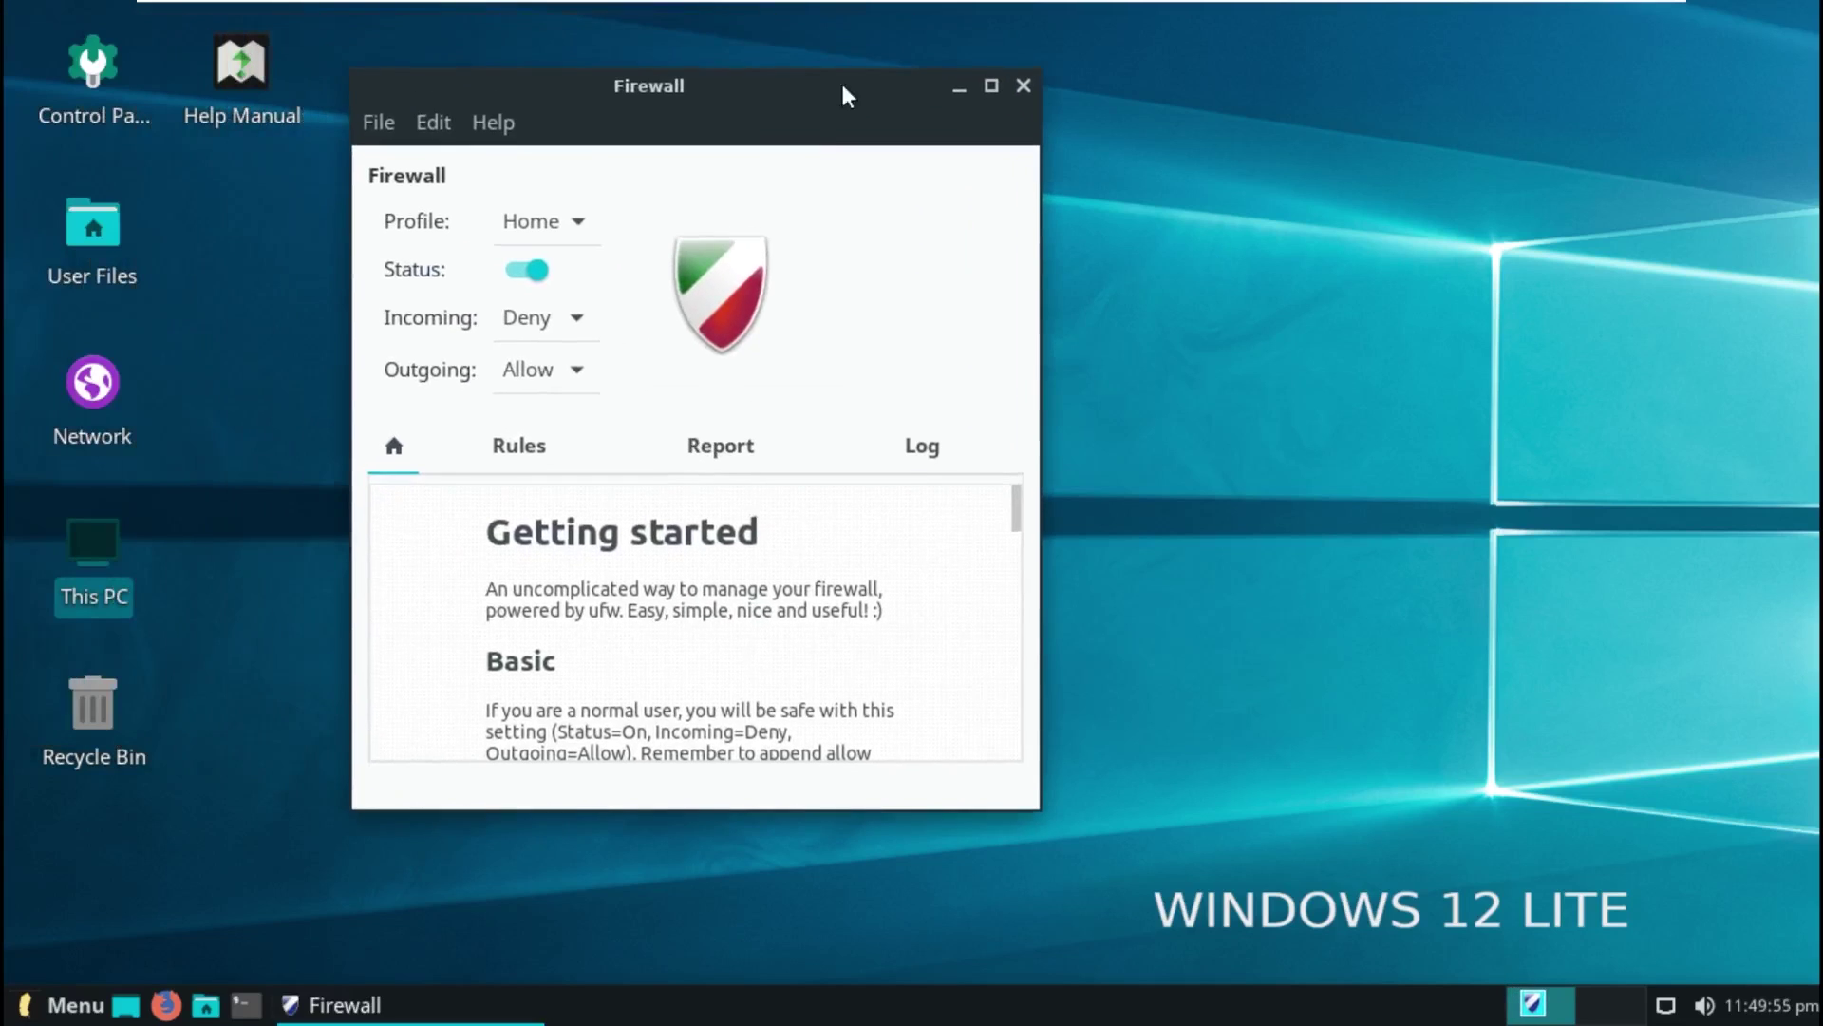
Step: Keep the Home profile with incoming traffic on Deny and outgoing on Allow
click(525, 230)
click(581, 228)
click(585, 229)
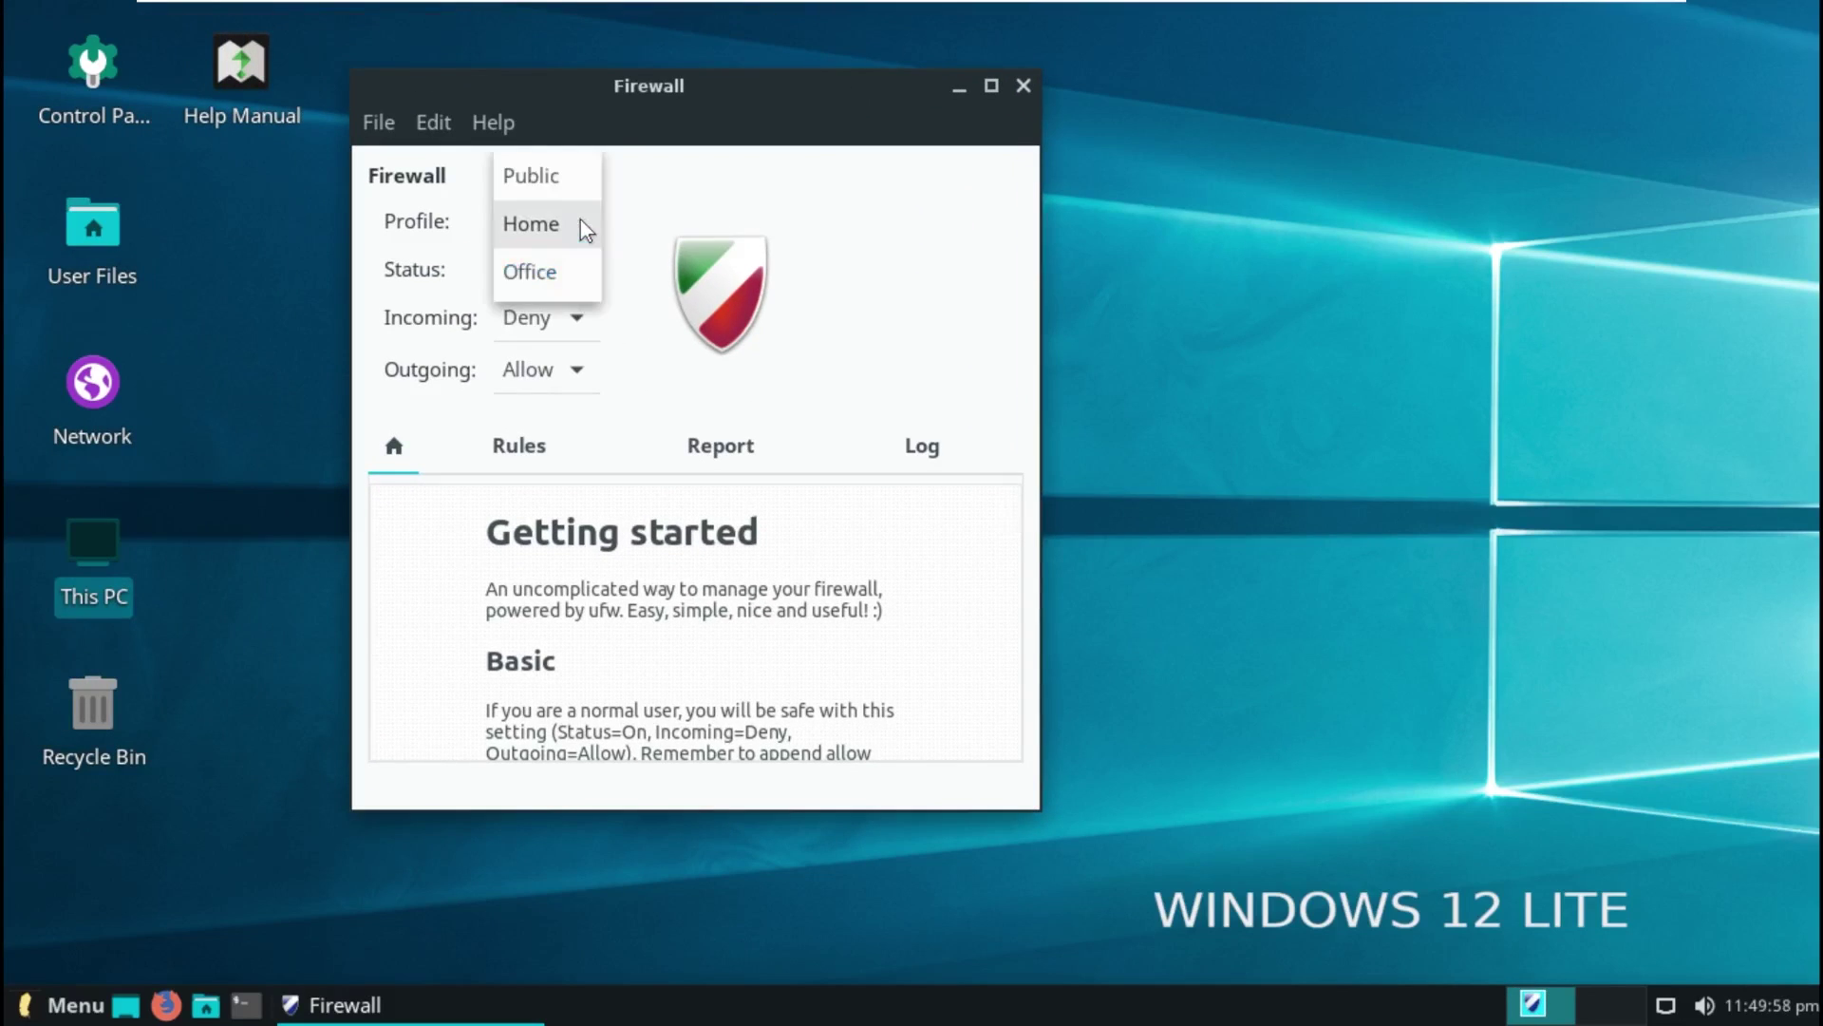
click(560, 224)
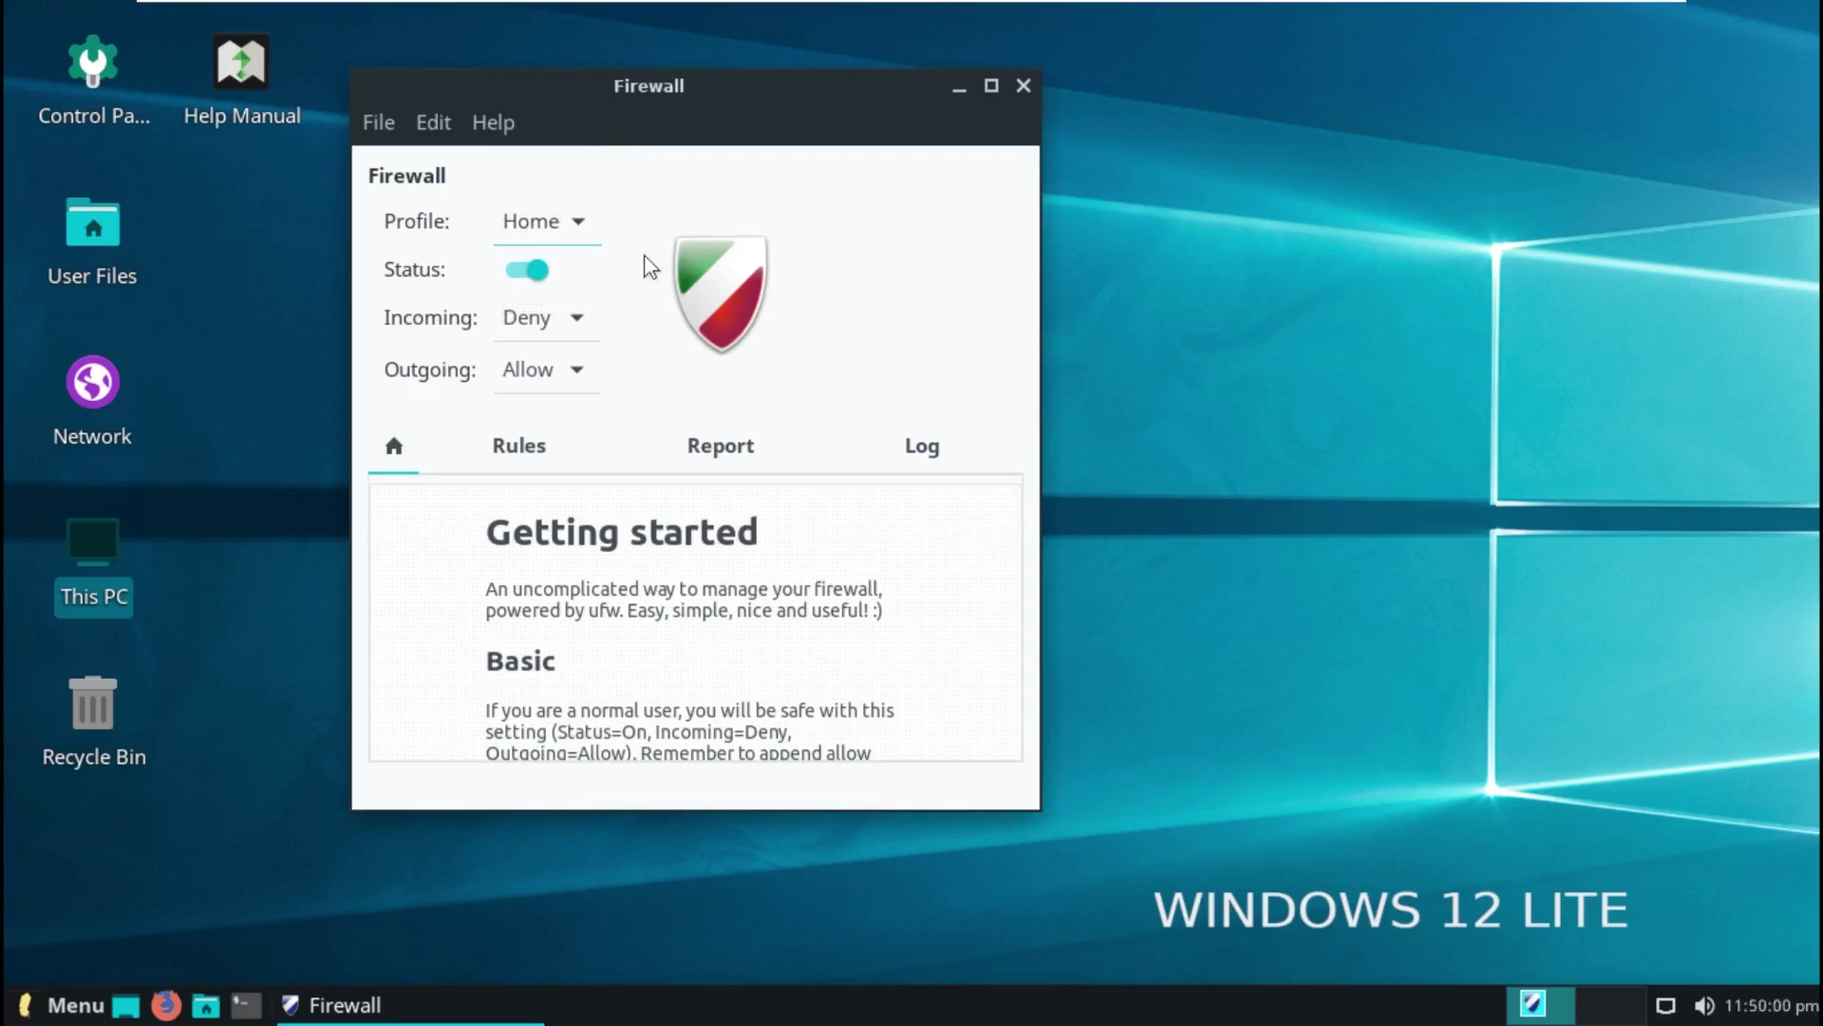
click(560, 323)
click(557, 316)
click(544, 373)
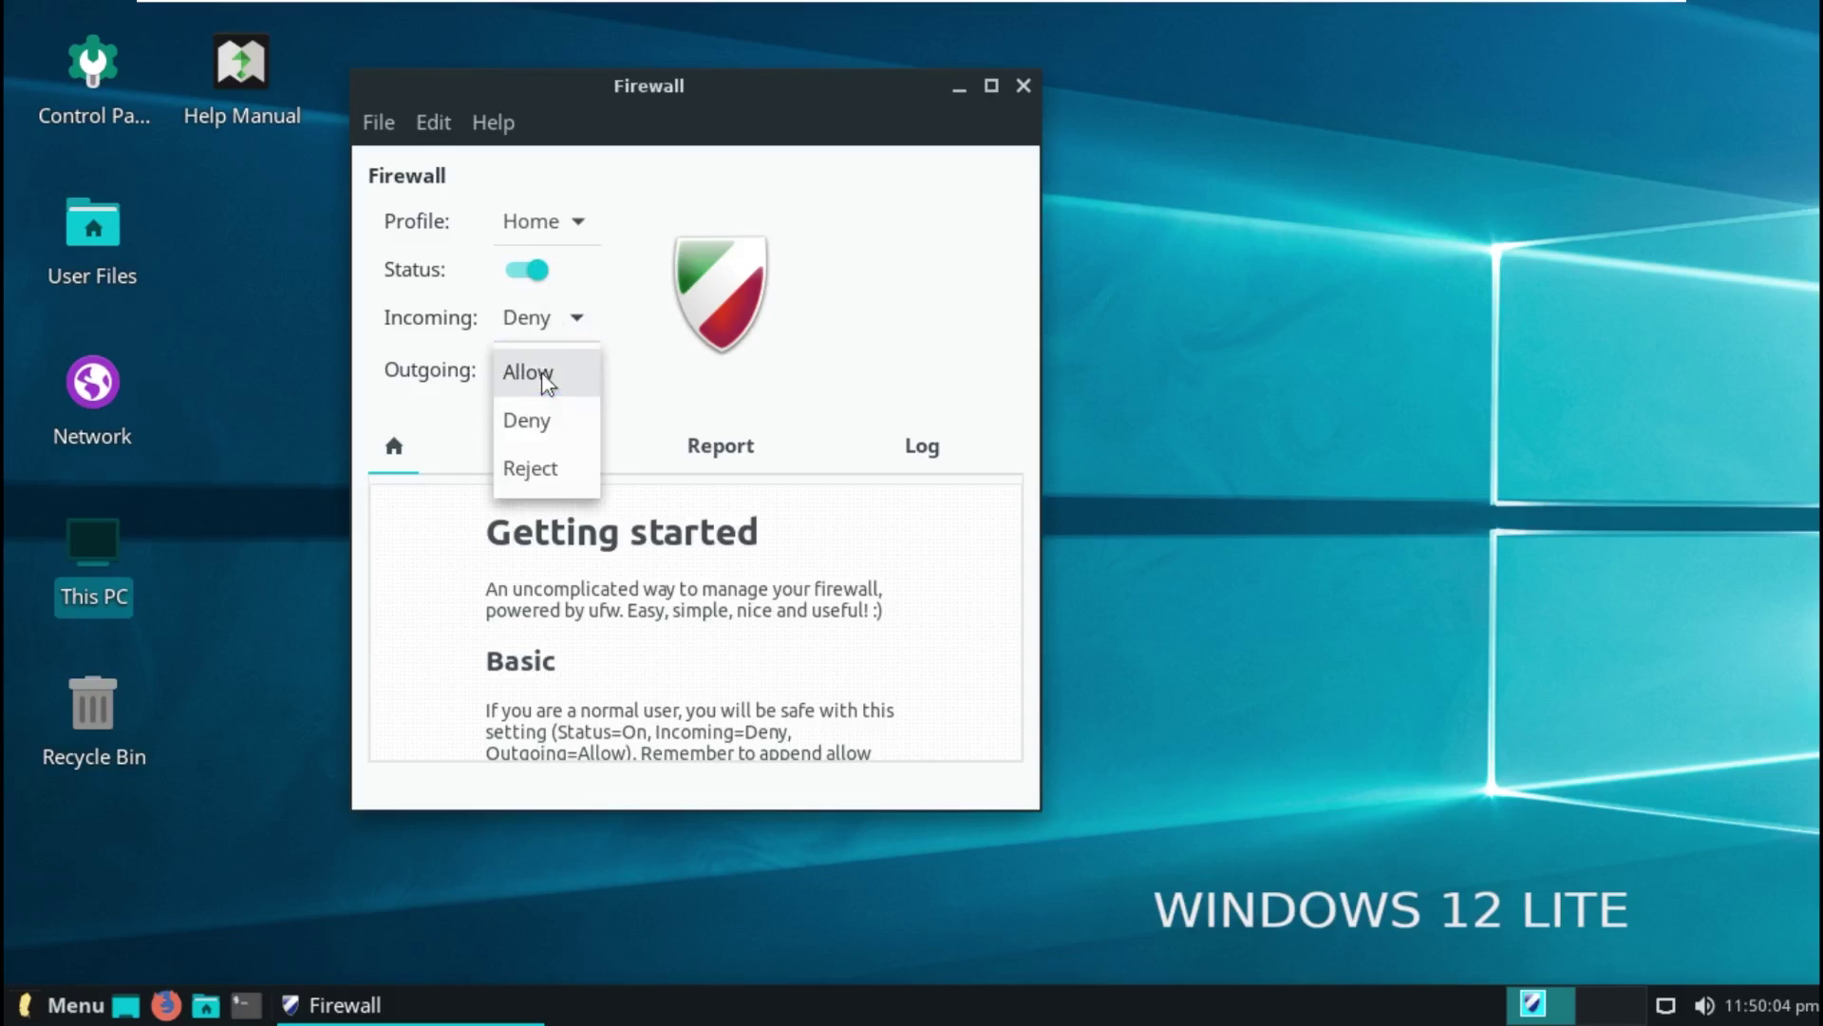
click(562, 382)
Step: Check the Rules list and the Report showing smbd and nmbd on ports 139, 445, 137
scroll(661, 570, down, 3)
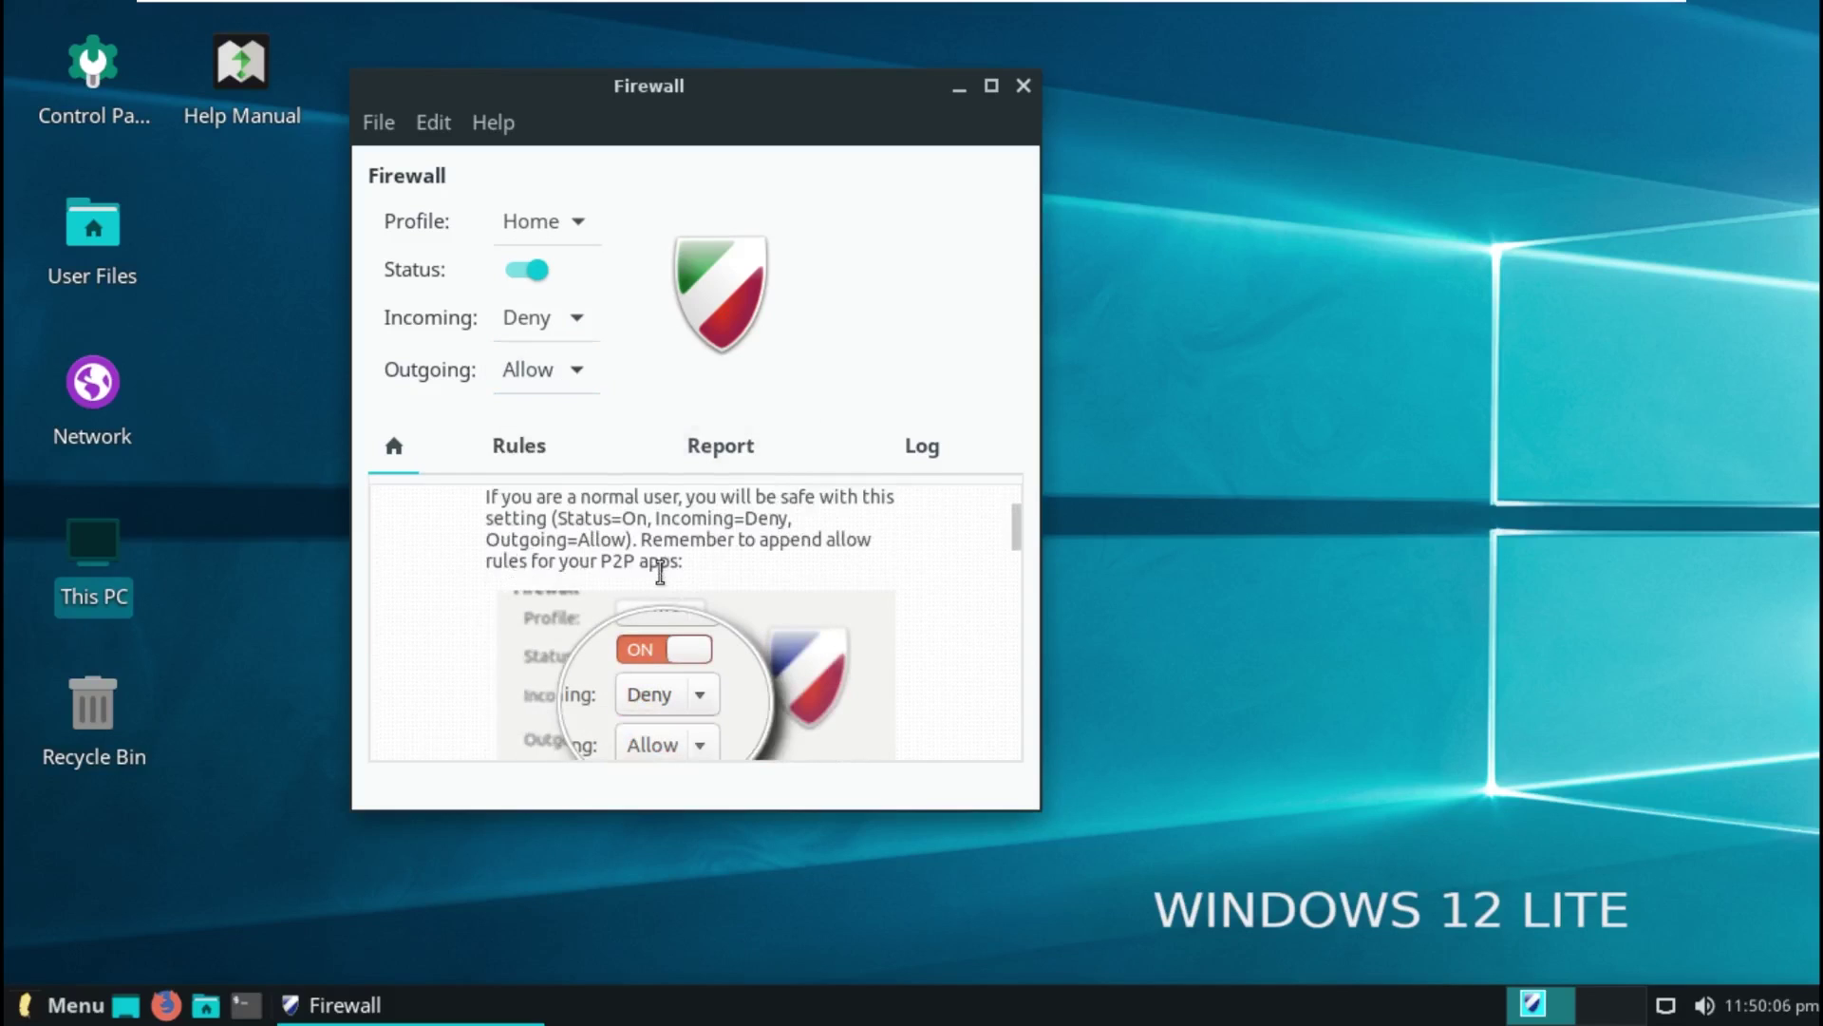
scroll(659, 570, down, 8)
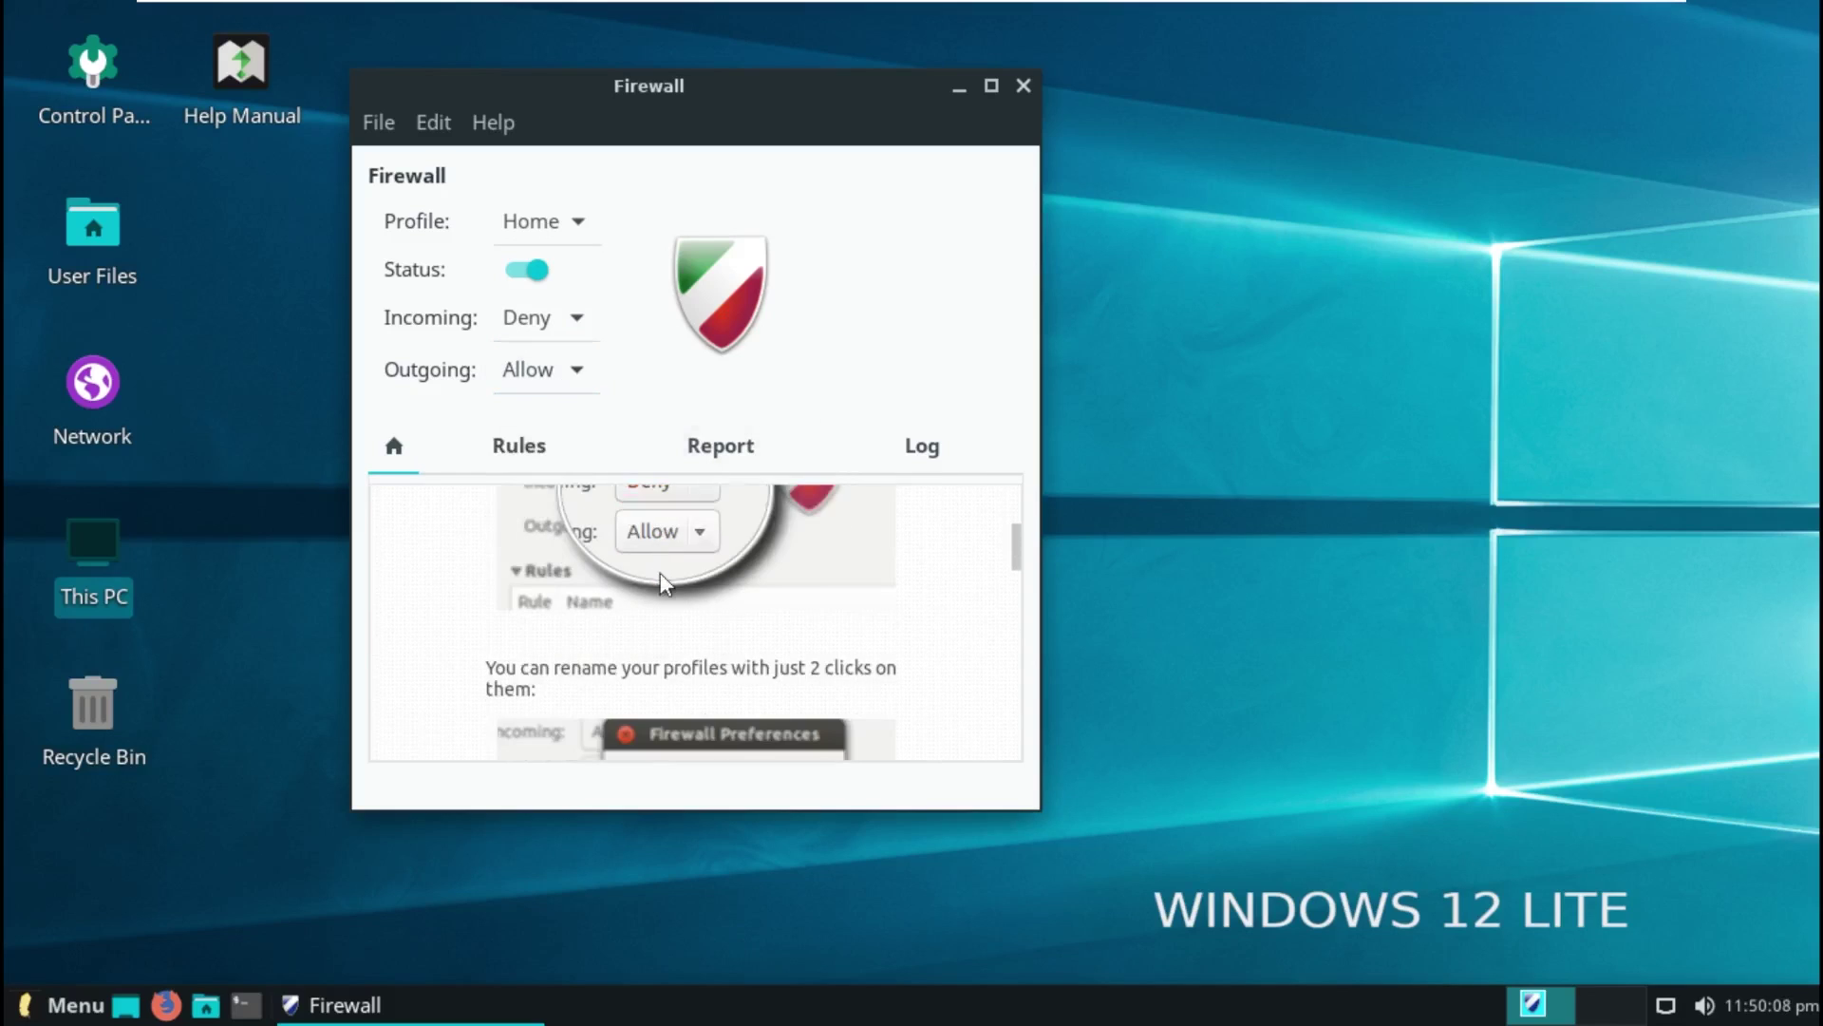
scroll(659, 572, up, 1)
scroll(659, 573, down, 3)
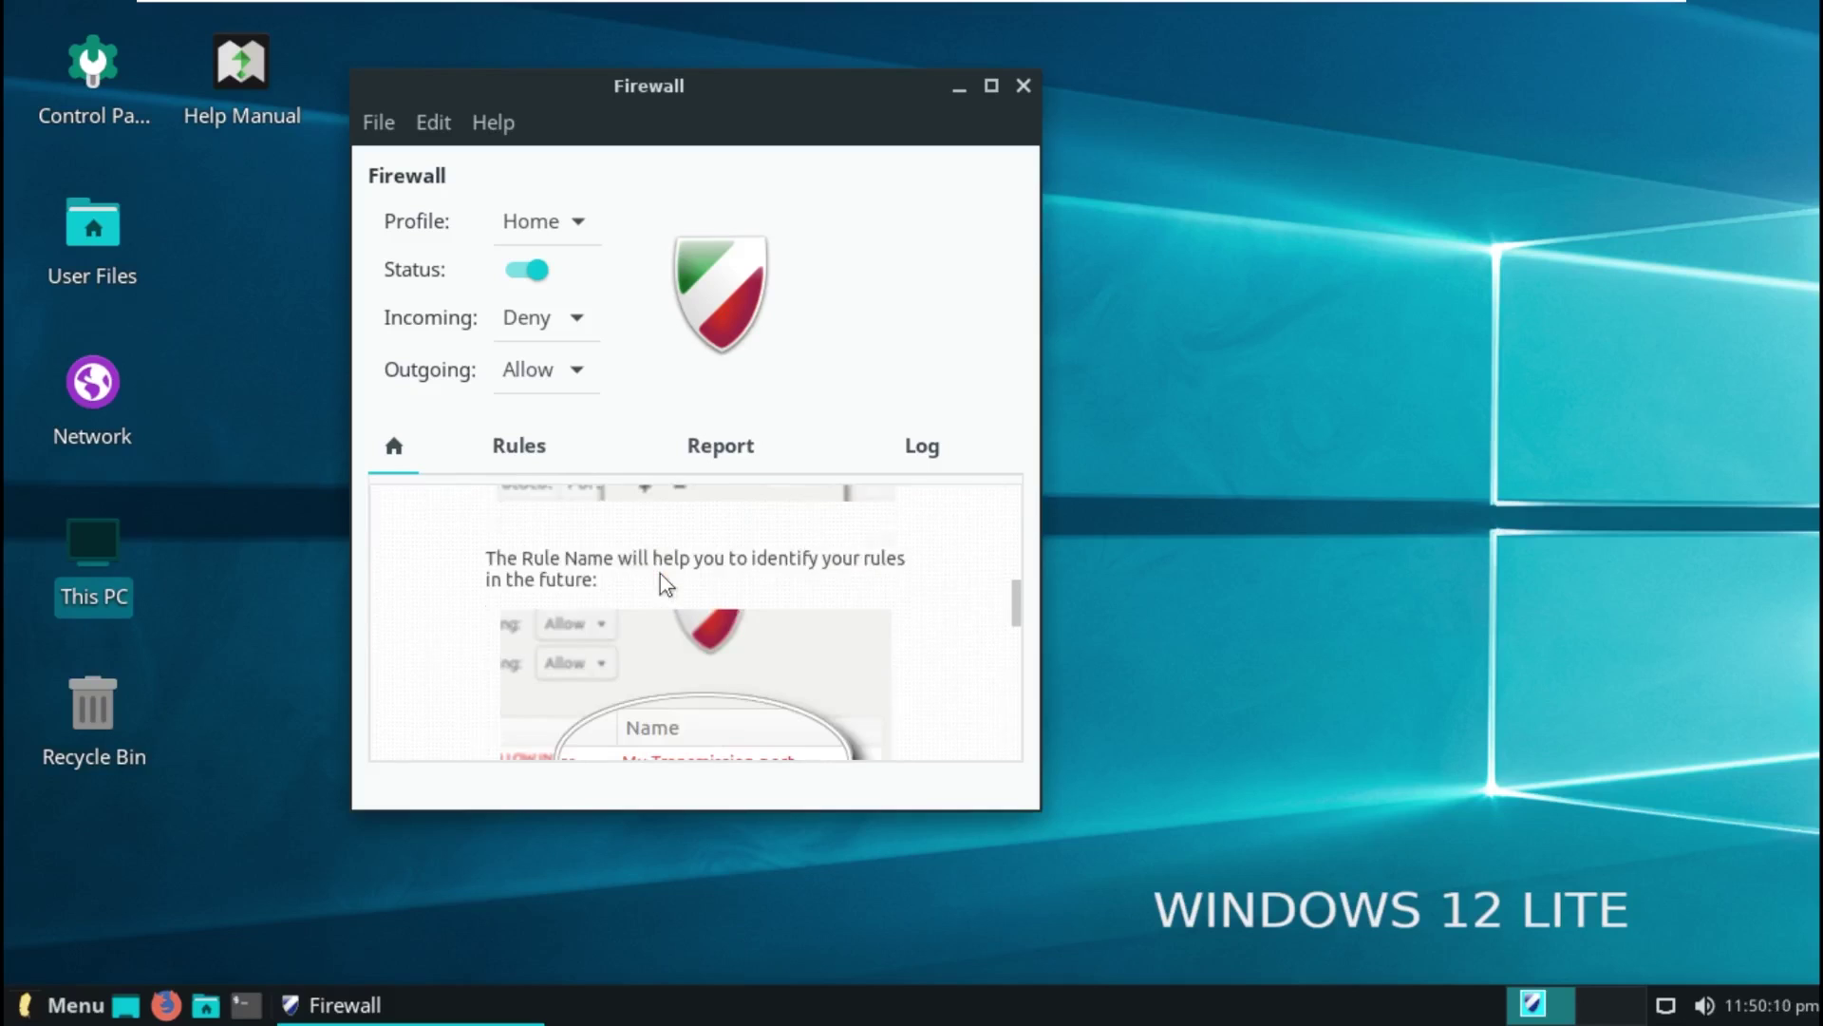
scroll(558, 612, down, 3)
click(542, 443)
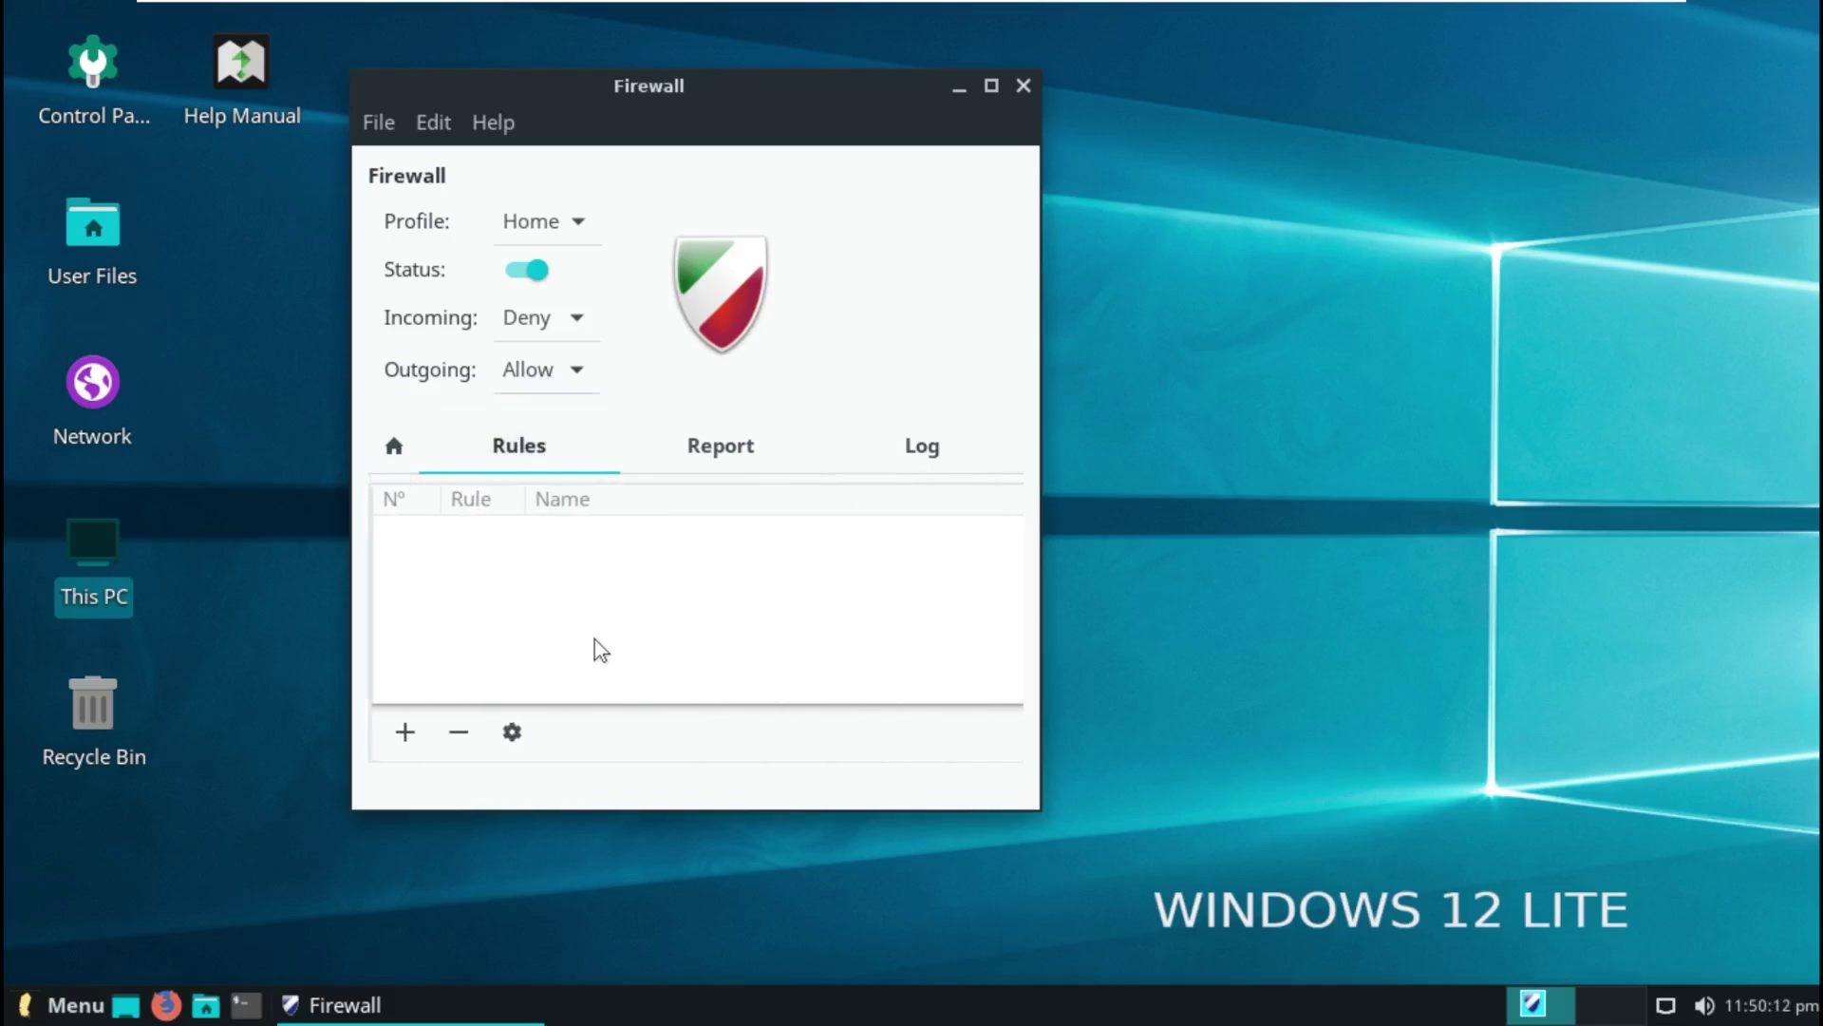
click(696, 447)
click(526, 446)
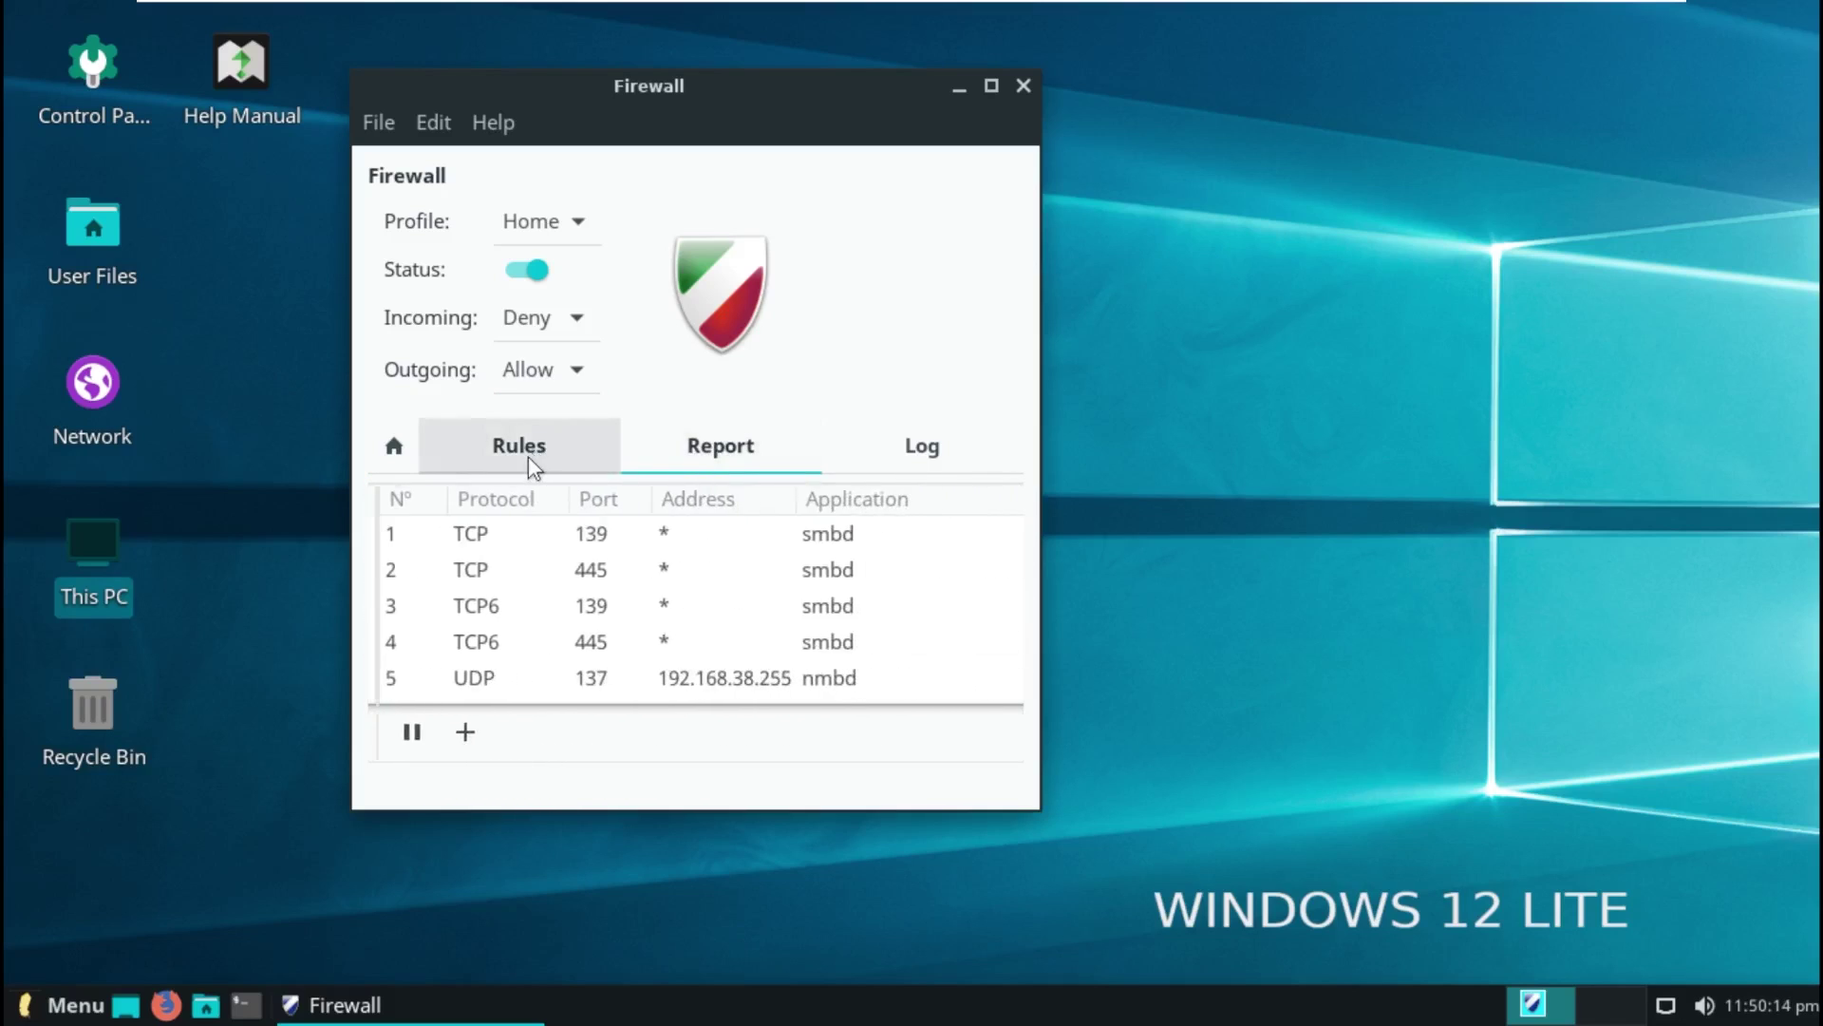
Step: Start a new firewall rule with policy Deny and direction Out
click(400, 732)
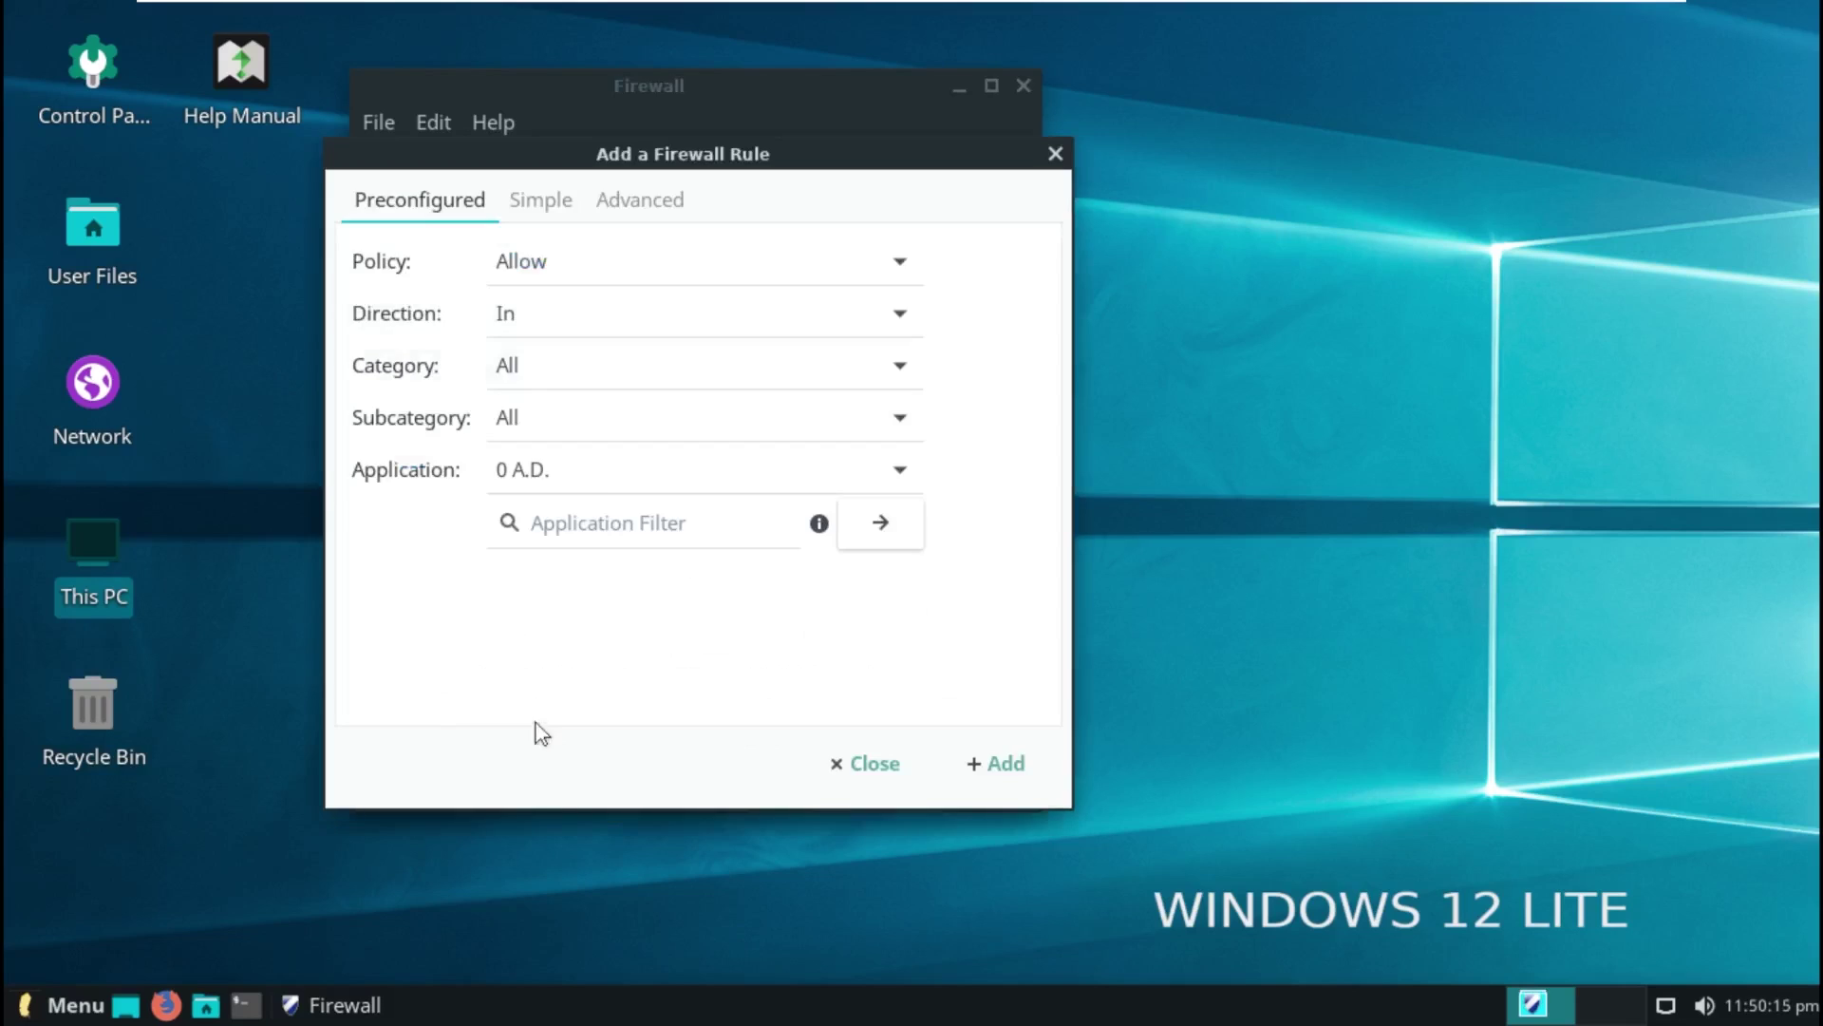
click(618, 275)
click(599, 310)
click(578, 323)
click(589, 366)
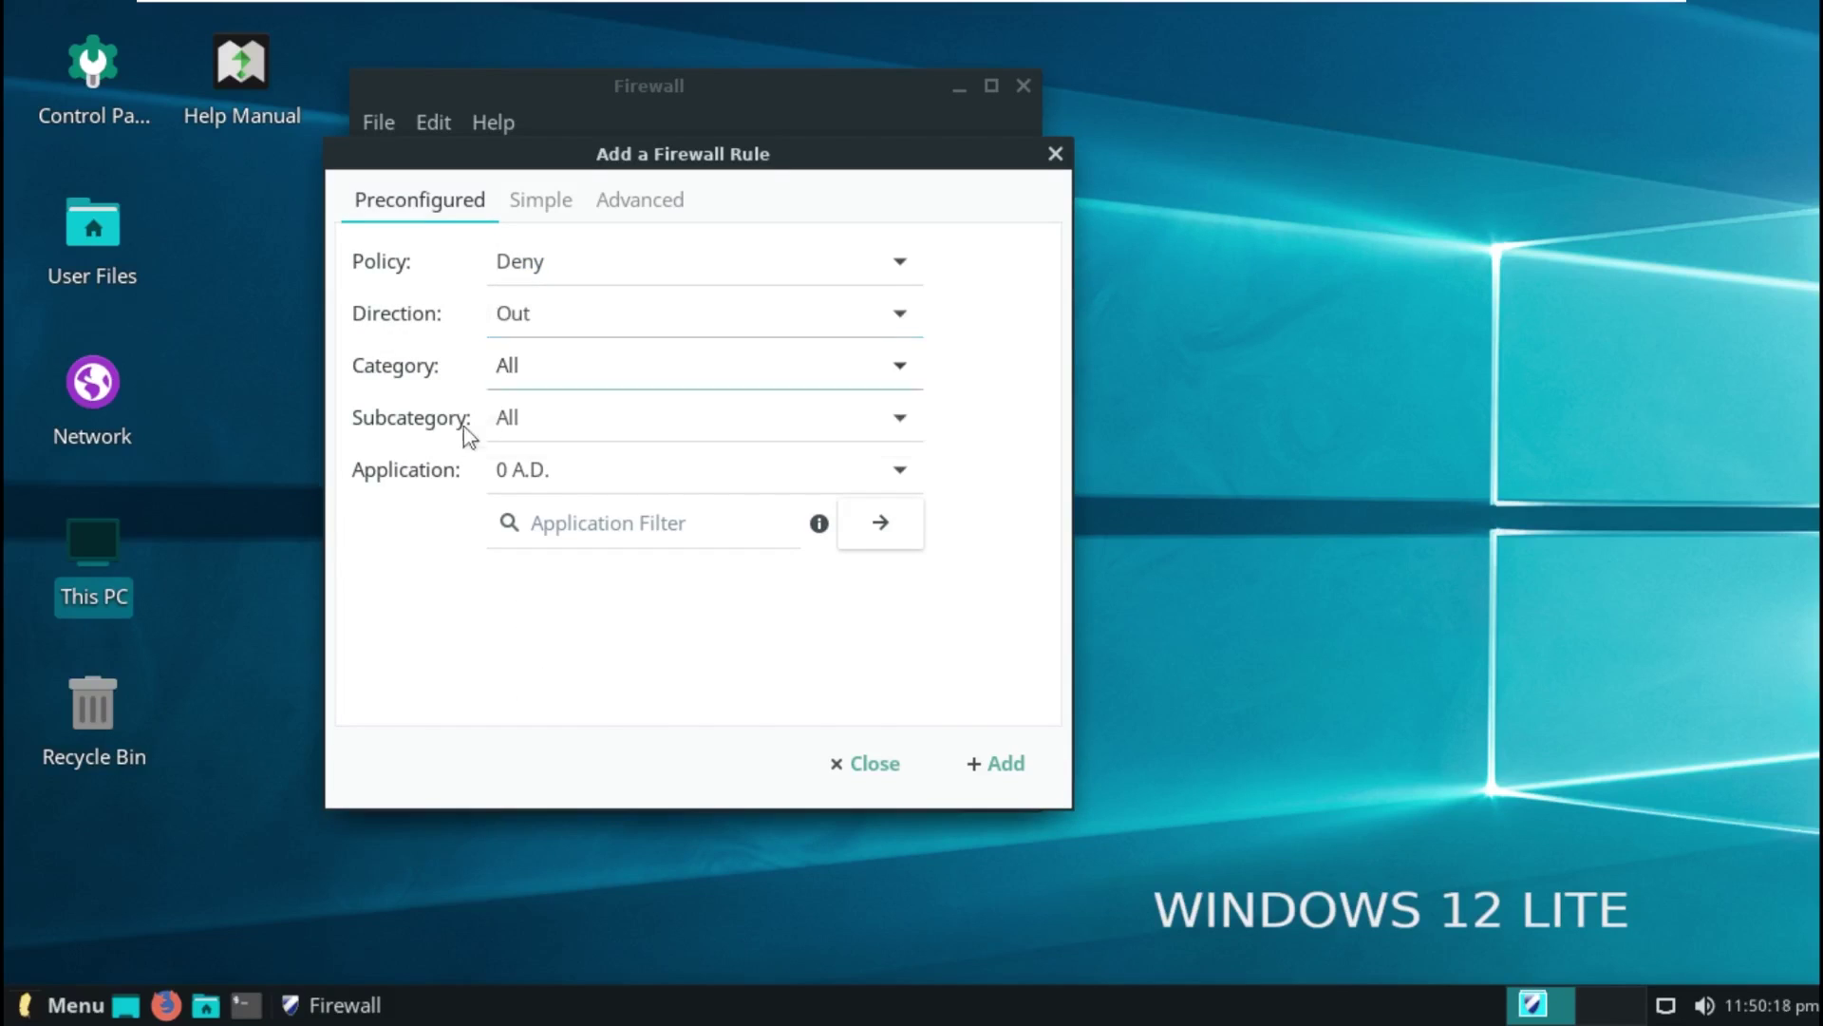
Step: Leave category and subcategory at All and pick Armagetron Advanced as the application
click(508, 368)
click(426, 591)
click(528, 367)
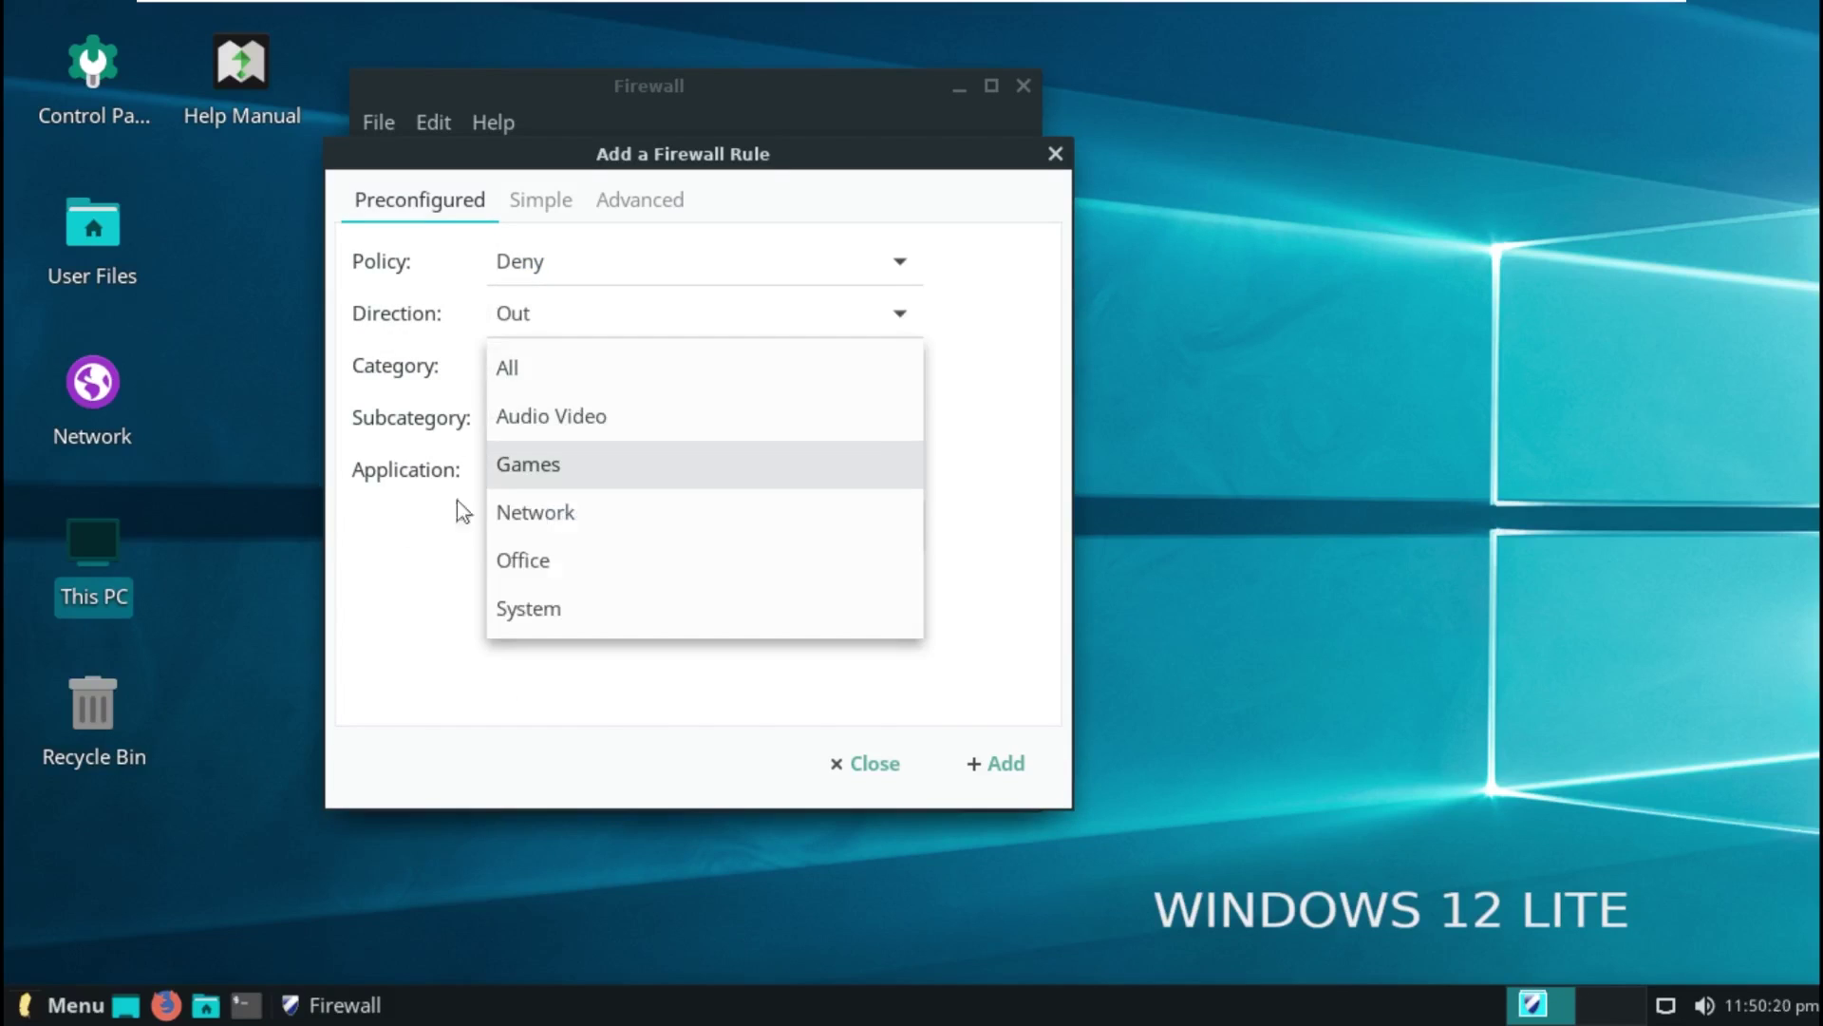
click(461, 509)
click(540, 423)
click(540, 425)
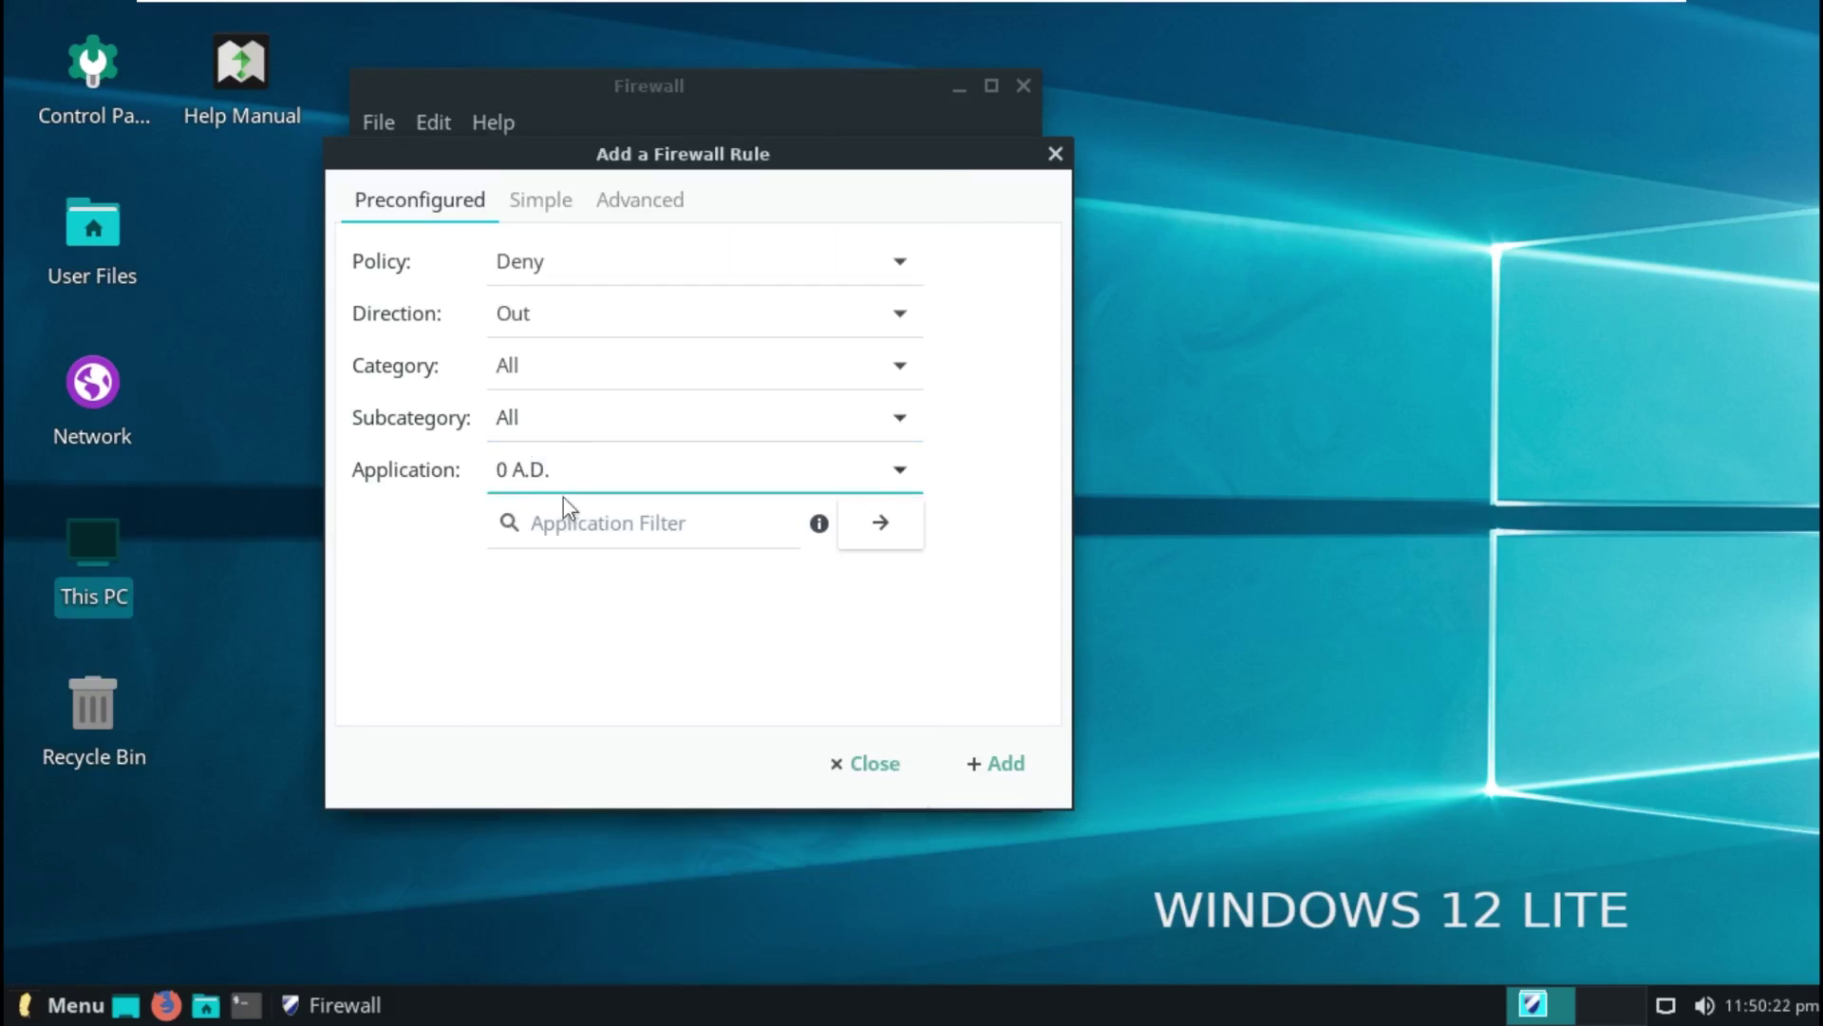
click(568, 477)
click(568, 477)
click(646, 480)
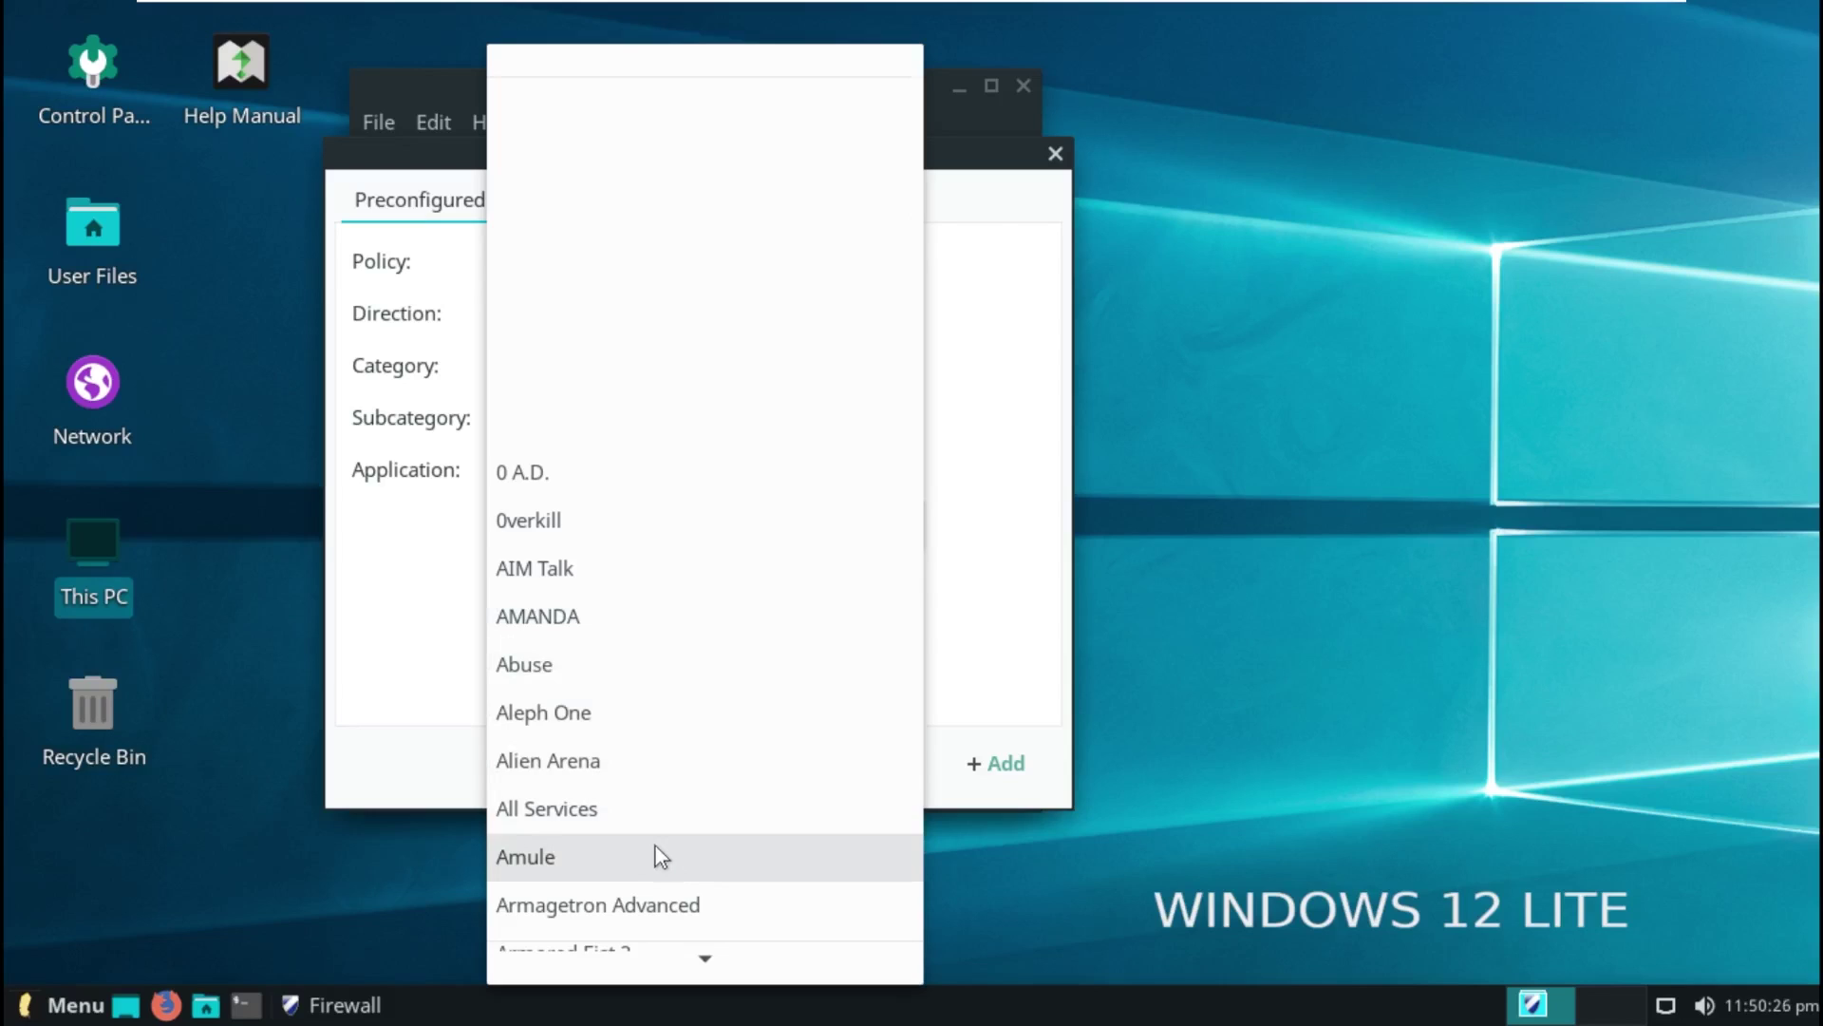
click(709, 901)
click(665, 472)
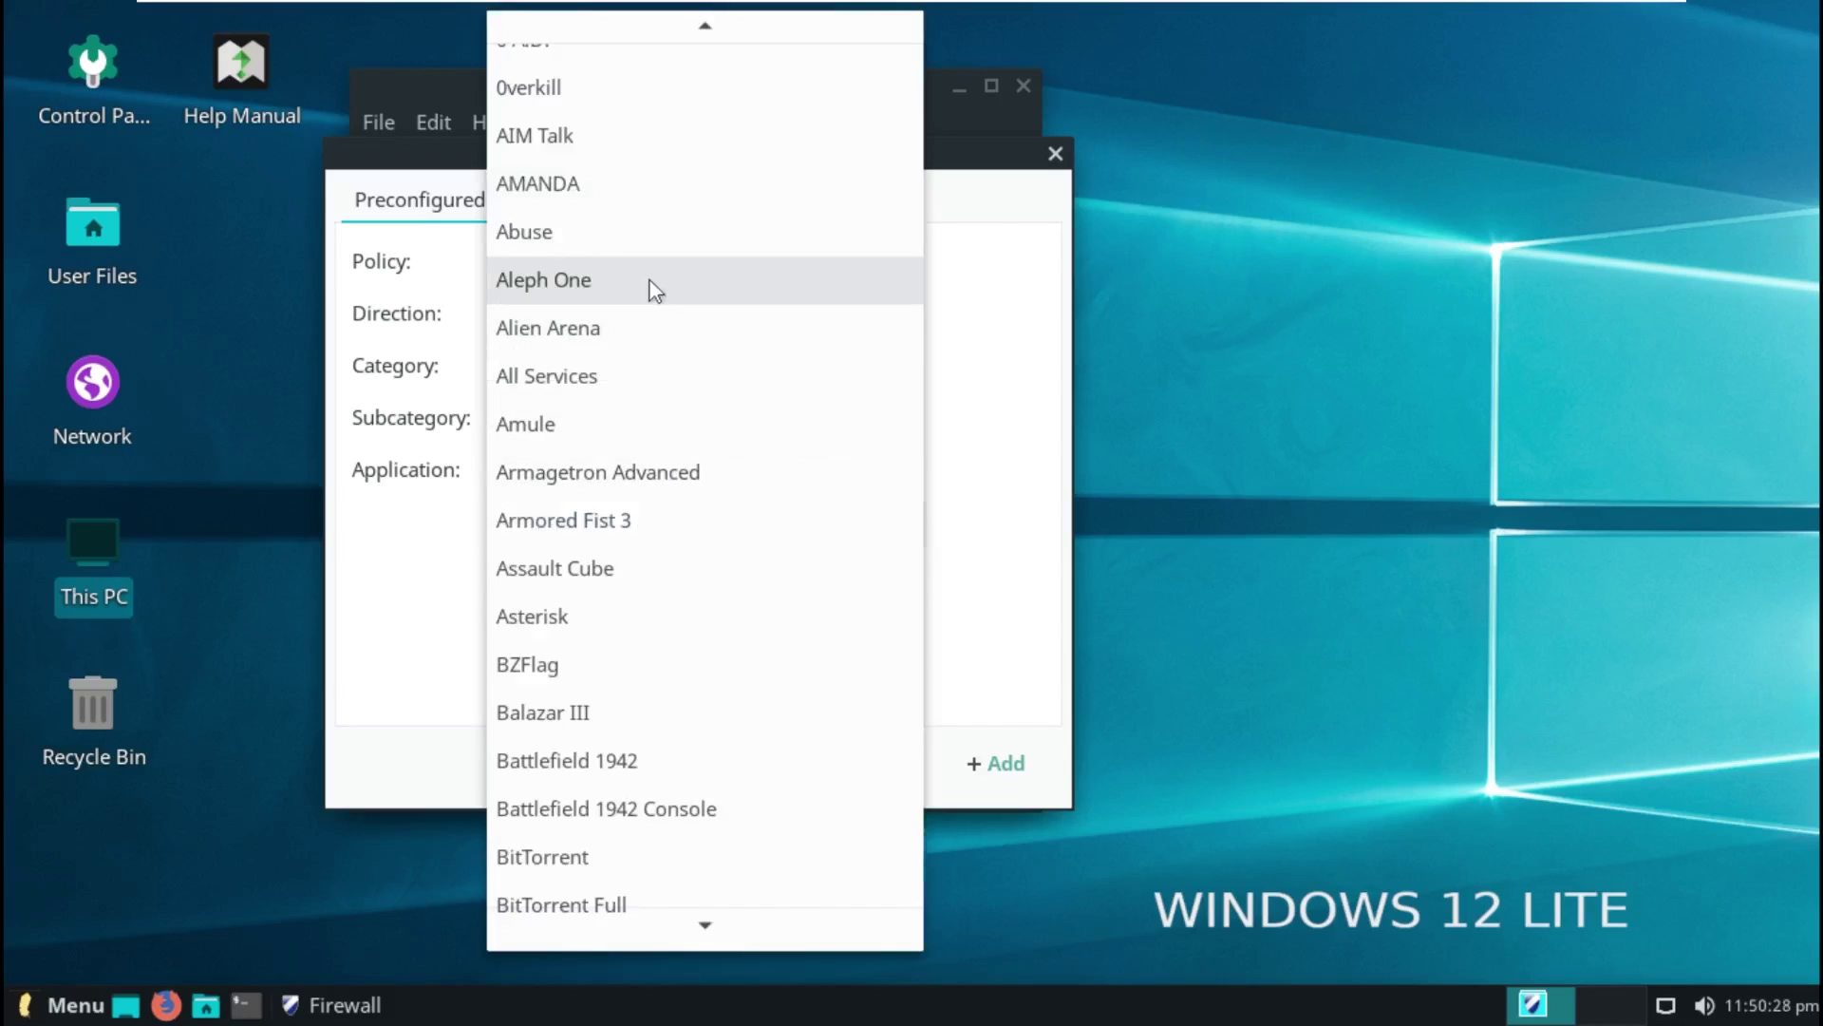
scroll(614, 163, up, 1)
click(406, 642)
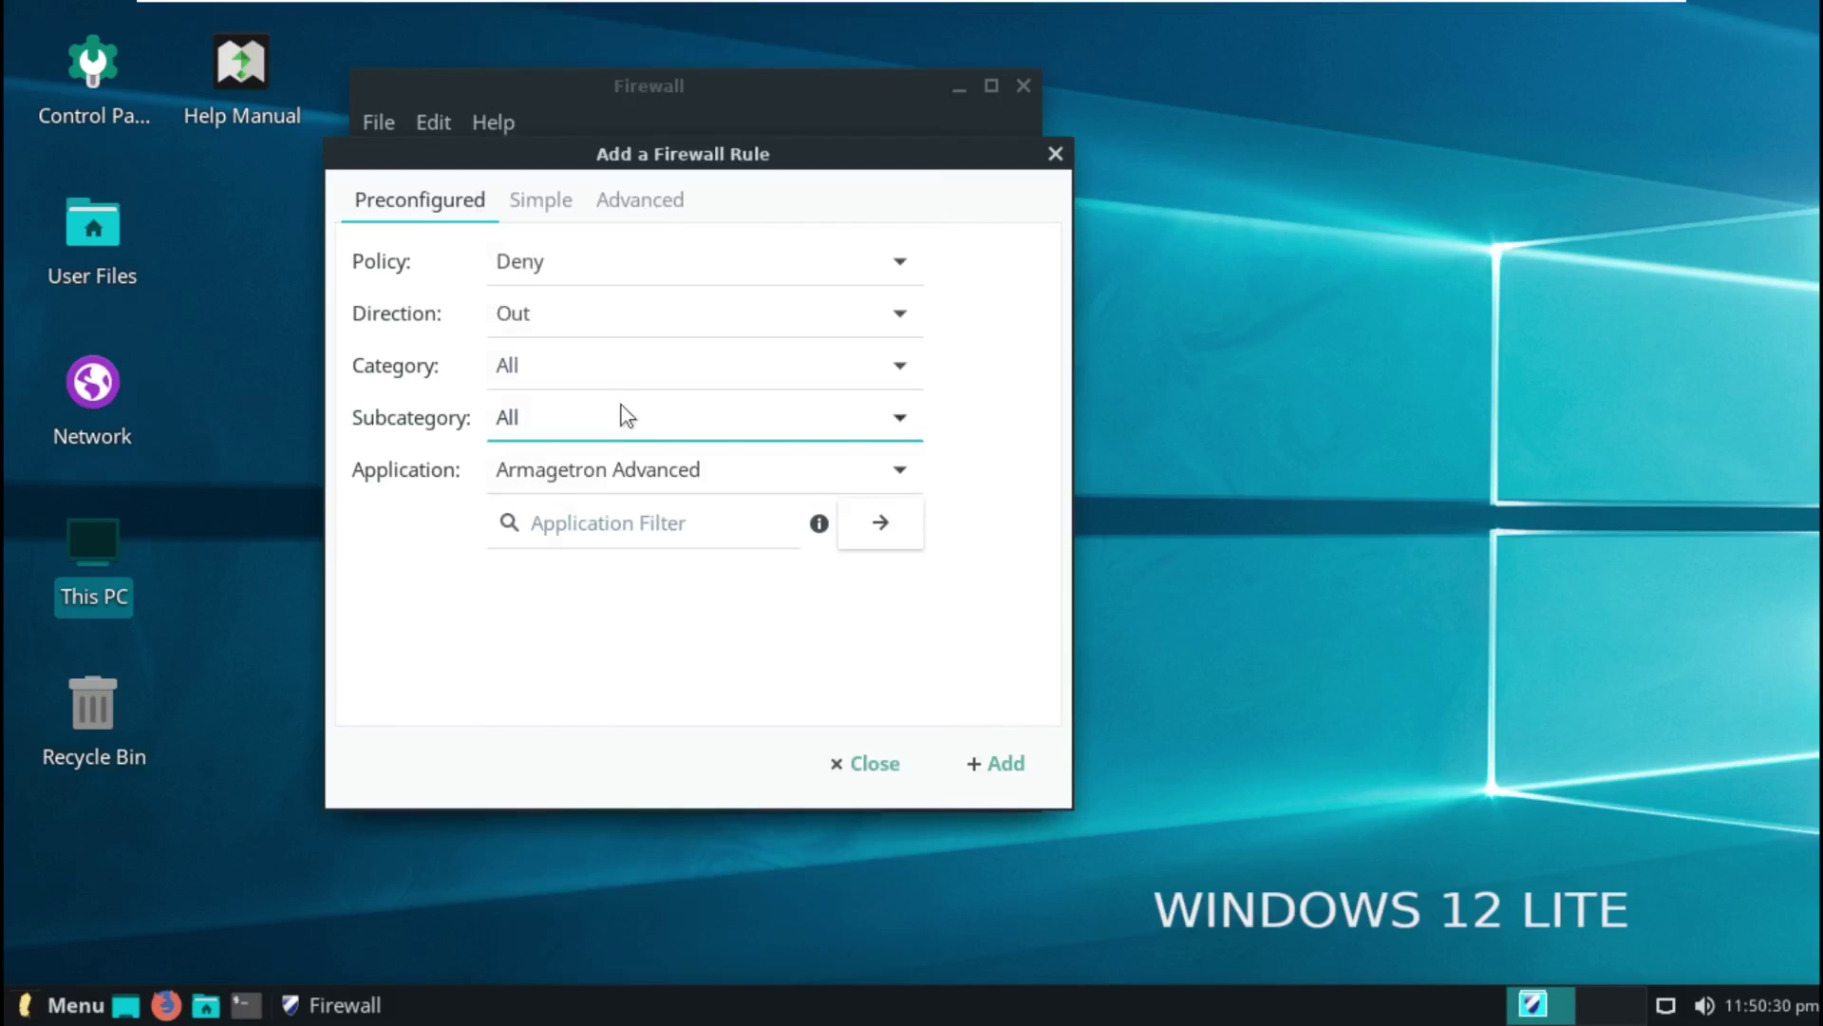
Step: In the advanced rule form, name the rule 'Outbound 443' and raise its insert position
click(541, 199)
click(646, 205)
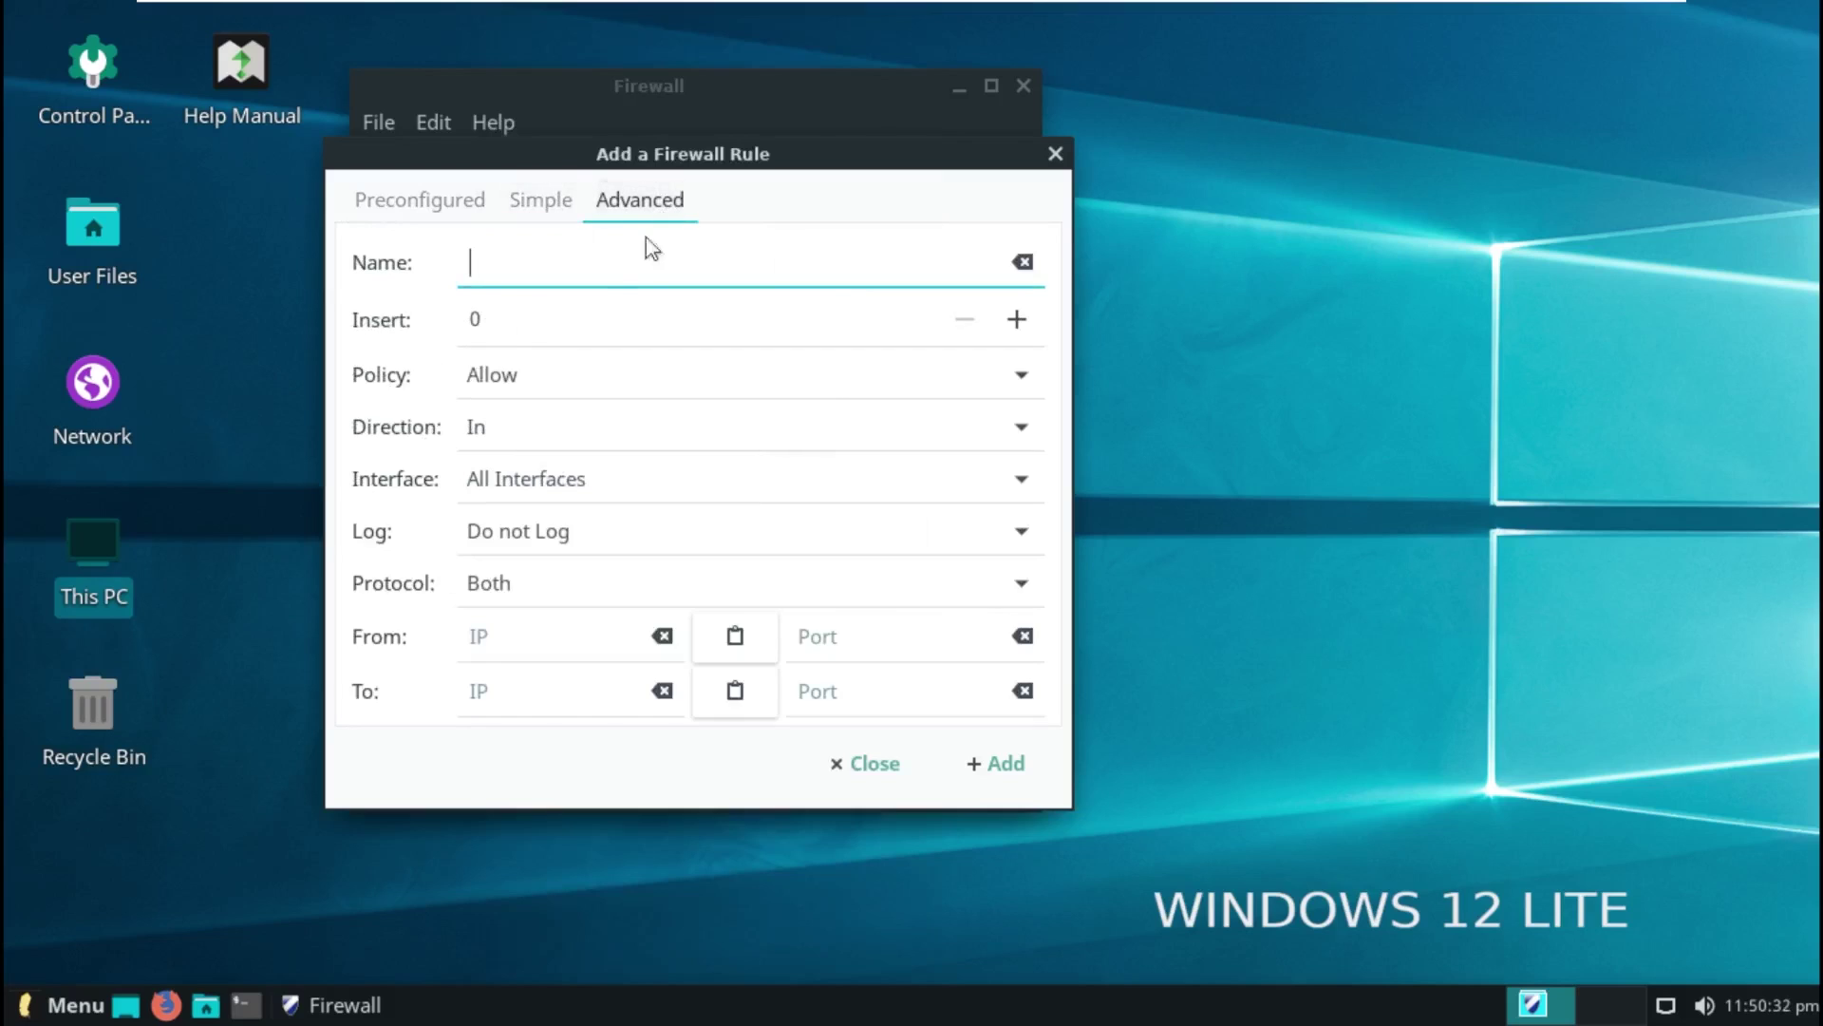
scroll(533, 530, down, 2)
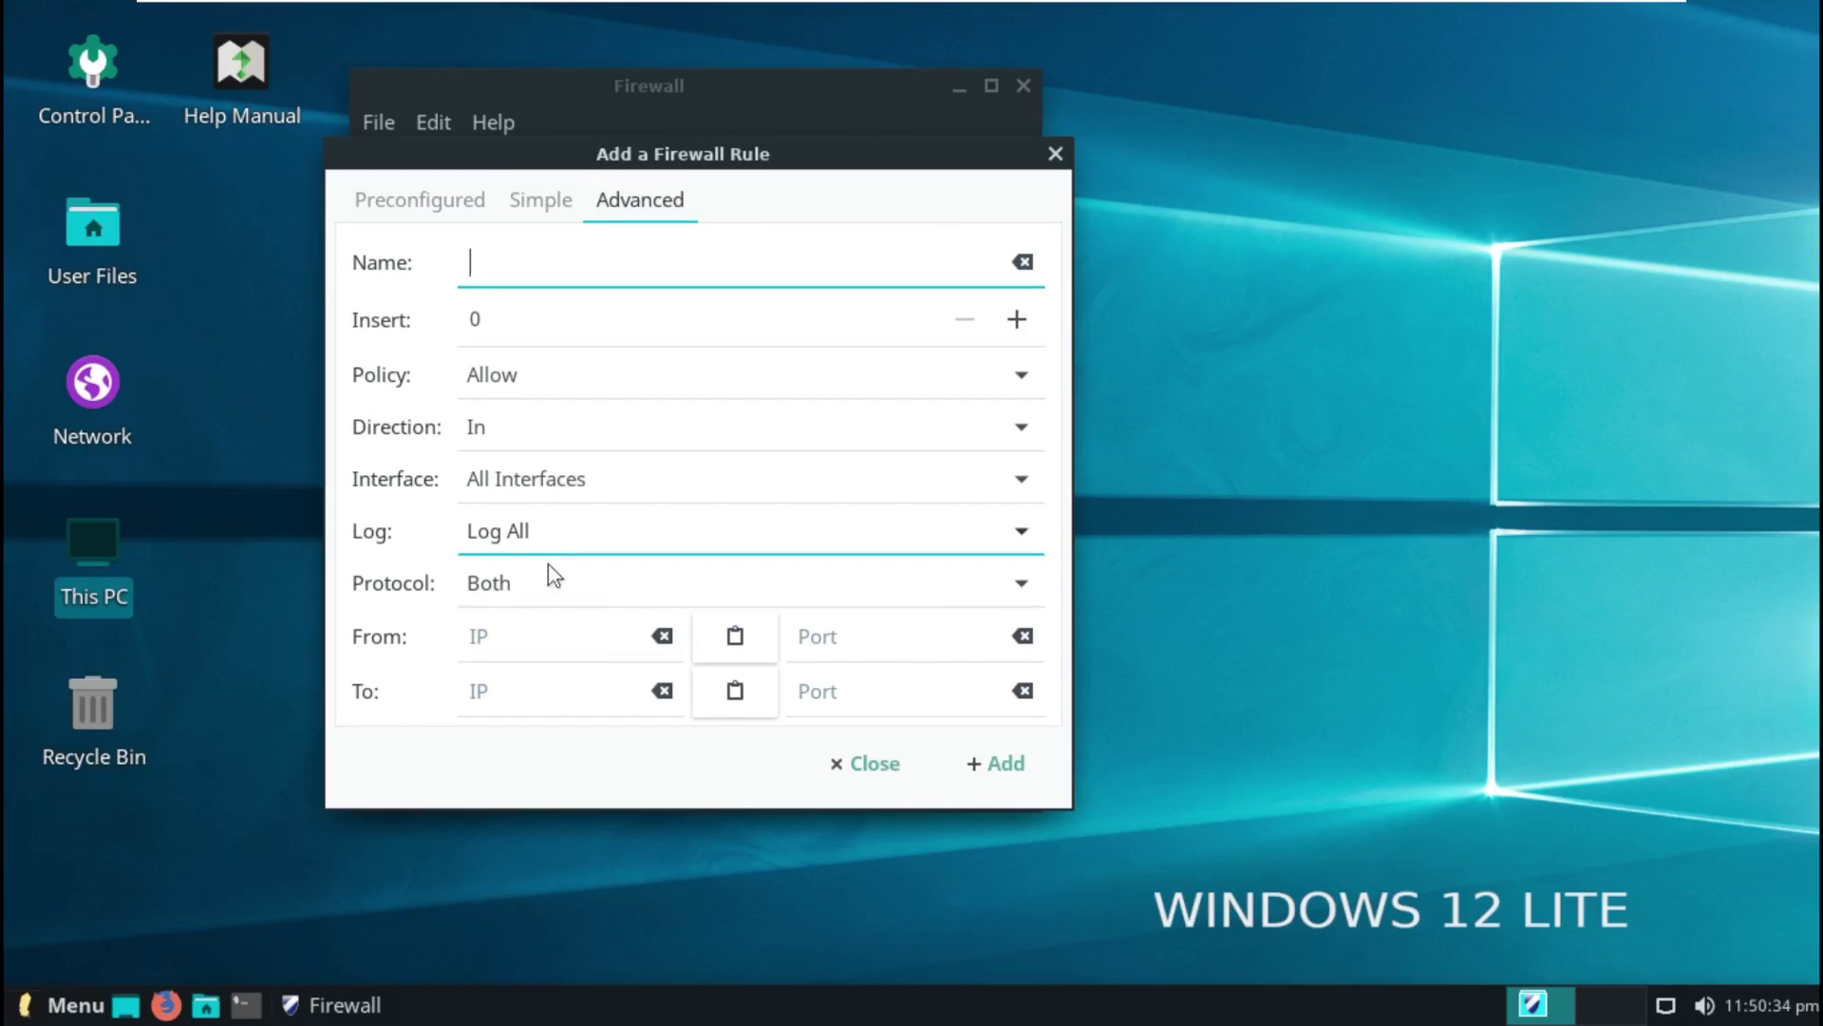
scroll(558, 546, up, 2)
click(522, 271)
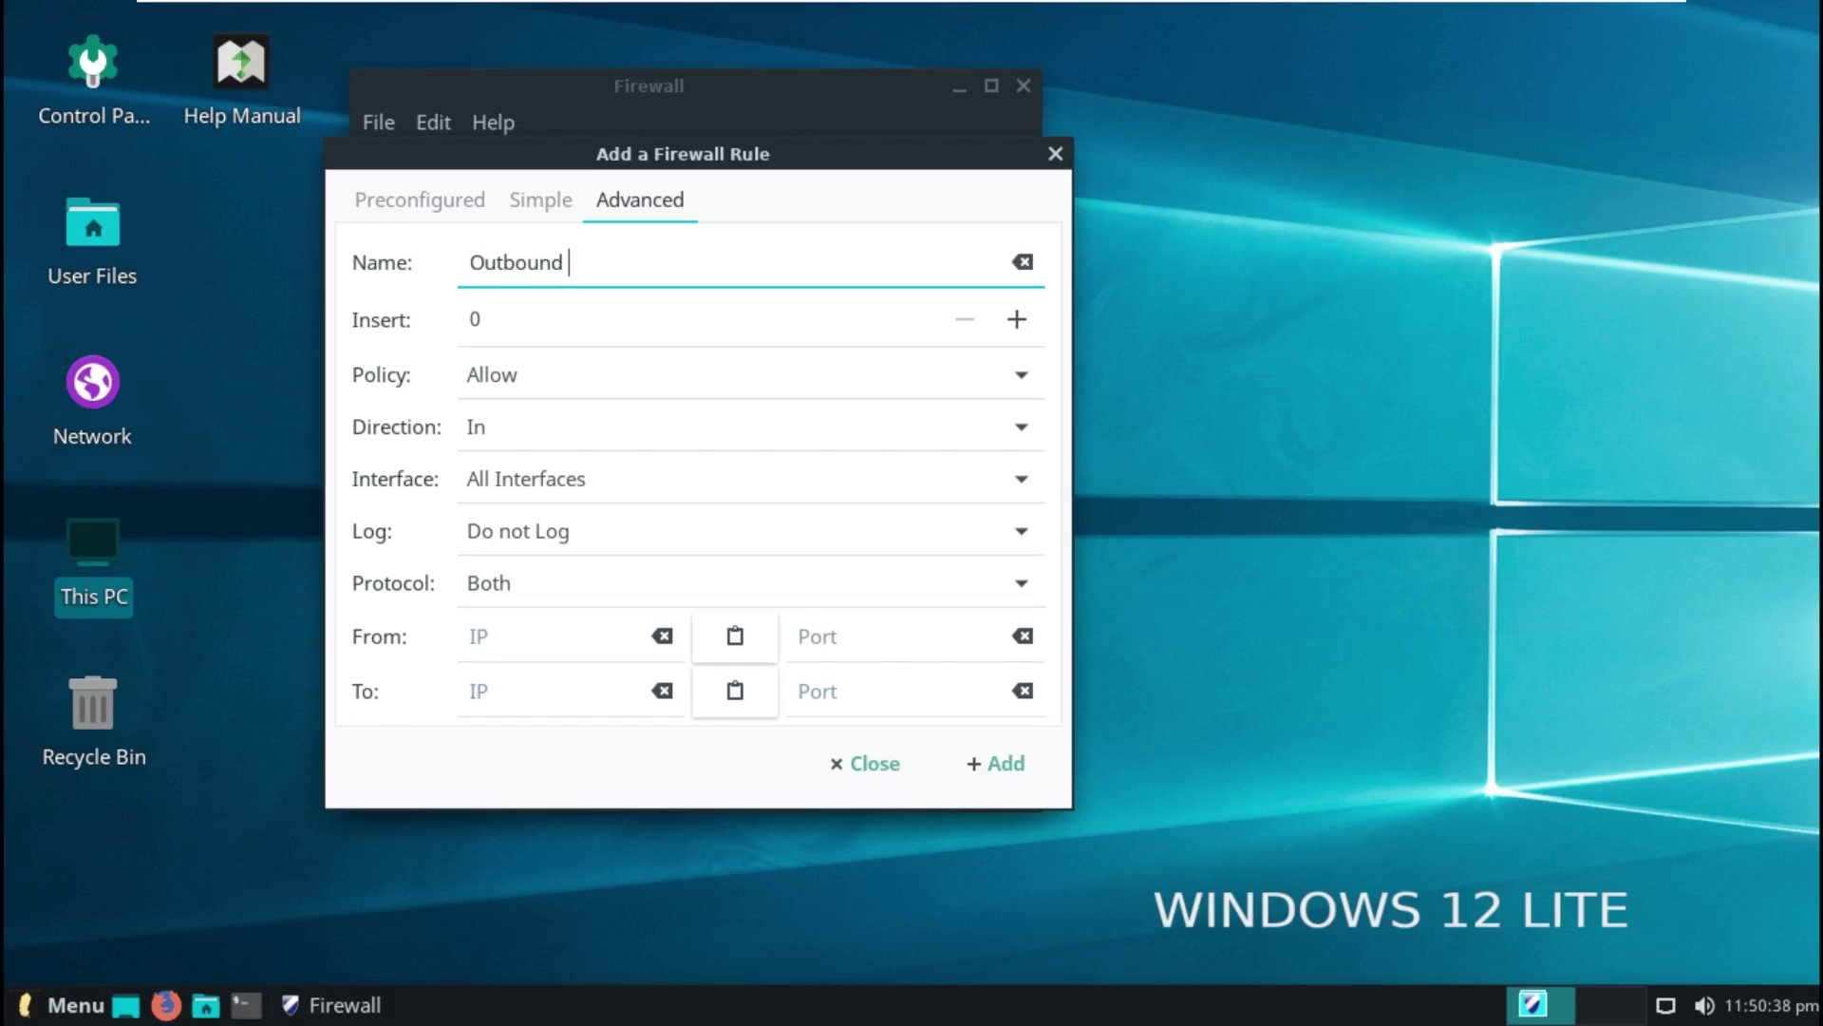
text(Outbound 443)
key(Tab)
click(1015, 320)
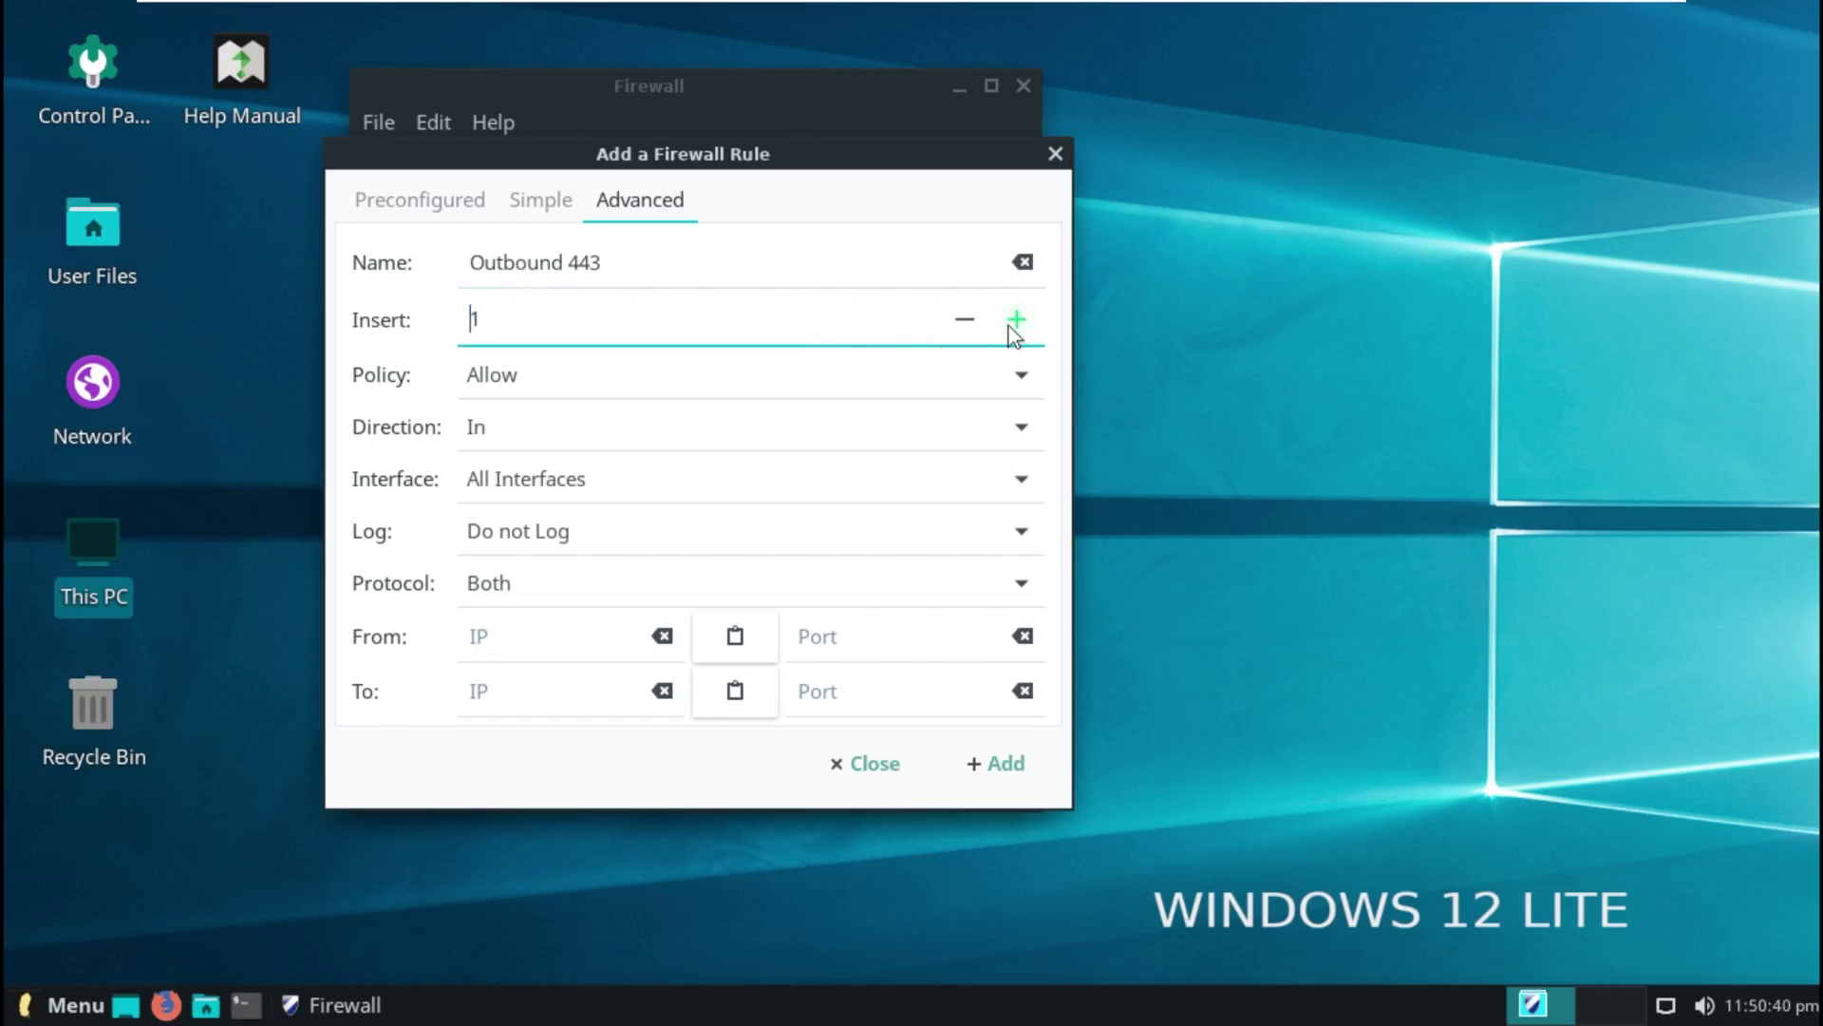
click(1016, 320)
click(1015, 320)
Step: Set policy Deny, direction Out, all interfaces, do not log, and protocol TCP
click(525, 378)
click(530, 425)
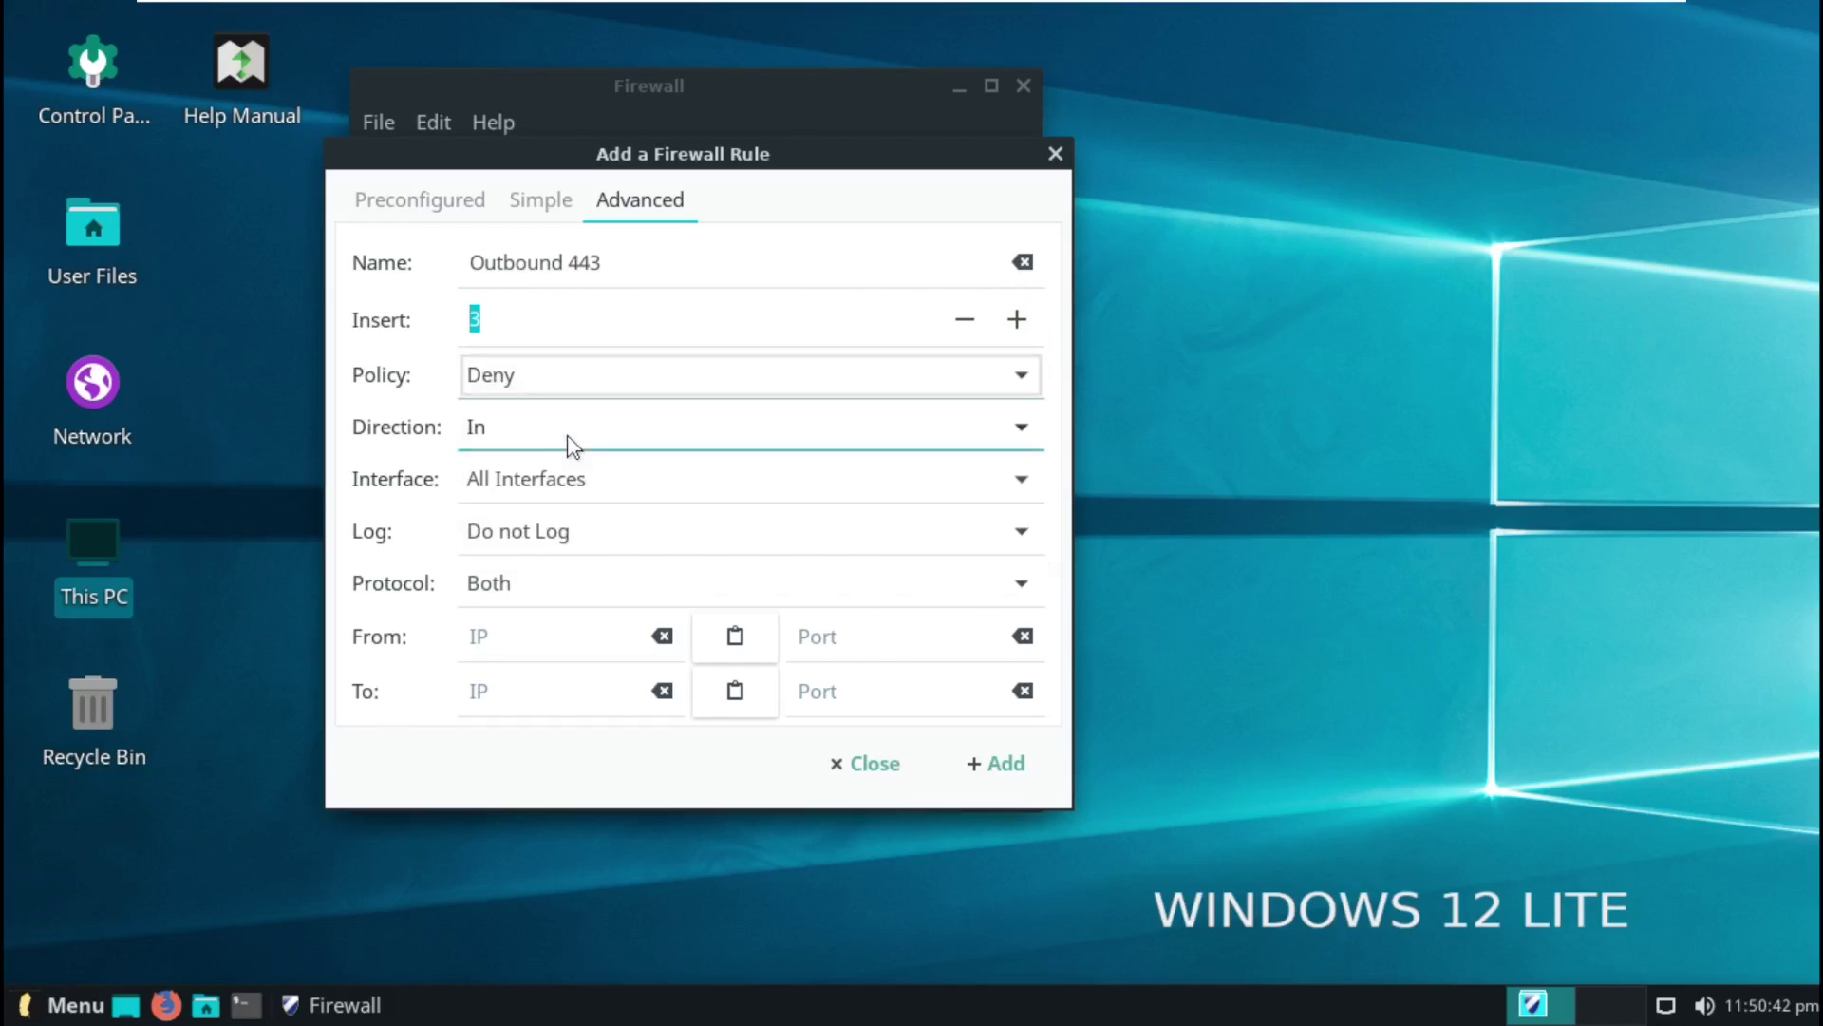
click(564, 439)
click(560, 475)
click(545, 492)
click(545, 494)
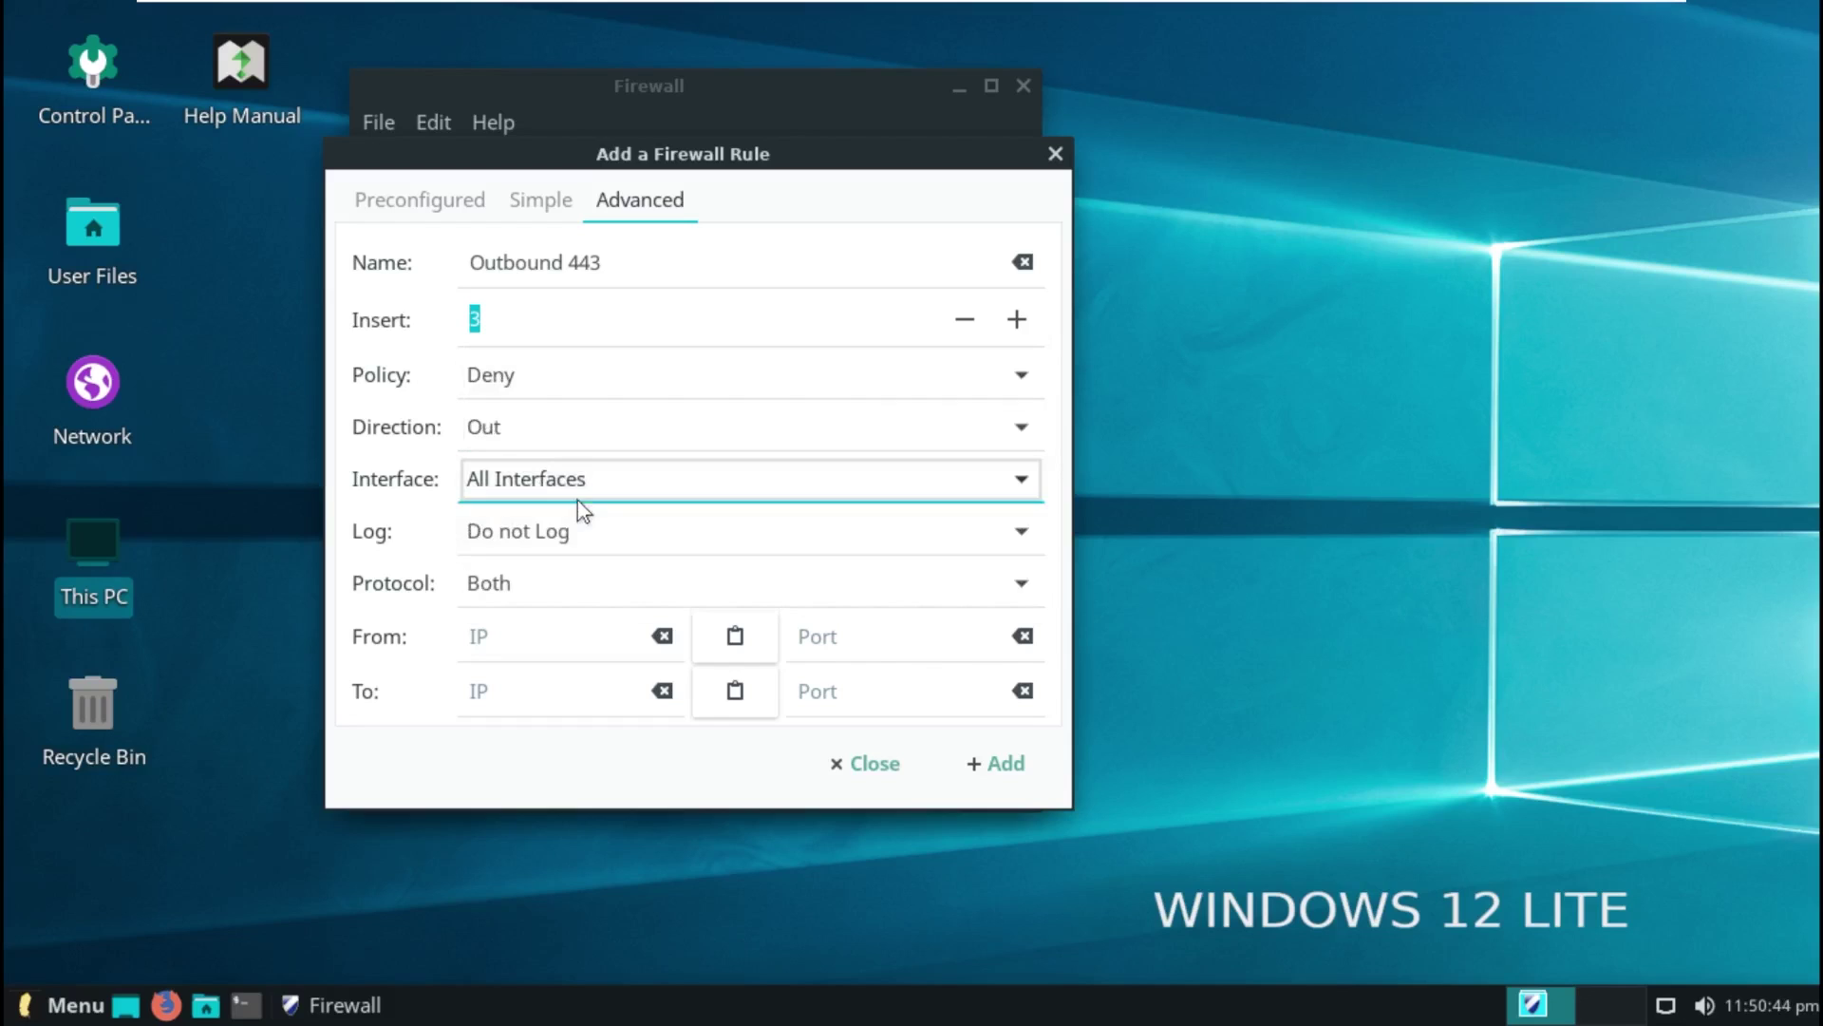
click(598, 531)
click(611, 533)
click(545, 595)
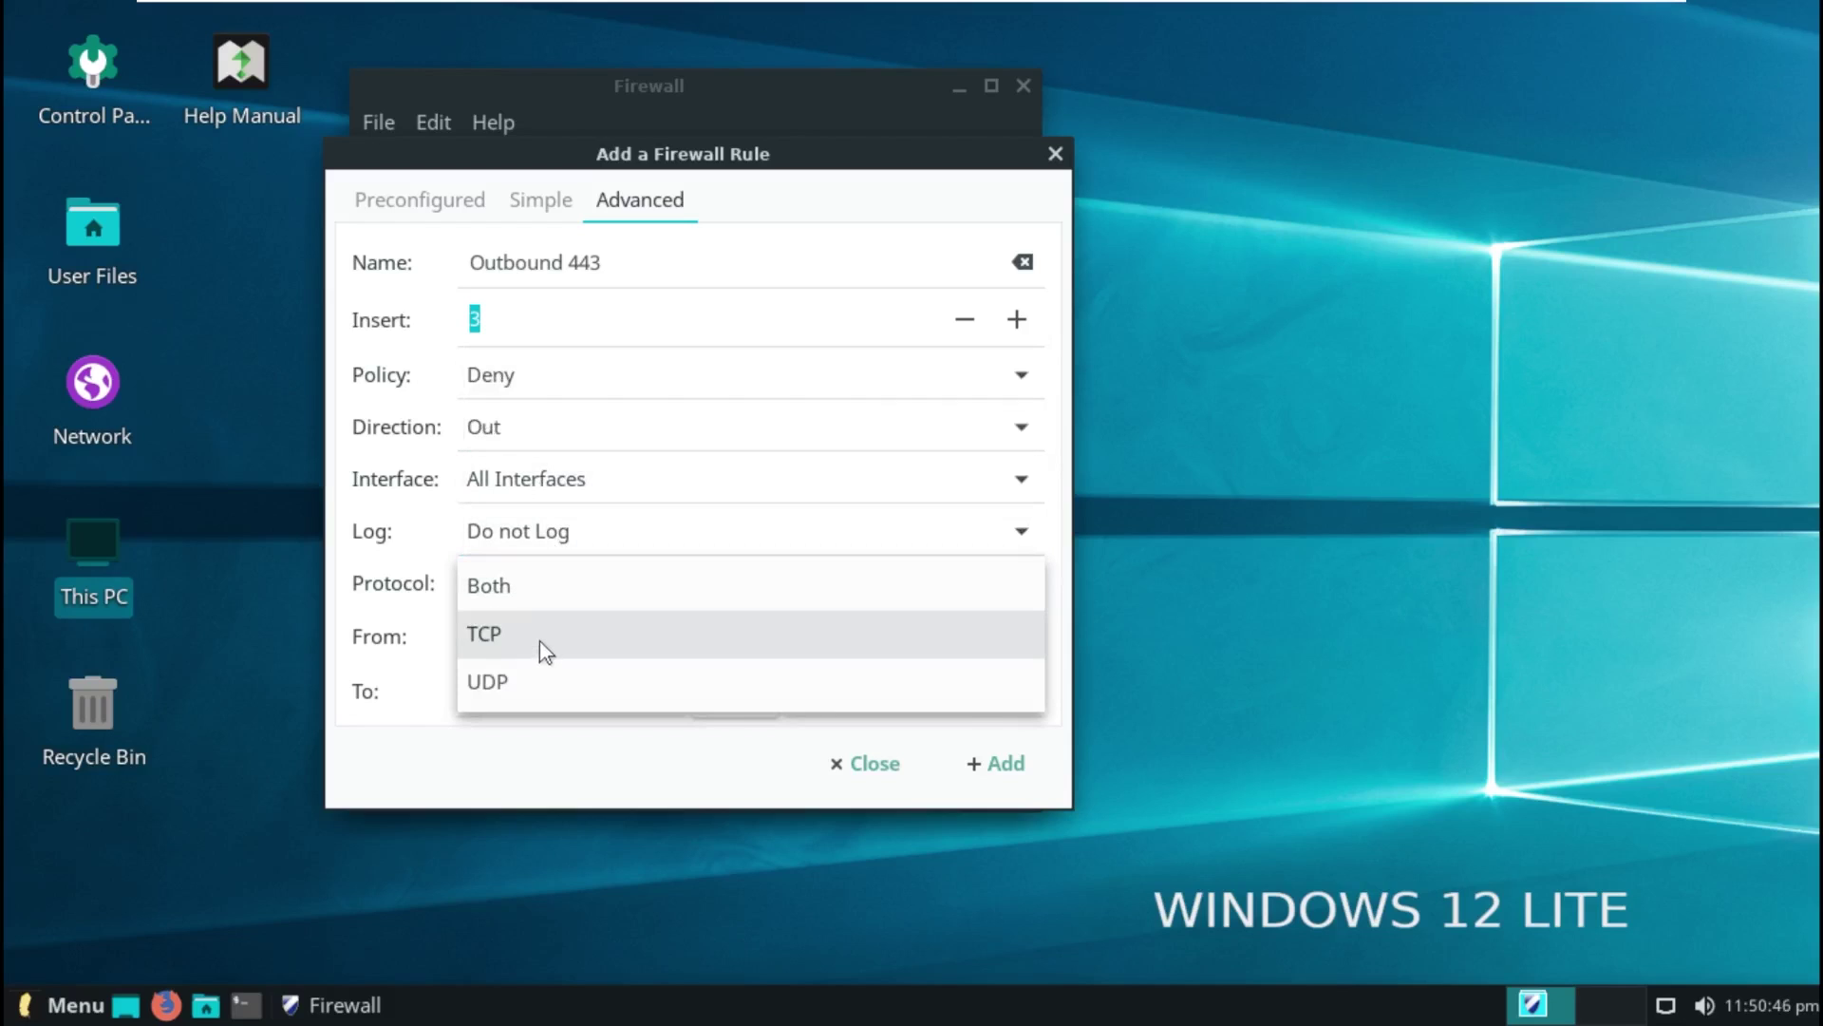
click(540, 636)
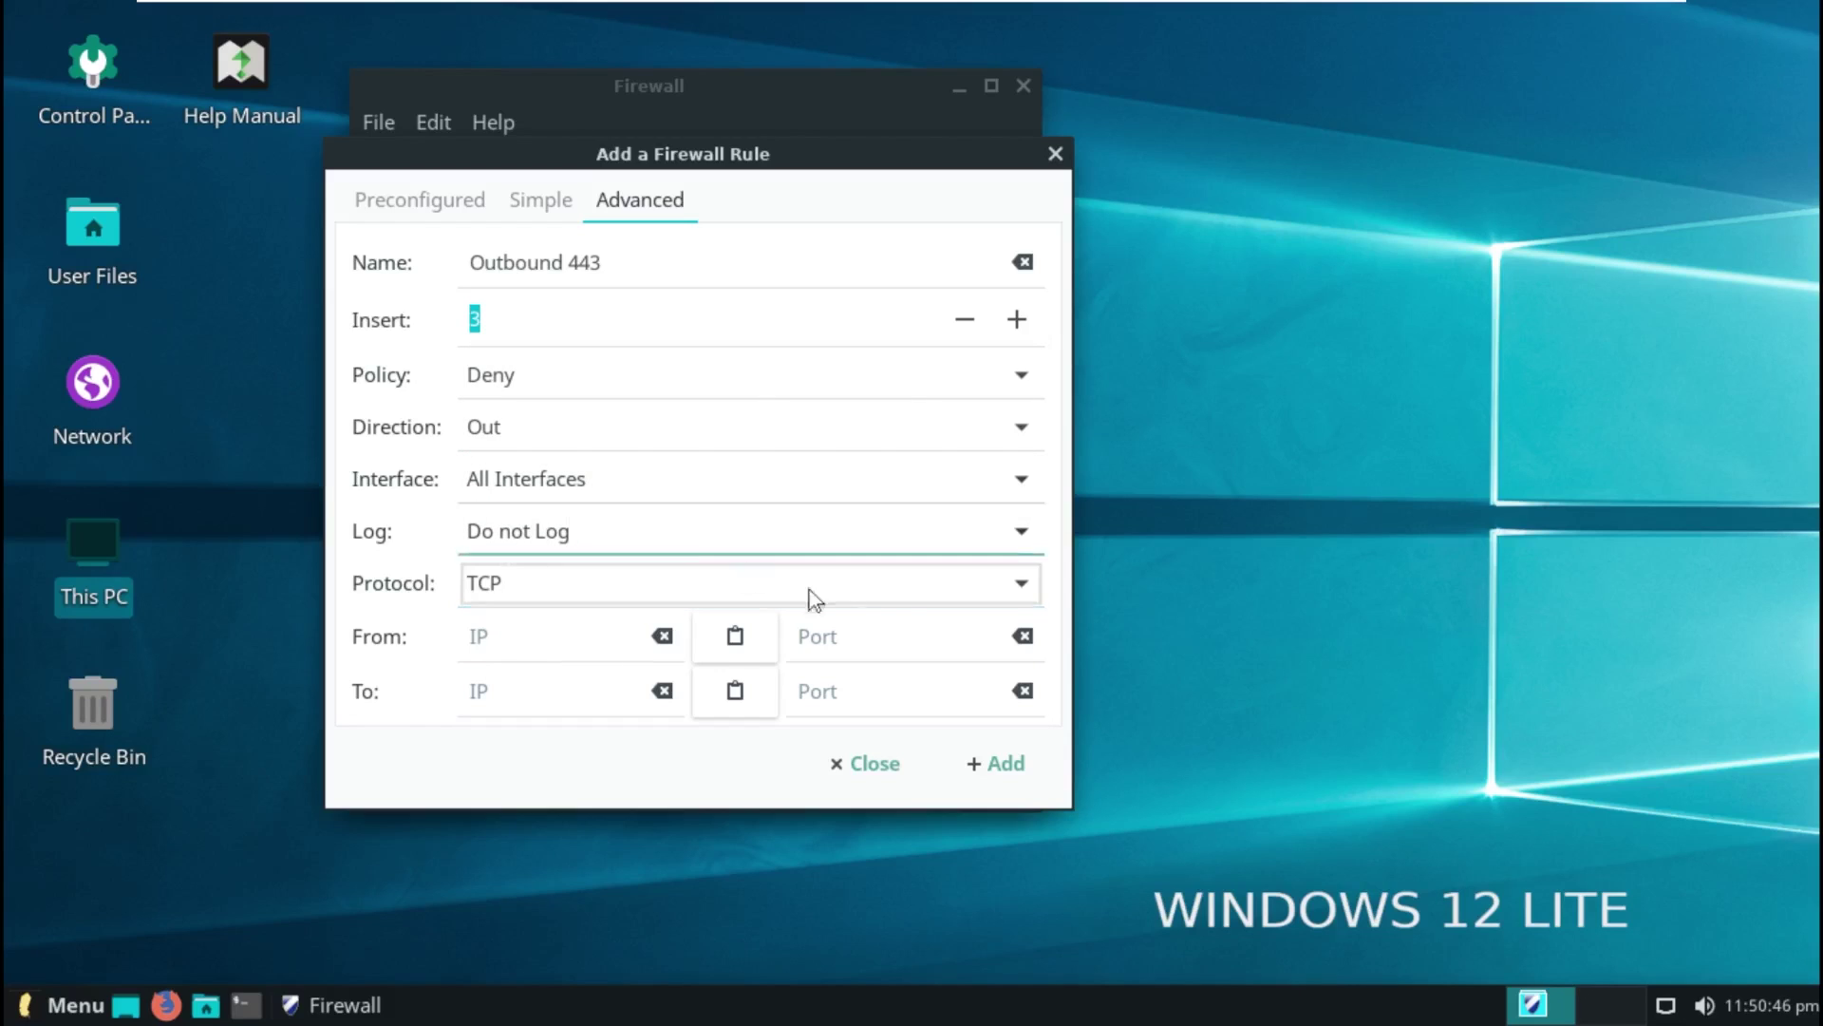
Step: Fill in source IP 0.0.0.0, then close the dialog without adding the rule
click(867, 638)
click(605, 631)
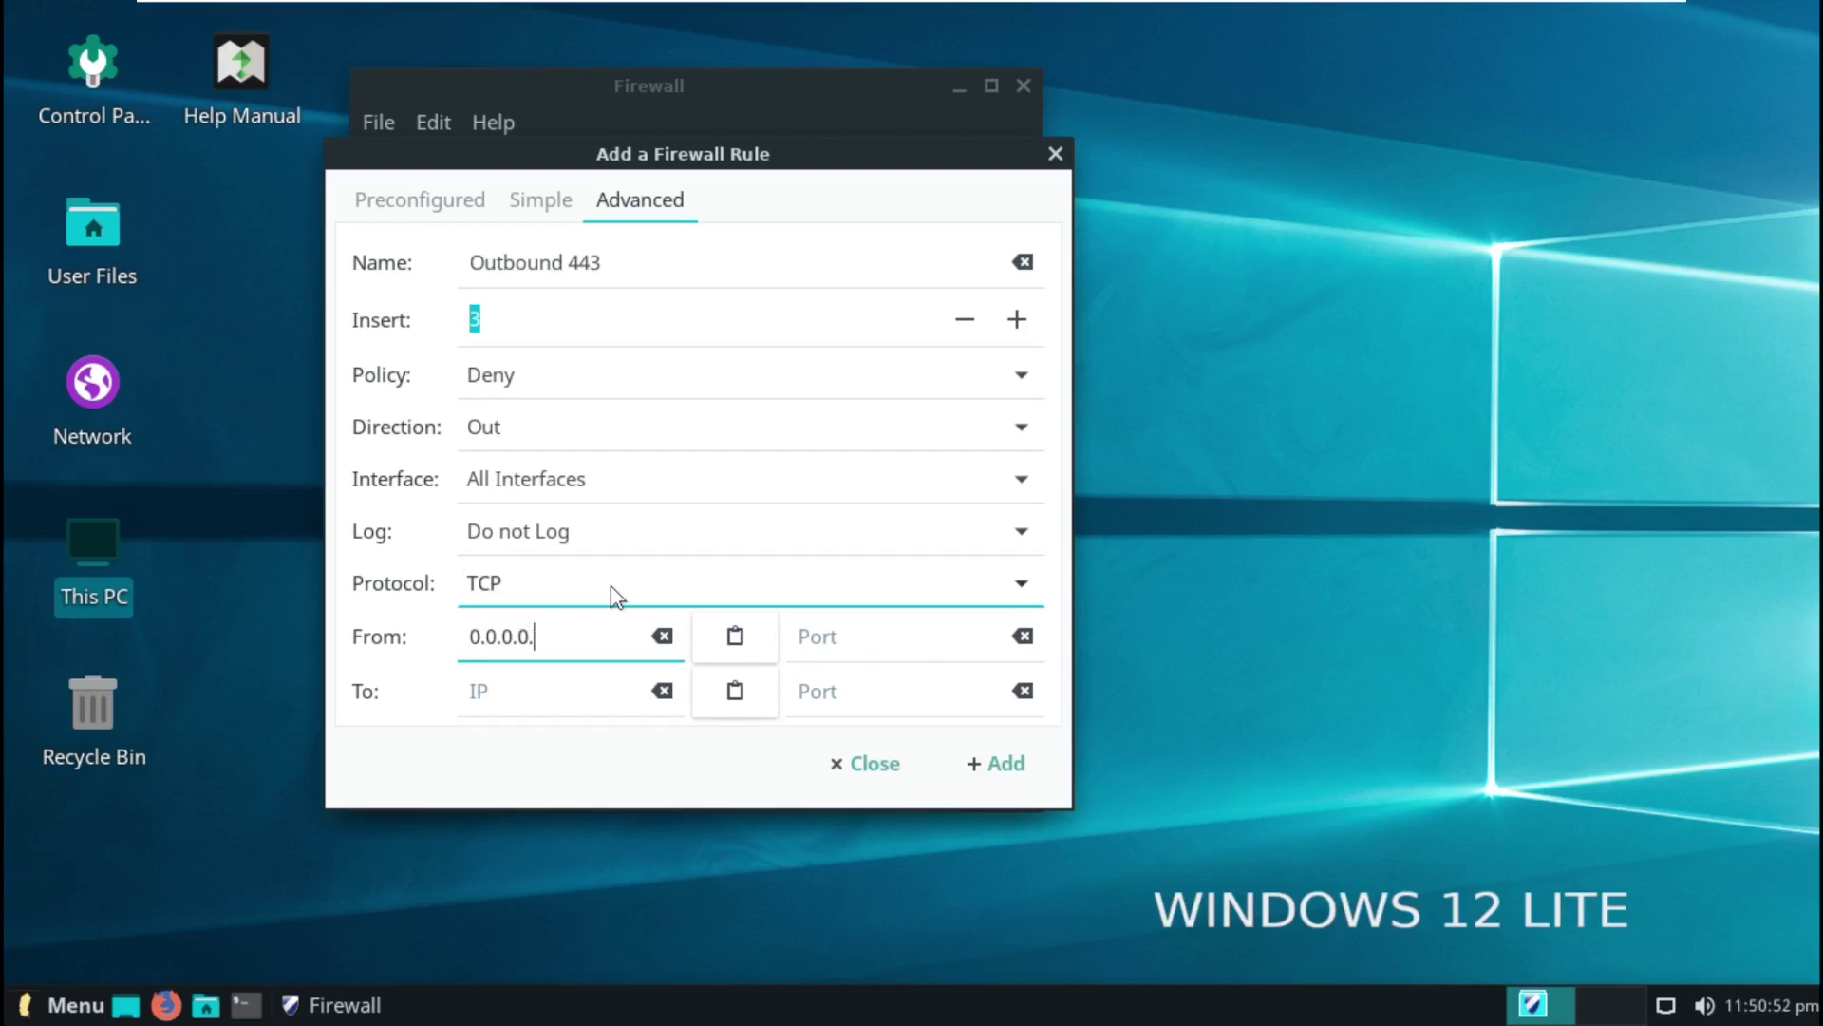
click(1055, 154)
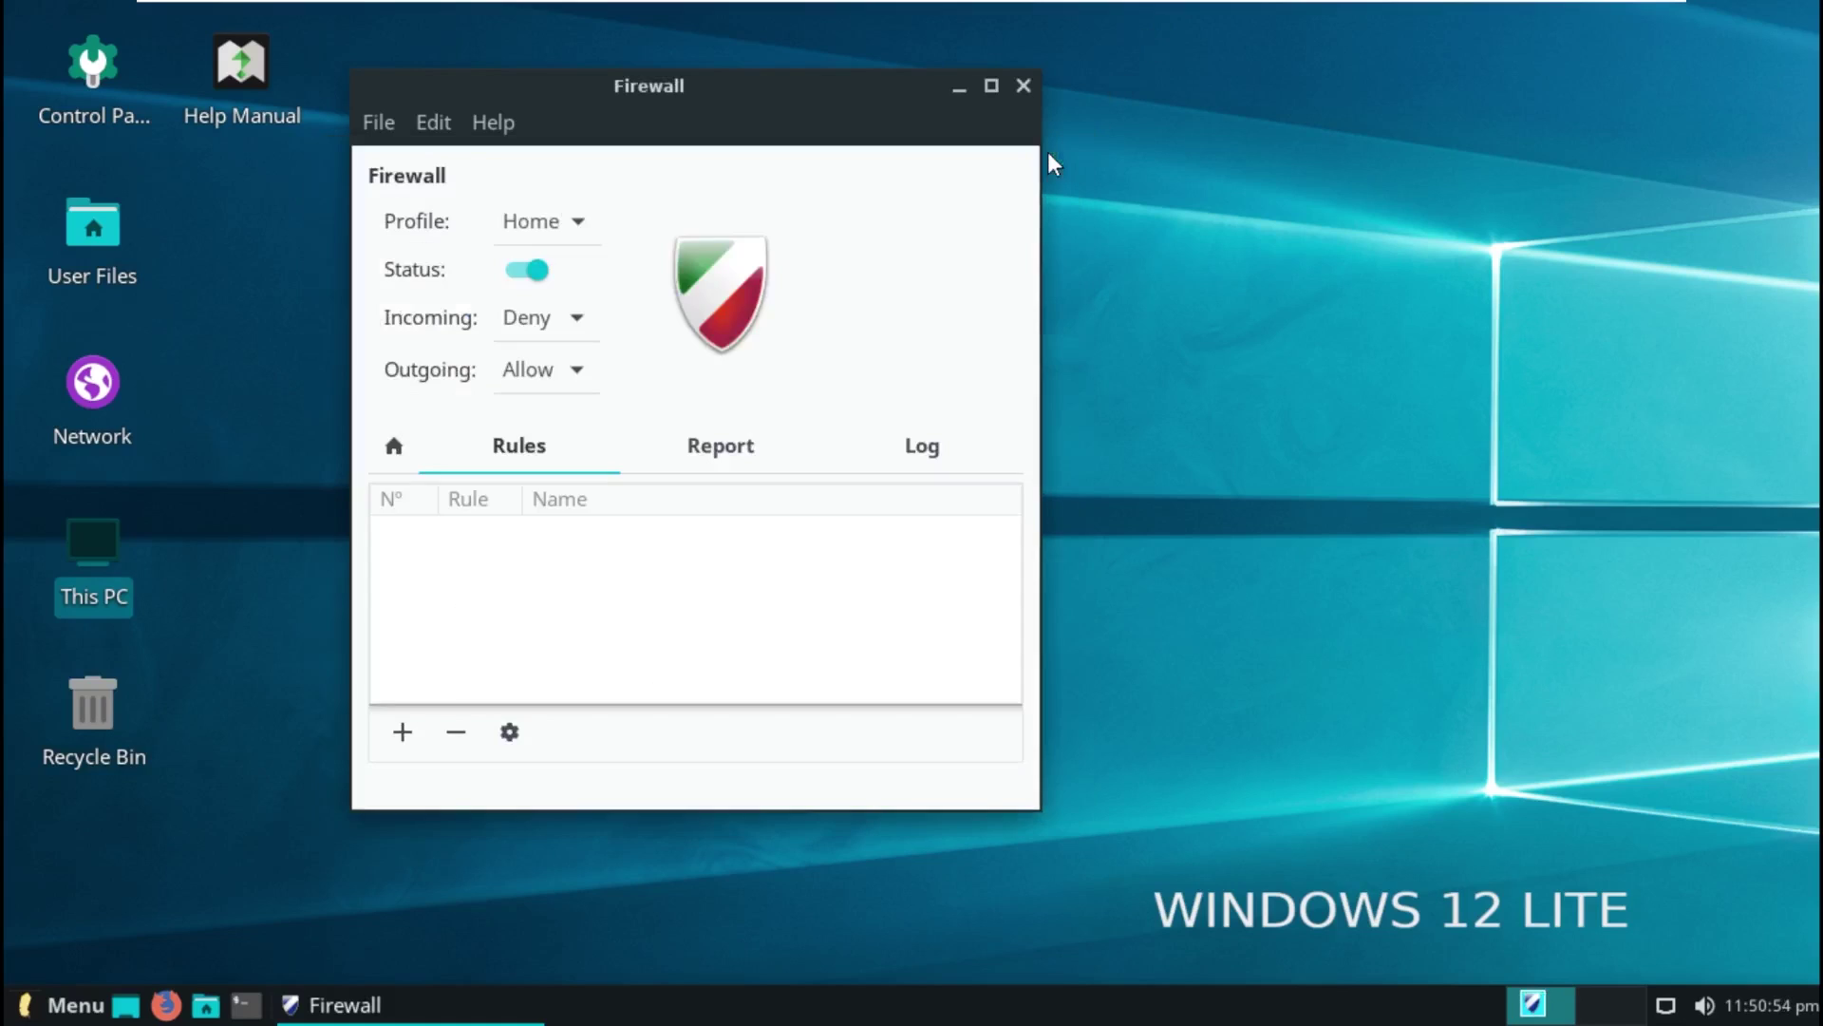
Step: Close the Firewall and browse the full application list in the menu
click(1024, 87)
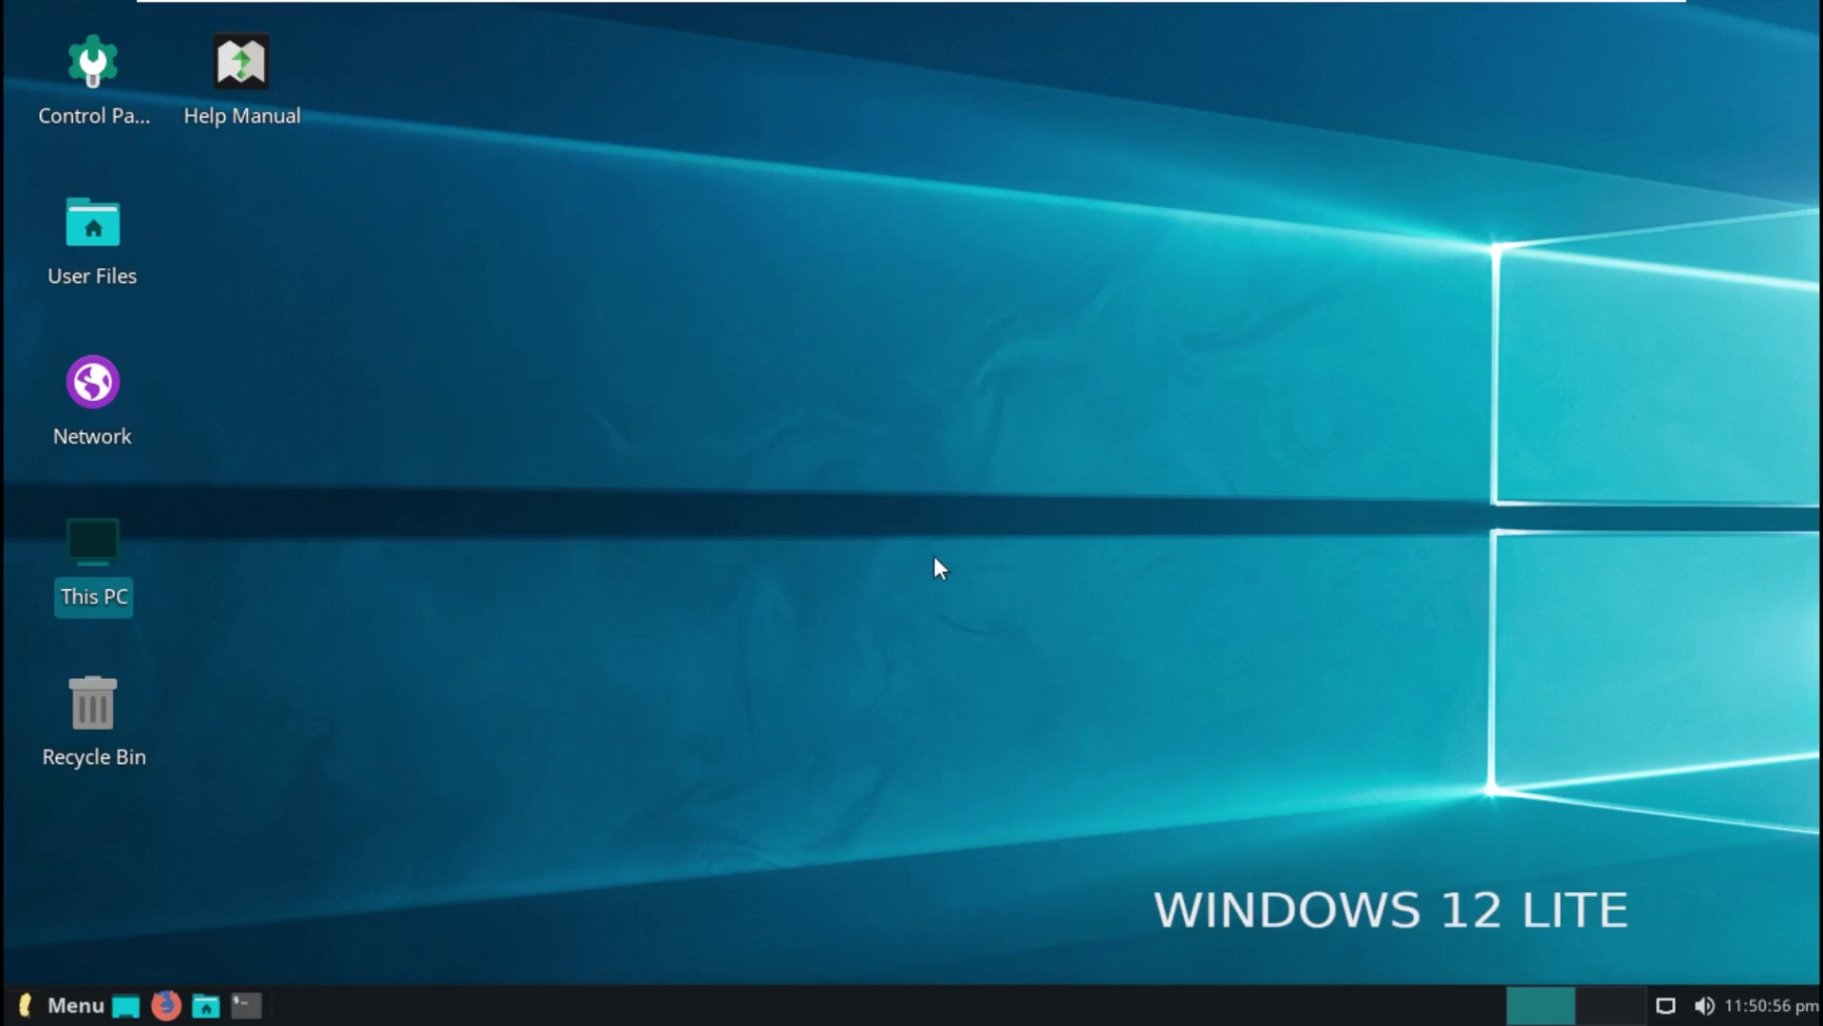
click(61, 1005)
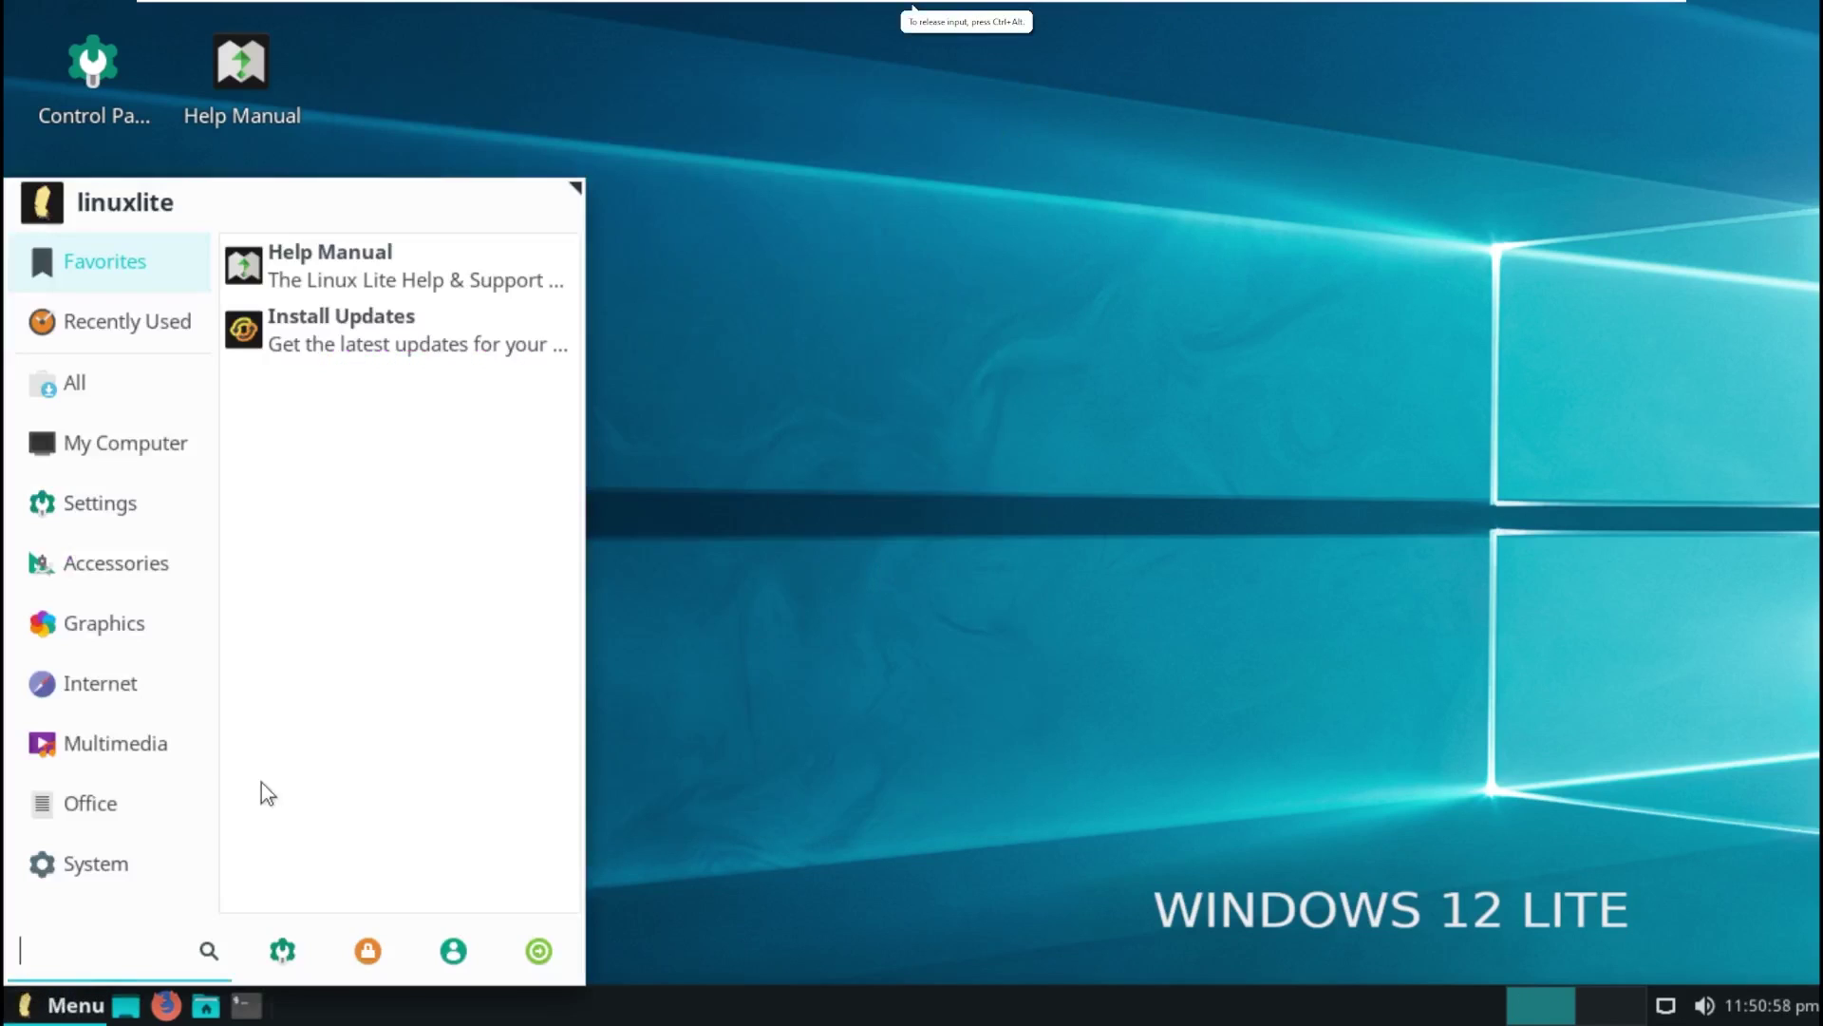
click(173, 743)
click(133, 389)
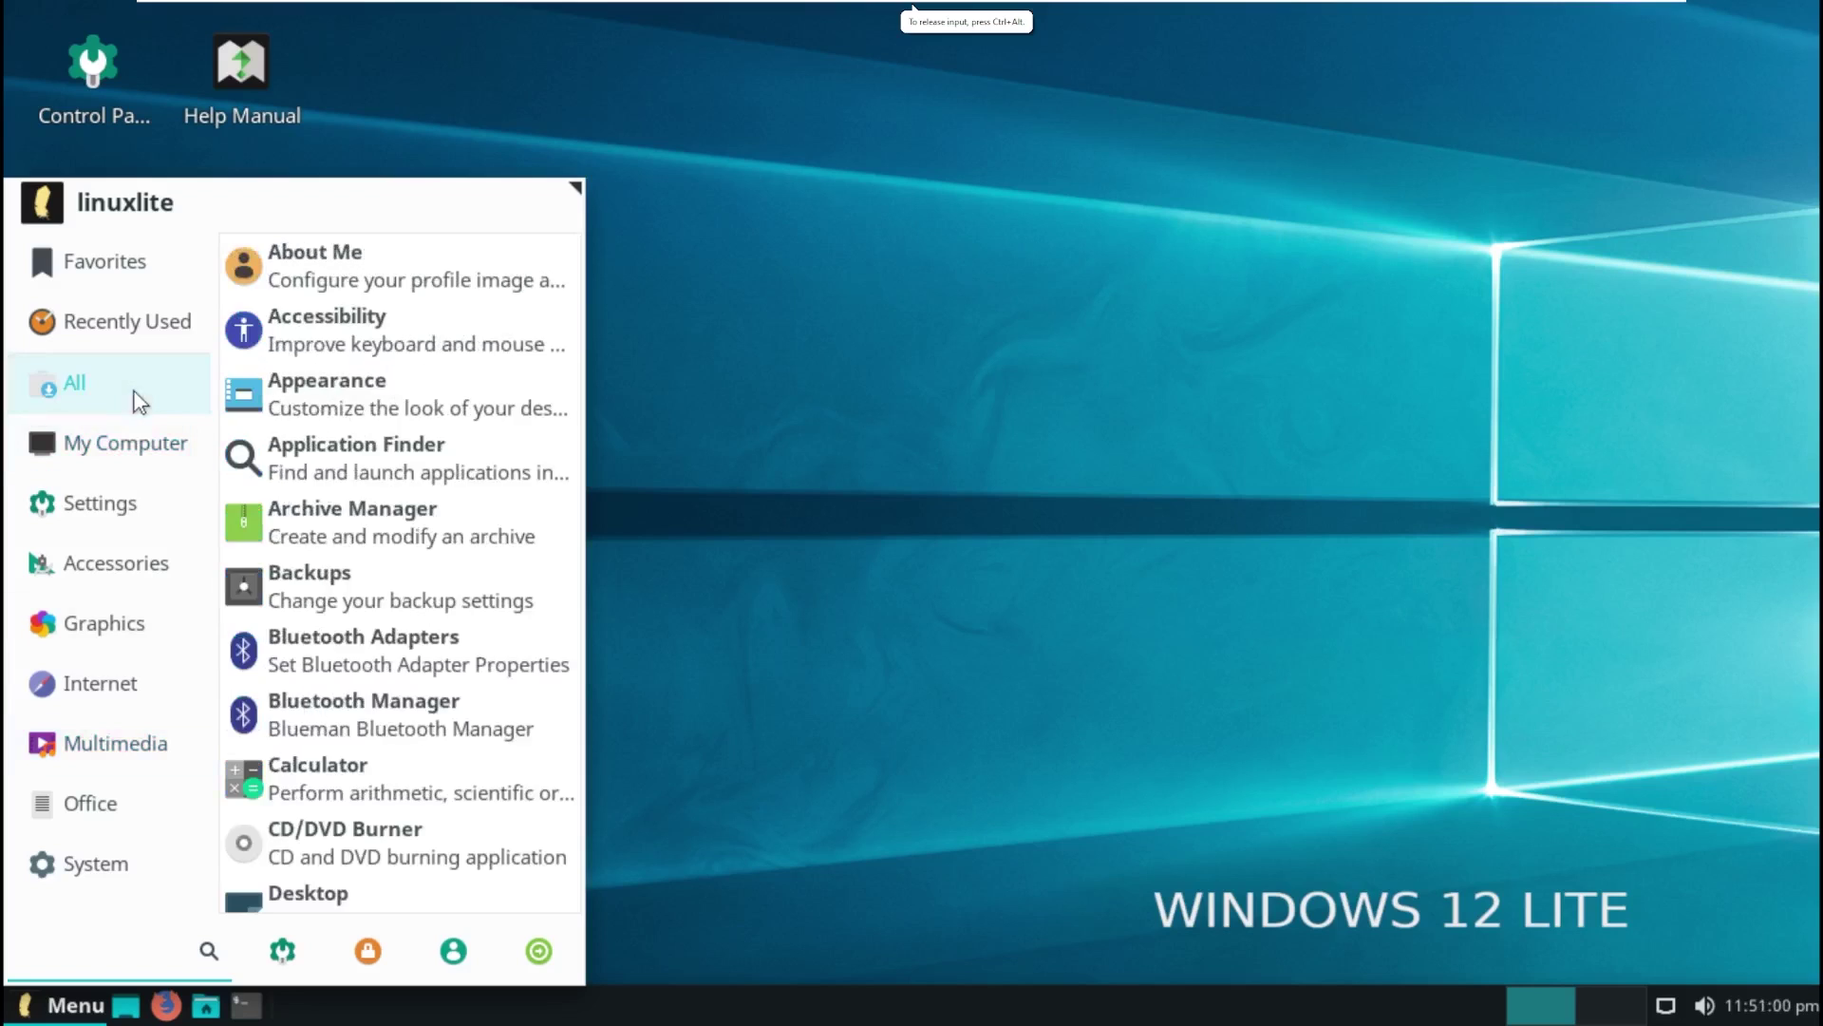
scroll(347, 651, down, 3)
scroll(347, 650, down, 10)
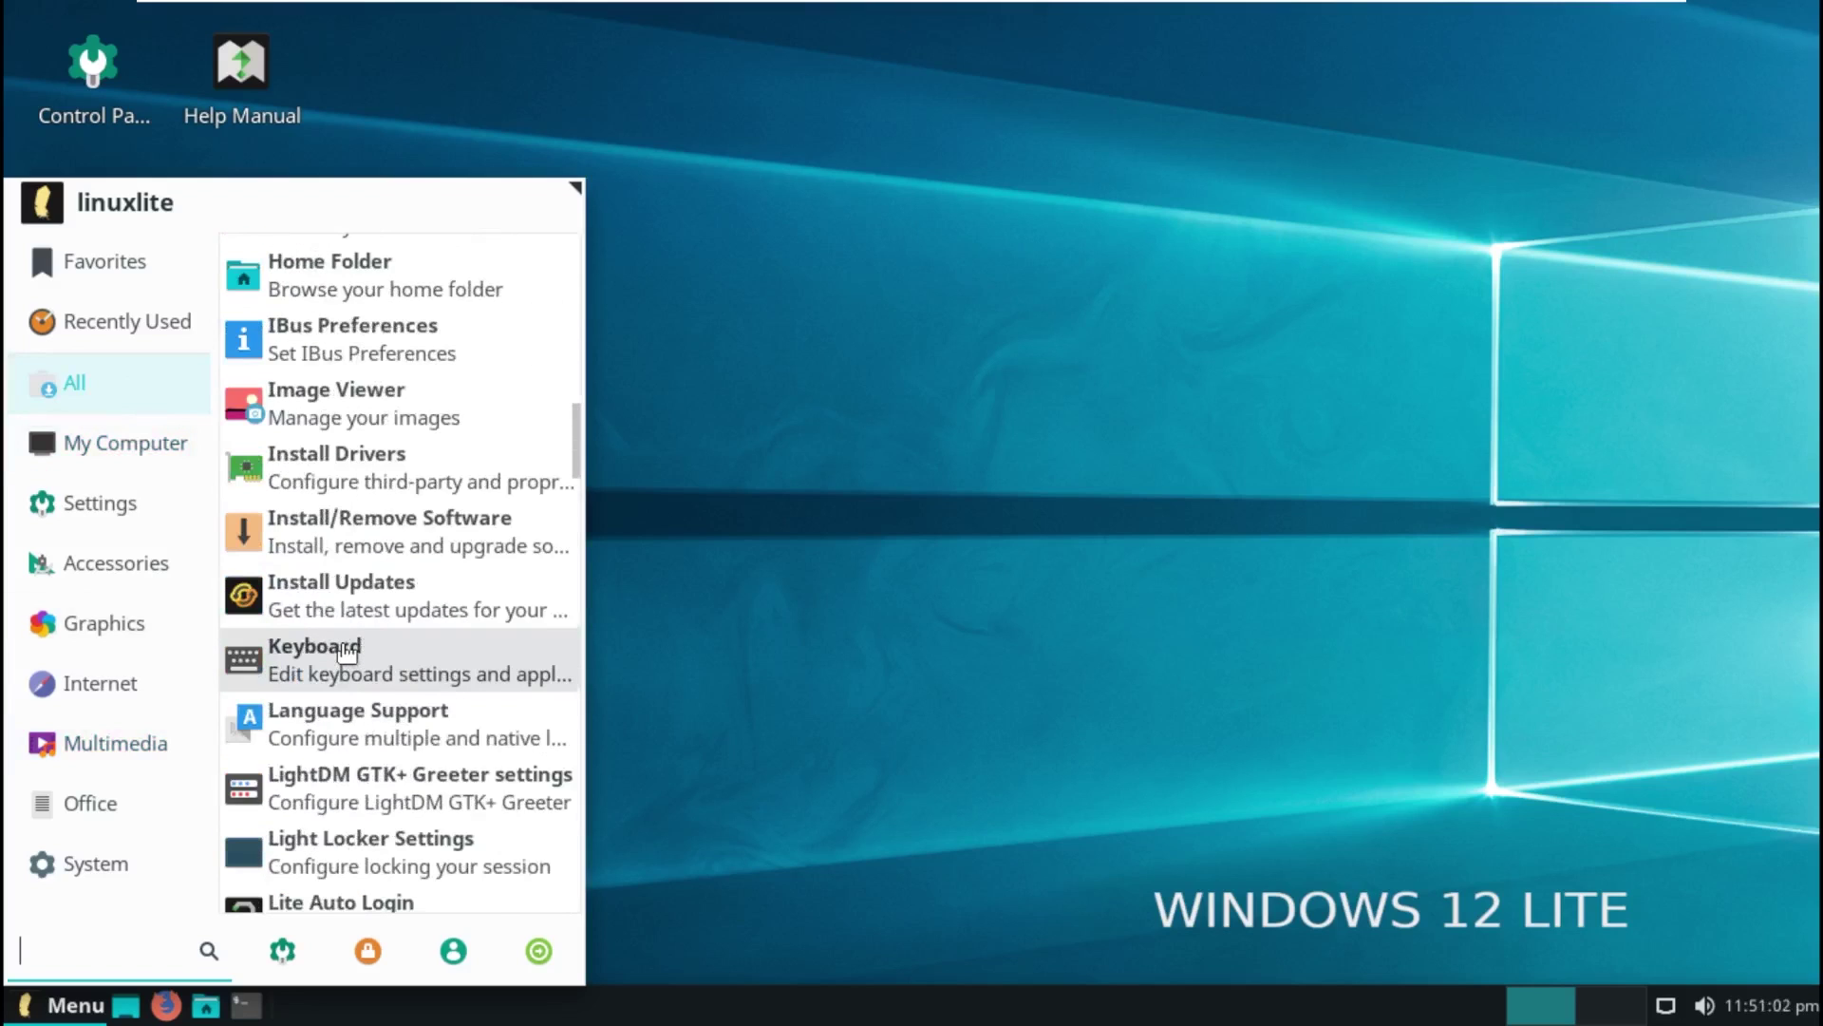
scroll(347, 650, up, 3)
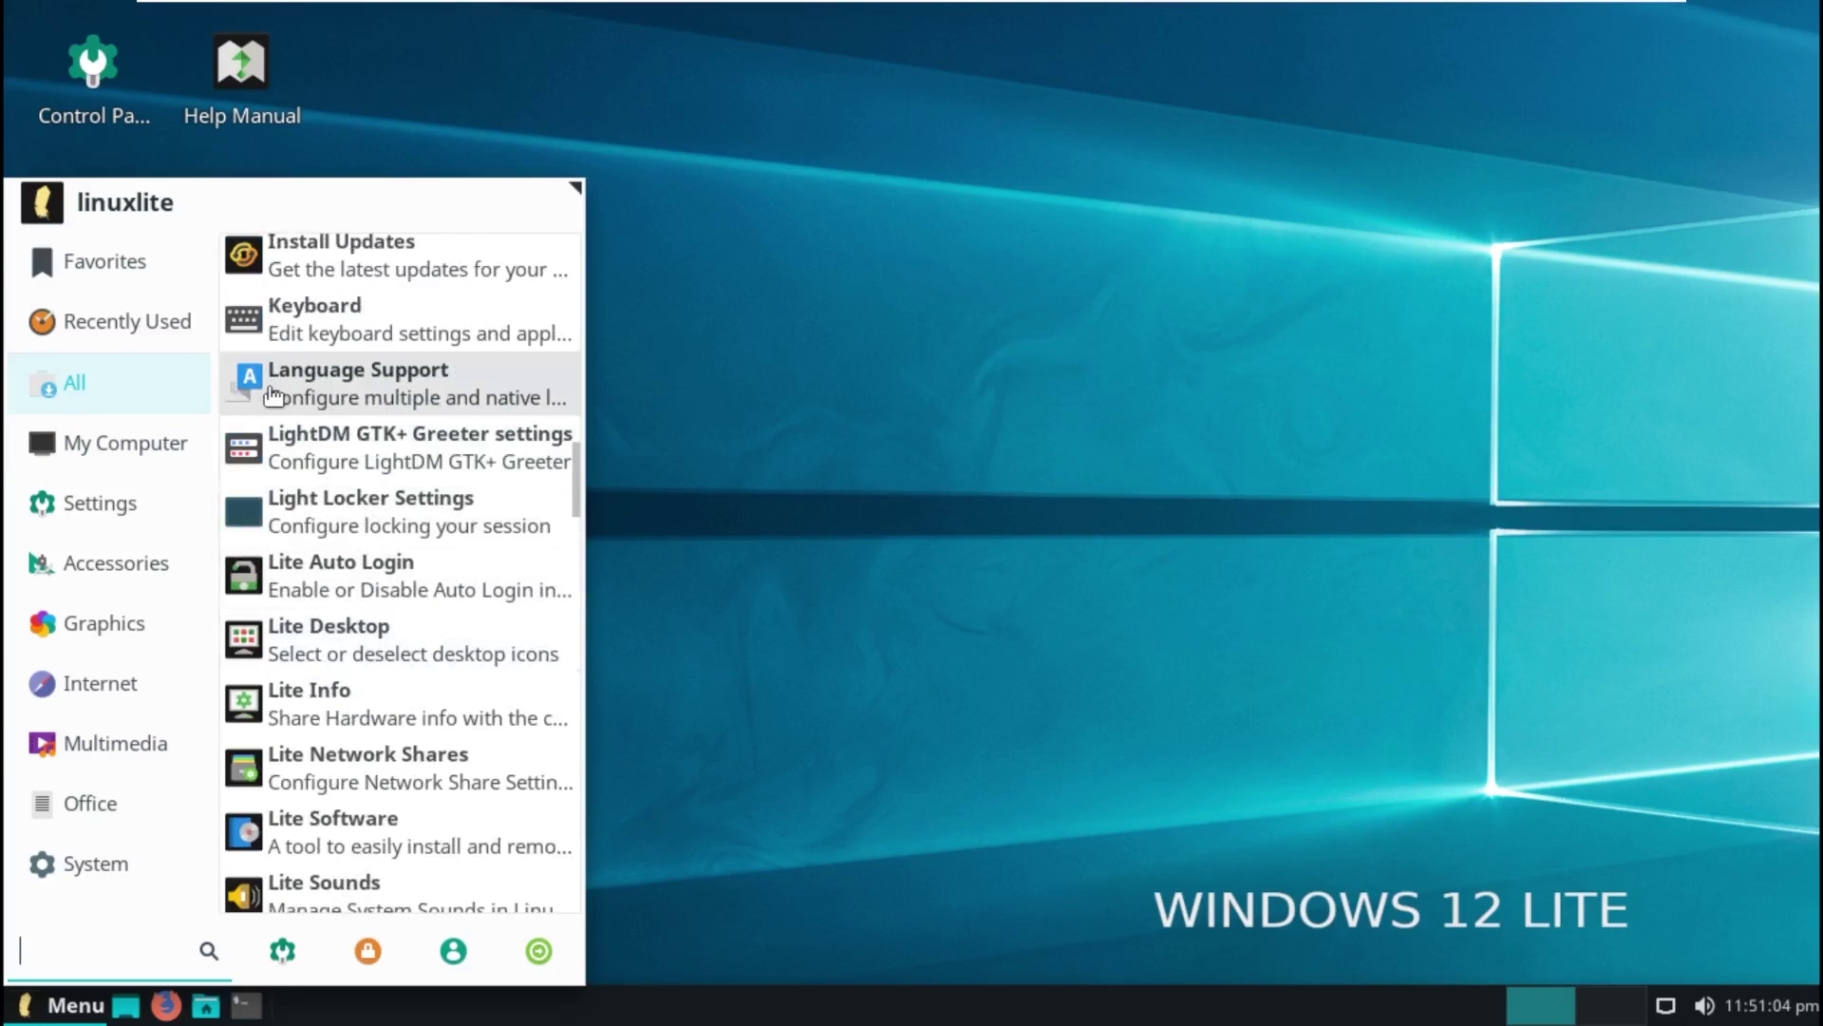
Step: Launch Language Support, decline its network language update, and close it
click(245, 399)
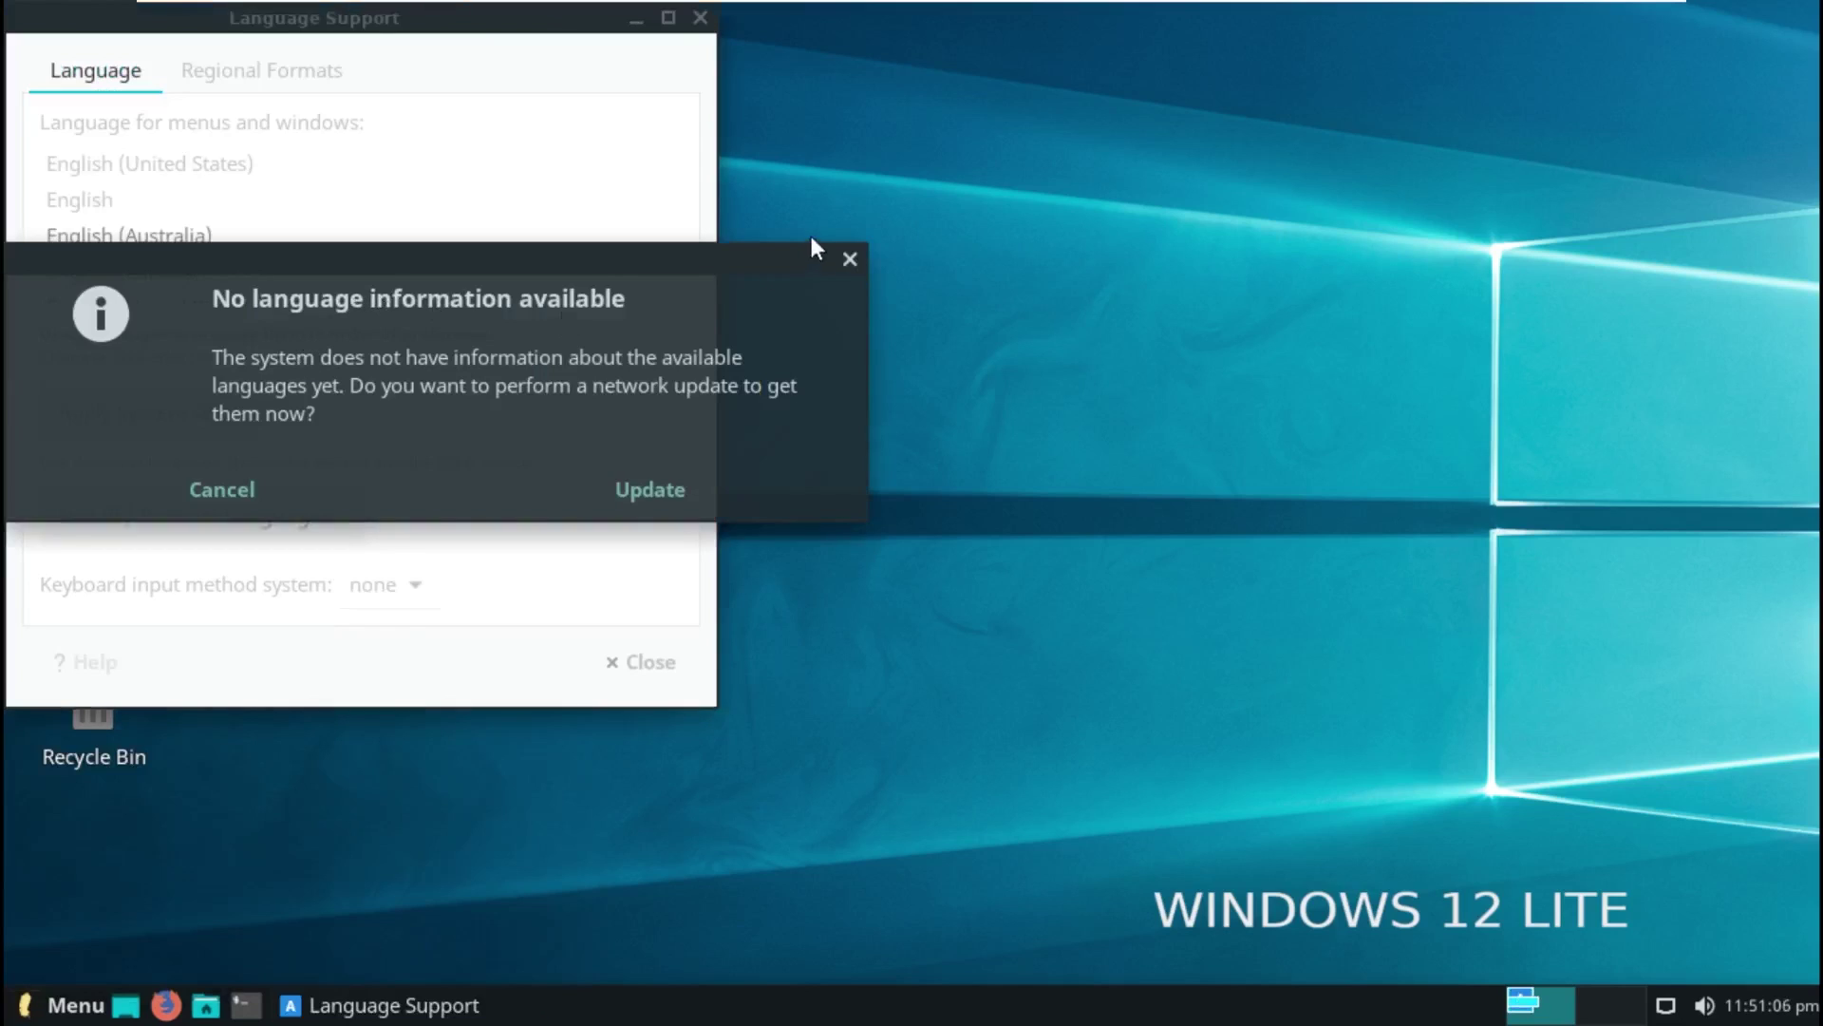
click(850, 258)
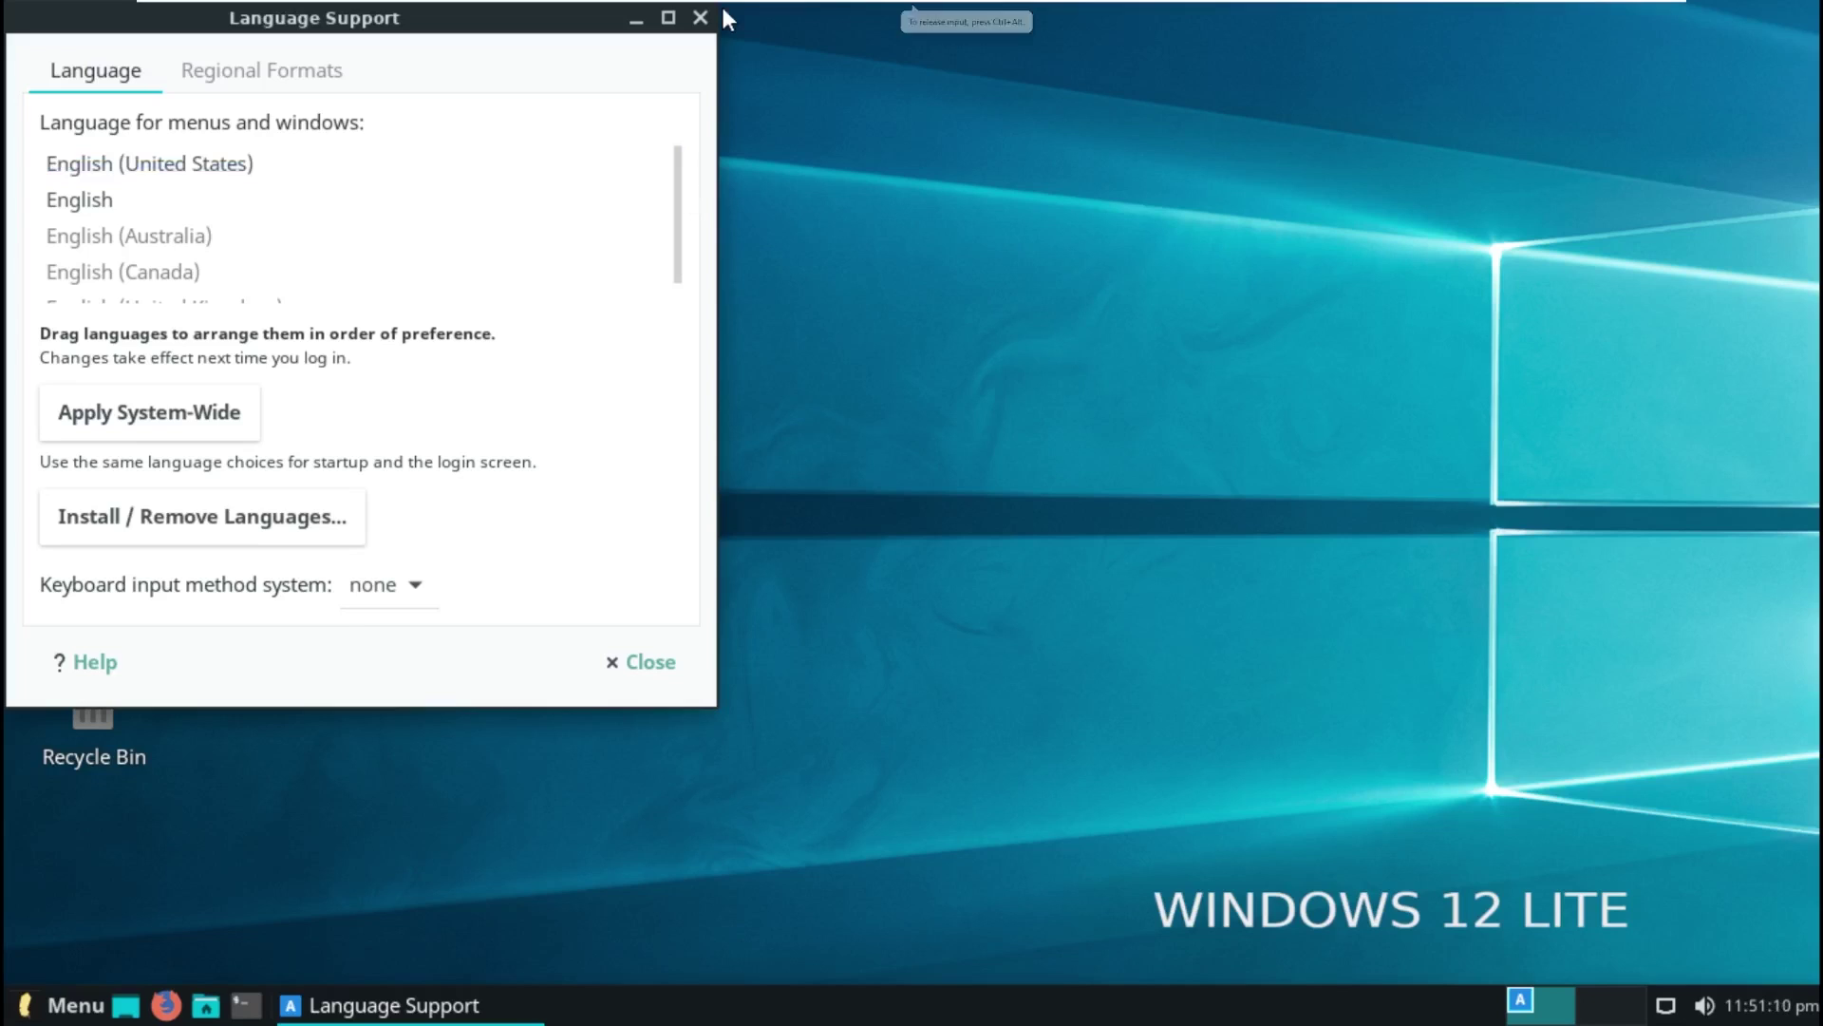
click(700, 17)
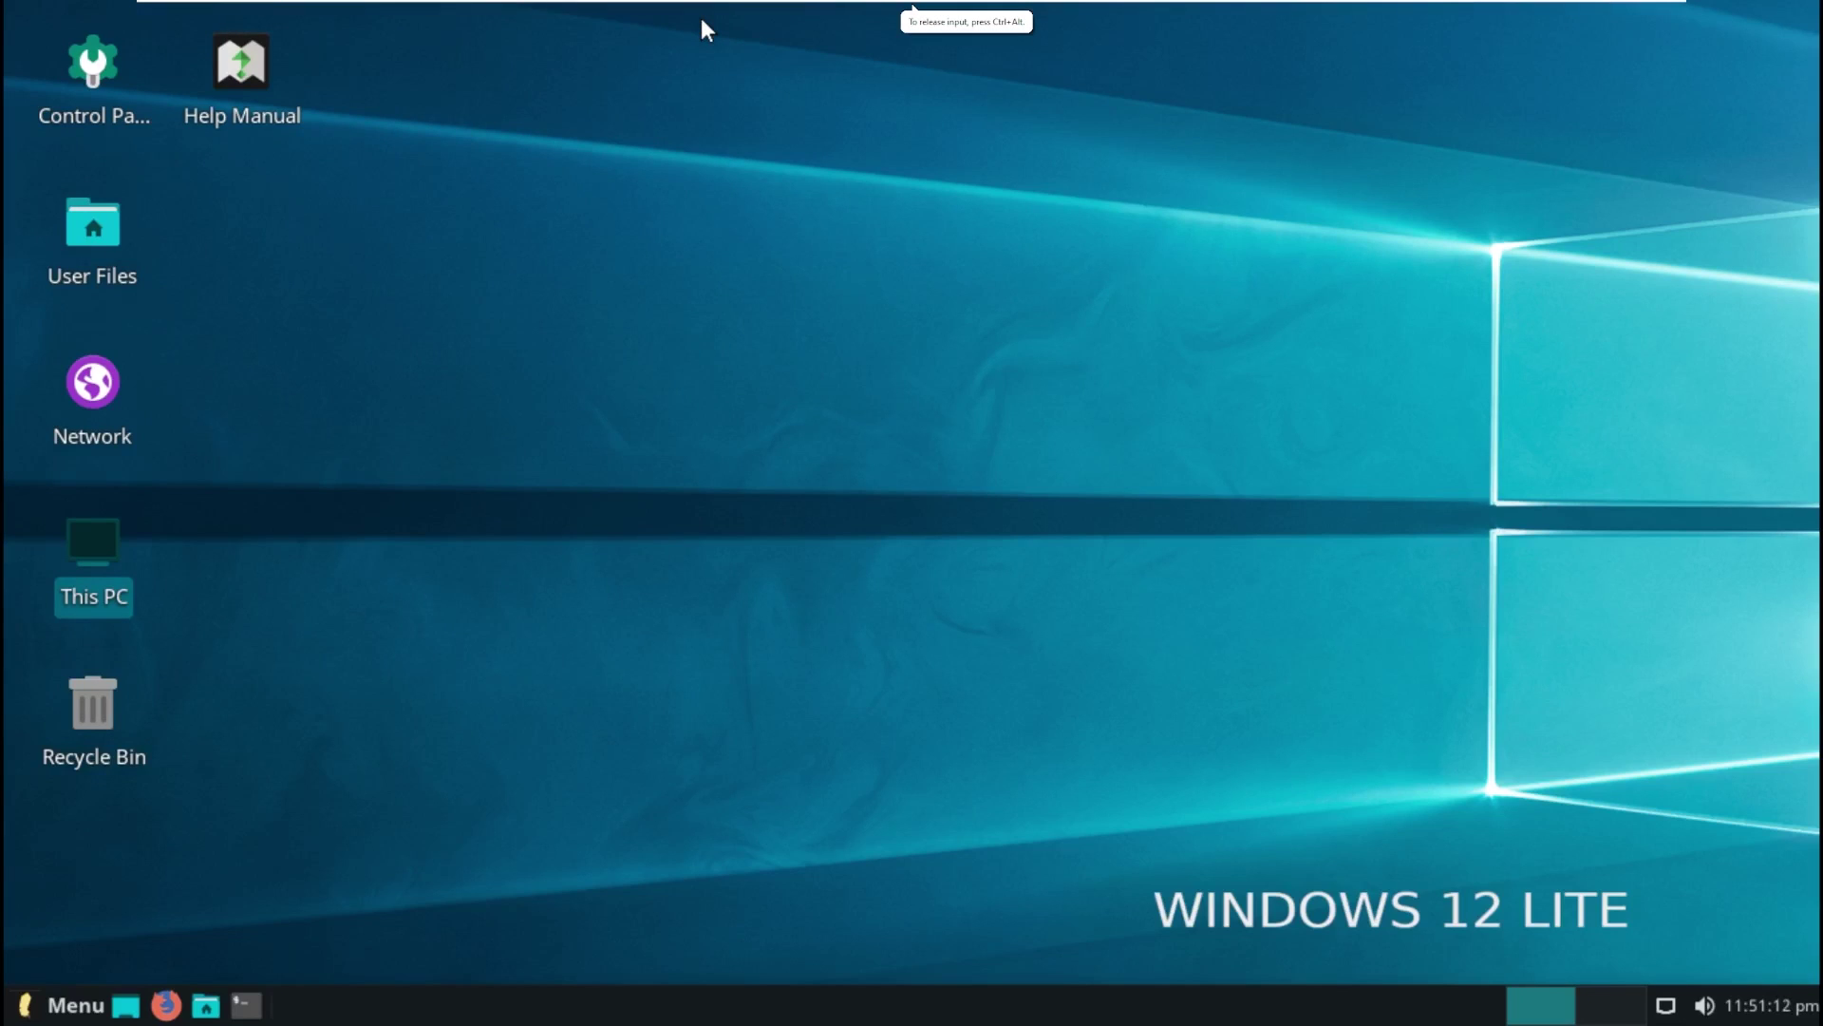
Step: Open the Desktop folder in a new window from the desktop menu, then close it
right_click(719, 312)
click(721, 189)
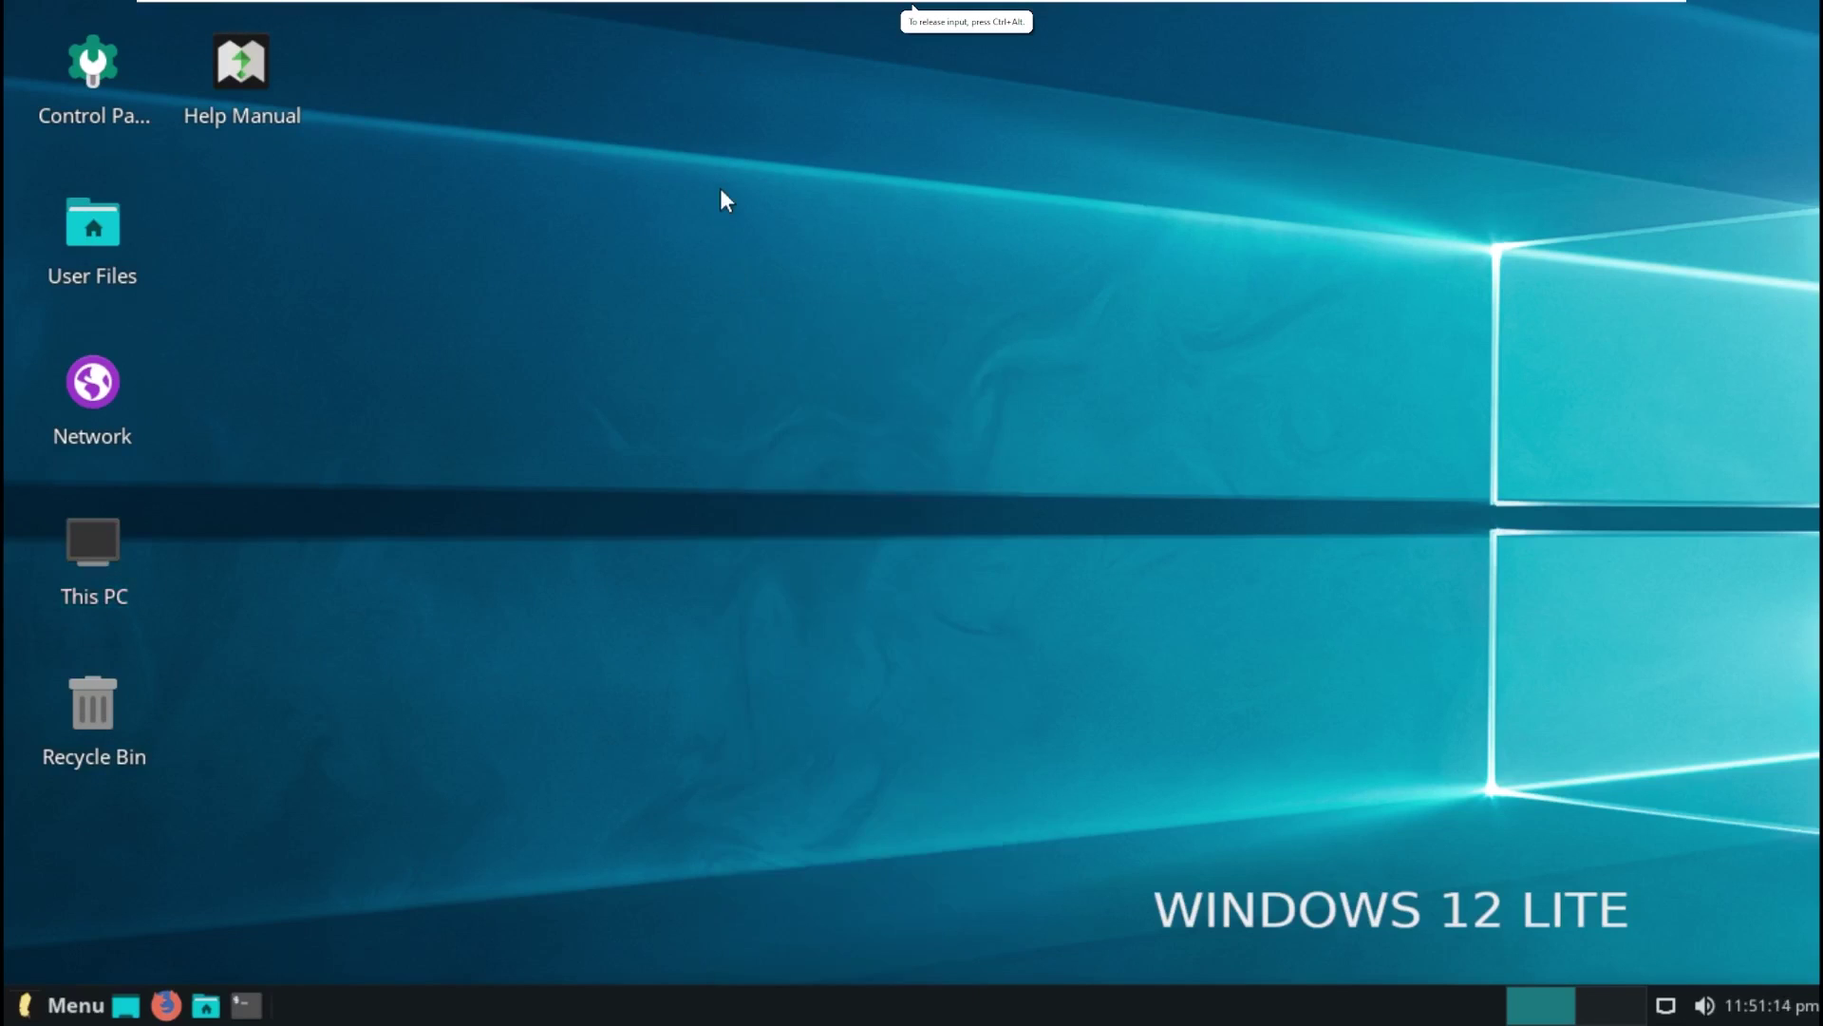
right_click(719, 185)
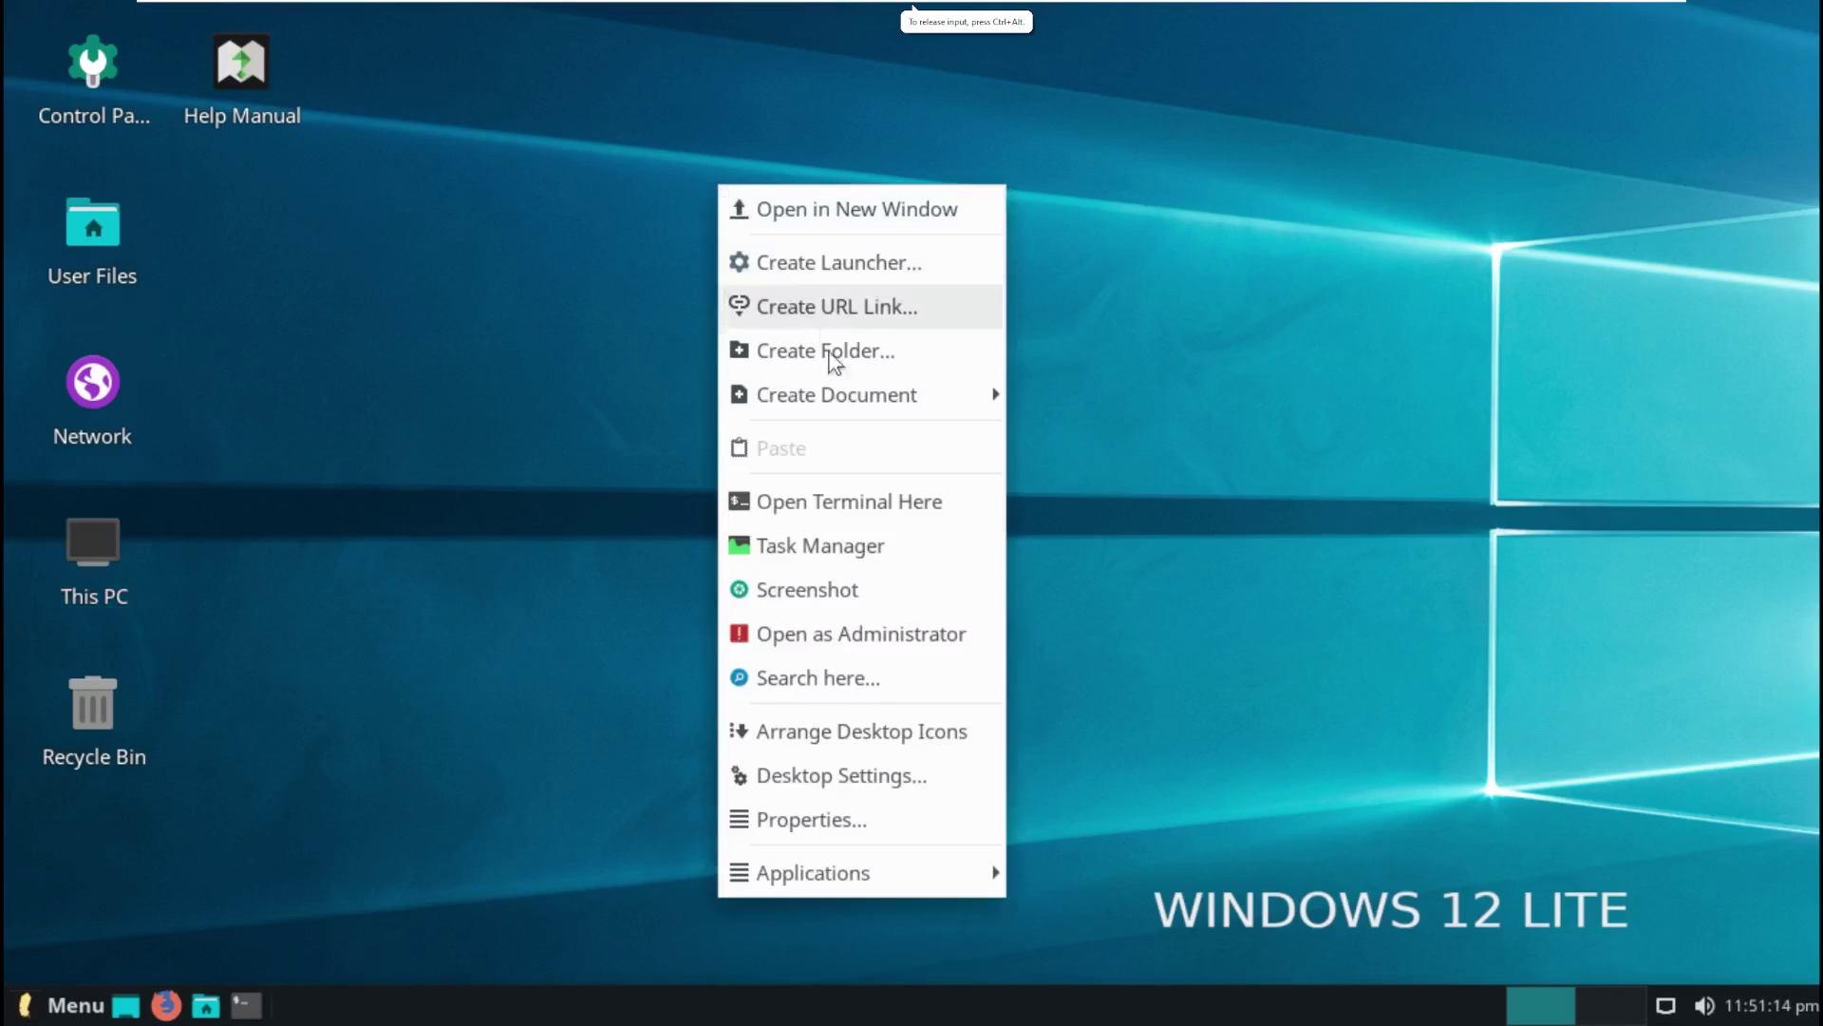
click(893, 209)
click(1269, 23)
Step: Open the Create Launcher and Create URL Link dialogs, closing each unused
right_click(988, 180)
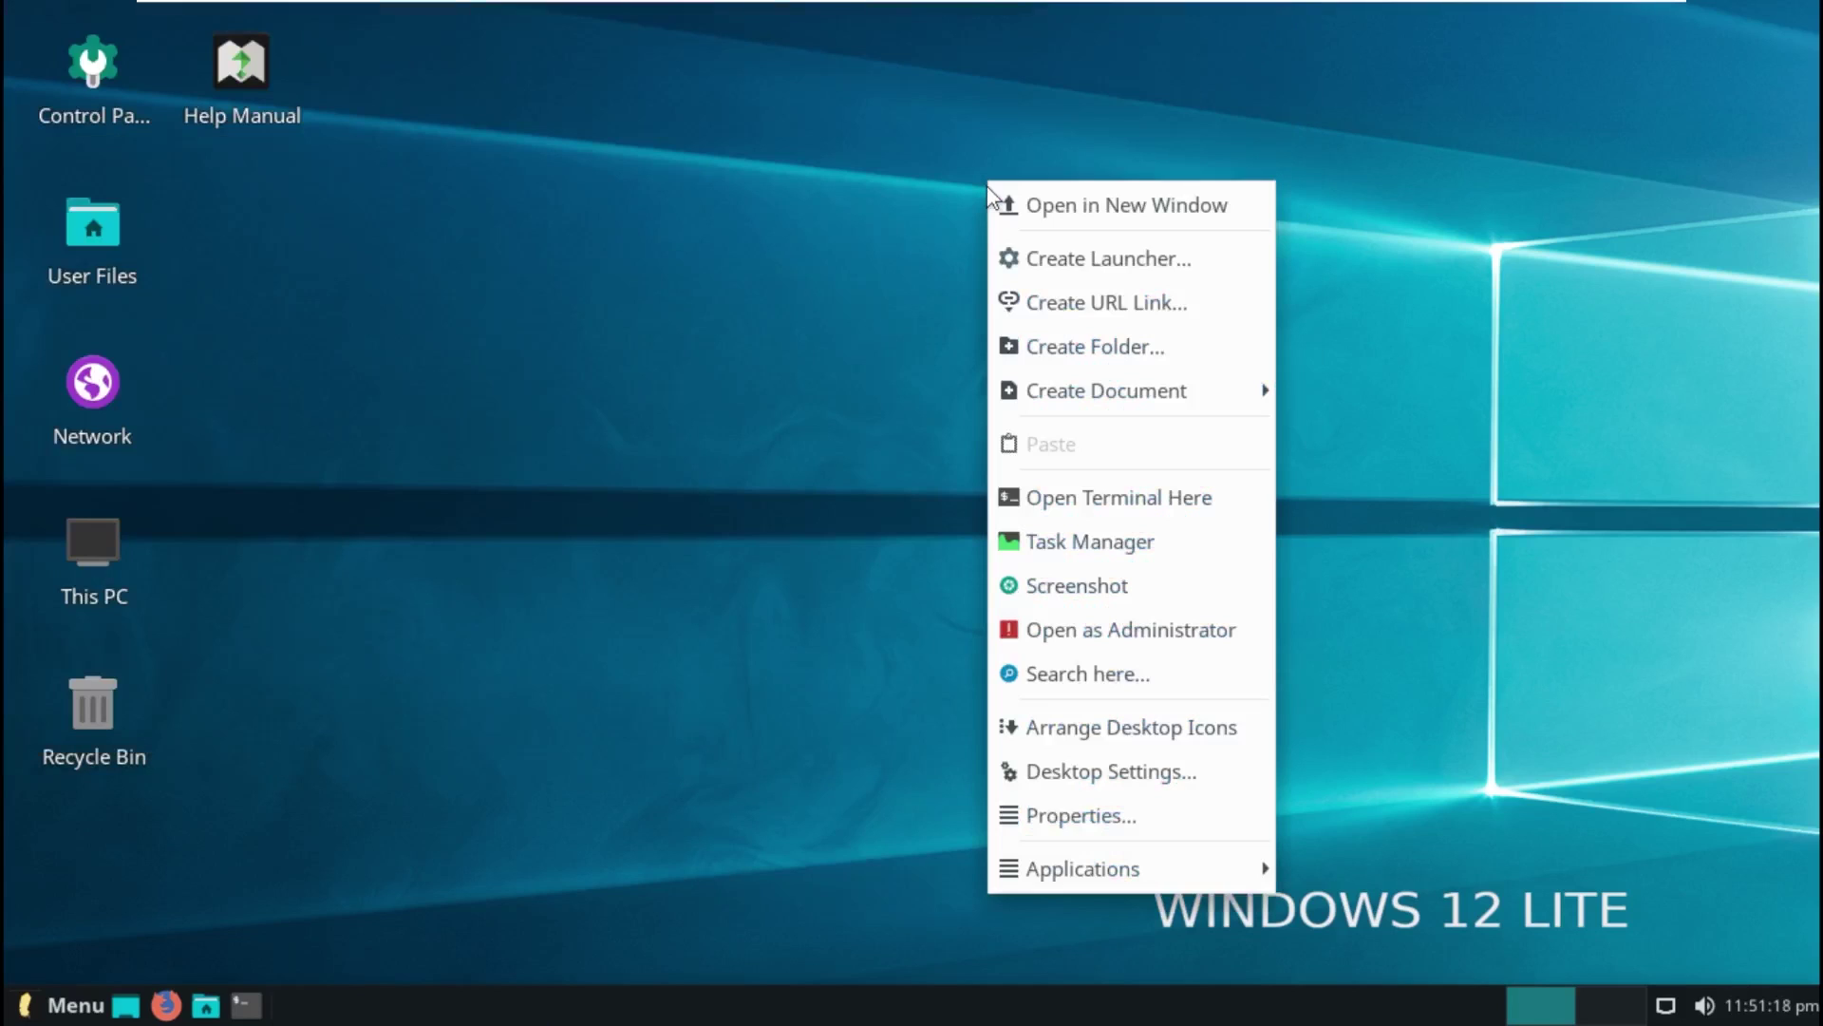
click(1038, 261)
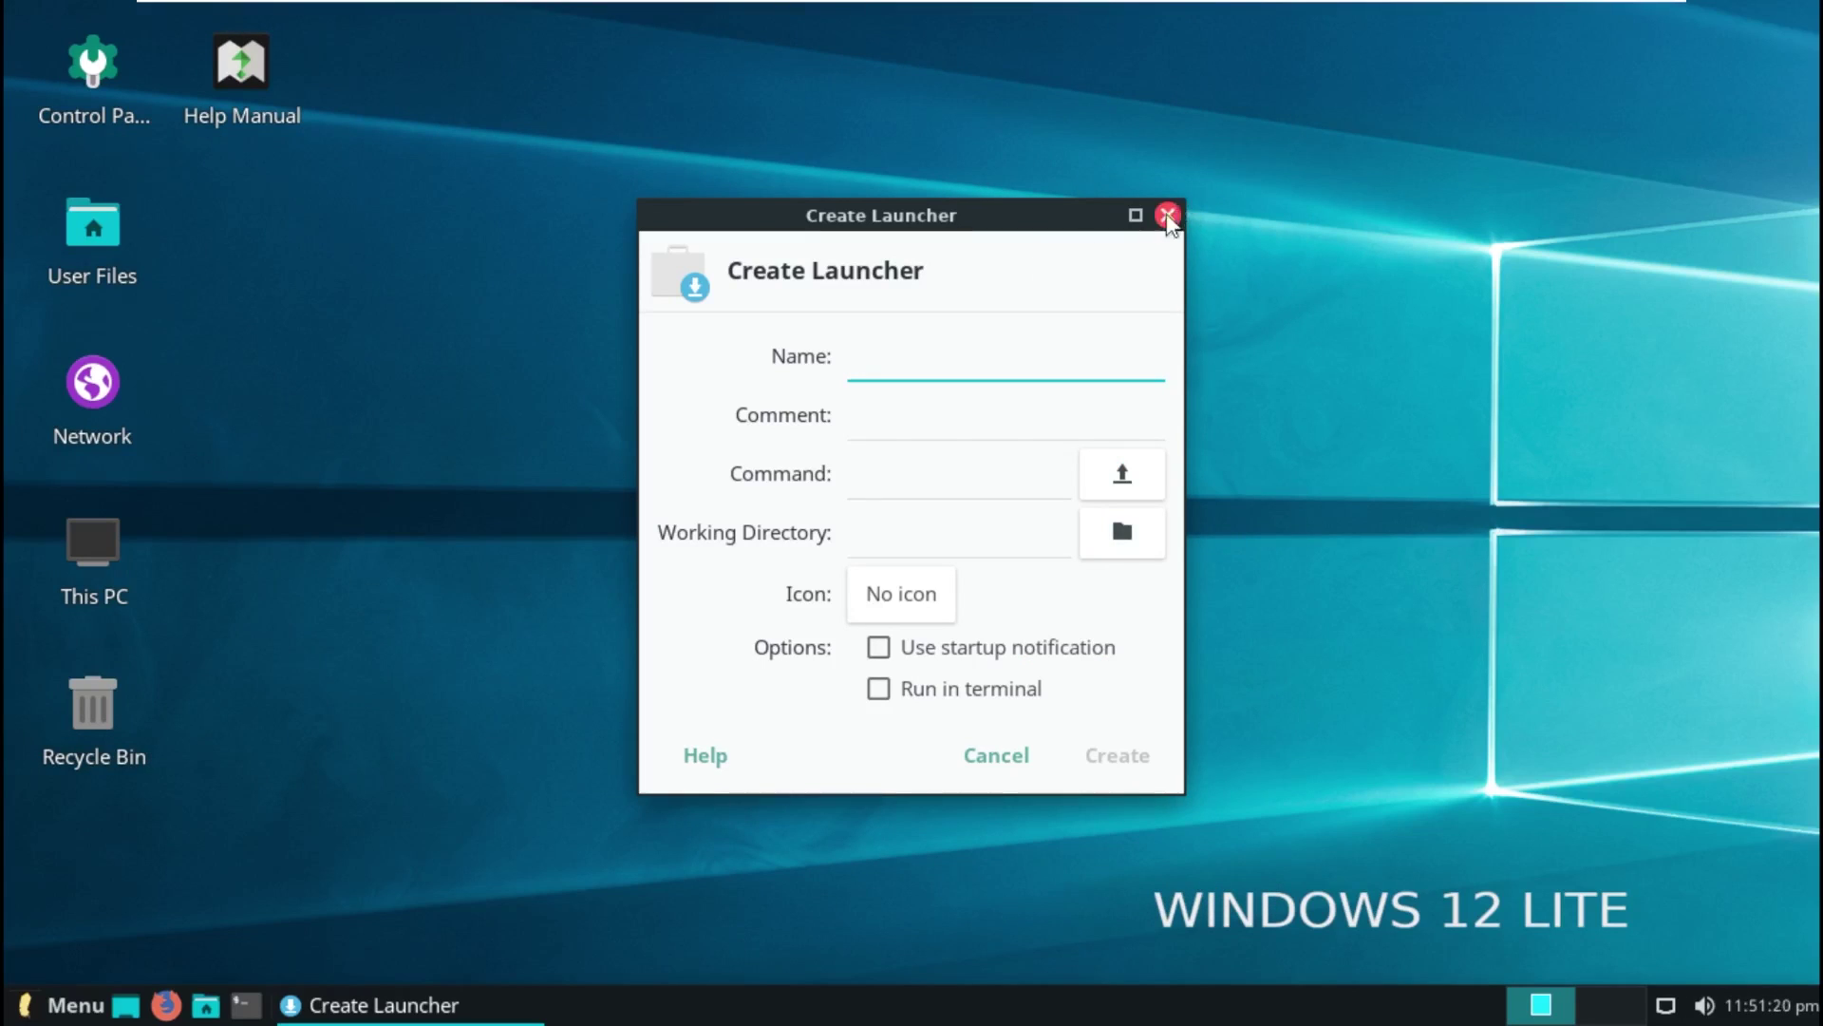
click(1166, 210)
right_click(893, 241)
click(961, 363)
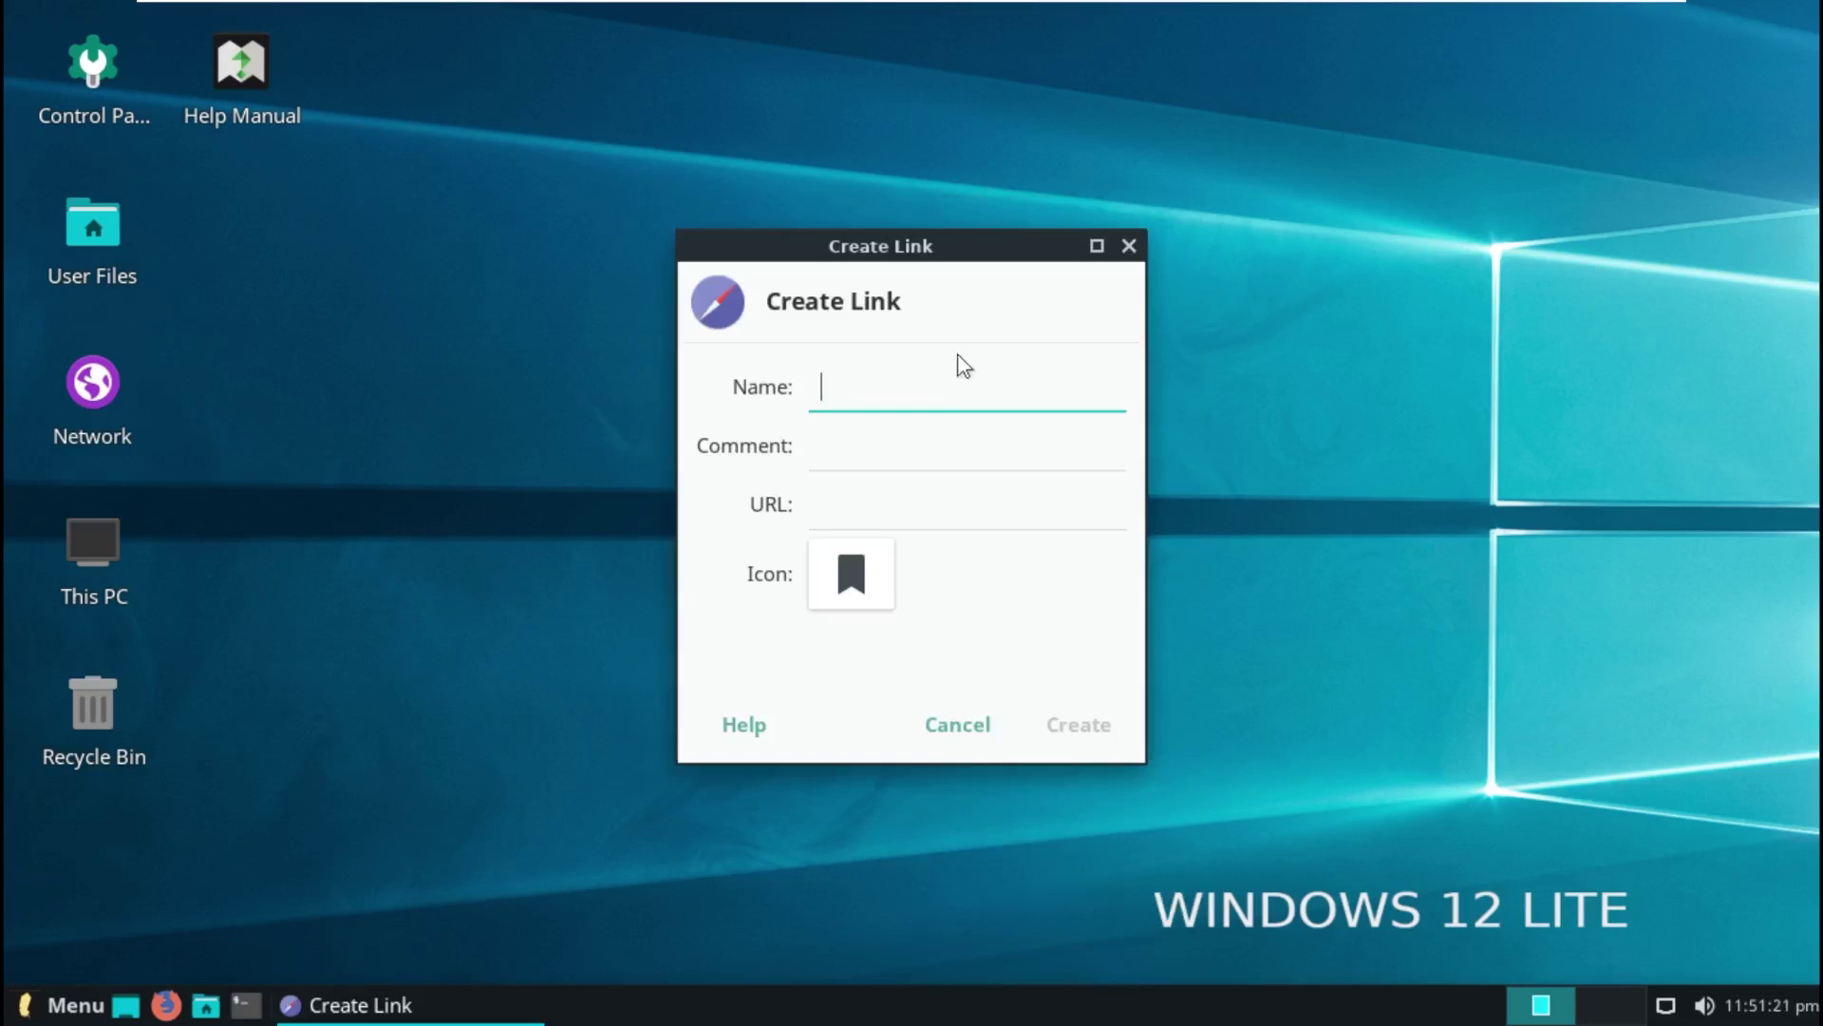
click(1133, 246)
Step: Open the Desktop folder as administrator, entering the account password
right_click(1037, 275)
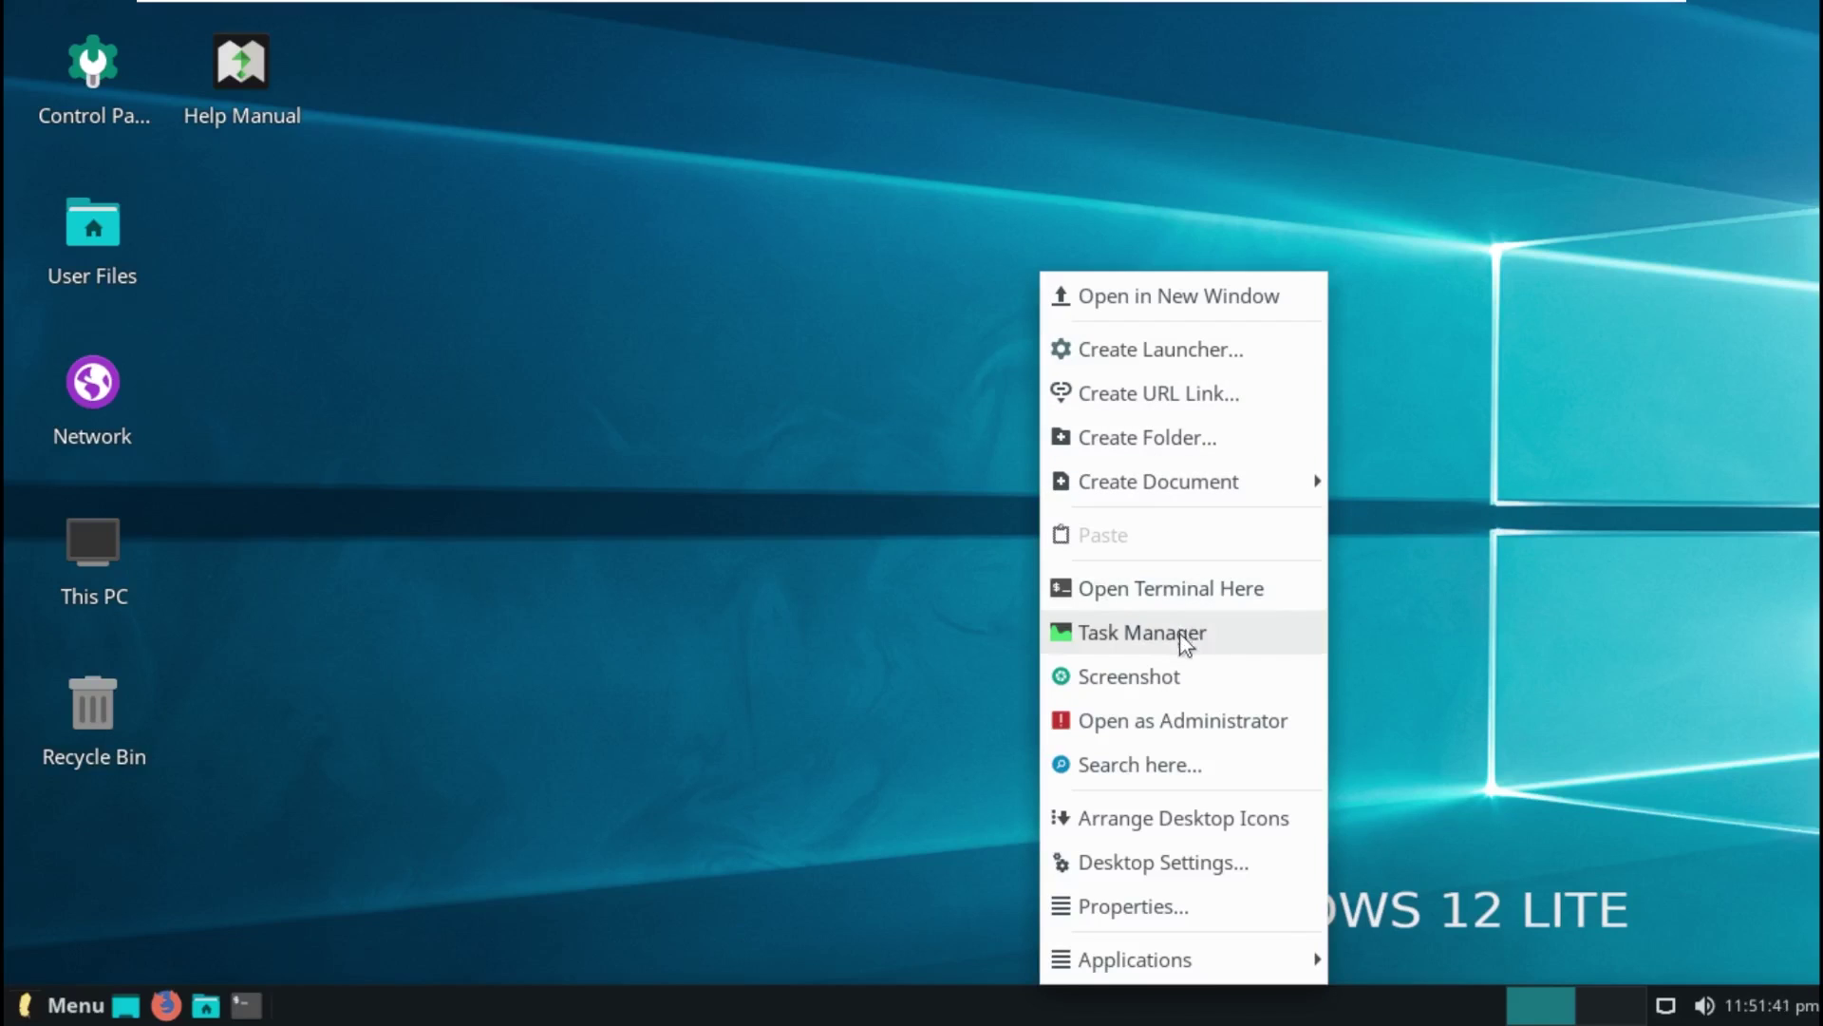
click(1189, 729)
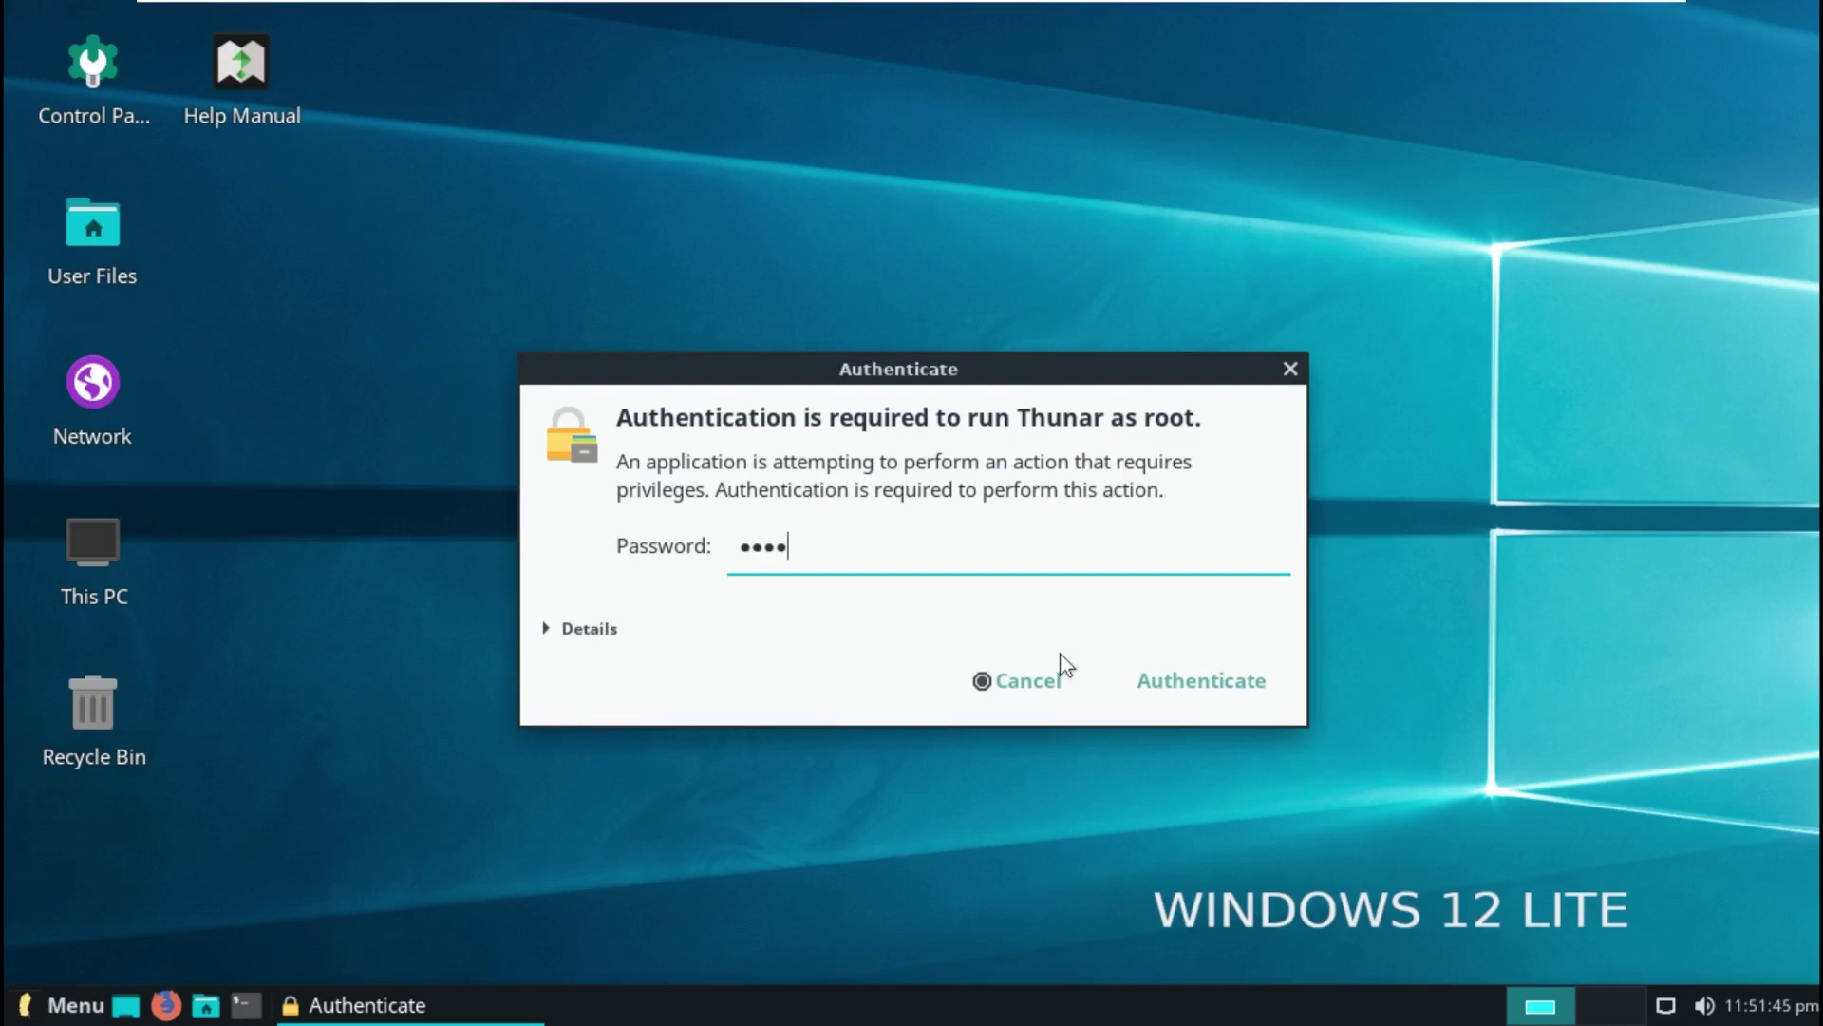
key(Return)
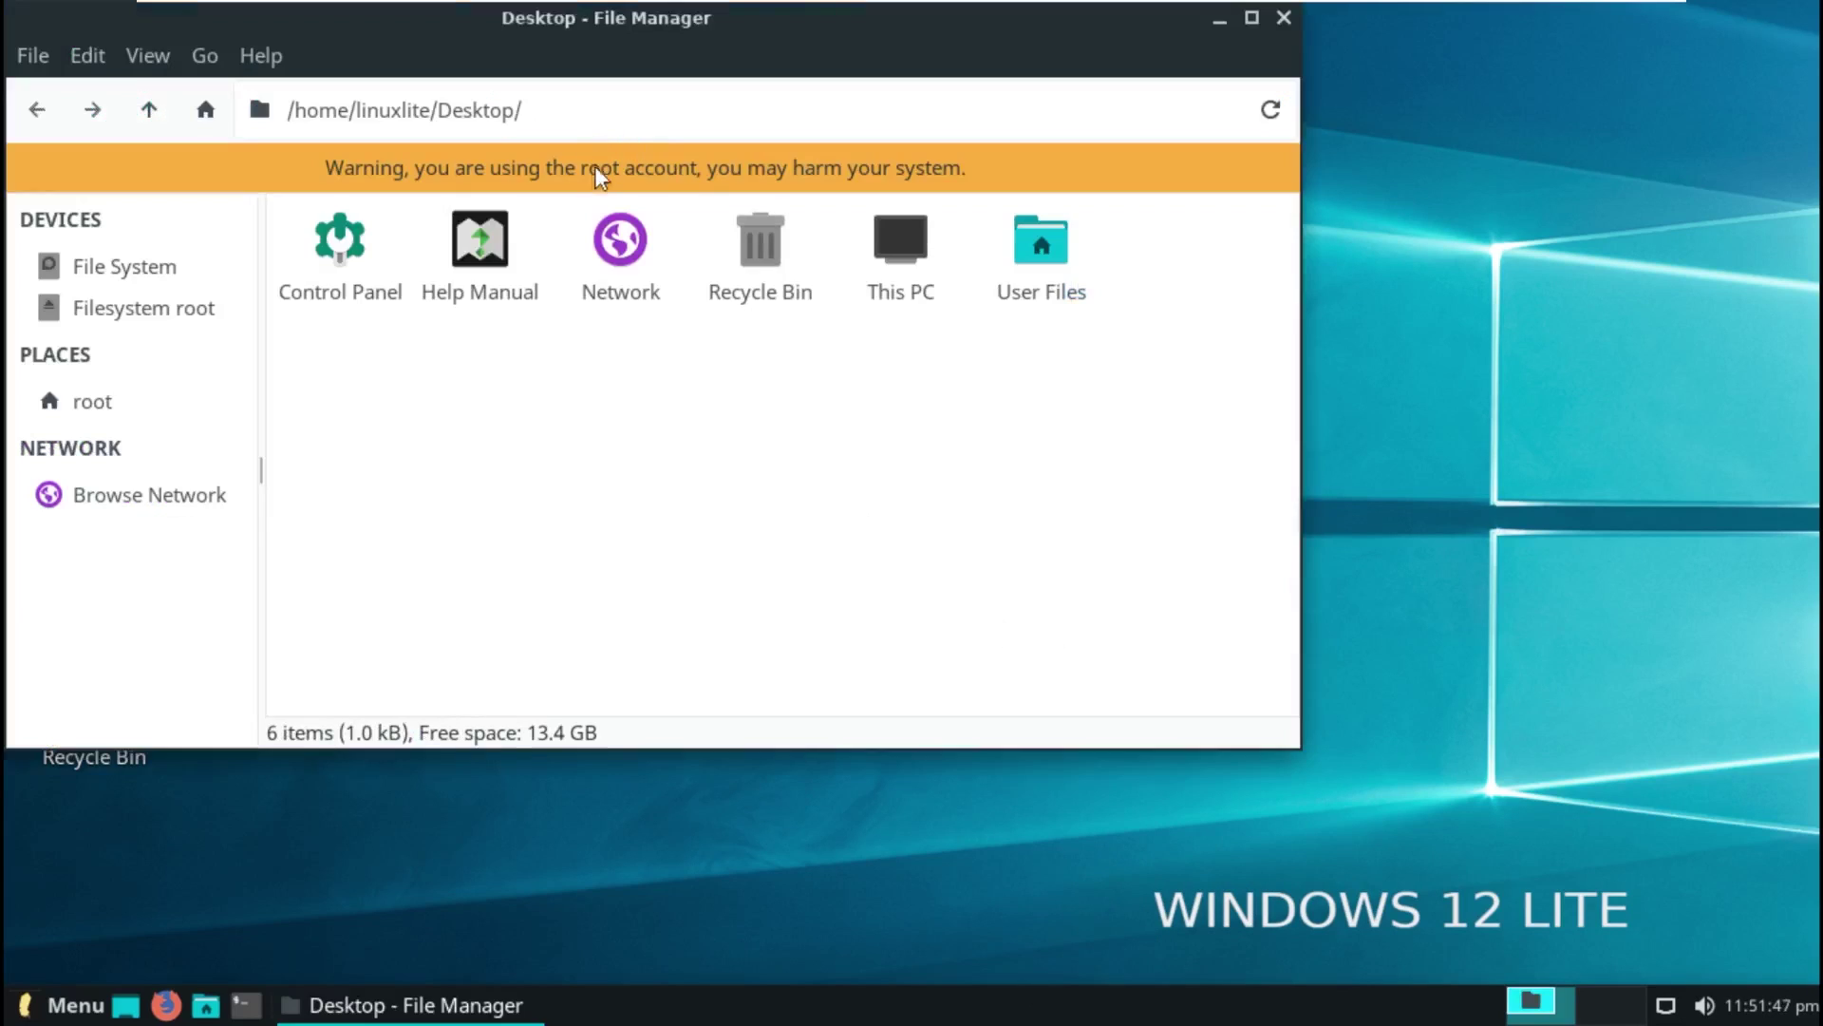
Step: Close the root File Manager, open 'Search here...' file search, then close it
click(1295, 21)
right_click(1088, 174)
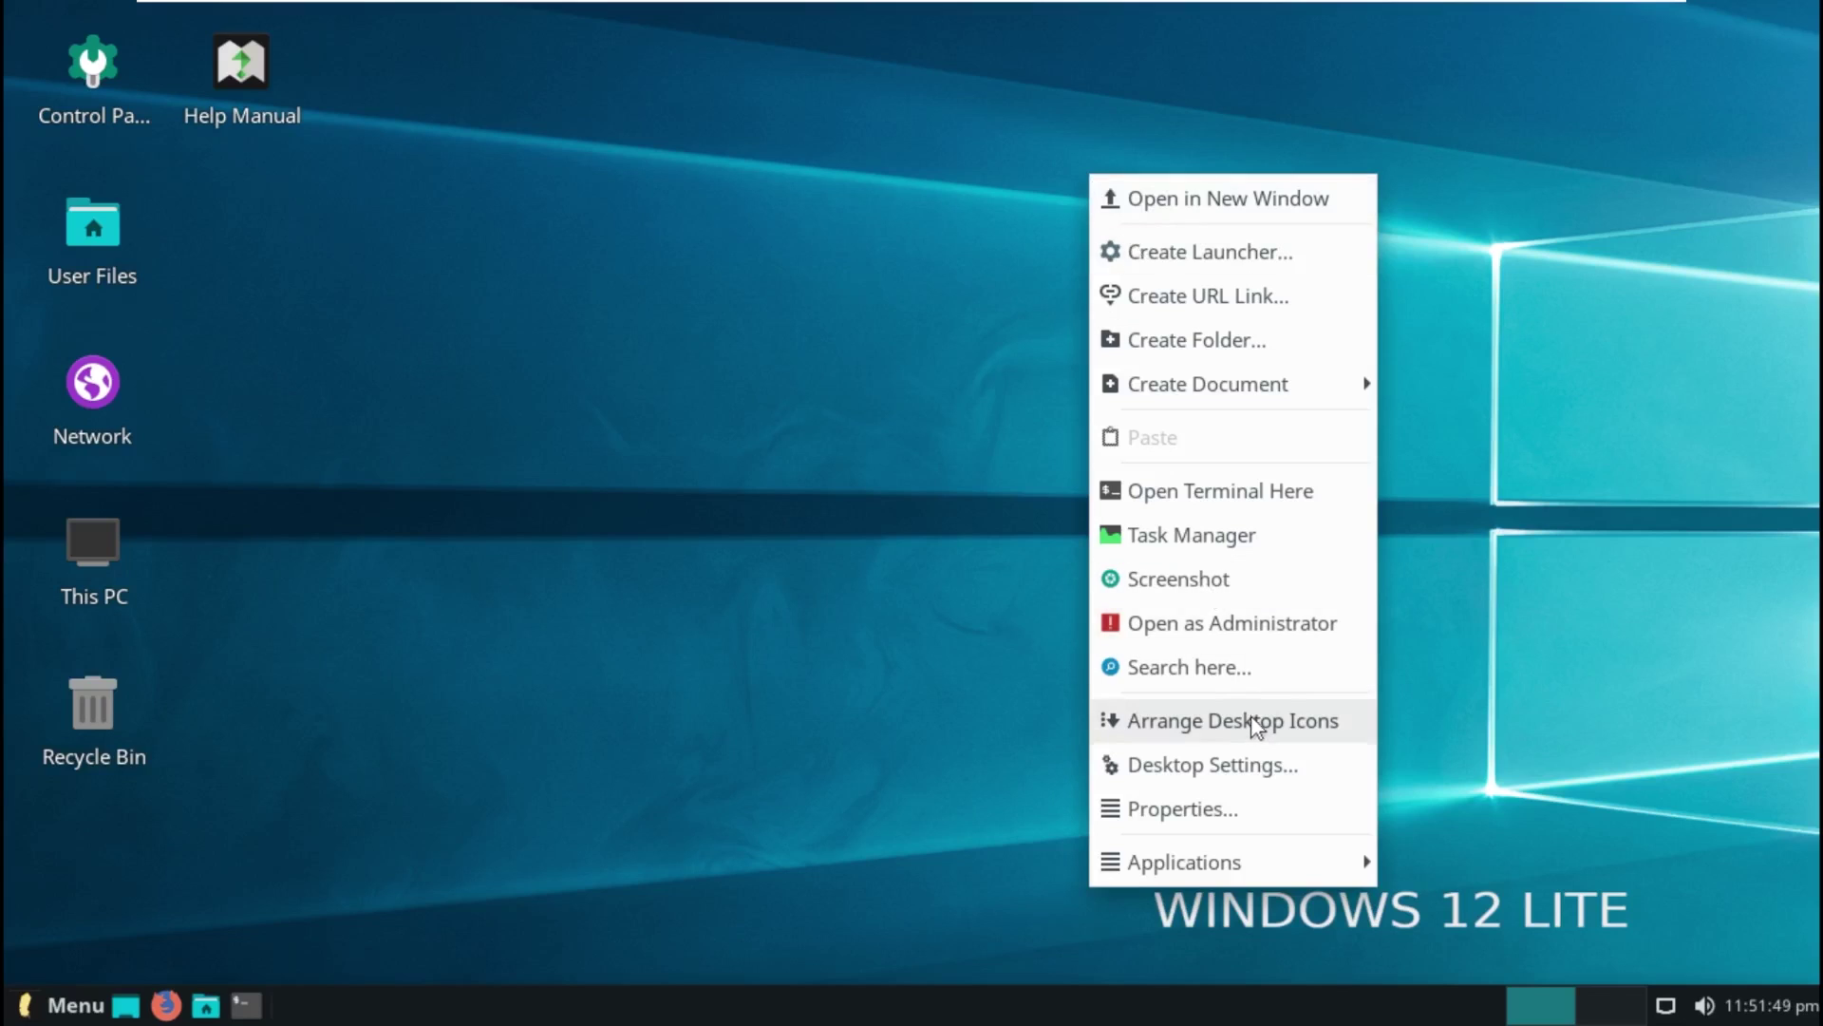
click(1246, 674)
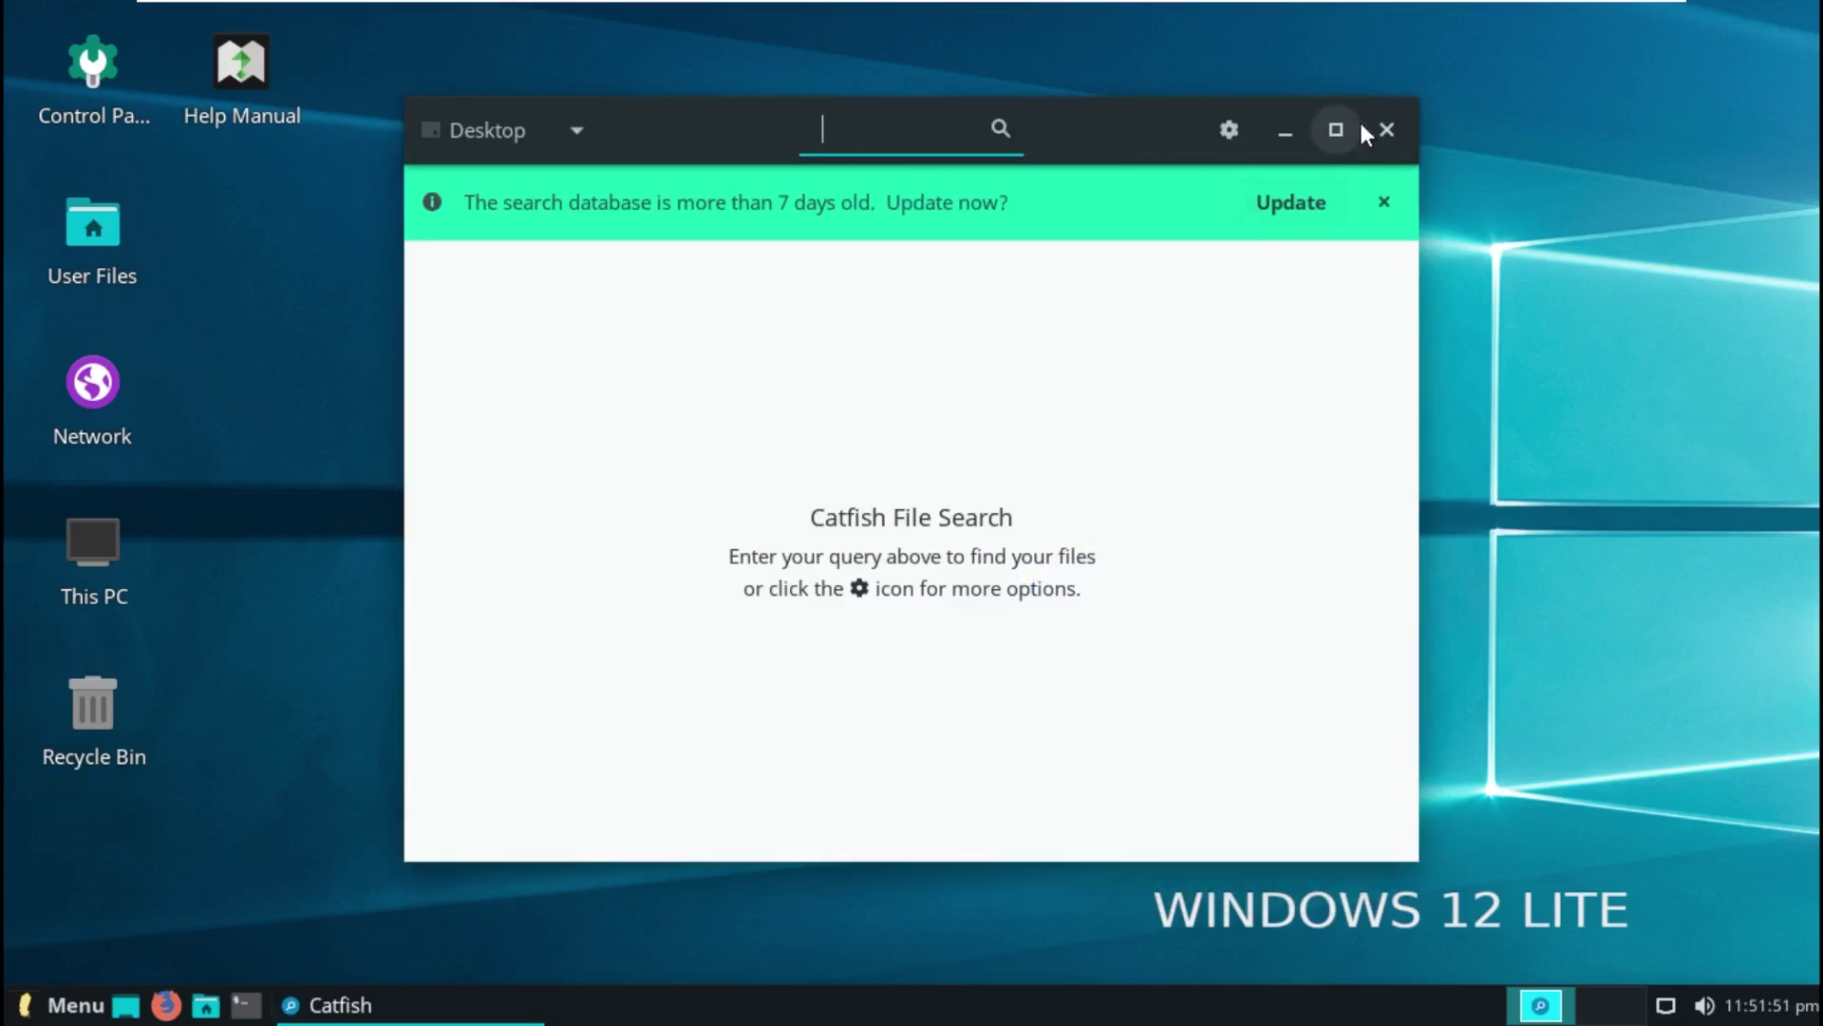
click(1377, 126)
Step: Reopen the desktop context menu to reach its Applications submenu
right_click(1132, 315)
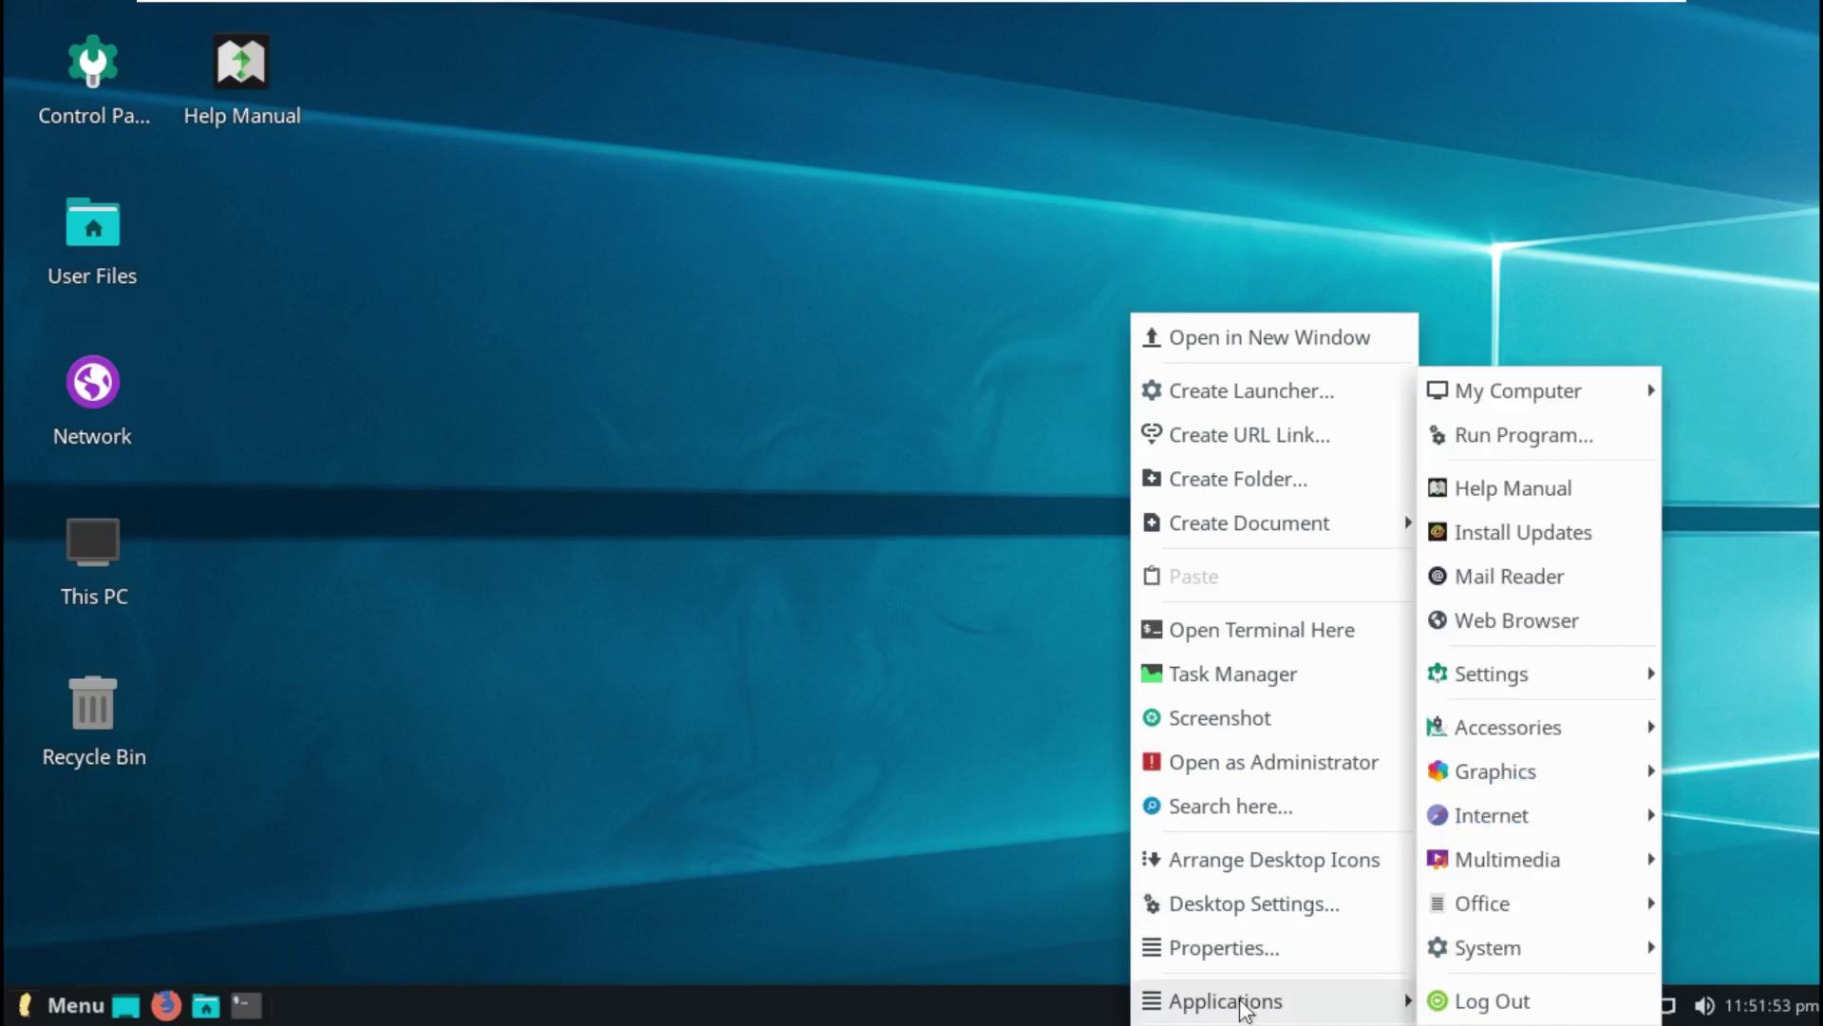
mouse_move(1343, 992)
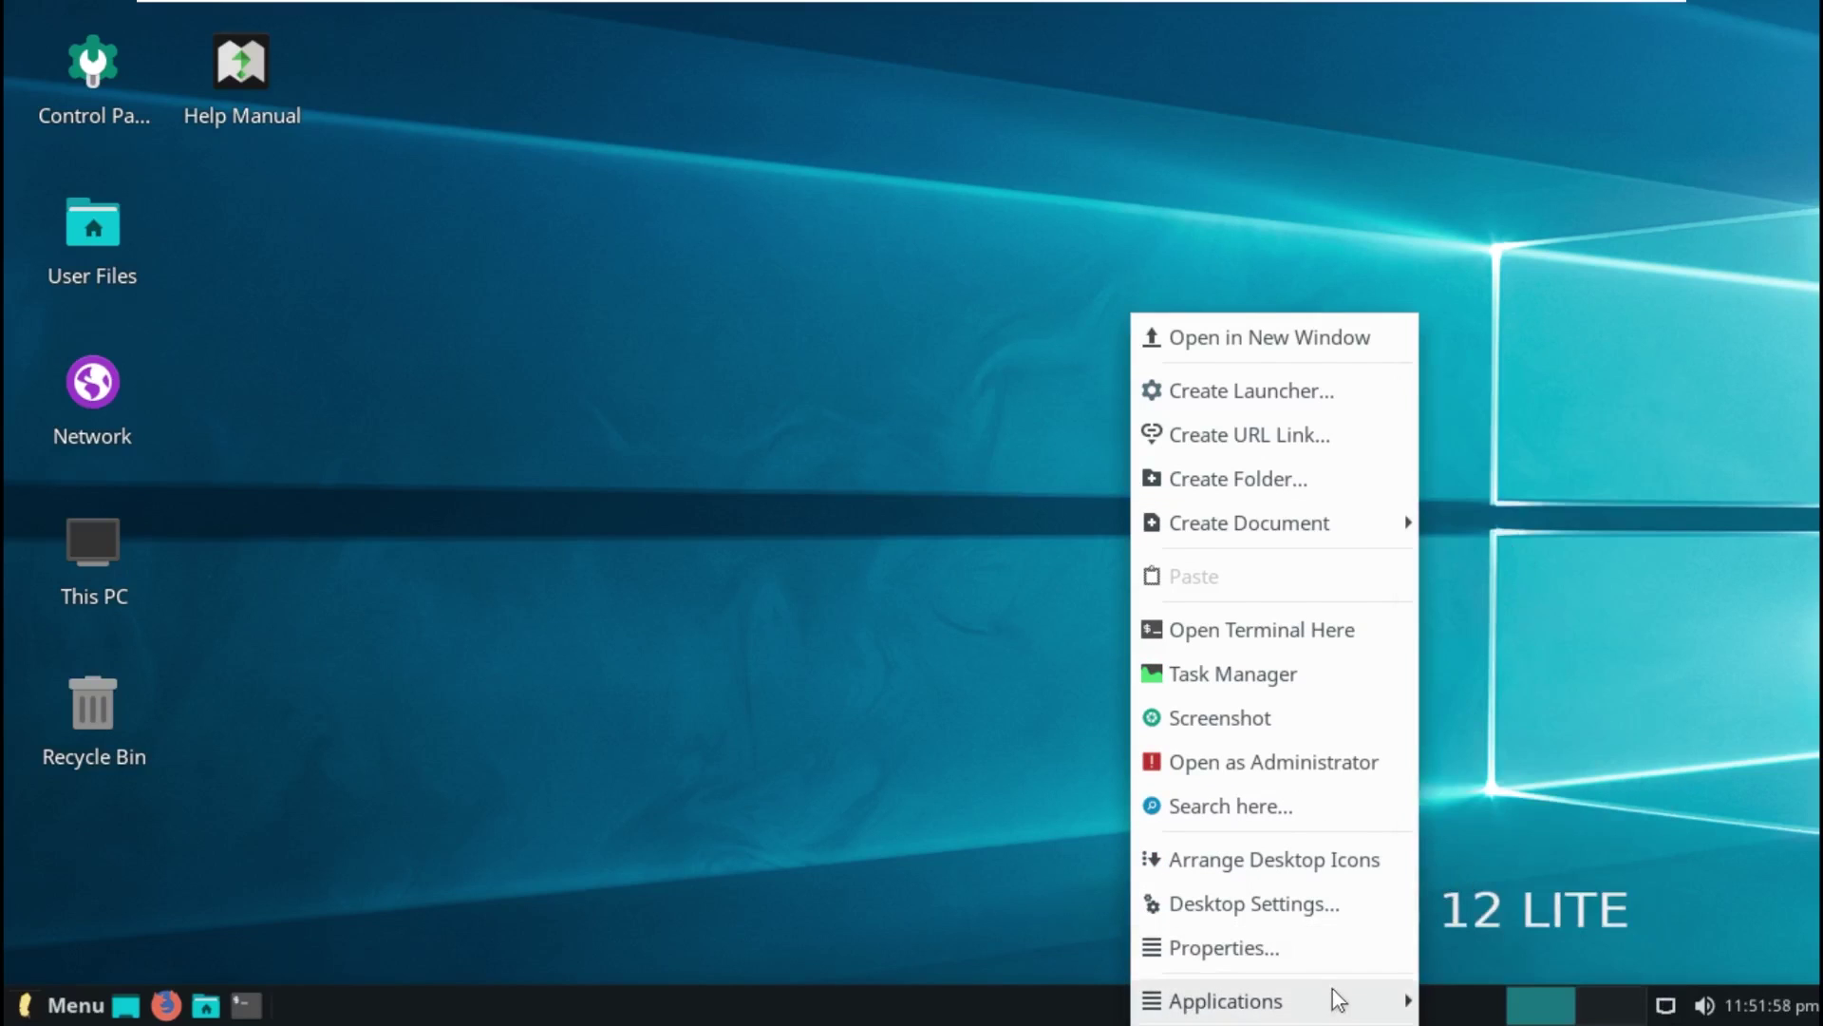
click(1435, 998)
right_click(1285, 780)
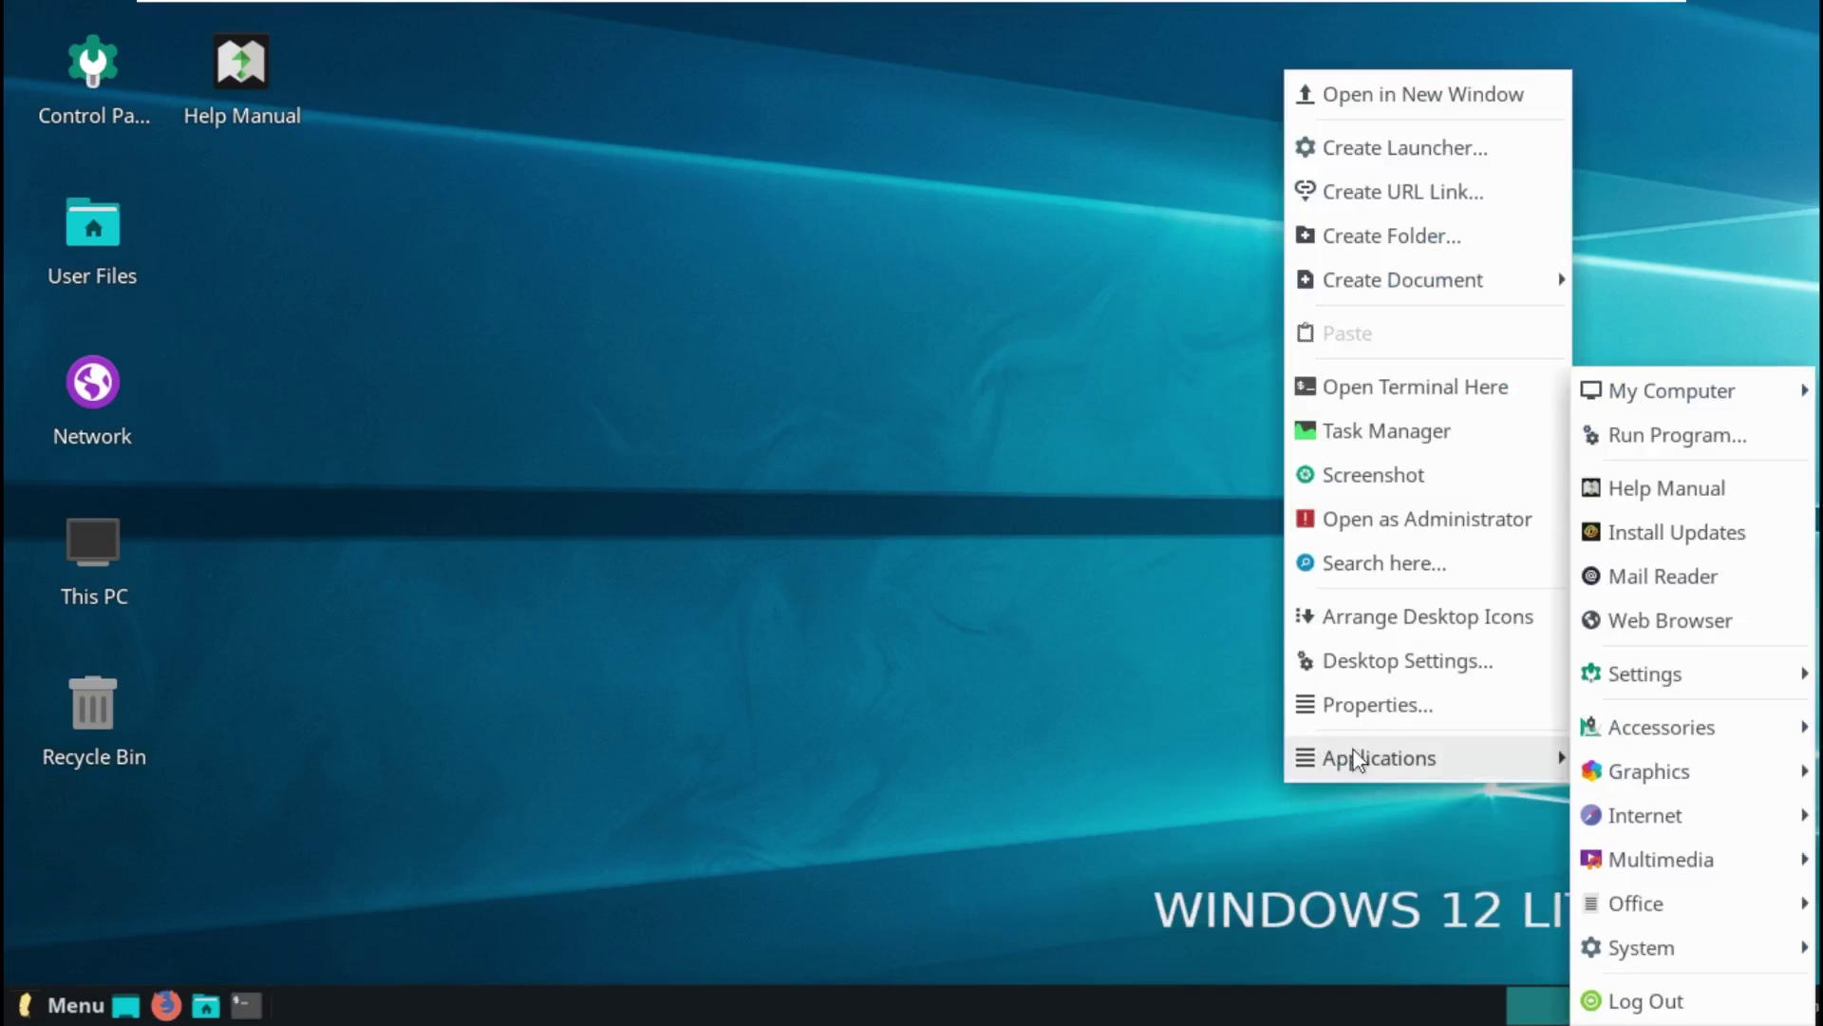
Step: Launch Install Updates, continue fetching the updates list, and authenticate with the password
mouse_move(1539, 760)
click(1672, 524)
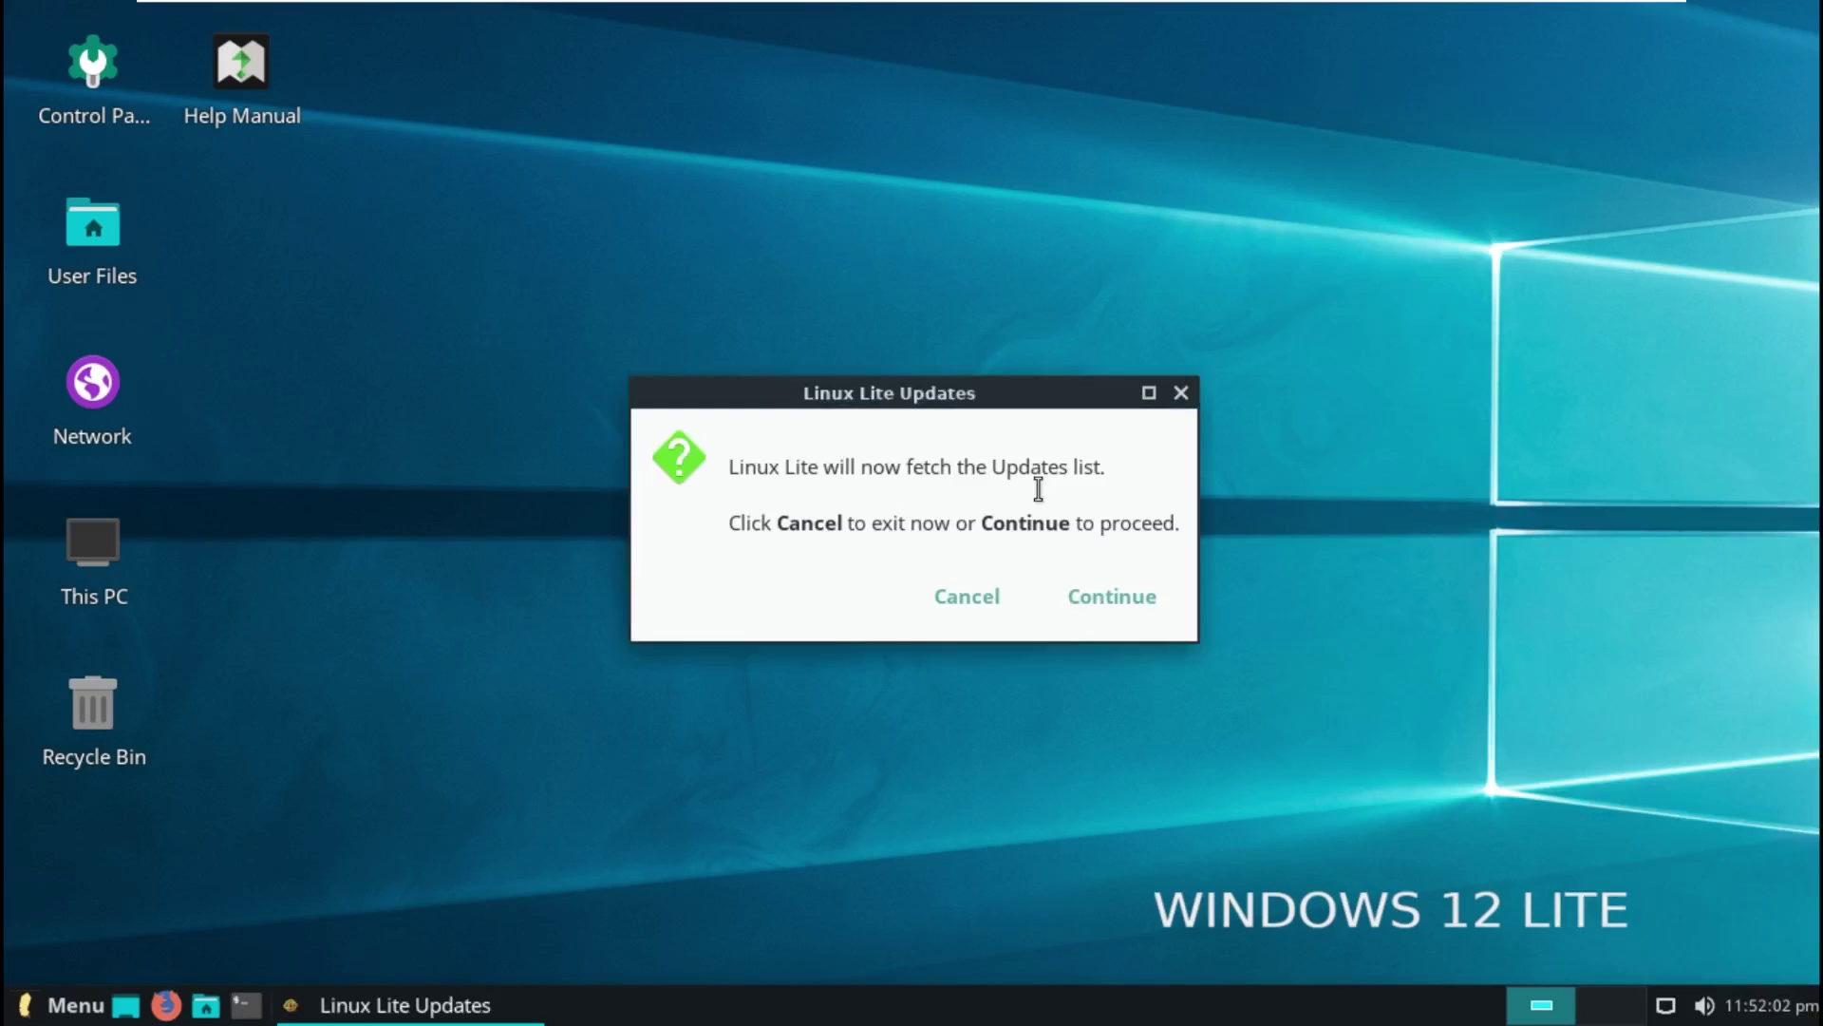
click(1112, 580)
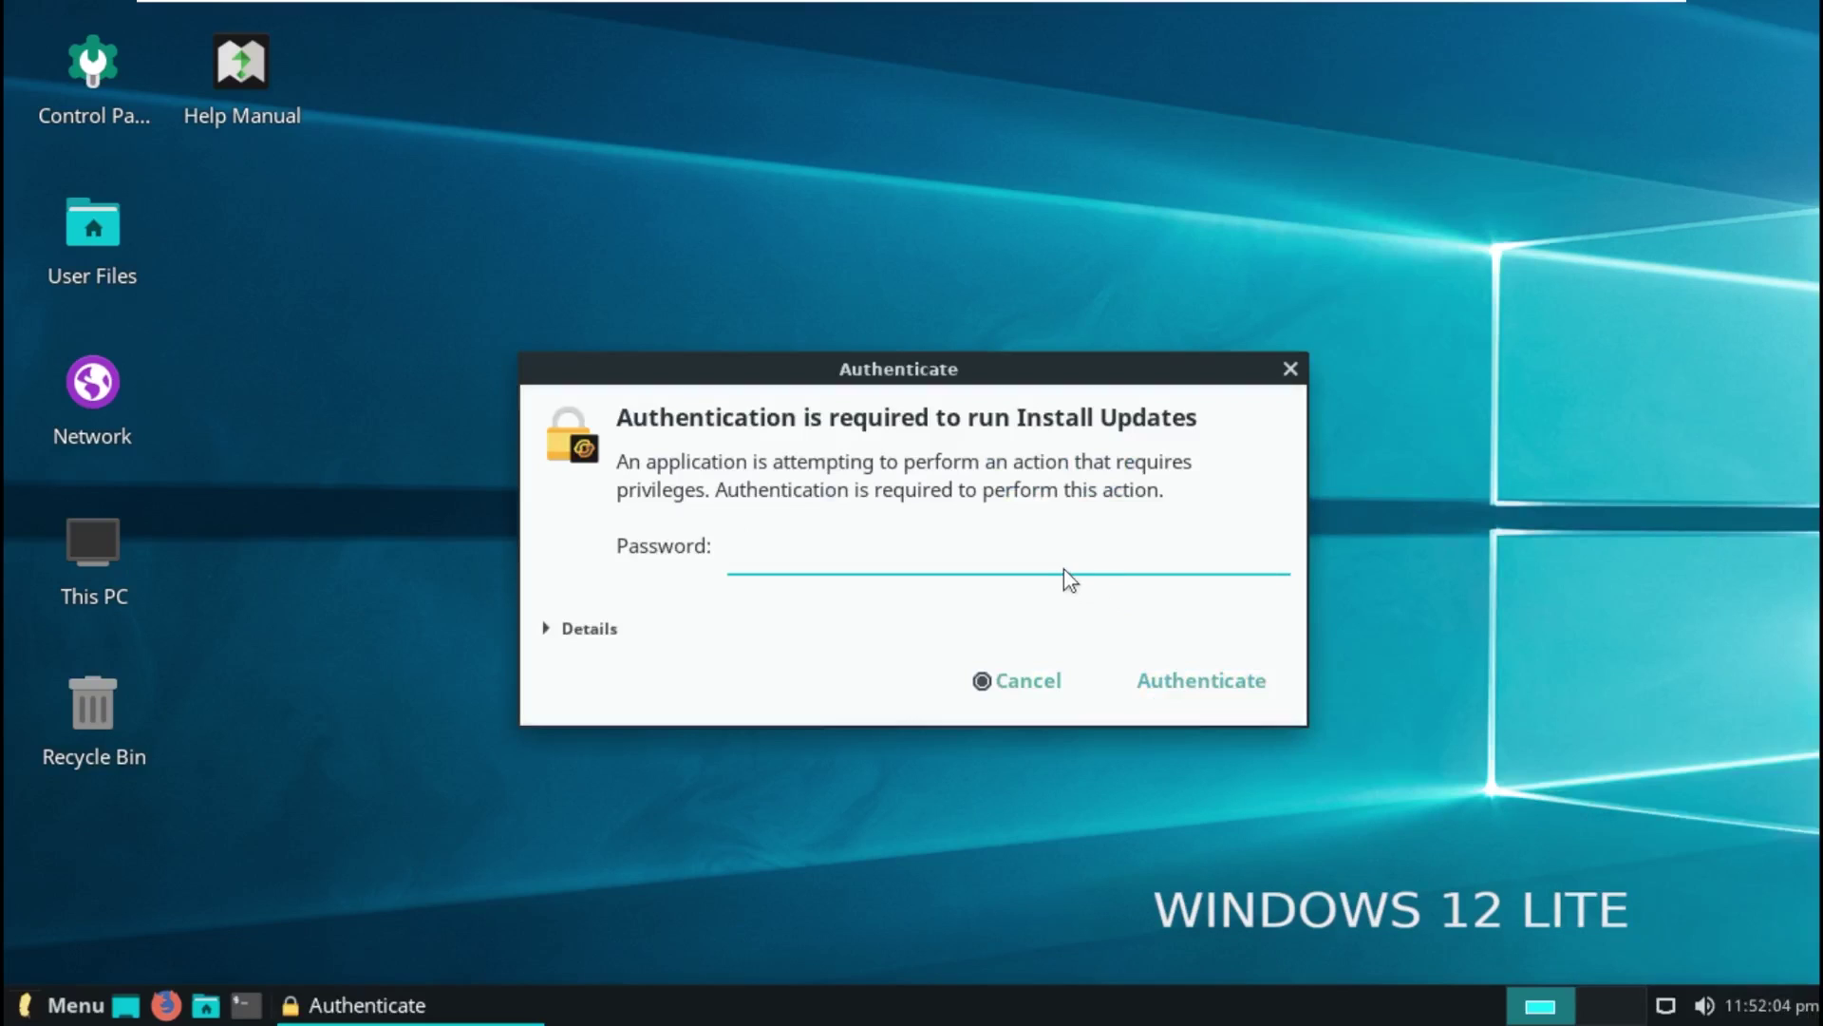
text(•••••)
key(Return)
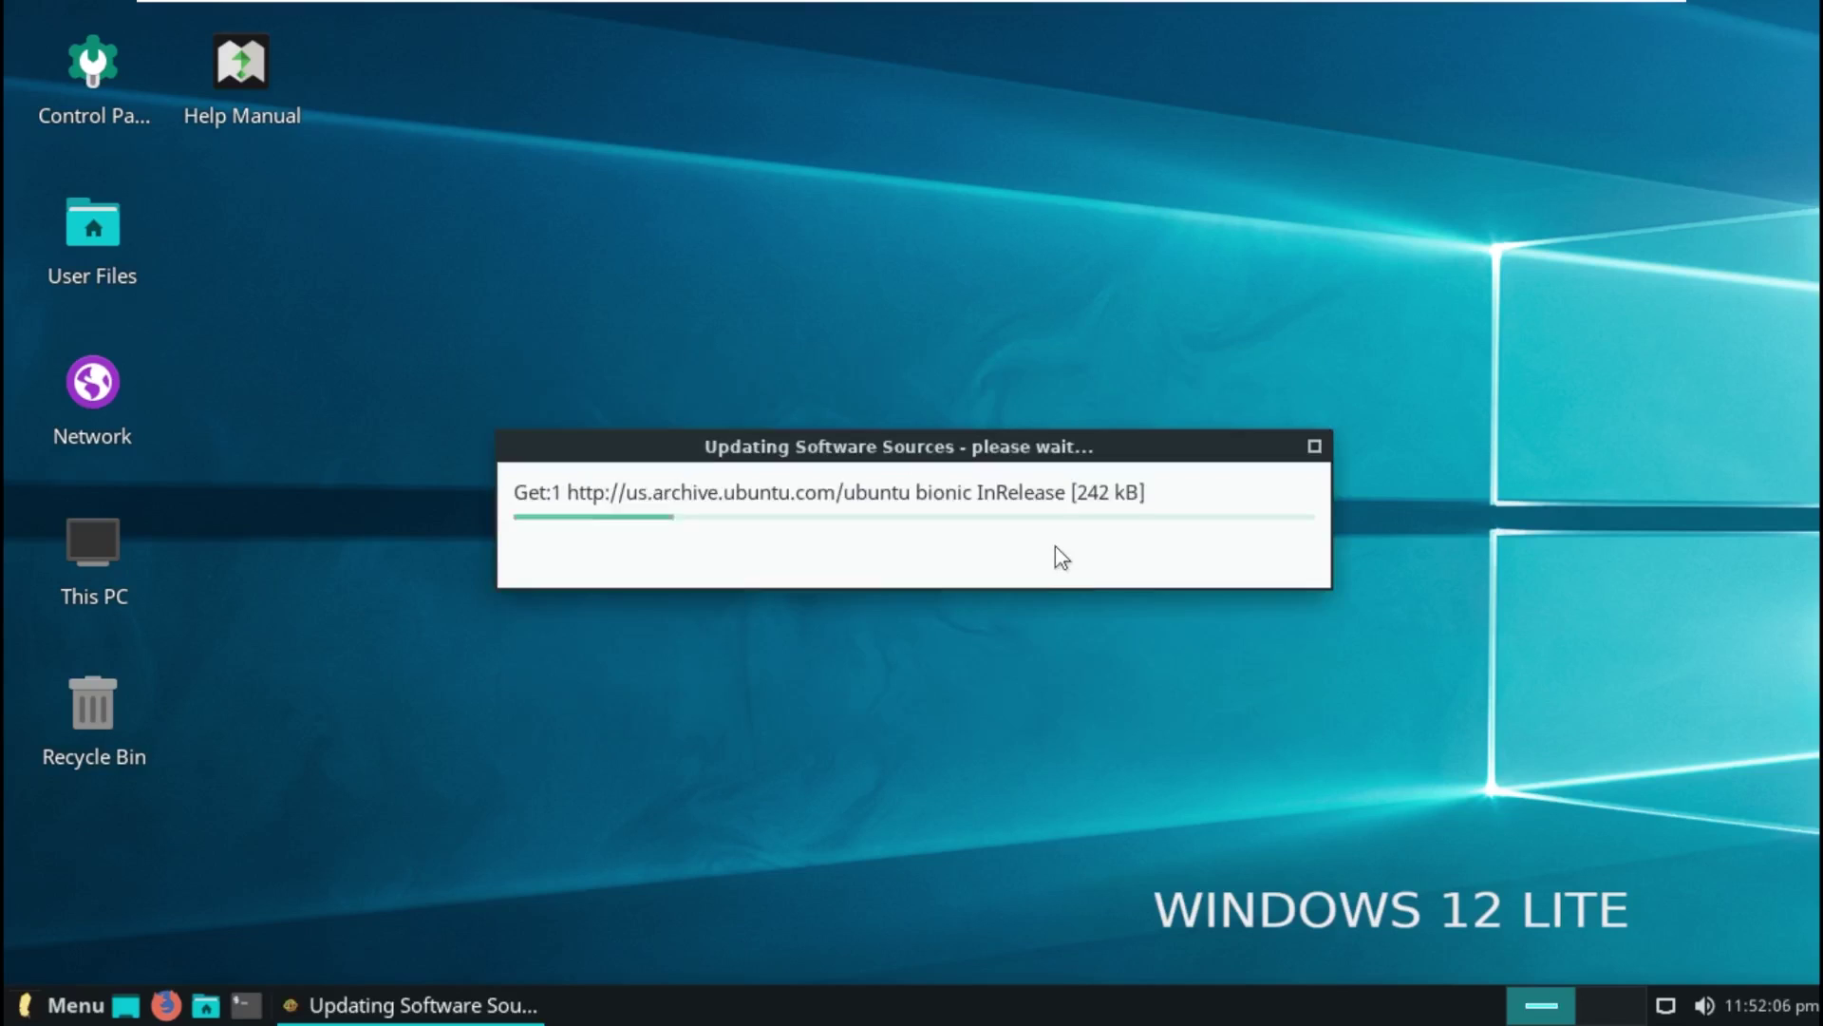